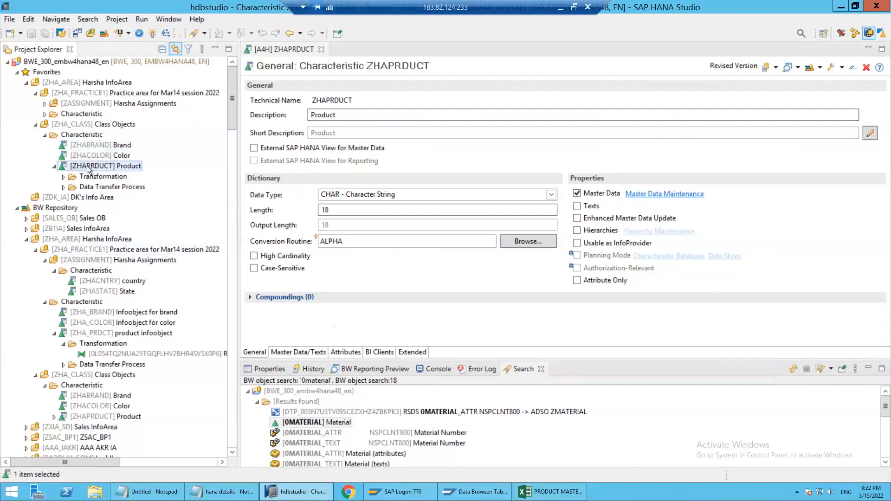
Review the general properties, attributes and master data/text settings of characteristic ZHAPRDUCT
click(340, 176)
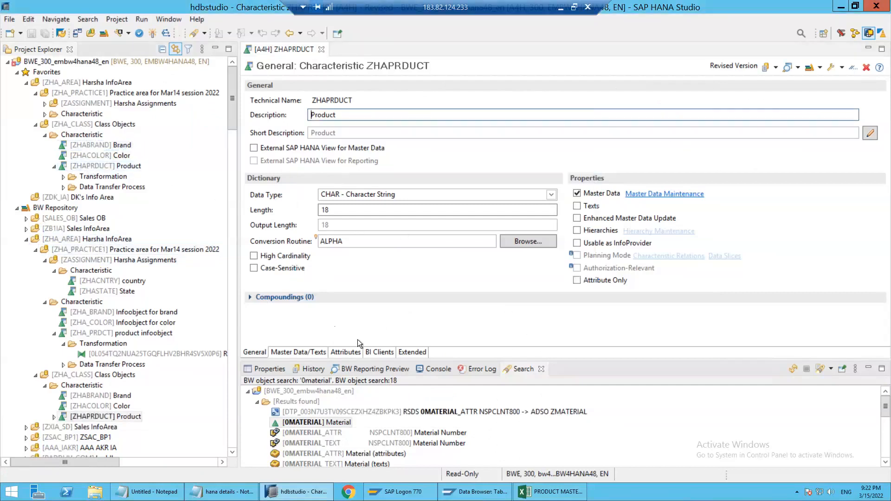
click(344, 352)
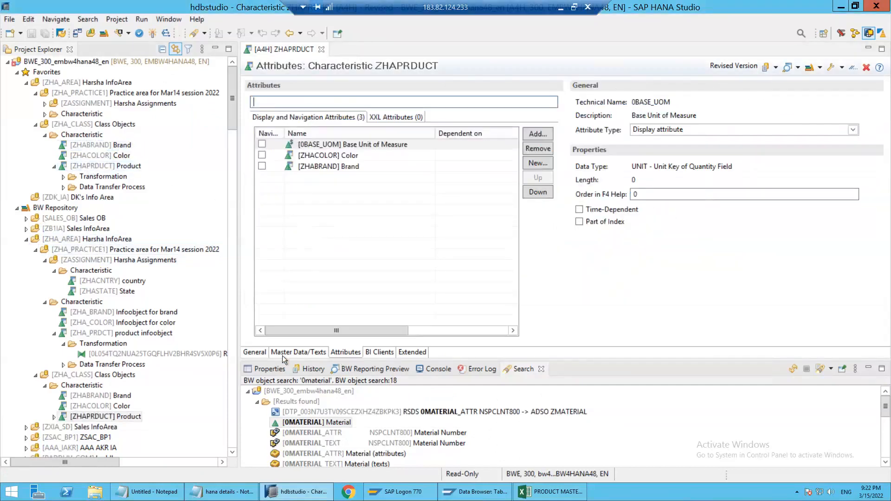
click(281, 353)
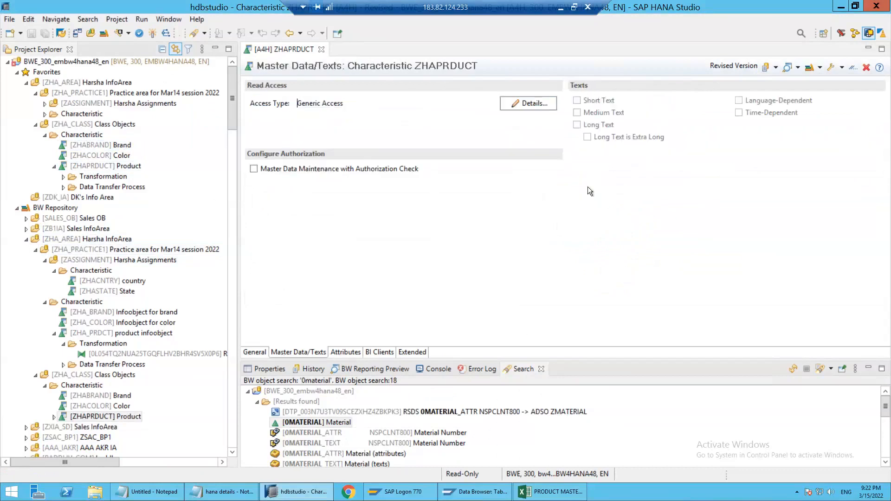
click(255, 352)
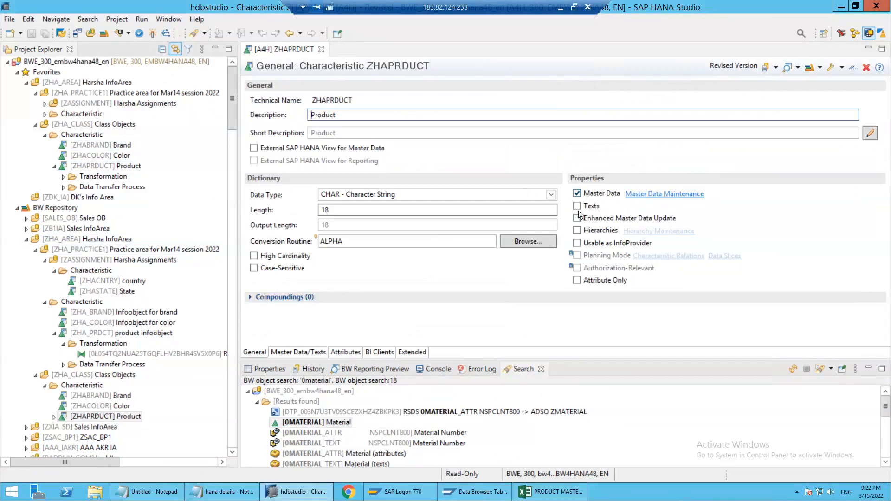
click(336, 354)
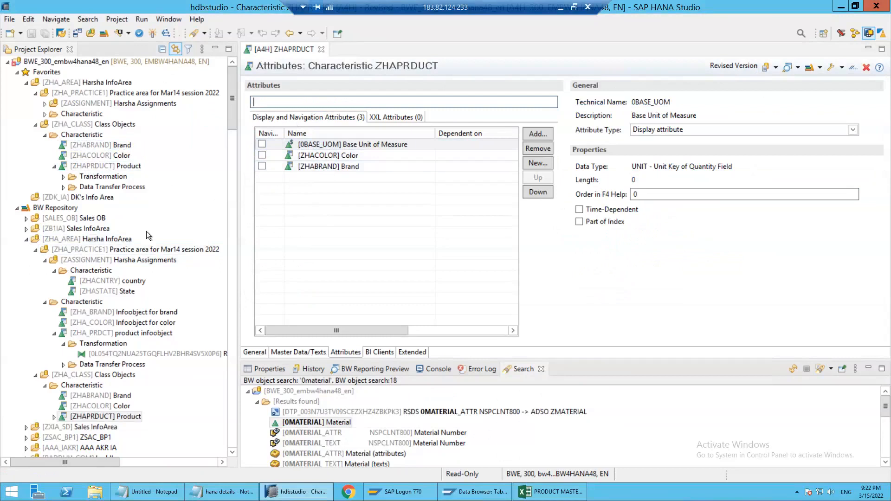
Check the transformation under the Product characteristic in the favorite Class Objects area and collapse its Characteristic folder
click(62, 177)
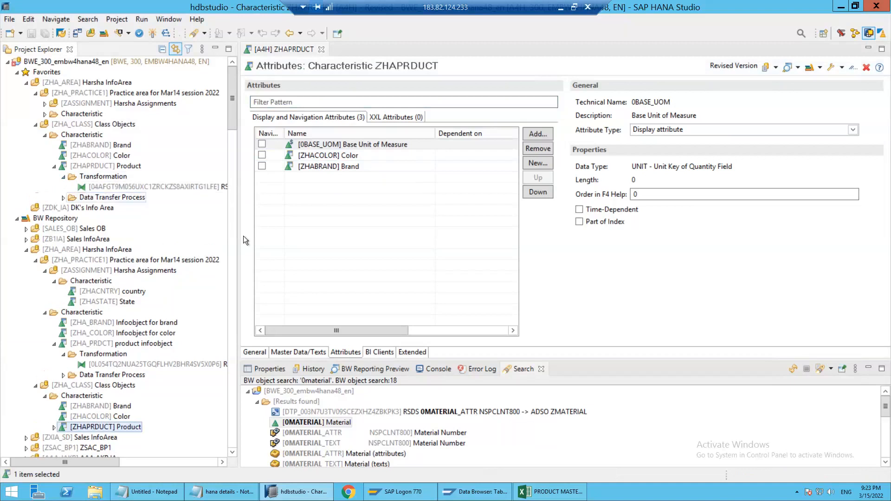
click(103, 167)
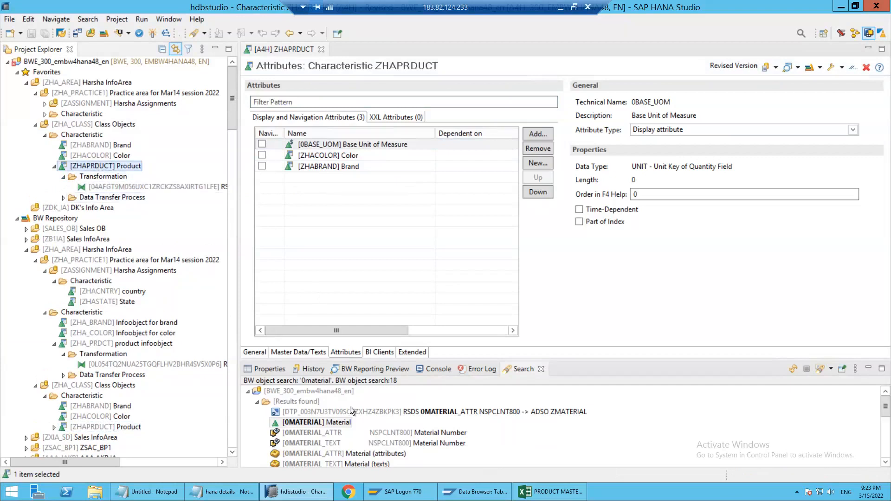
click(44, 135)
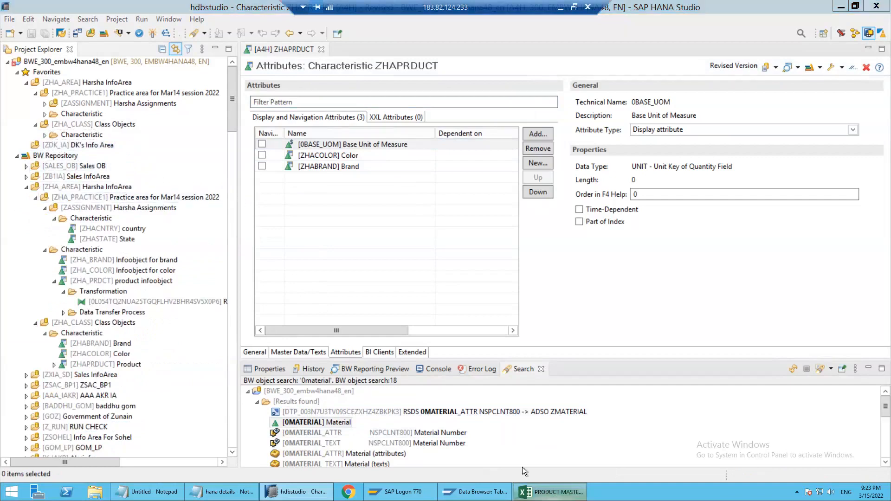
Switch to Excel and close the PRODUCT MASTER workbook
click(552, 491)
click(783, 8)
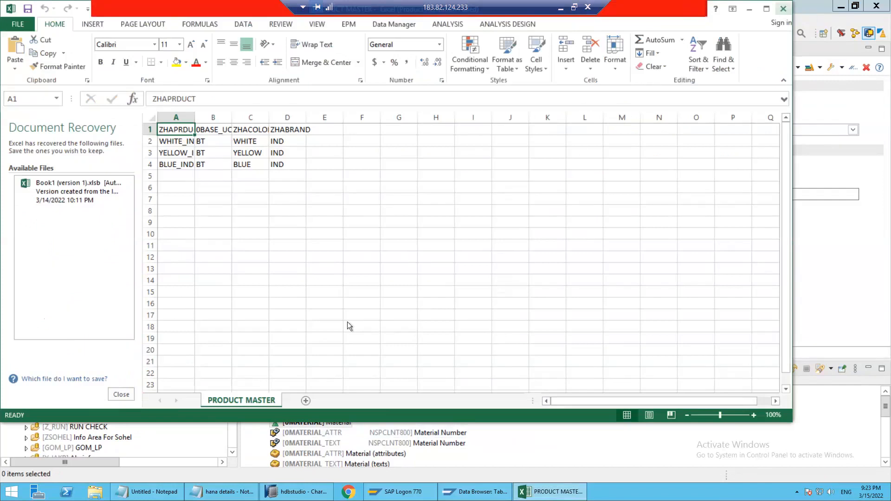
click(292, 181)
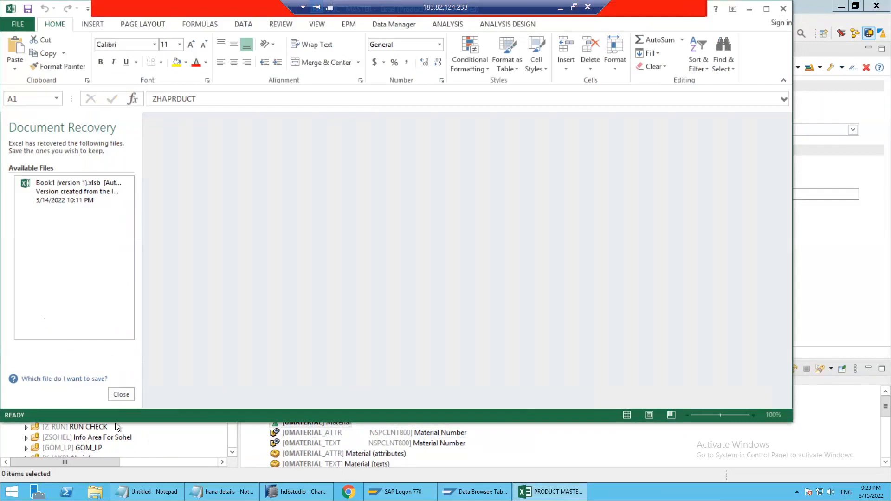
Start Excel 2013 with a blank workbook, dismiss the Office activation wizard and maximize the window
key(super)
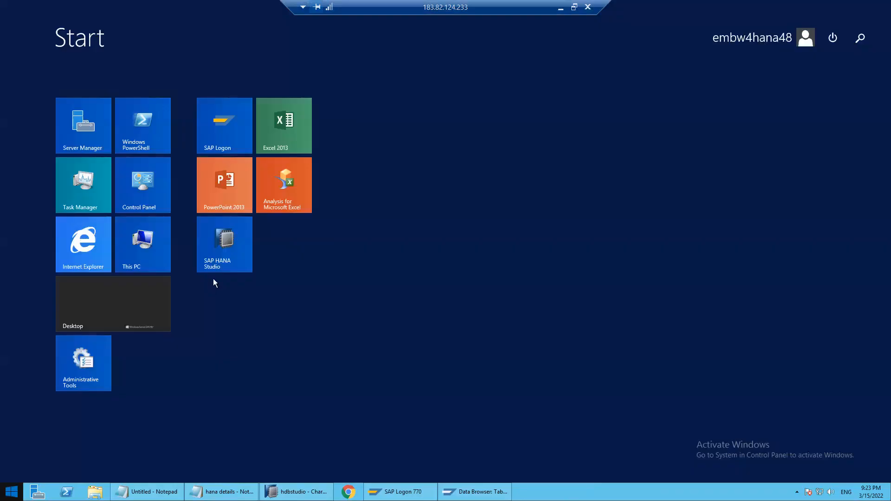
click(294, 128)
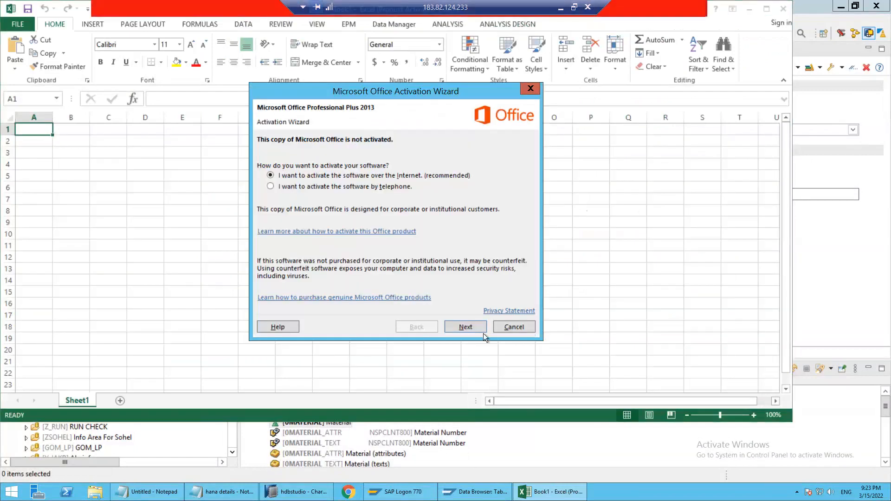
click(514, 326)
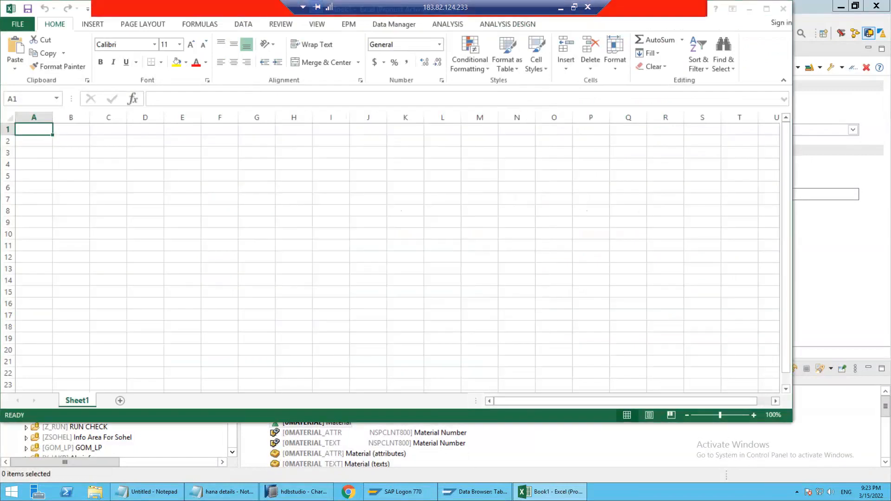
click(766, 8)
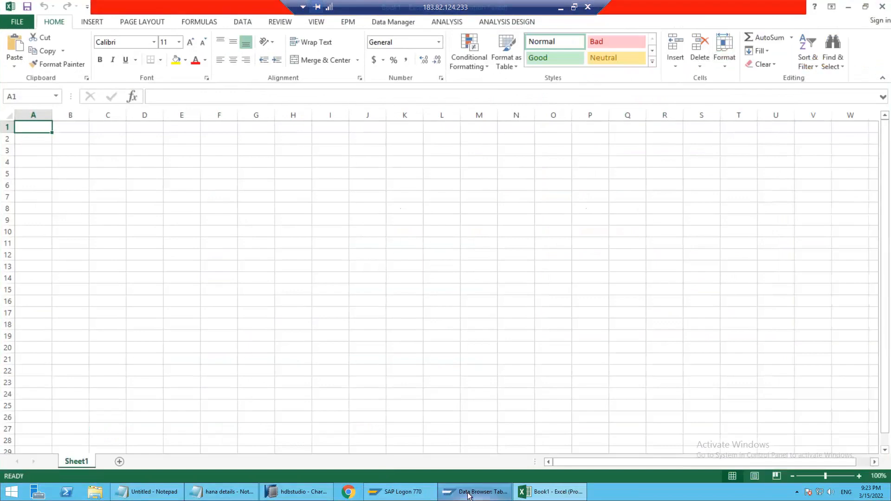
Switch to the SAP Data Browser and examine the product key, base unit, color and brand columns of table /BIC/PZHAPRDUCT
click(473, 492)
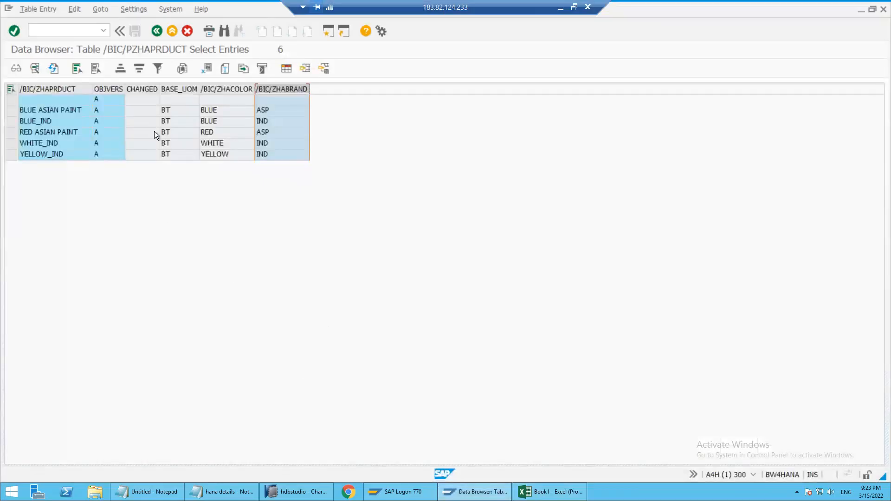
click(71, 115)
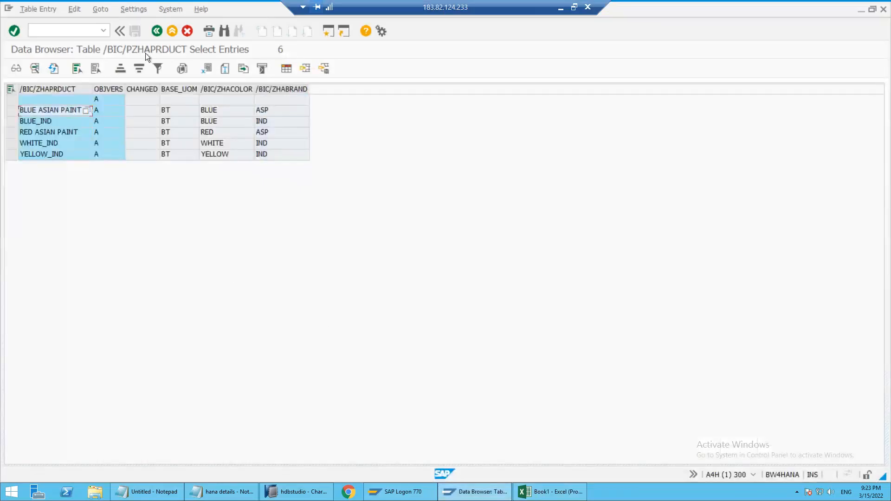
click(55, 89)
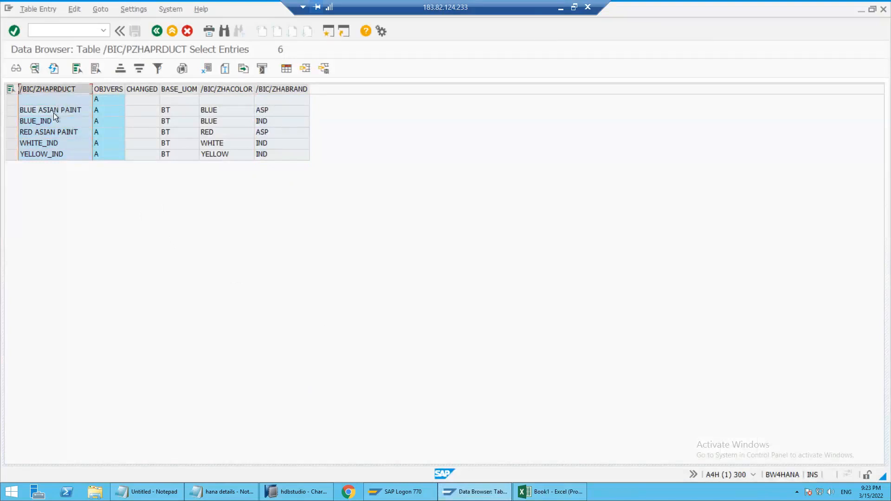
click(53, 133)
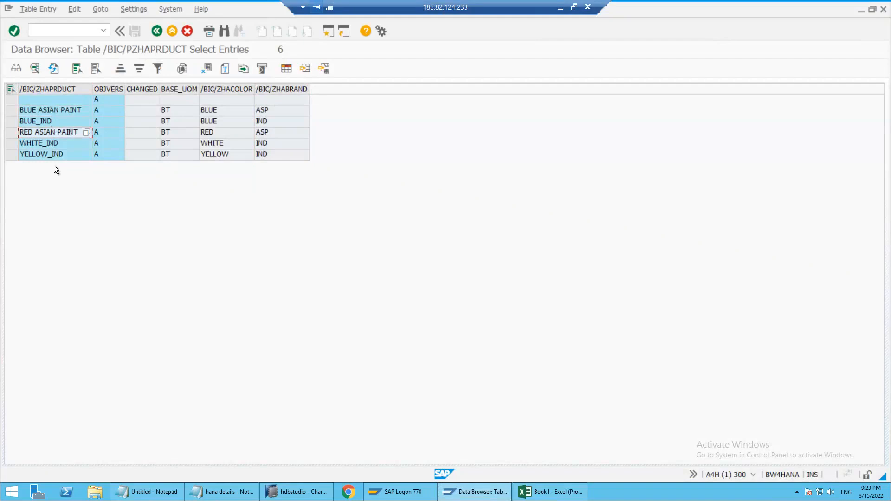
drag(181, 89, 267, 108)
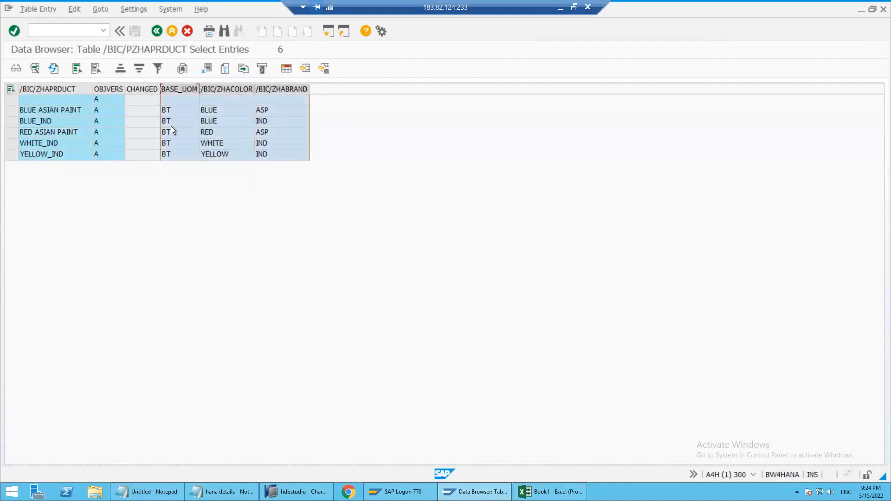
Examine the individual product values in the /BIC/ZHAPRDUCT column, comparing the Asian Paint entries with the IND ones
click(53, 110)
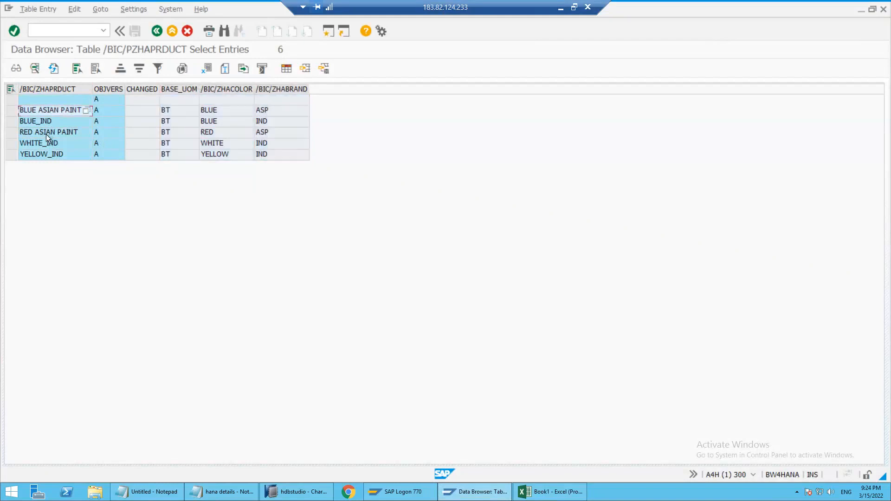
click(31, 123)
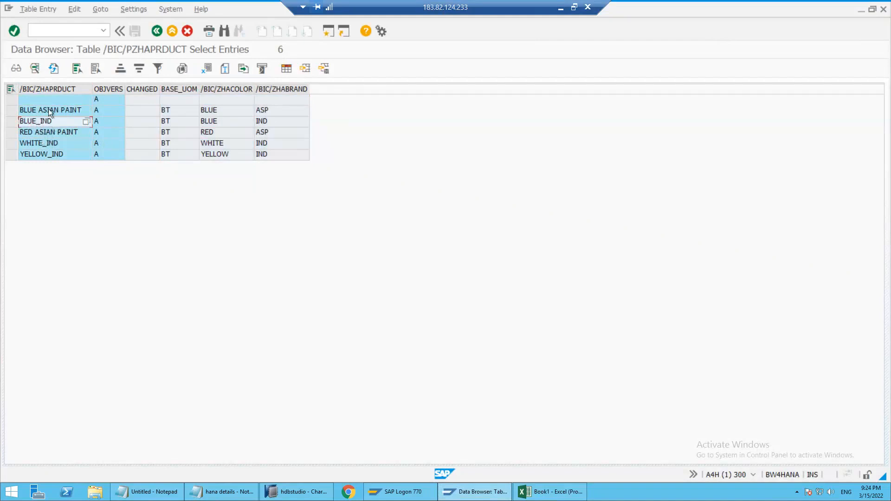
click(49, 109)
click(47, 153)
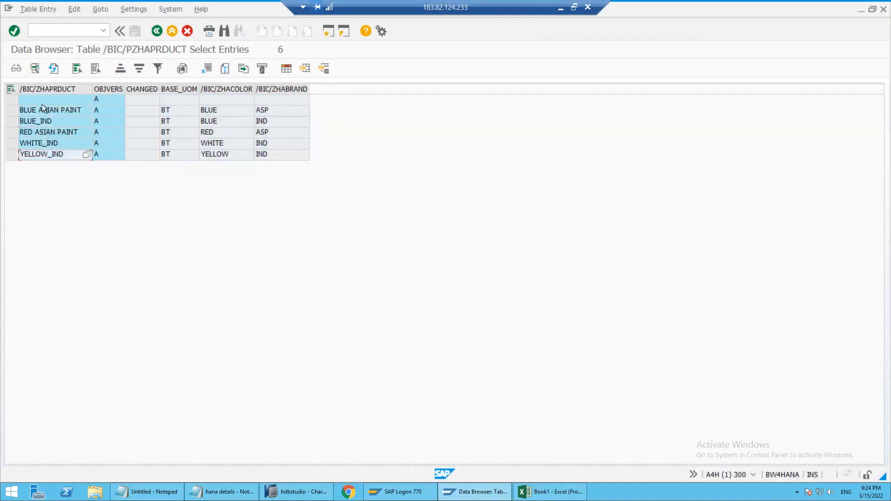
click(40, 101)
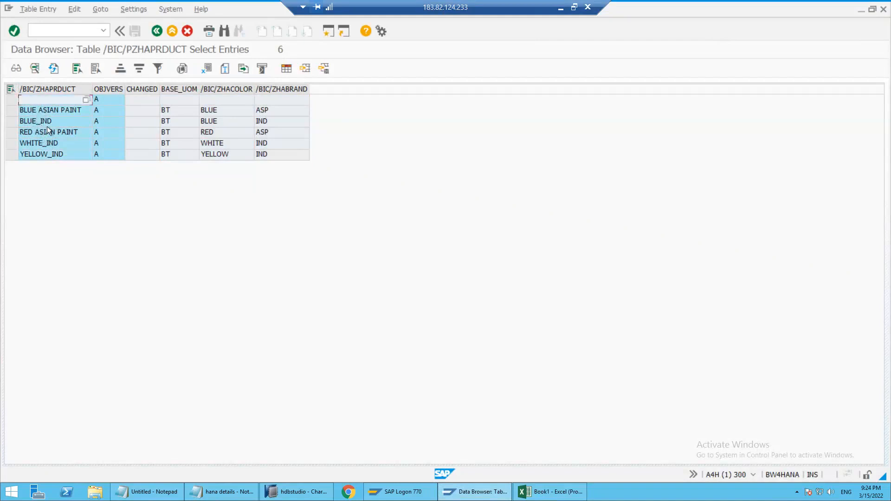
click(47, 112)
click(45, 120)
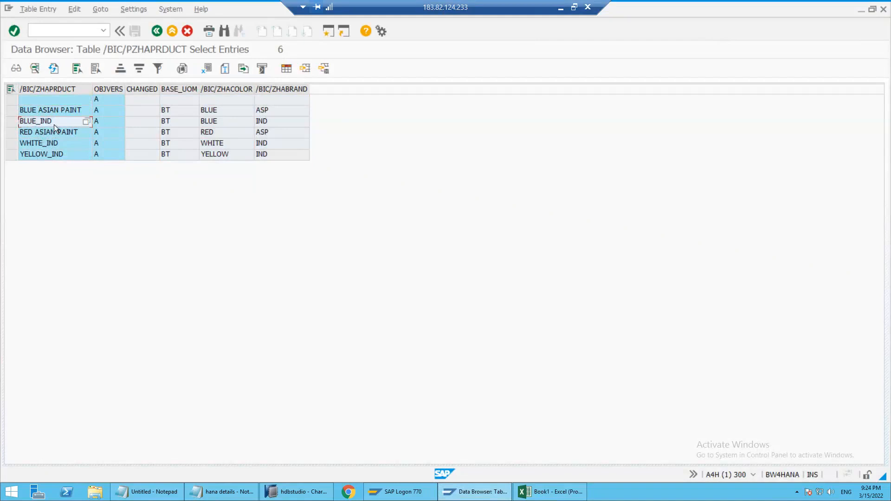
click(50, 111)
click(49, 132)
click(50, 155)
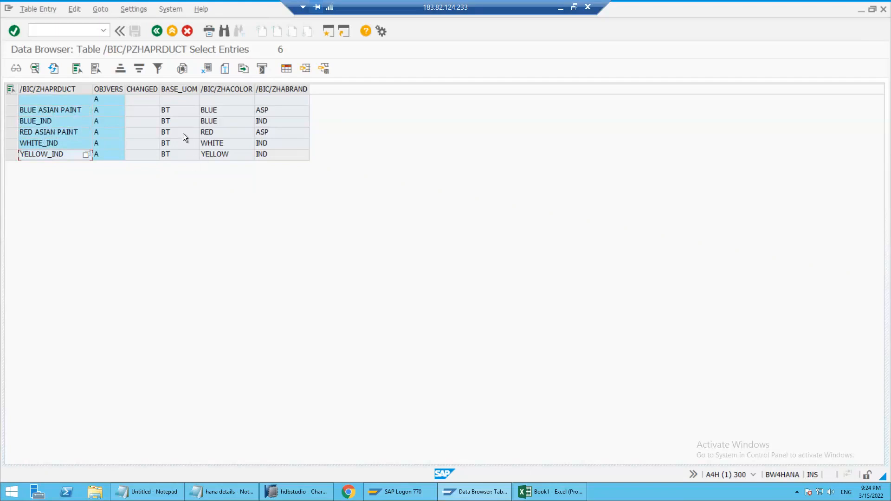
Leave the table entries and return to the ABAP Dictionary initial screen
key(F3)
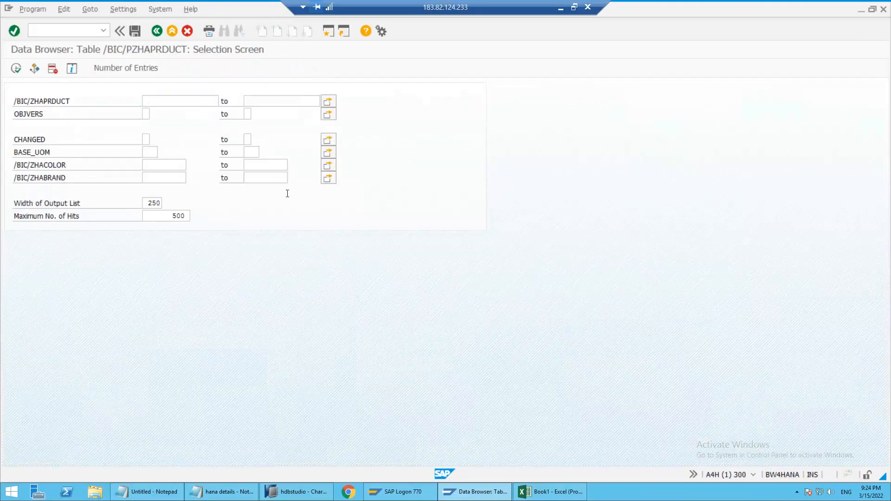
key(F3)
key(F3)
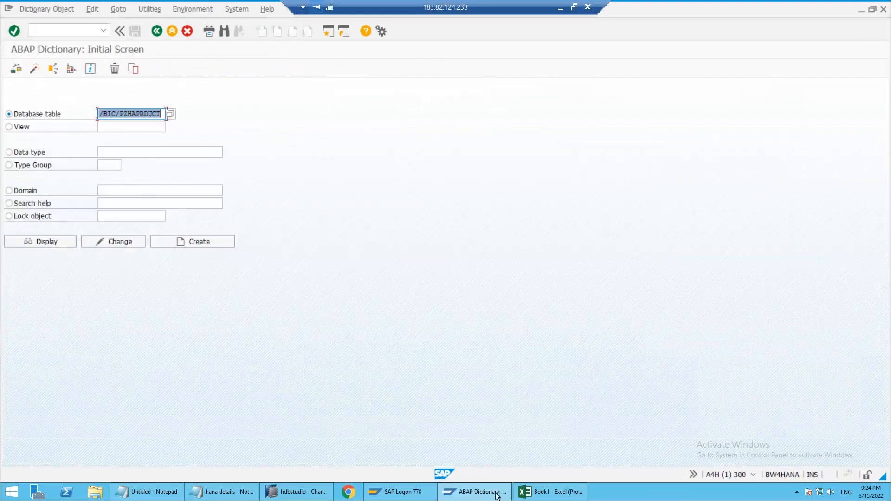
Switch to SAP HANA Studio and enable Texts in the properties of characteristic ZHAPRDUCT
click(288, 495)
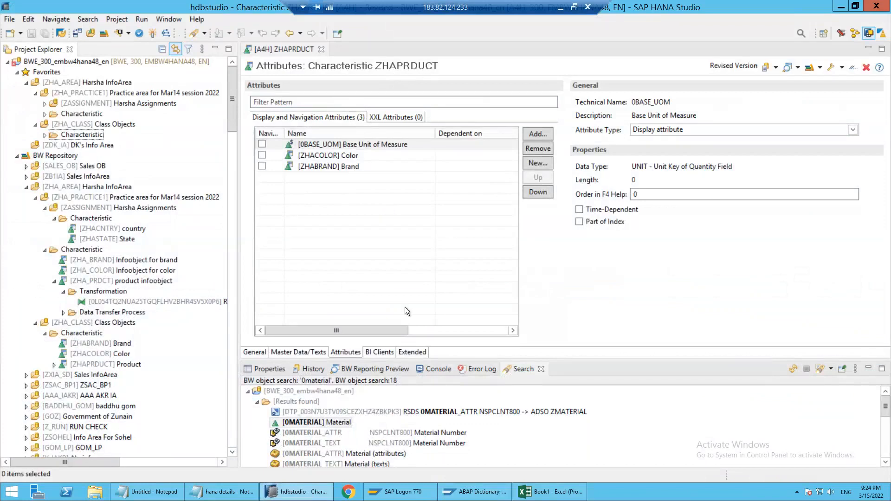
click(260, 352)
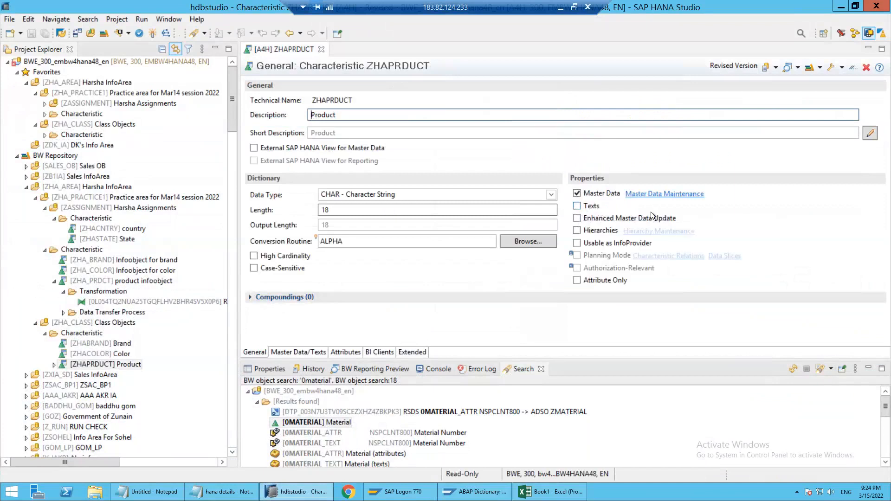
click(302, 353)
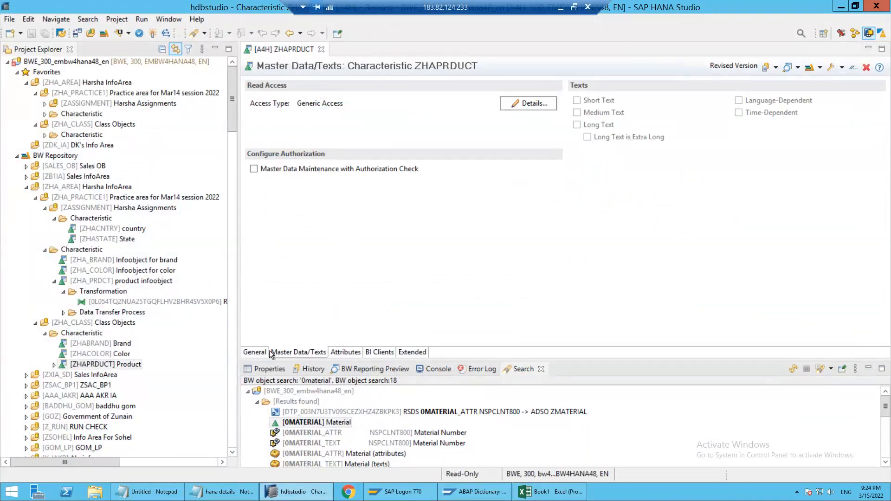
click(576, 207)
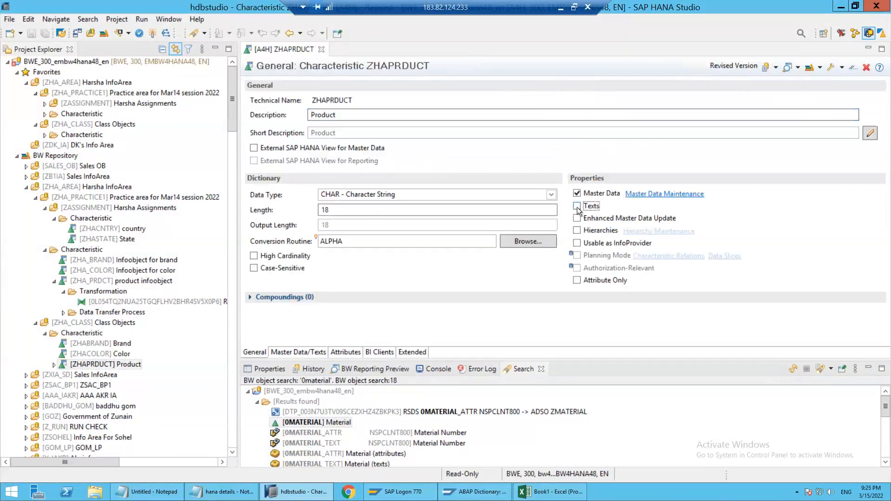
Add Medium Text to the text settings of ZHAPRDUCT and activate the characteristic
click(286, 352)
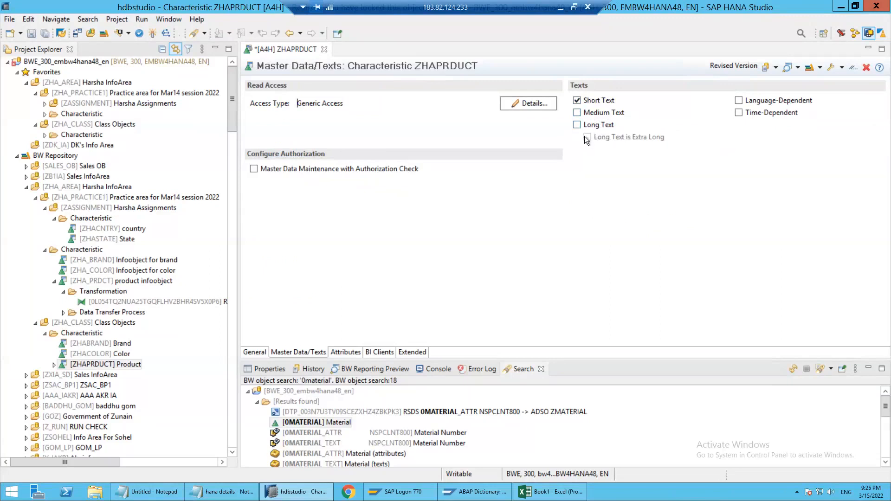
click(599, 116)
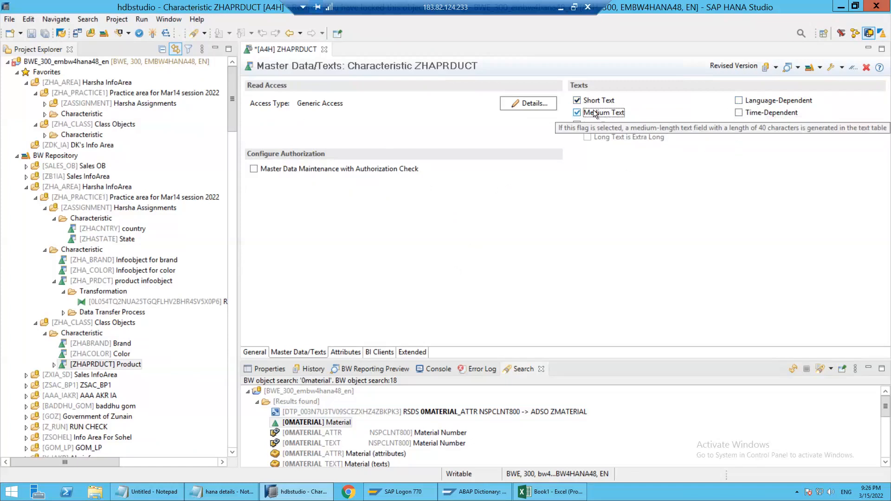
click(253, 353)
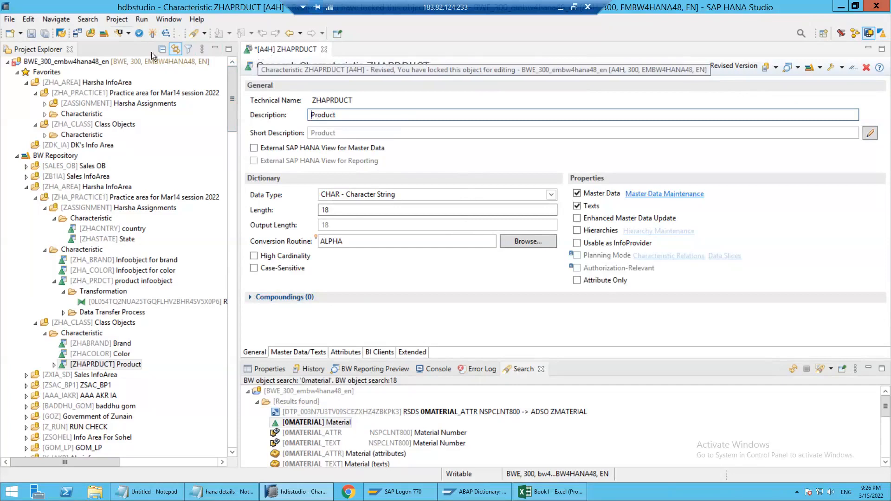
click(152, 34)
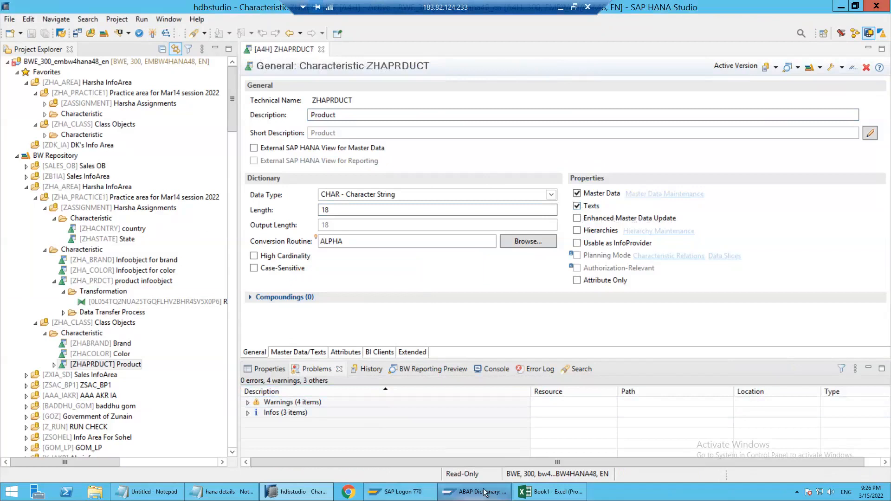
Switch to the ABAP Dictionary, search database tables for *ZHAPRDUCT* and select the text table /BIC/TZHAPRDUCT
key(alt+Tab)
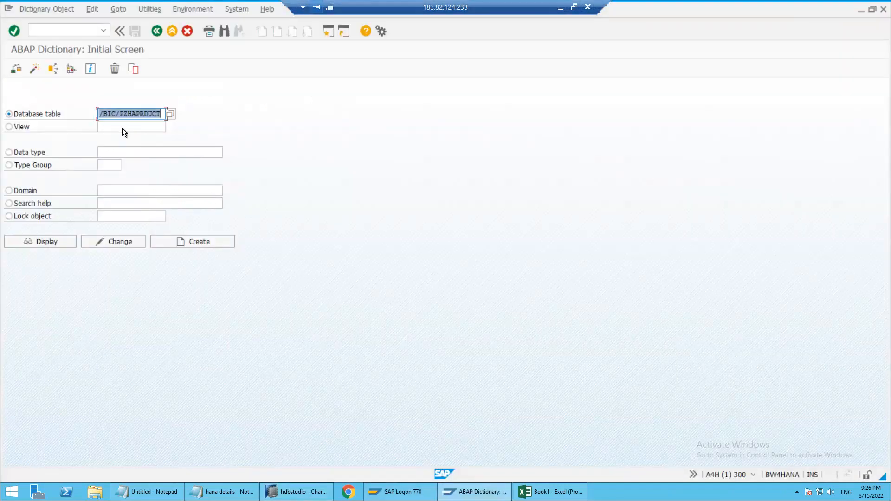
key(BackSpace)
click(123, 128)
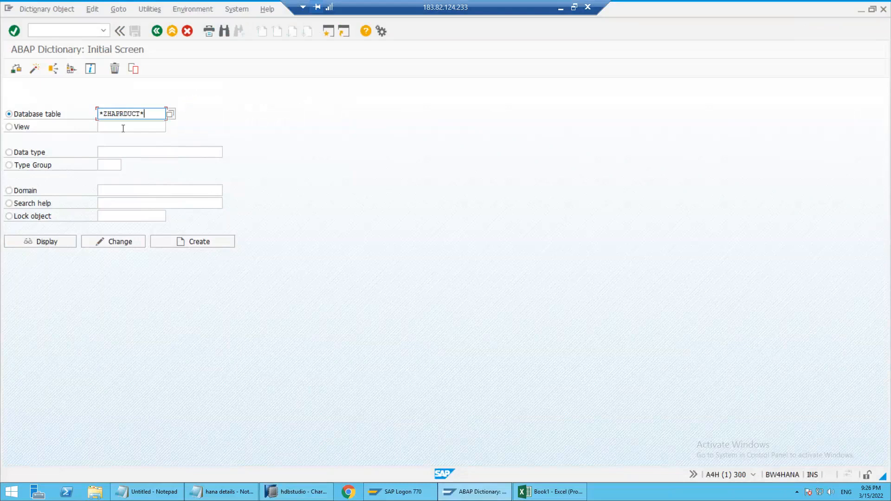
key(F4)
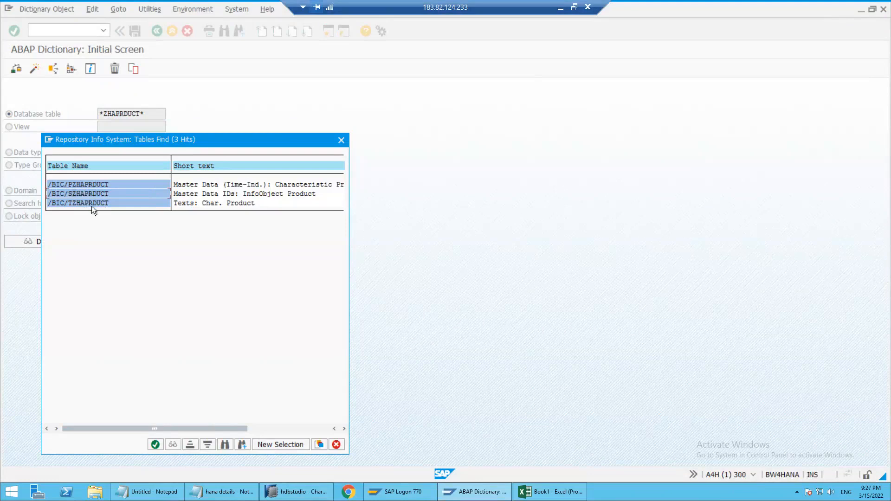
double_click(77, 203)
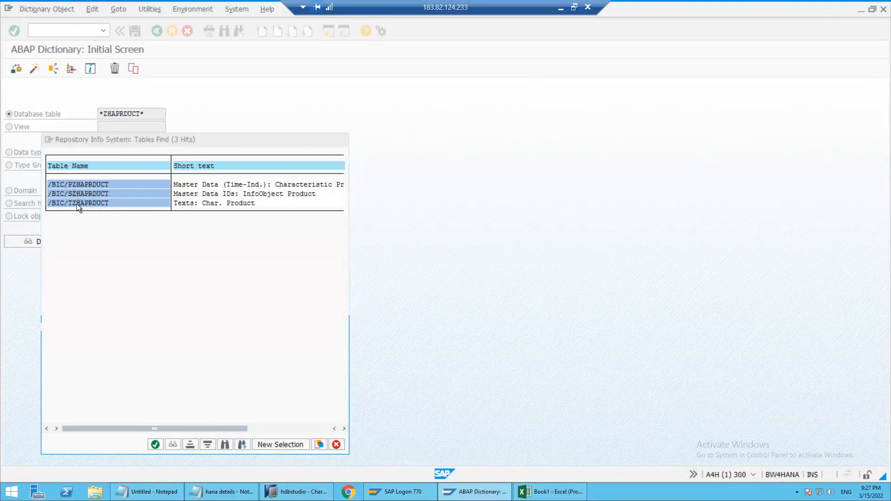
Display table /BIC/TZHAPRDUCT and examine its product key, short description and medium description fields
click(122, 114)
click(54, 242)
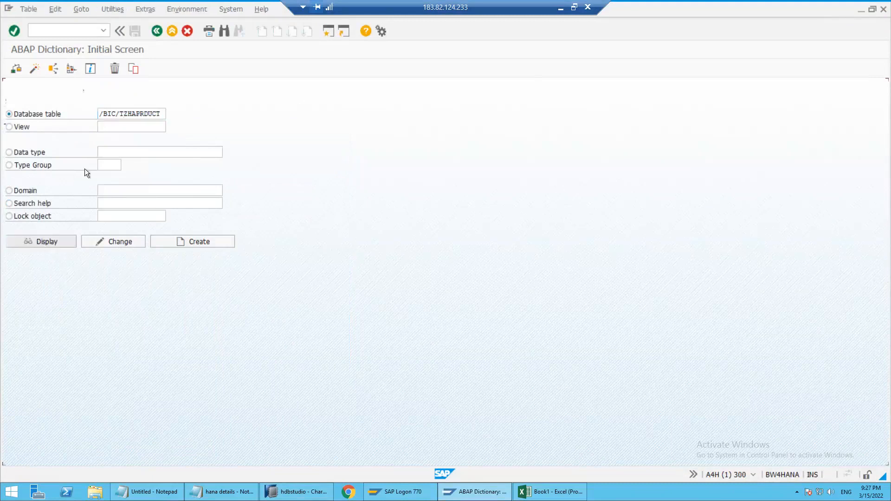
click(48, 177)
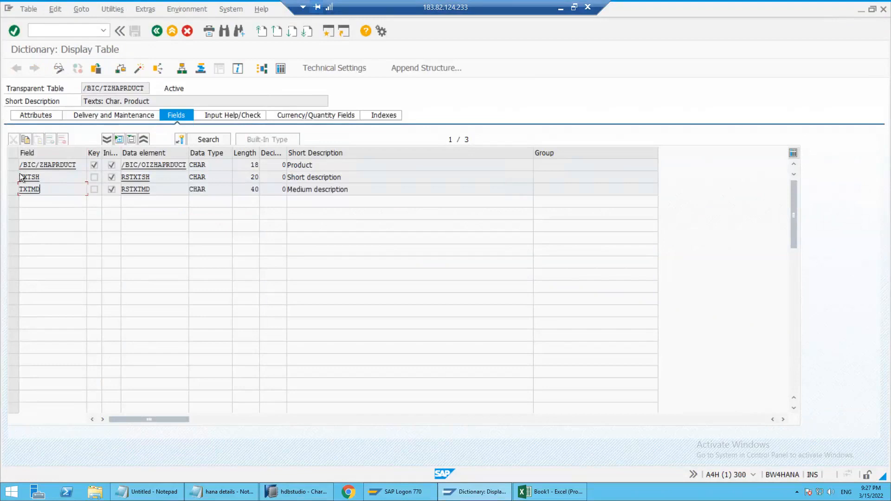
click(12, 164)
click(323, 177)
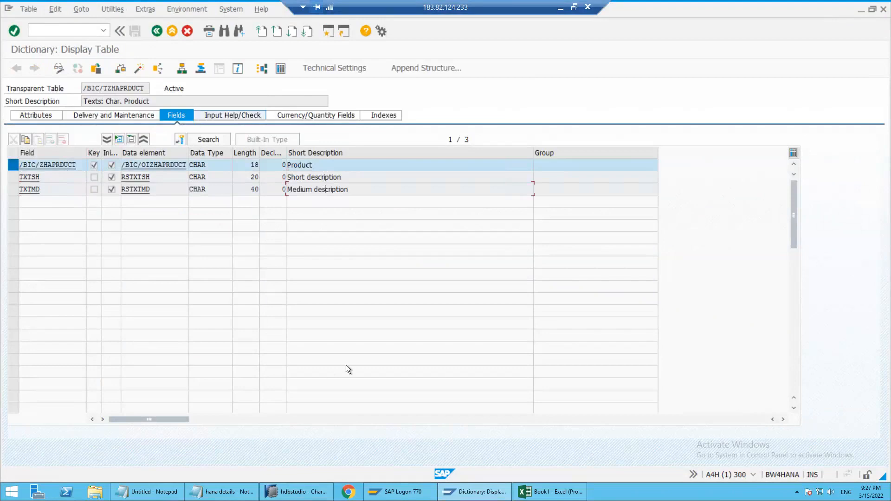
Switch to SAP HANA Studio, close characteristic ZHAPRDUCT and reopen it from Class Objects under Favorites
click(284, 490)
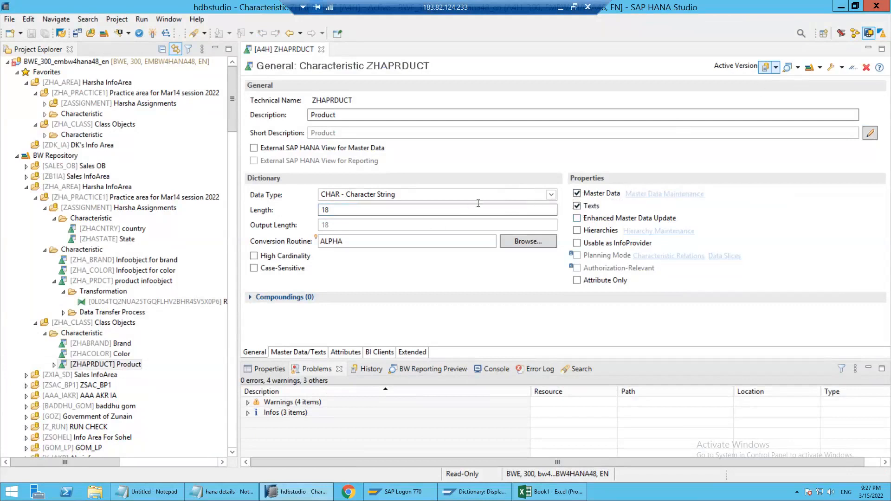
click(640, 207)
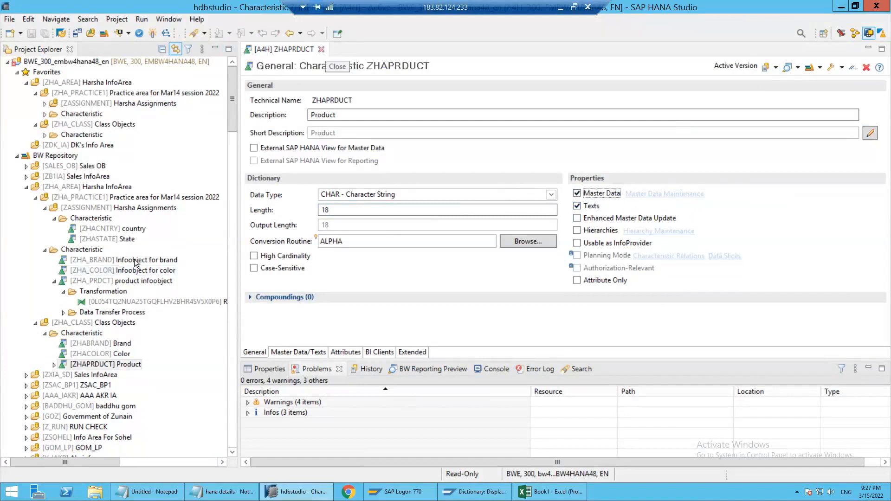
click(321, 49)
click(90, 282)
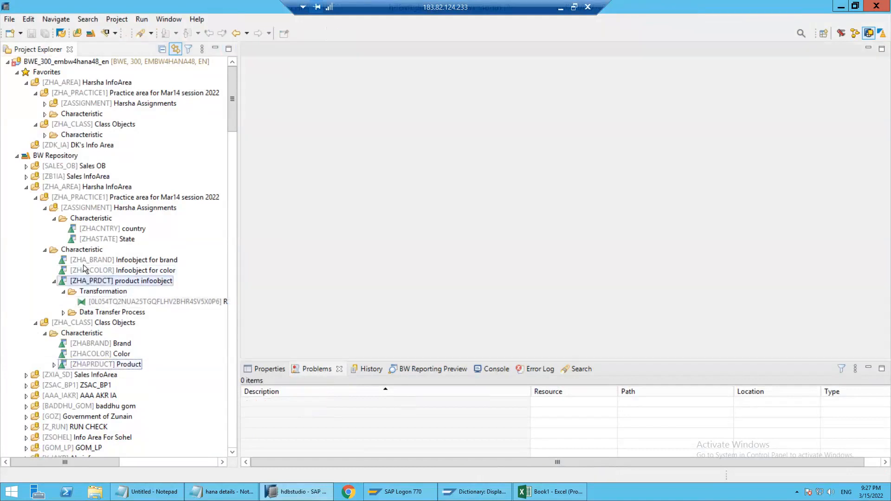
click(16, 155)
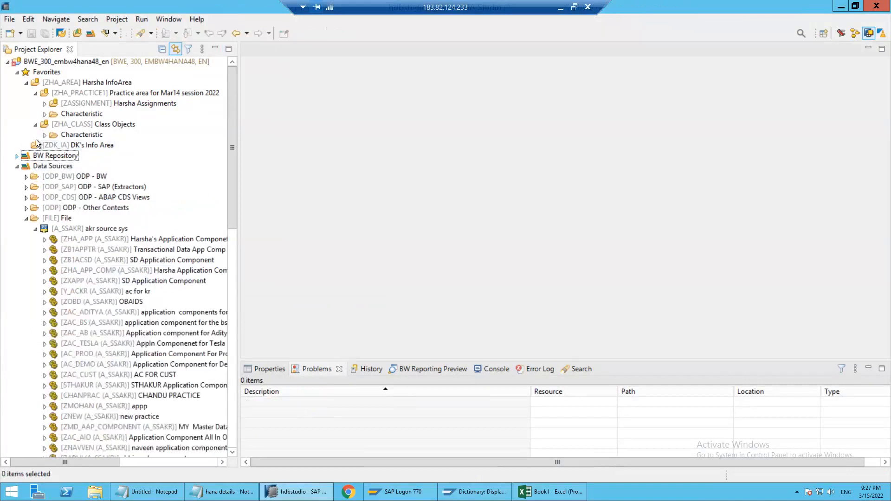
click(45, 135)
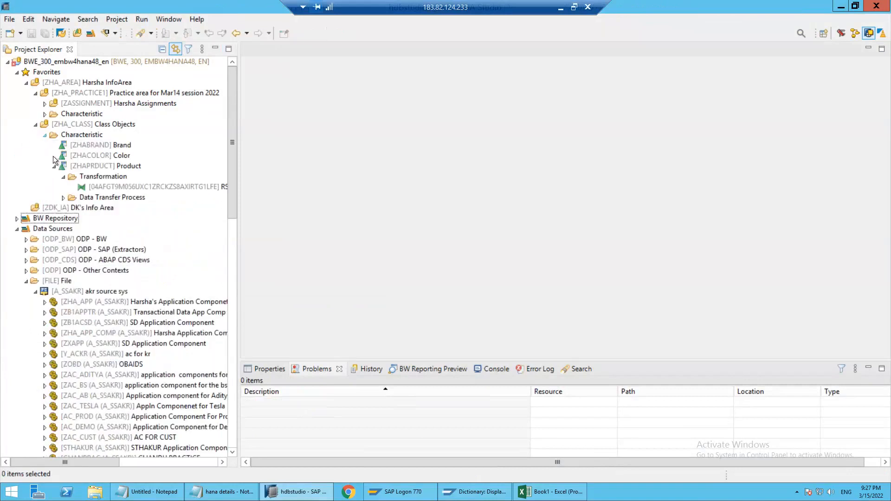
double_click(95, 167)
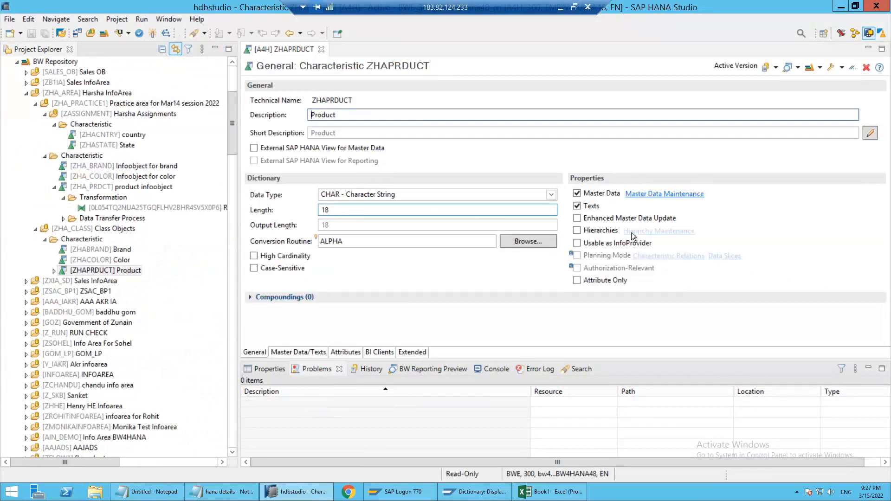
Open the master data maintenance of ZHAPRDUCT in Google Chrome and enter the user name from the hana details notes
click(645, 194)
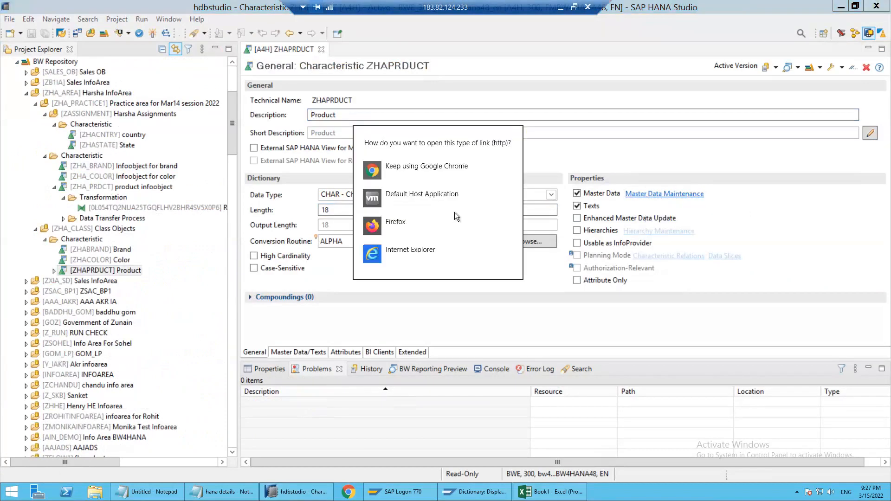
click(477, 168)
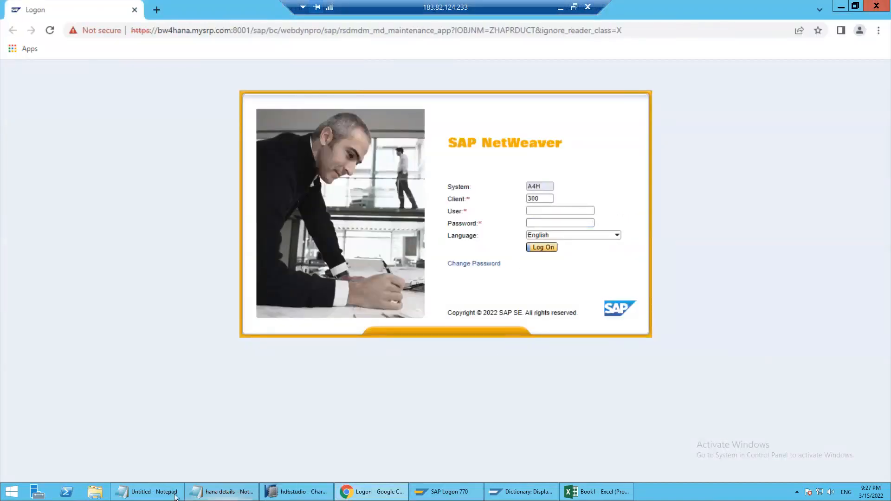
click(222, 491)
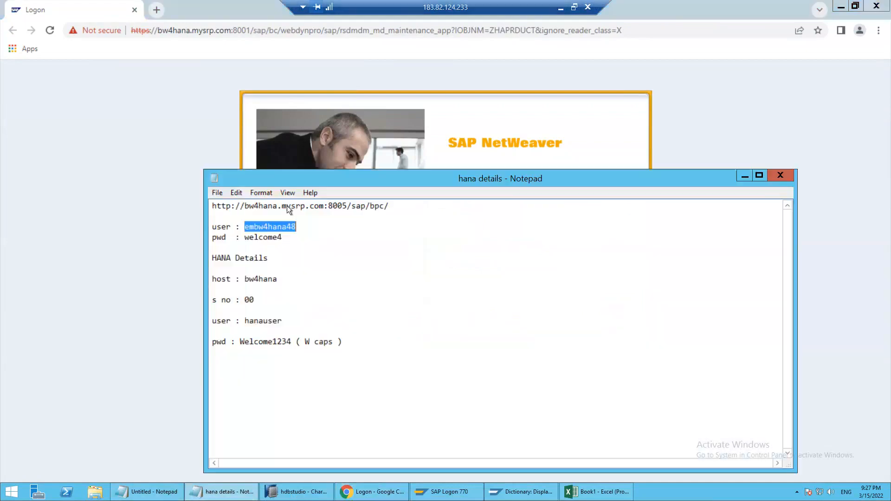
right_click(269, 227)
click(299, 261)
click(585, 124)
click(535, 208)
key(ctrl+v)
Copy the account password from the hana details notes into the Password field and log on
key(alt+Tab)
drag(246, 237, 288, 239)
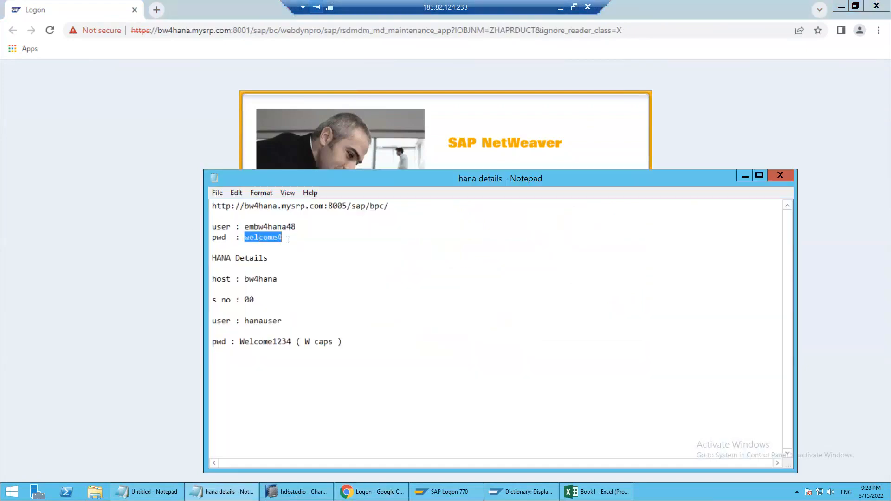
key(ctrl+c)
key(alt+Tab)
click(559, 223)
key(ctrl+v)
click(545, 249)
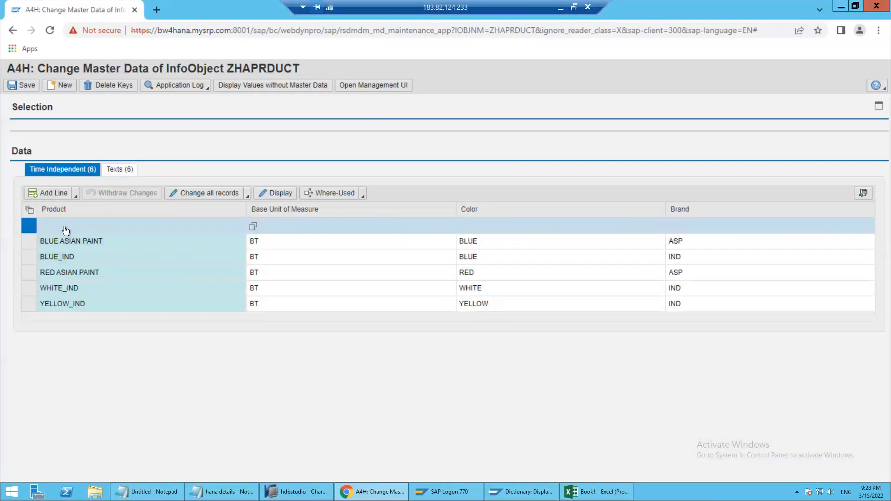
Compare the products' time-independent attributes with their text entries
click(115, 170)
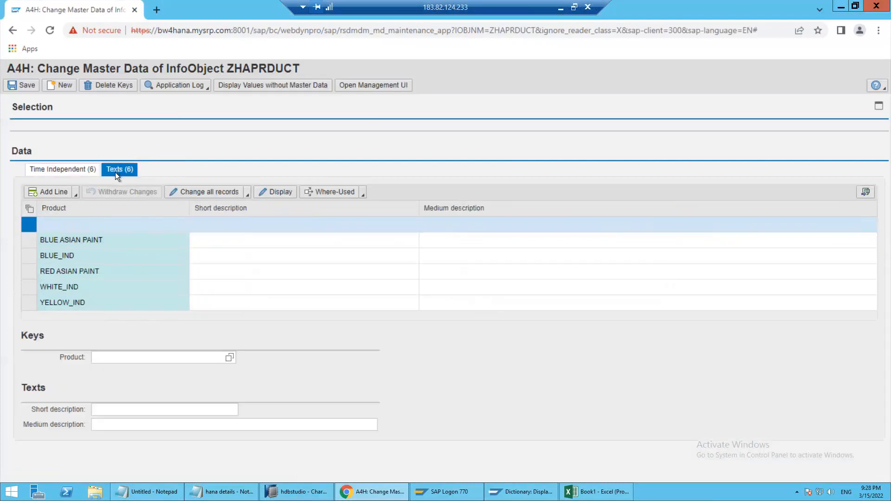
click(63, 170)
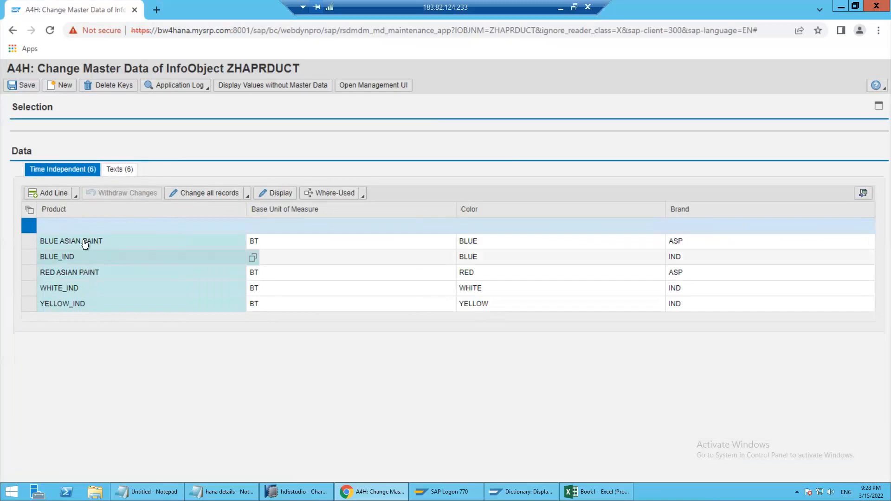
click(117, 171)
click(221, 243)
click(467, 239)
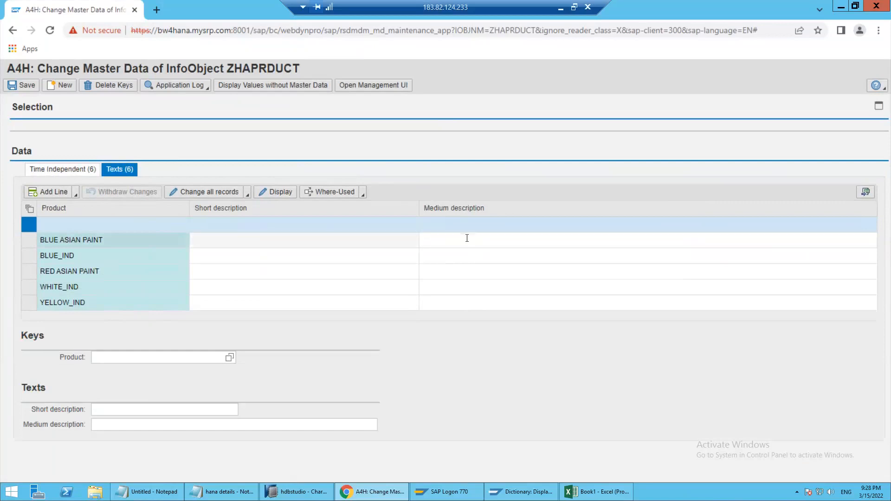
Set the short and medium descriptions of product BLUE ASIAN PAINT to Blue Asian Paint
click(265, 243)
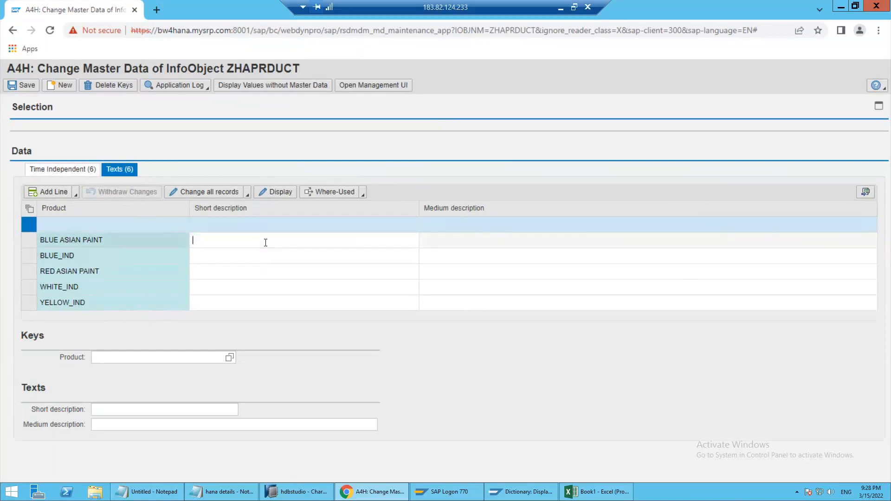
text(Blue)
click(127, 245)
click(225, 240)
text(Asian Paint)
click(237, 244)
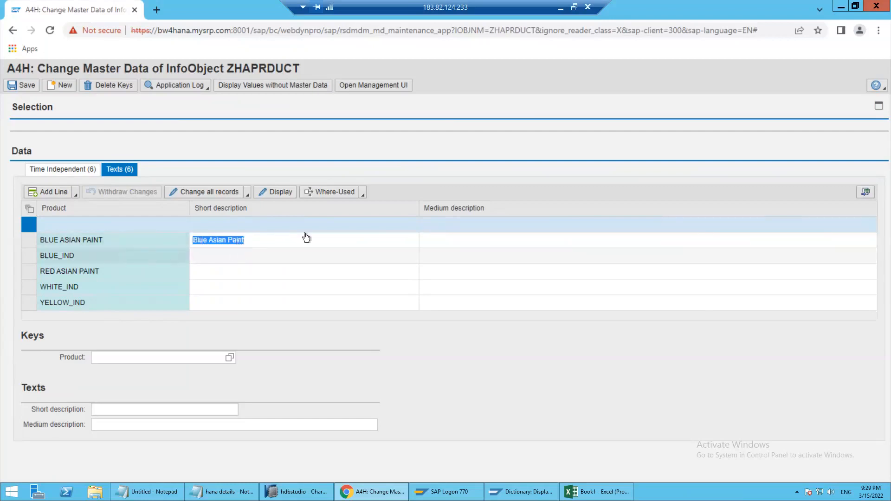
key(ctrl+v)
Set the short and medium descriptions of product BLUE_IND to Blue Indigo
click(327, 258)
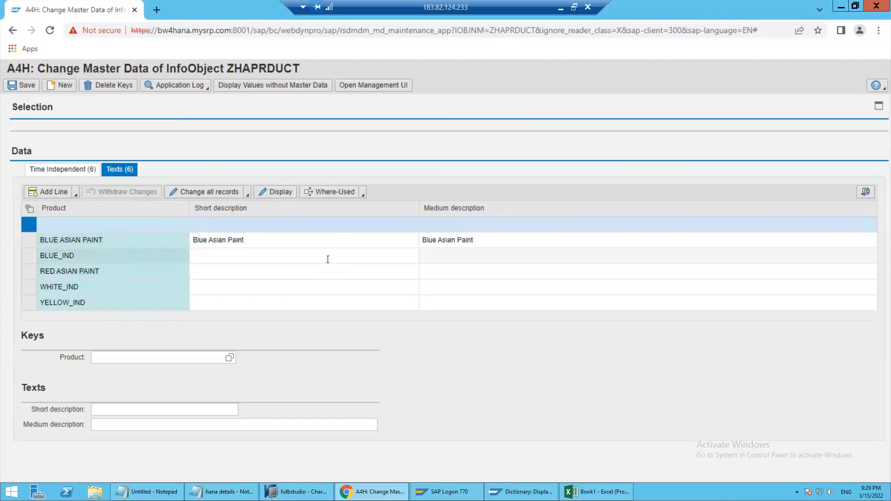
text(Blue Indigo)
key(ctrl+a)
click(471, 257)
key(ctrl+v)
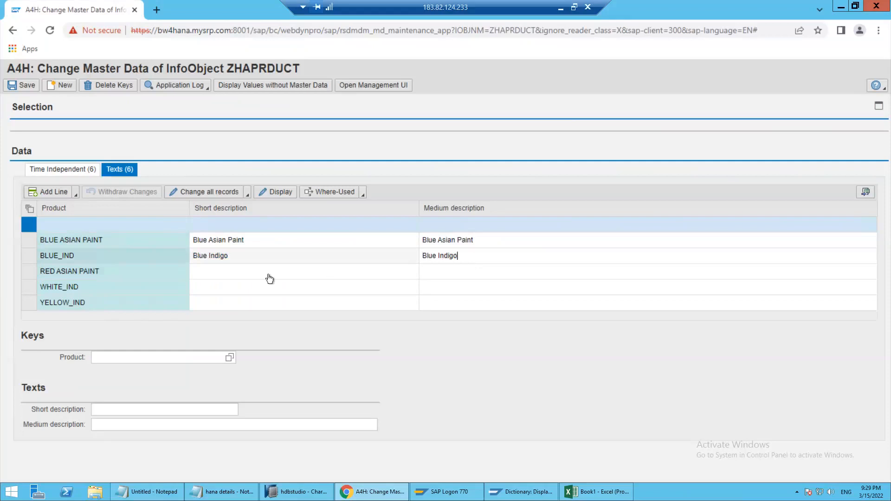
Set the short and medium descriptions of product RED ASIAN PAINT to Red Asian Paint
click(235, 270)
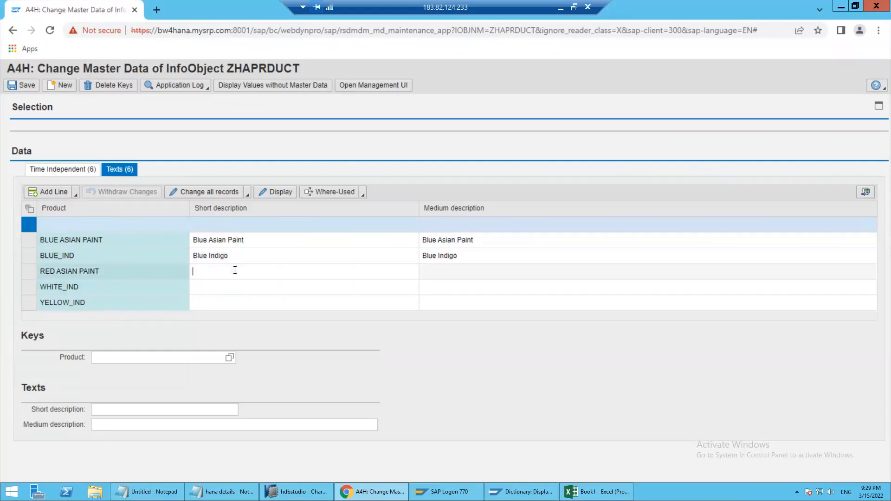
text(Red Asian Paint)
key(ctrl+a)
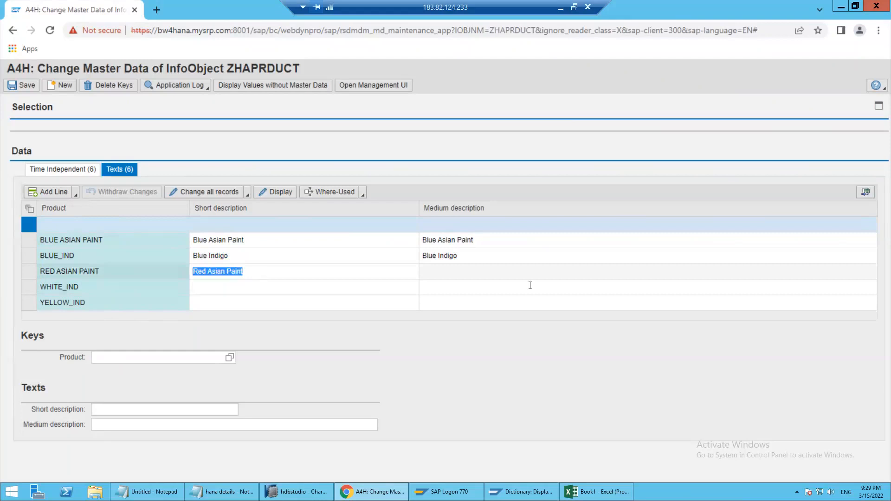
click(463, 275)
key(ctrl+v)
Set the short and medium descriptions of product WHITE_IND to White Indigo
click(237, 287)
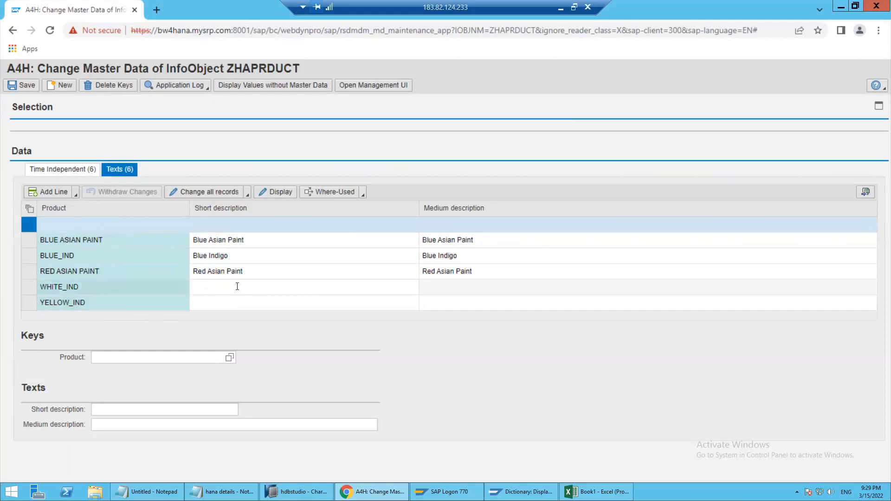
text(White)
text( Infig)
text(digo)
key(ctrl+a)
click(472, 293)
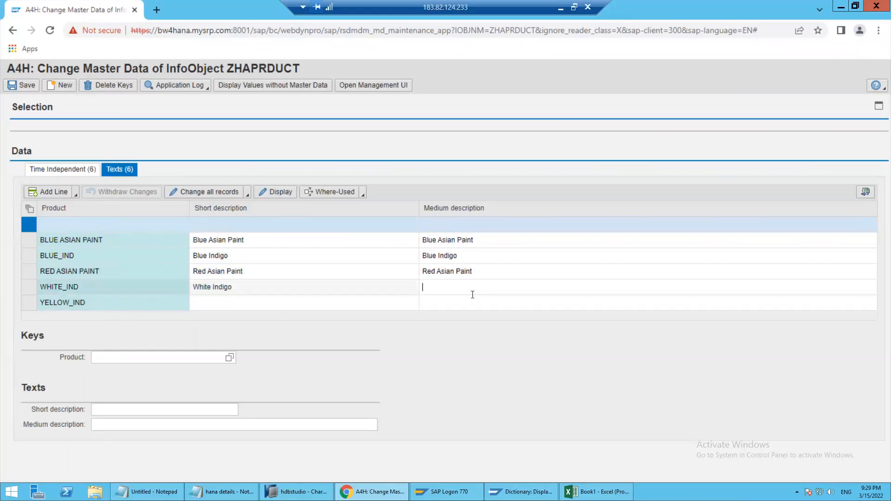
key(ctrl+v)
Clear the short and medium descriptions of product WHITE_IND
click(355, 299)
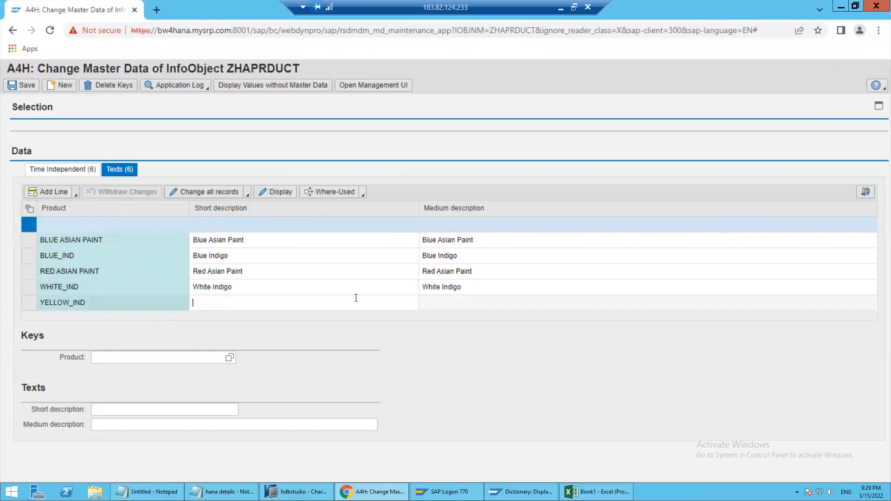
triple_click(256, 288)
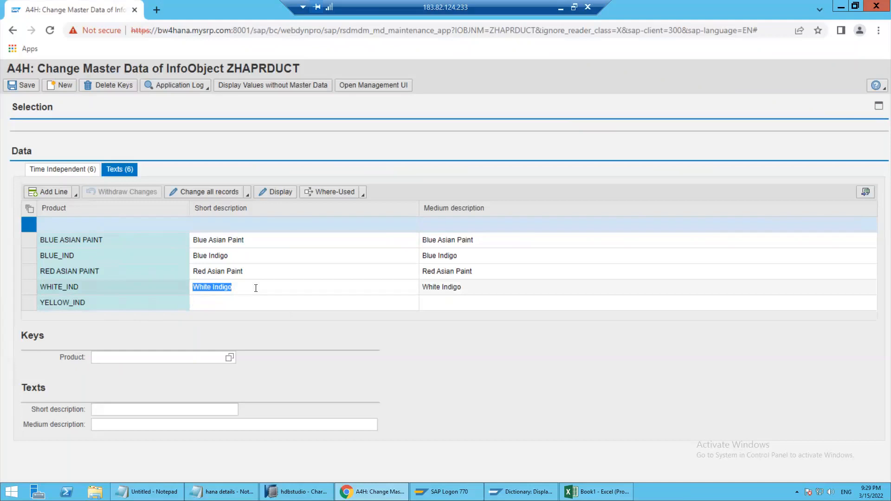
key(Delete)
key(Tab)
key(Delete)
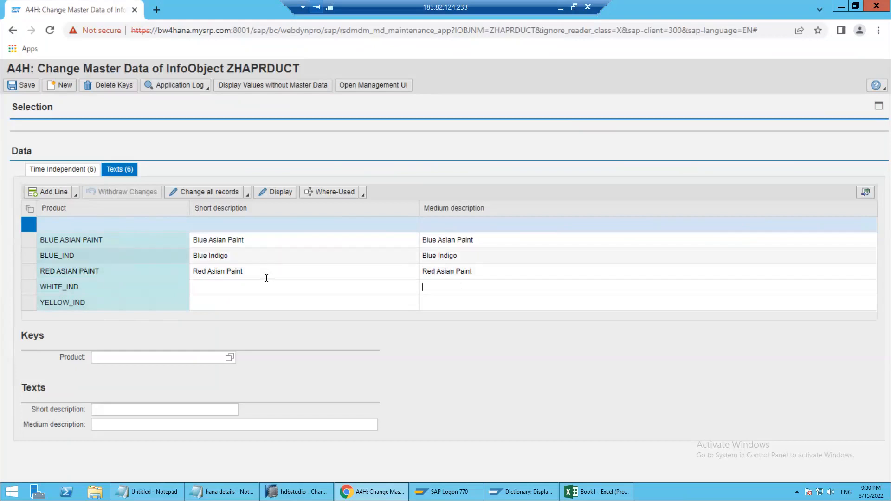
Save the product texts and display the entries of table /BIC/TZHAPRDUCT in the ABAP Dictionary
click(35, 87)
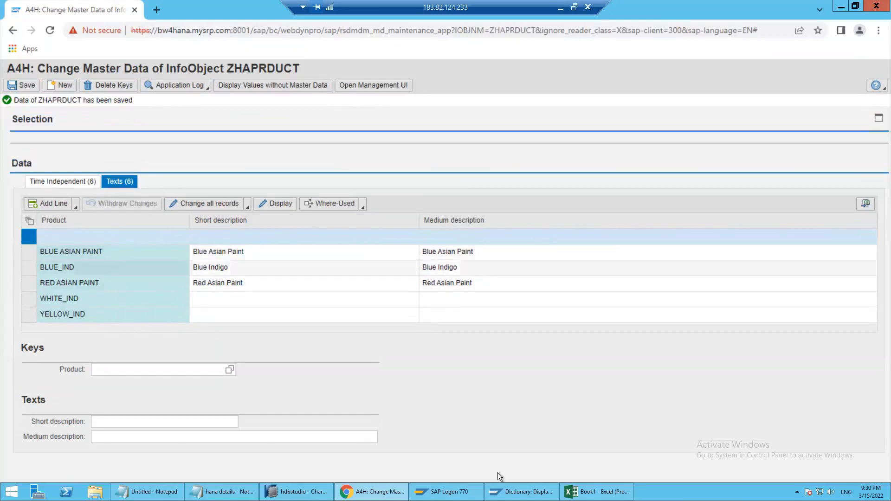
click(508, 493)
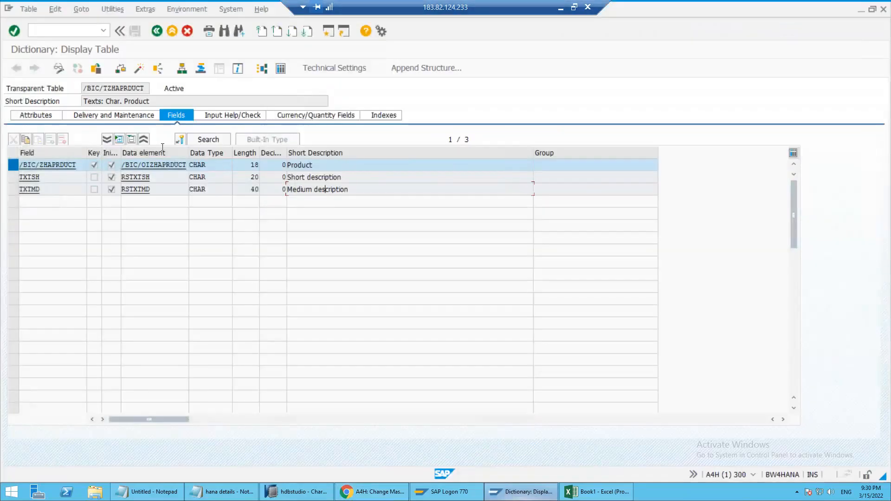
click(17, 70)
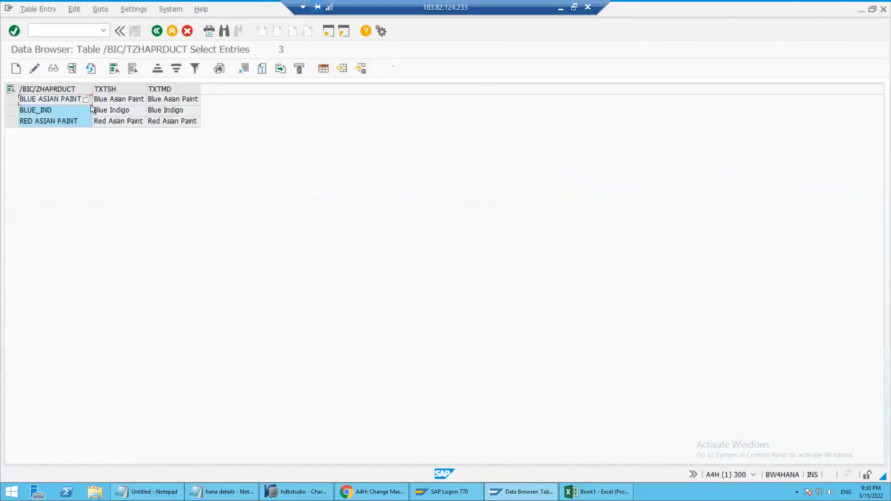
Switch to the ZHAPRDUCT master data maintenance page in Chrome, expand the selection area and search for products matching WHIT*
drag(10, 101, 11, 122)
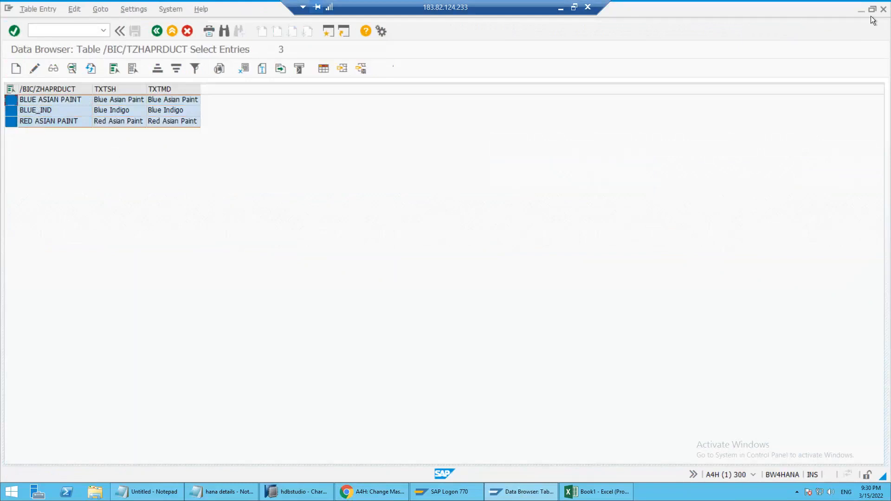
key(alt+Tab)
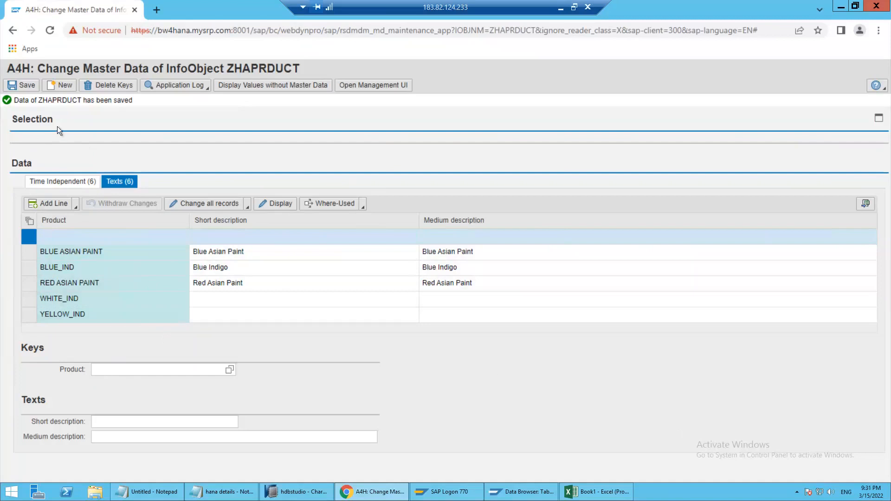
click(878, 120)
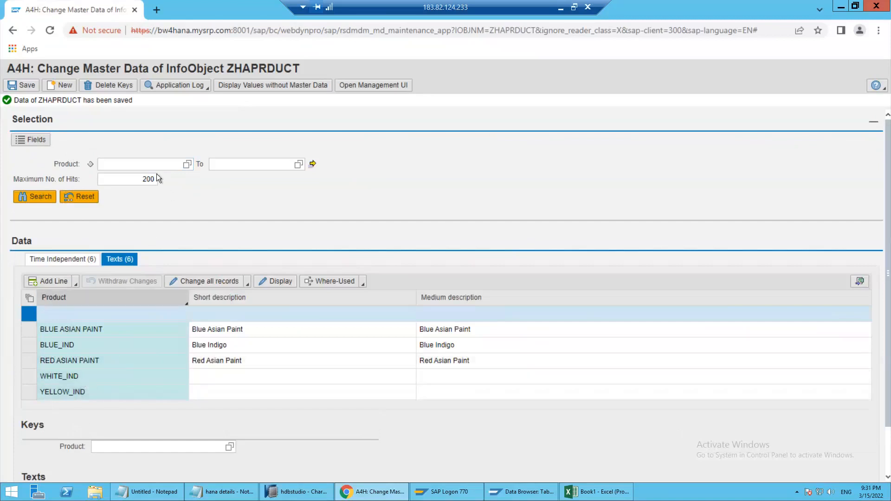
text(WHIT)
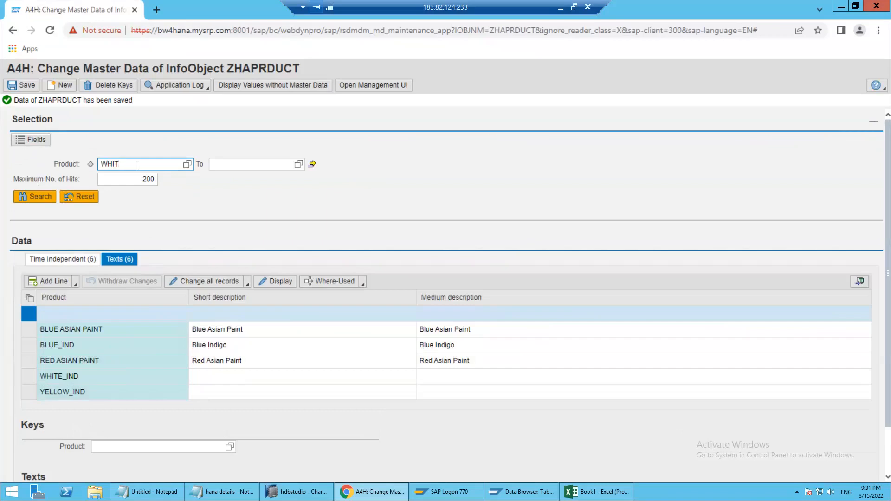
text(e)
key(BackSpace)
text(*)
click(27, 199)
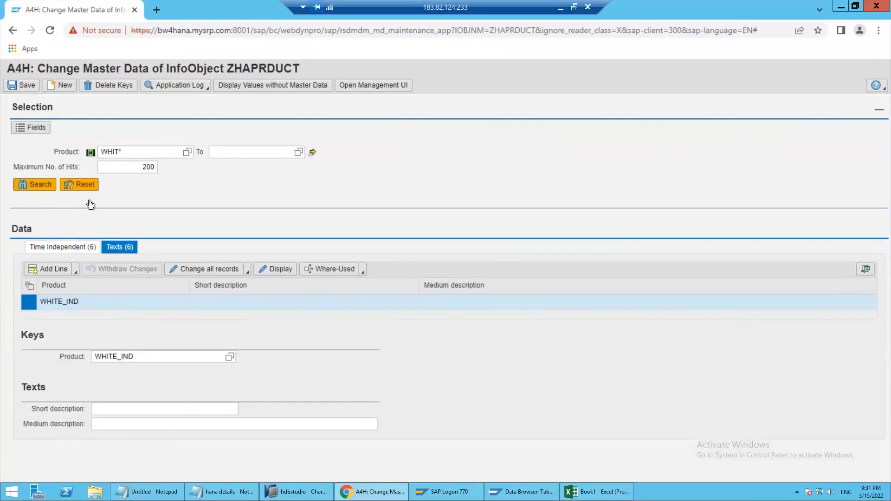
click(133, 154)
click(49, 185)
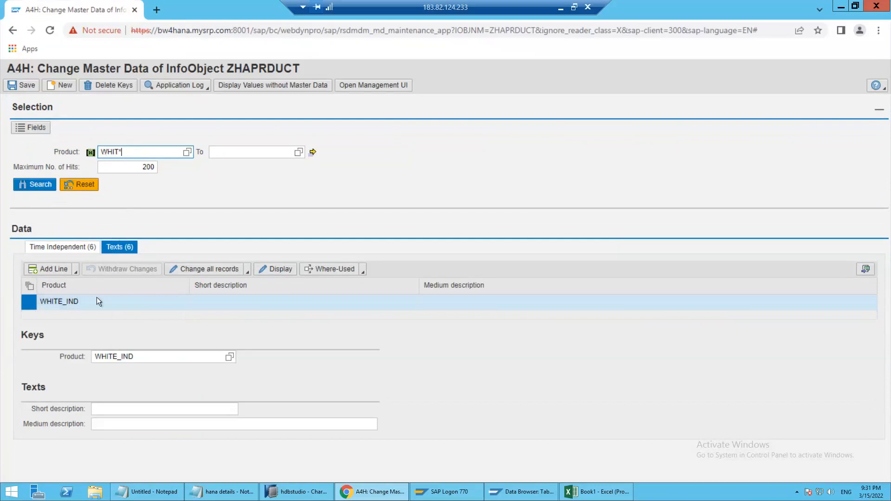
Set the short and medium descriptions of product WHITE_IND to White Indigo and save the master data
click(223, 303)
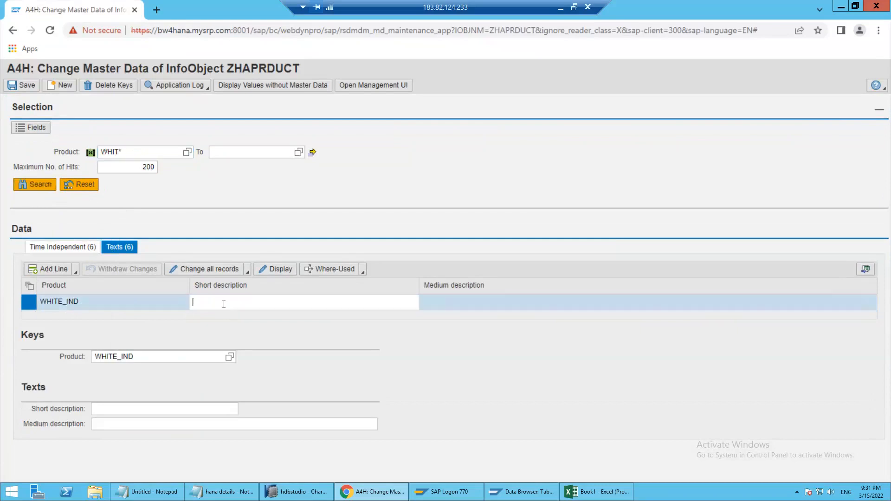
text(Whit)
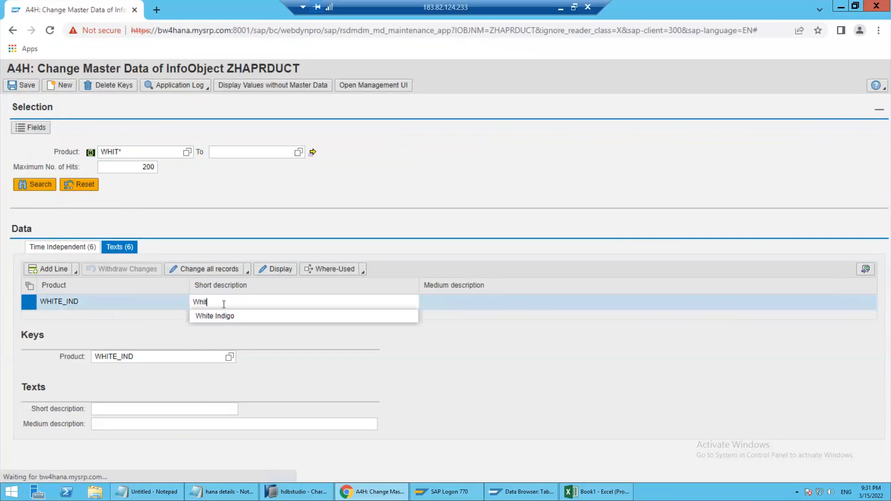
text(e Indigo)
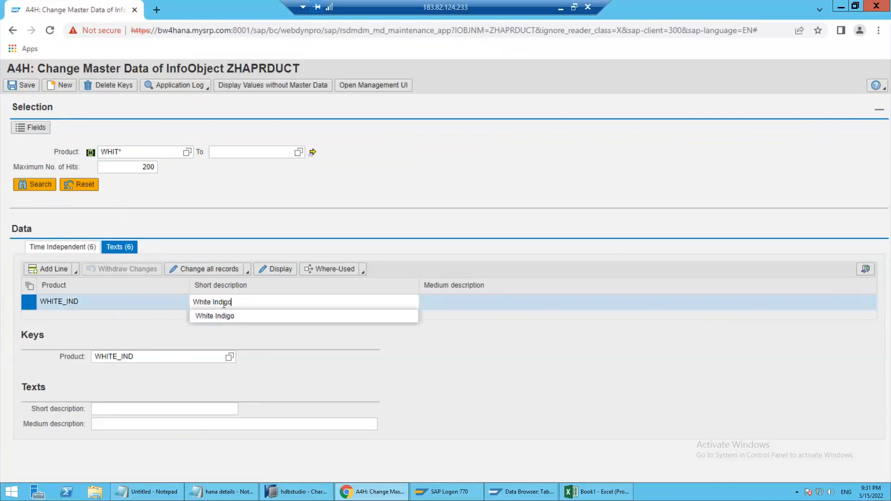
click(469, 301)
text(White Indog)
text(go)
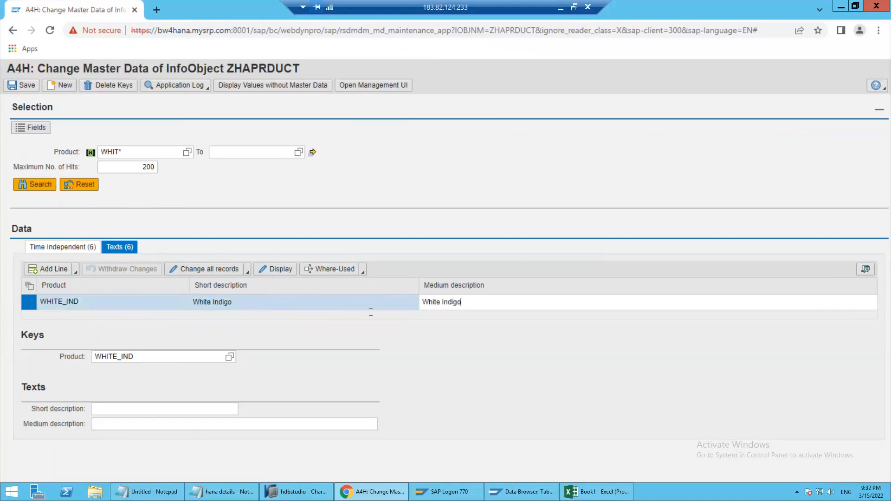
click(344, 222)
click(29, 86)
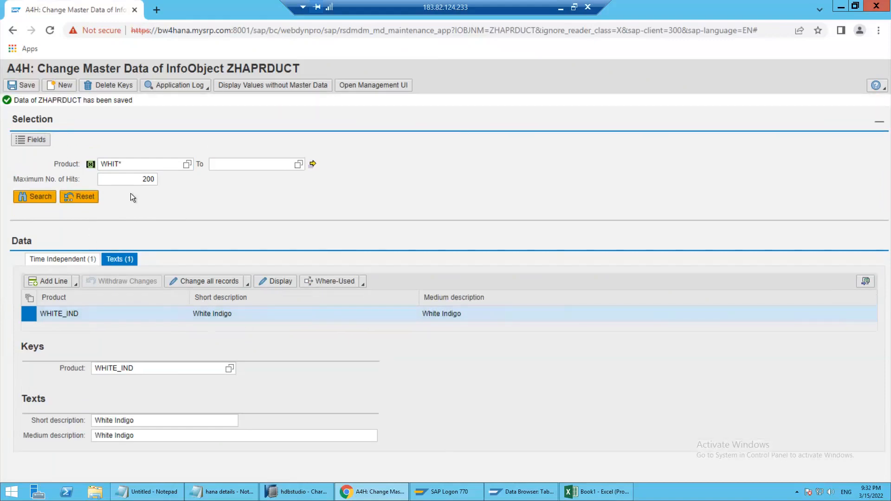
Reset the product selection and search again without a filter to list all products
click(76, 200)
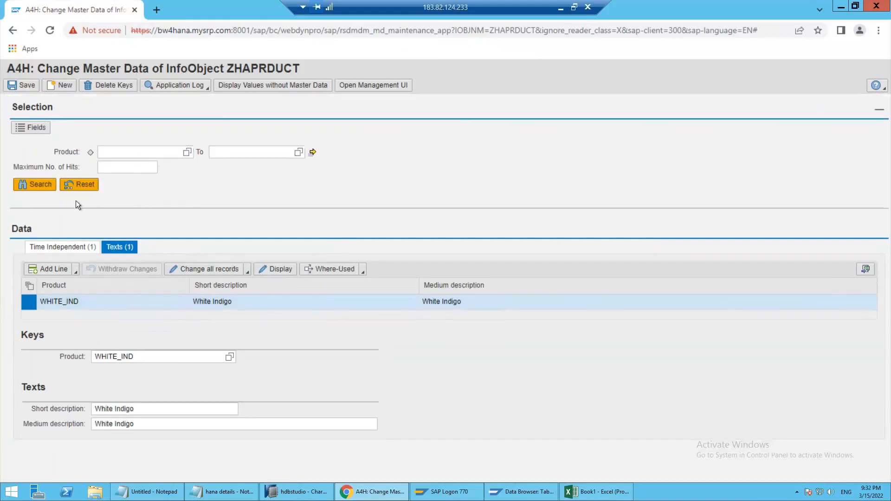
click(39, 185)
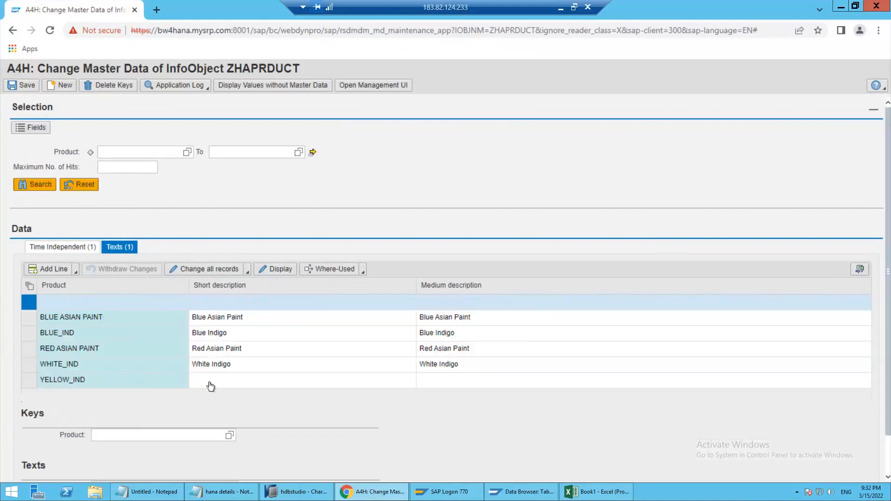
click(123, 153)
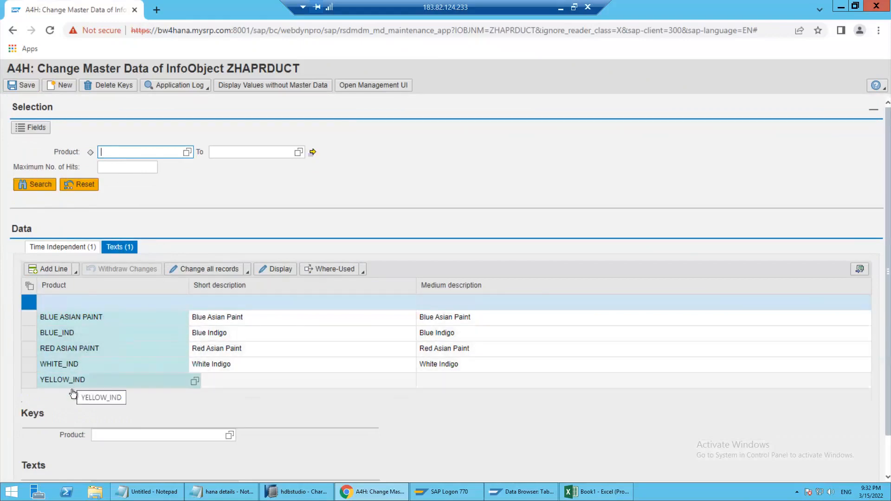
scroll(73, 427, down, 1)
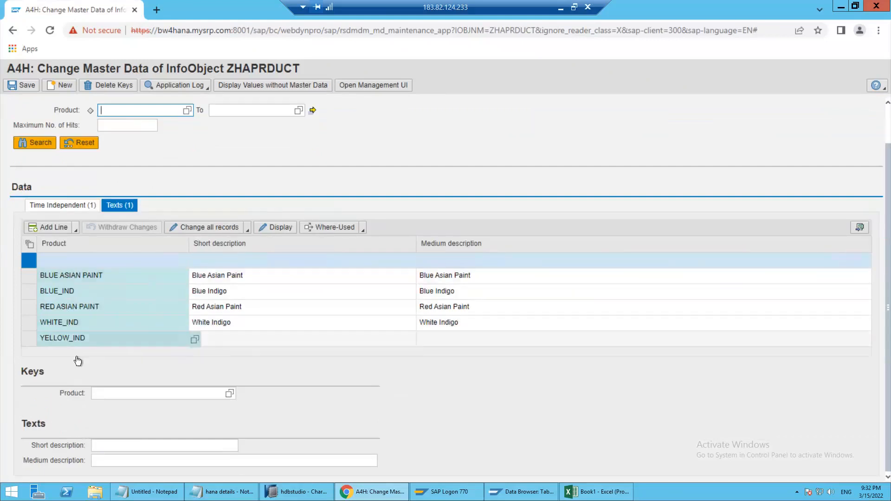
Enter BLACK_ASIAN_PAINT as the product key of the new record
click(125, 392)
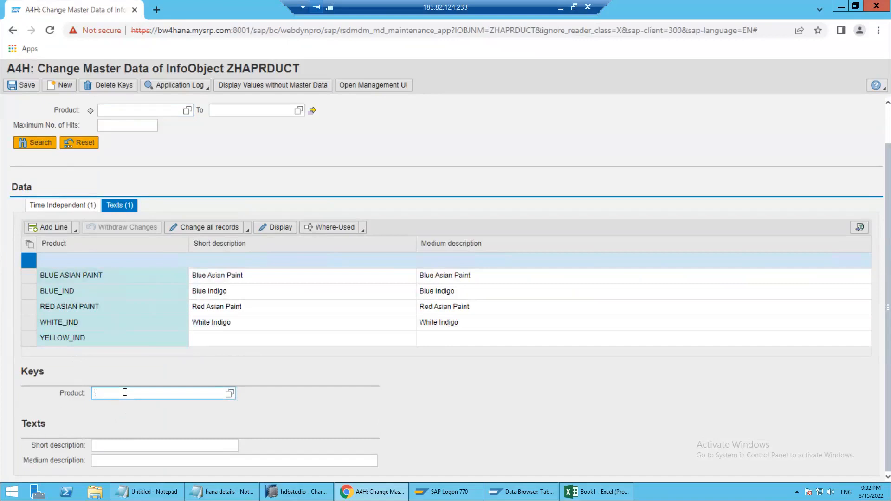
text(BLACK_ASIAN_A)
key(BackSpace)
text(PAINT)
Set the new product's short and medium descriptions to Black Asian Paint and save the record
click(149, 446)
text(B)
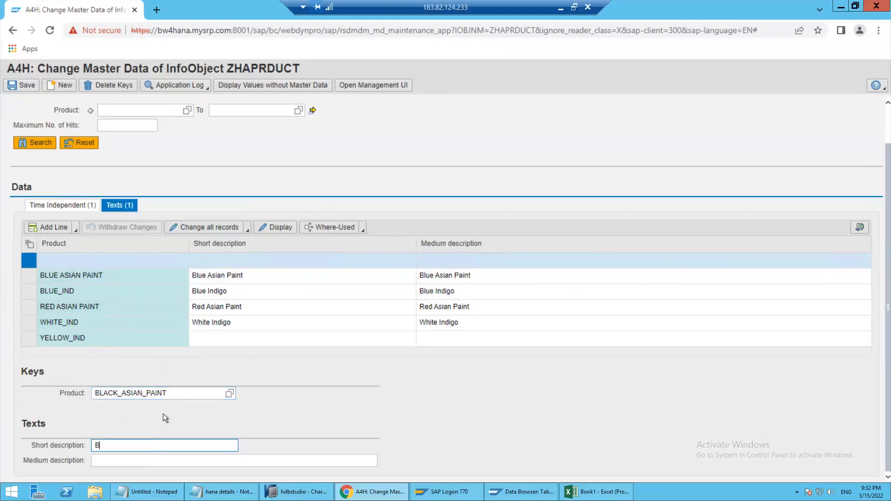
text(lack Asian Paint)
key(BackSpace)
text(Paint)
key(ctrl+a)
key(ctrl+c)
key(Tab)
key(ctrl+v)
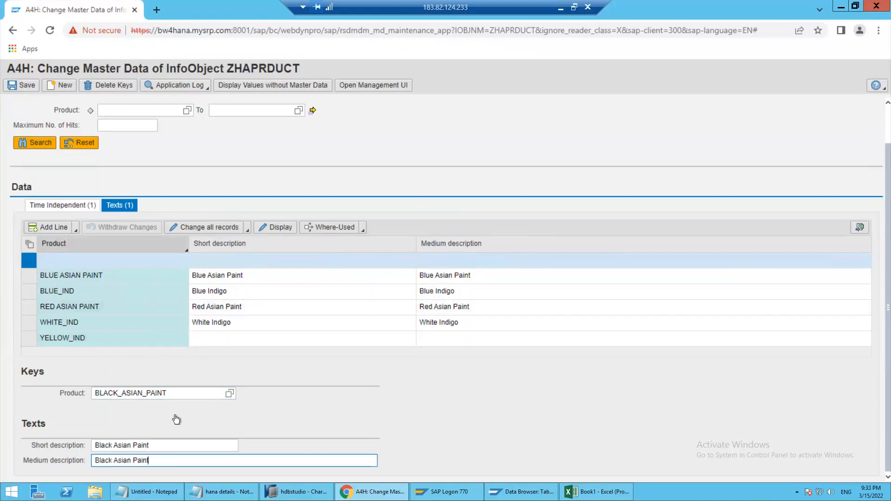
click(23, 86)
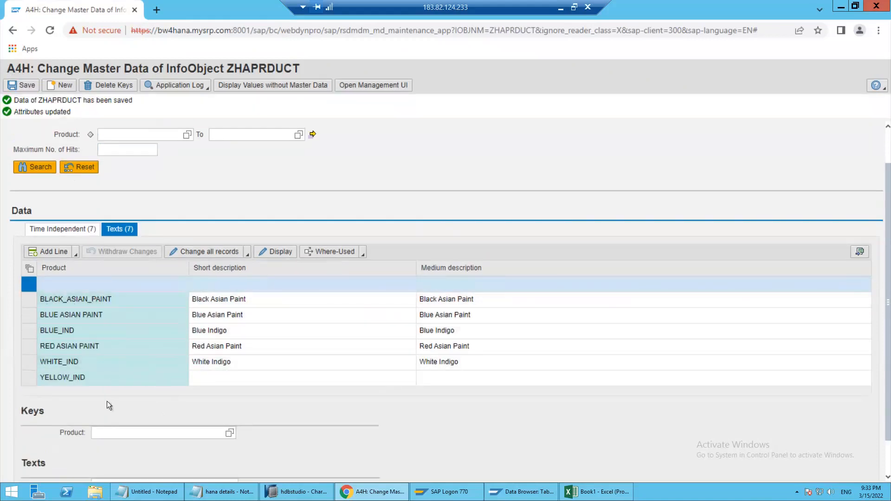
Rerun the product search and examine the time-independent attributes maintained for the products
scroll(116, 432, down, 1)
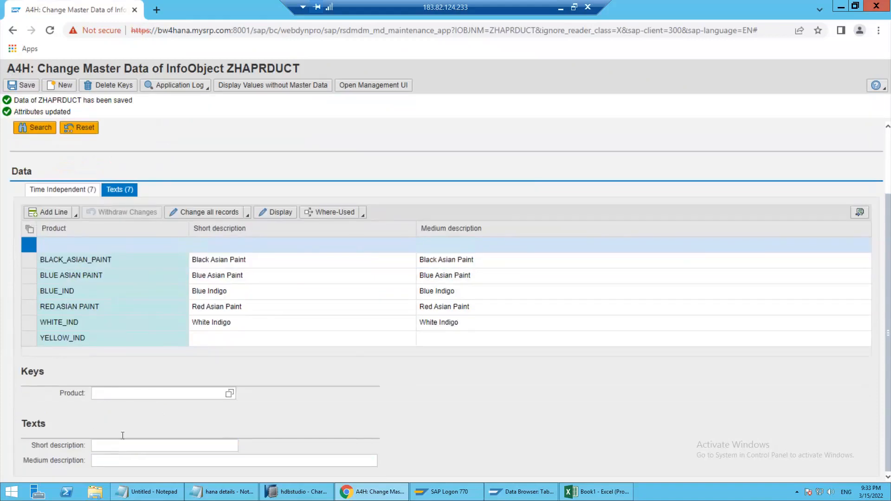
click(102, 460)
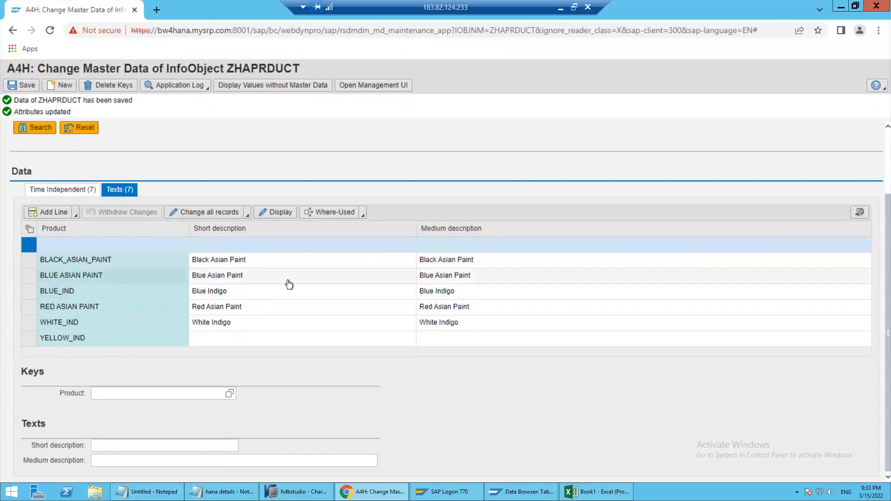
click(194, 213)
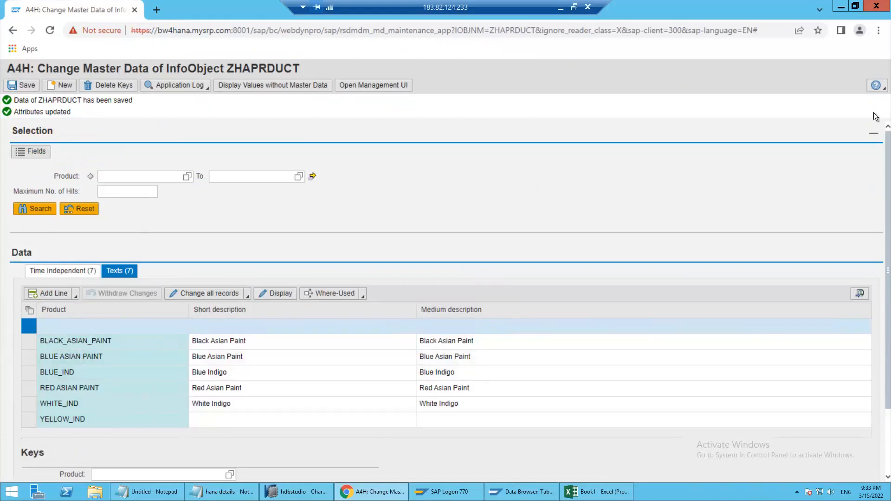
click(873, 137)
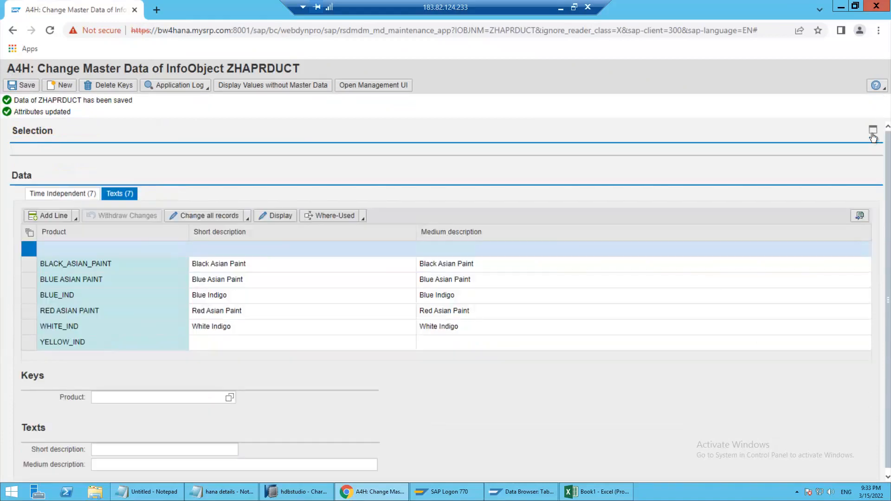
click(873, 137)
click(35, 210)
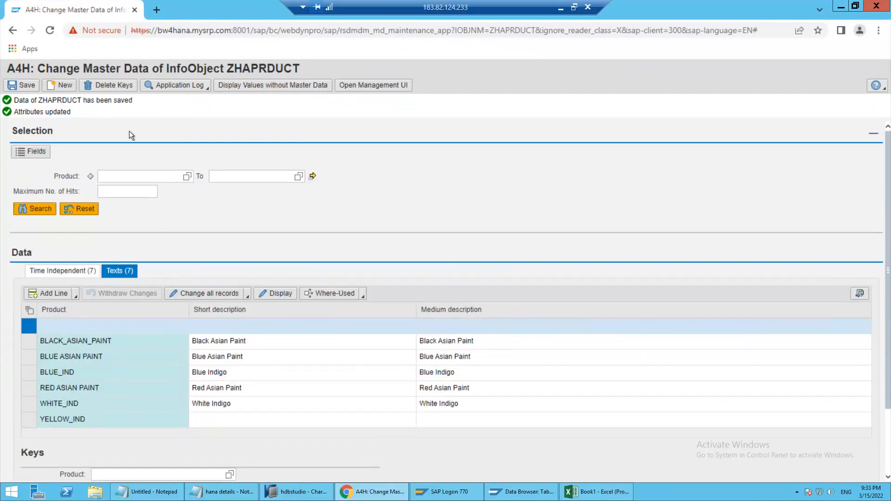
click(77, 271)
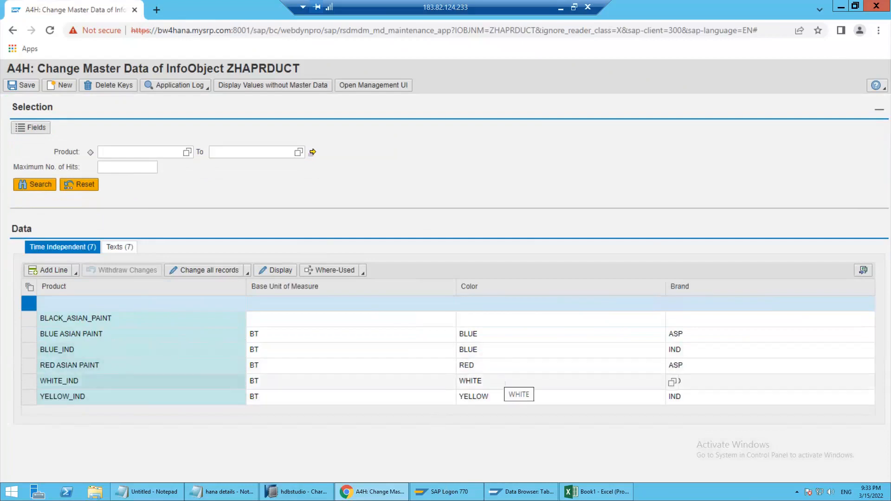
click(878, 113)
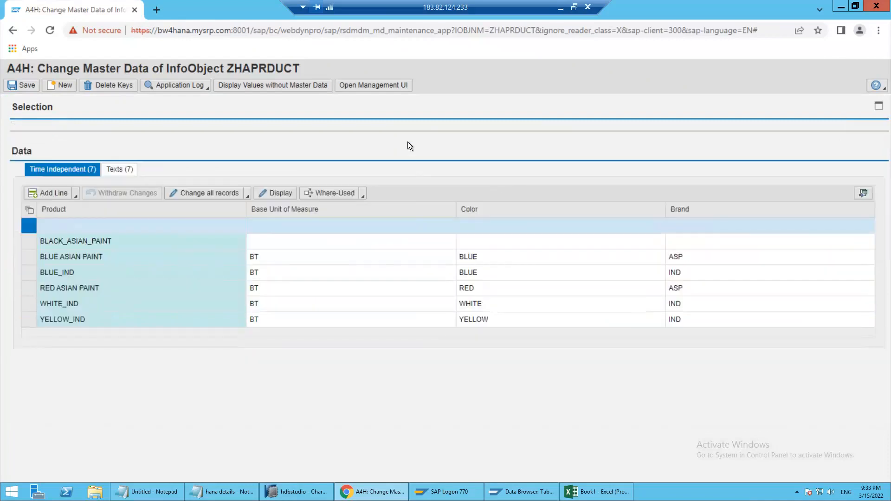
click(879, 107)
click(138, 152)
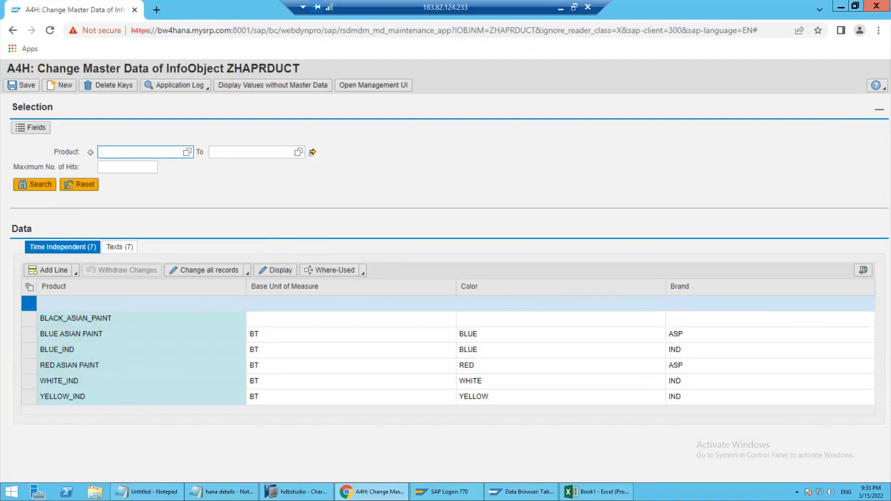
Switch to SAP HANA Studio and expand characteristic ZHAPRDUCT in the BW Repository tree
key(alt+Tab)
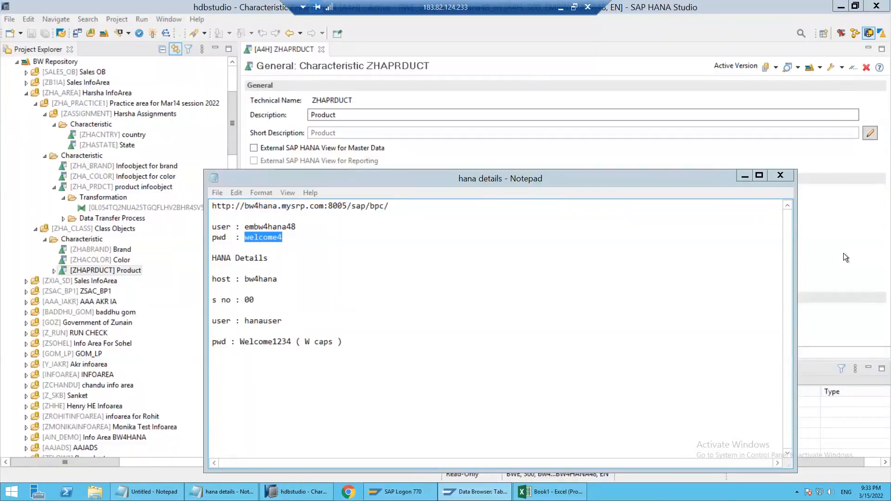
click(798, 258)
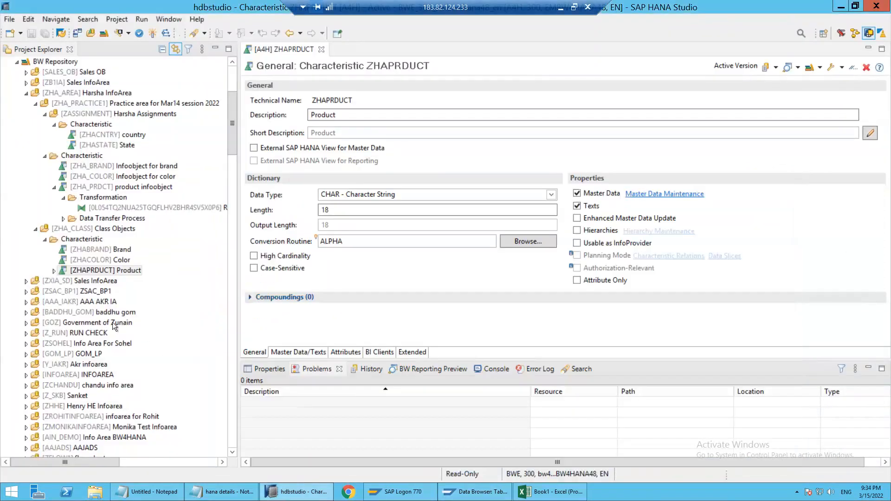
click(57, 273)
click(54, 271)
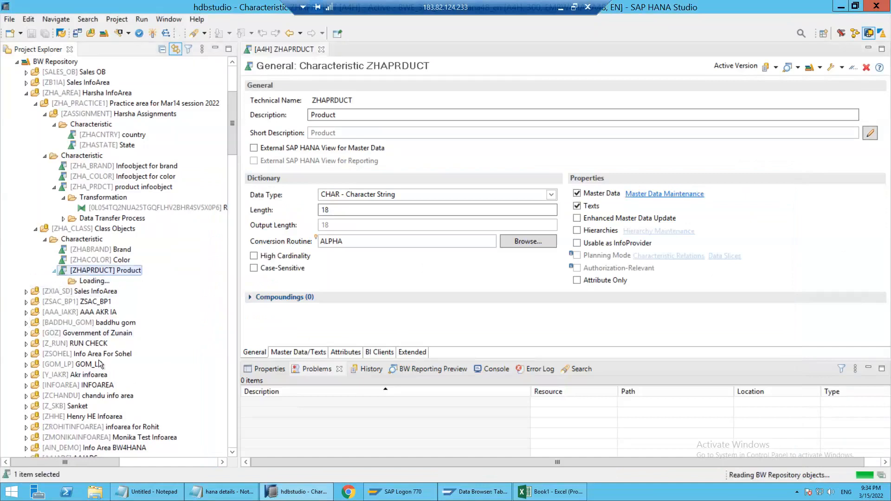
Switch to the SAP Data Browser, refresh the entries of table /BIC/TZHAPRDUCT and check the product texts
click(463, 493)
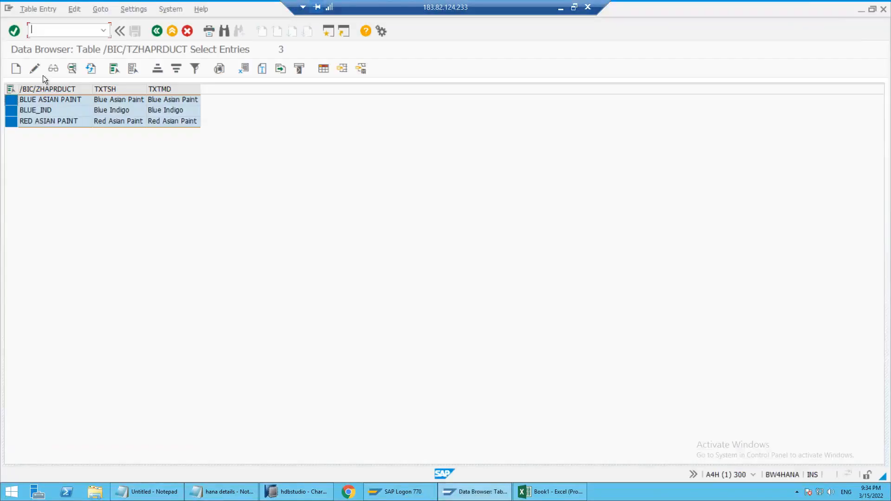
click(91, 69)
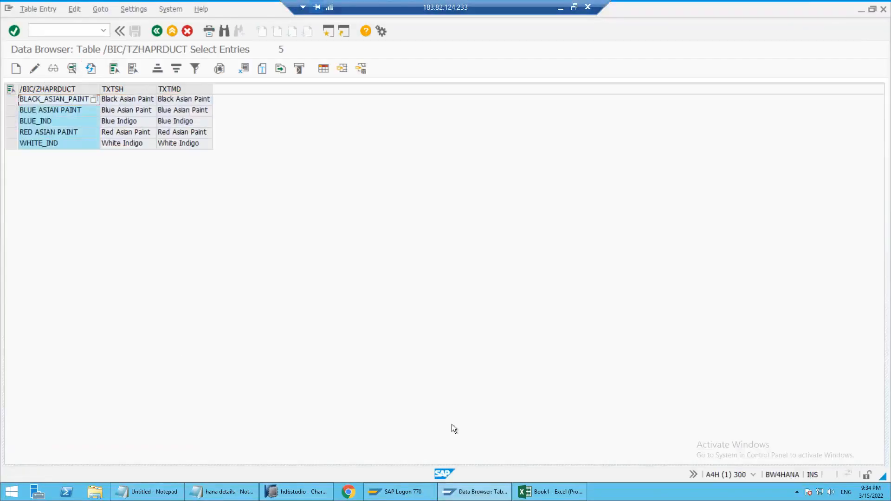
click(542, 496)
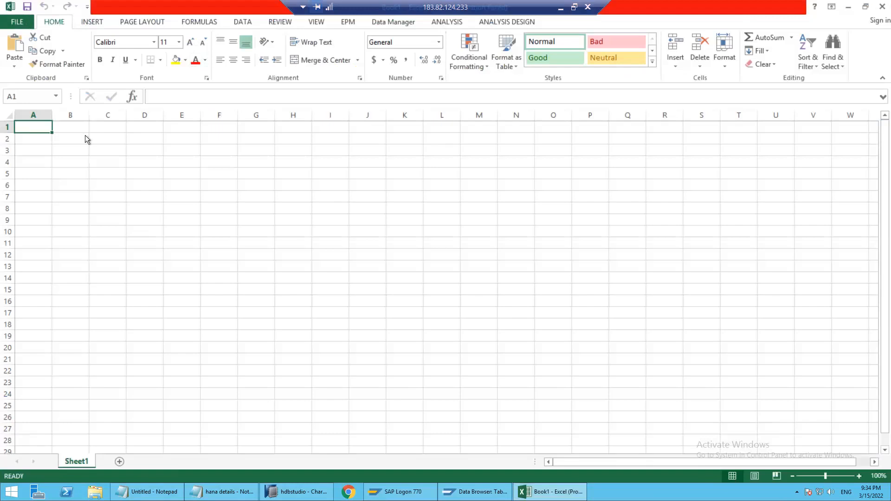
key(alt+Tab)
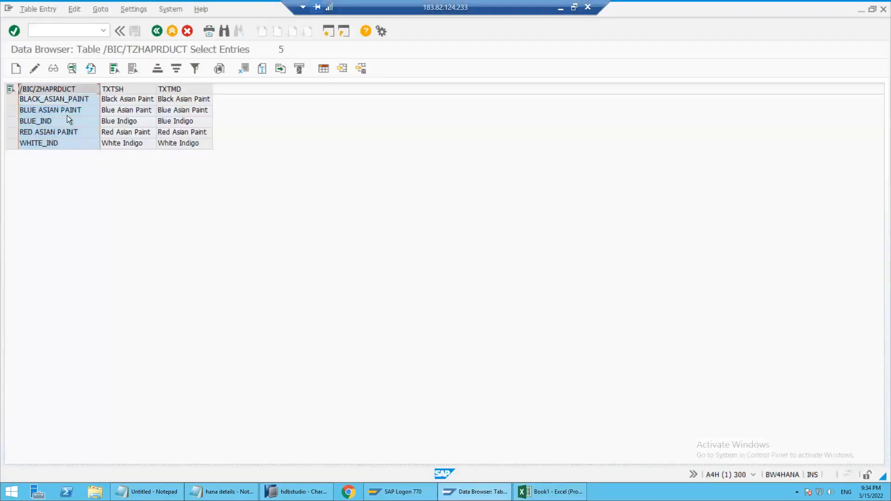
click(69, 121)
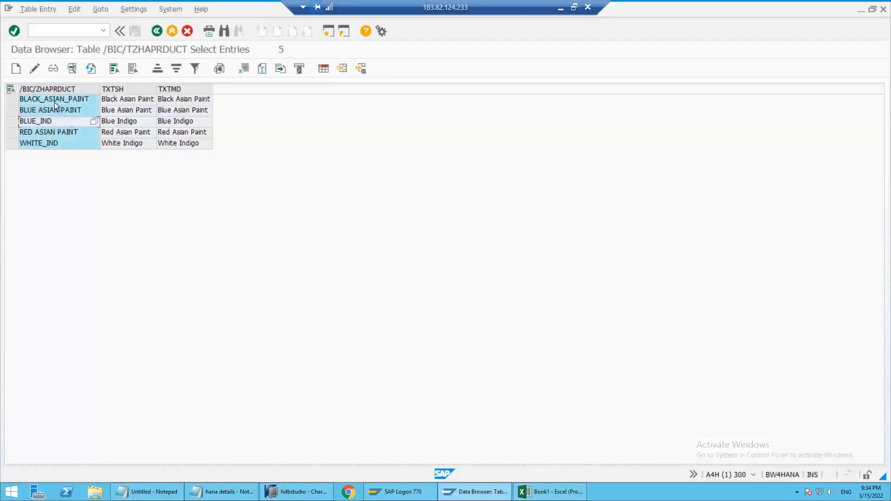
Copy the product value RED ASIAN PAINT from the table entries into cell A1 of the blank Excel workbook
click(54, 103)
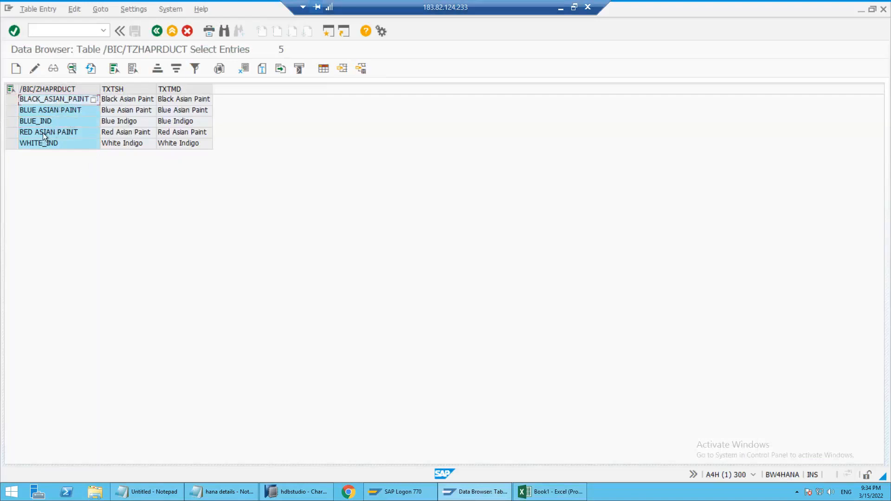
click(57, 132)
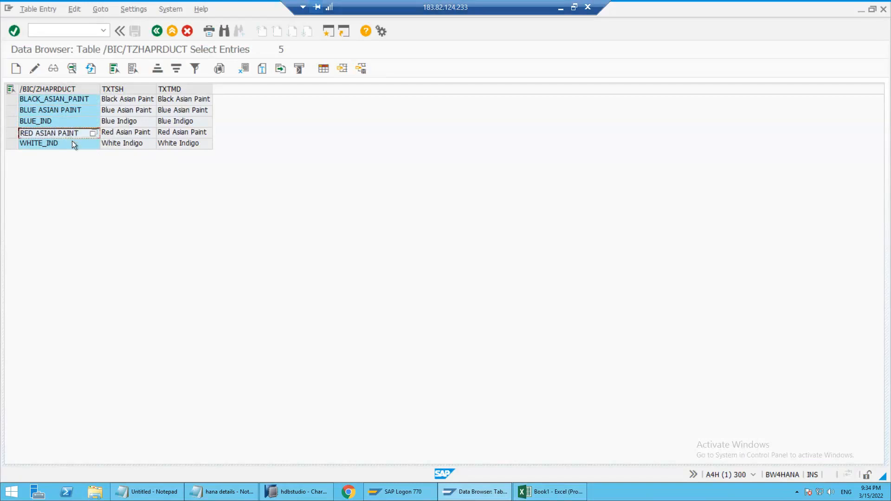
key(alt+Tab)
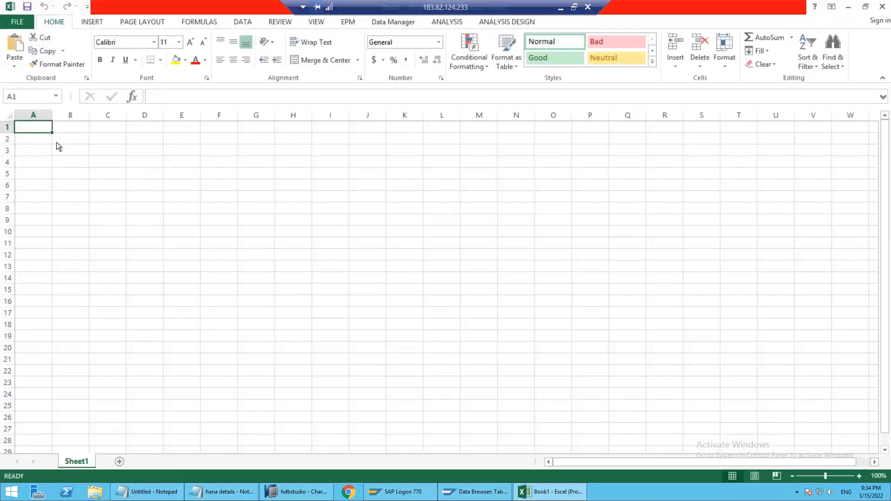
text(RED ASIAN PAINT)
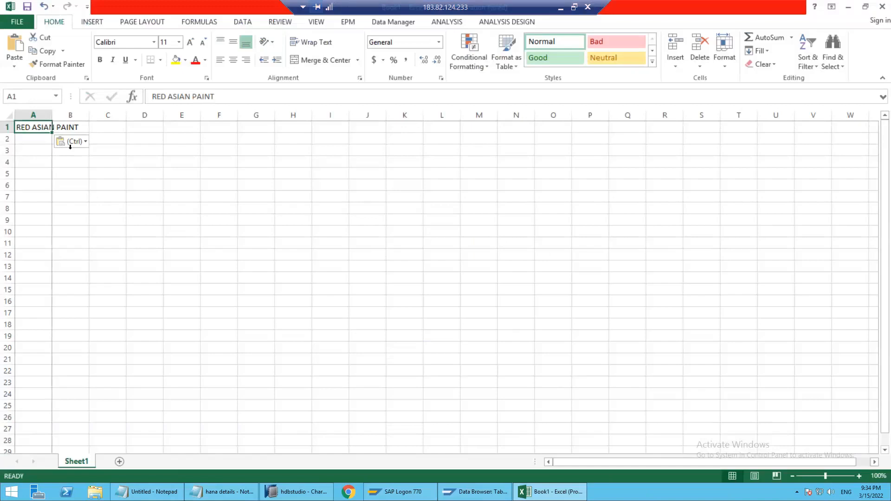
click(66, 152)
Switch back to the Data Browser and copy the column heading /BIC/ZHAPRDUCT into cell A3 of the Excel sheet
key(alt+Tab)
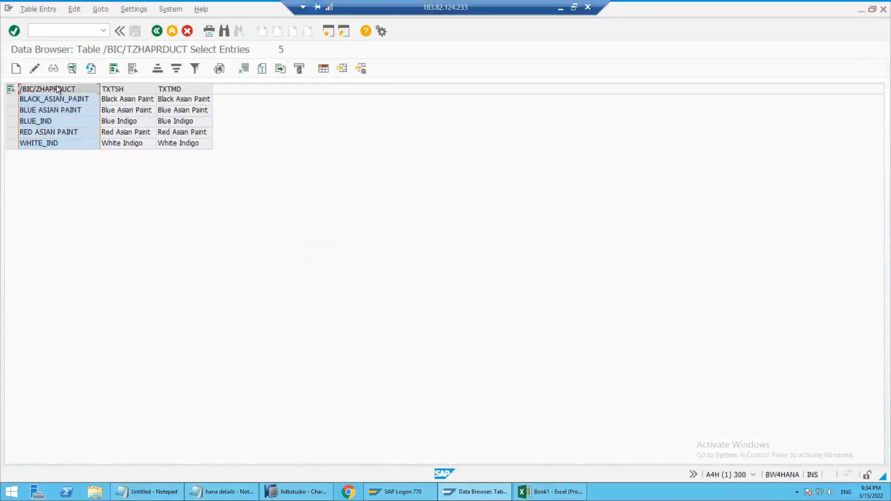
click(52, 121)
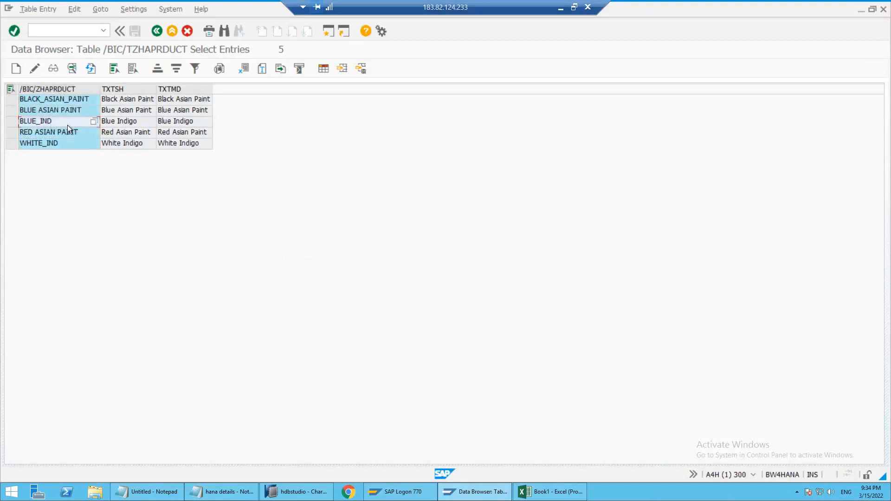
click(63, 89)
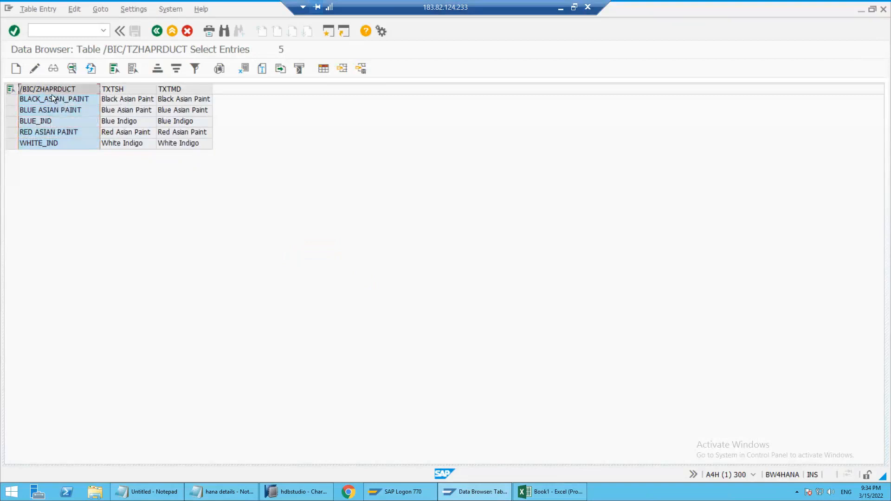
click(45, 121)
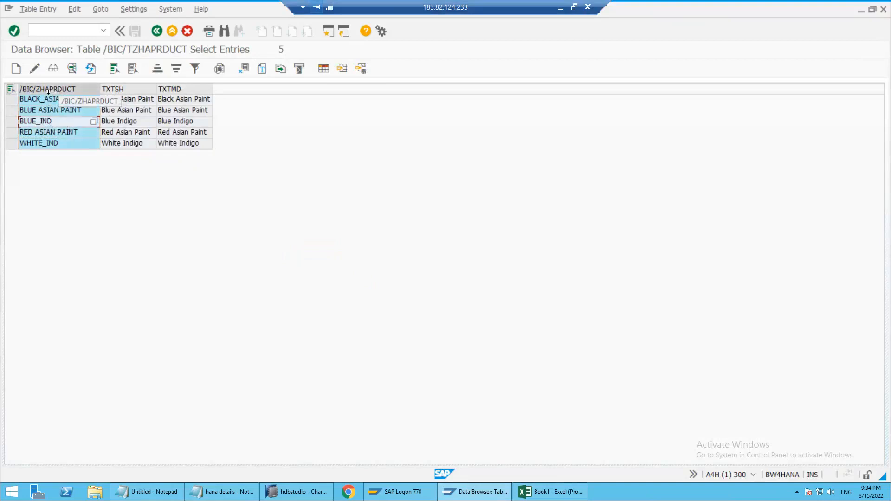
click(65, 88)
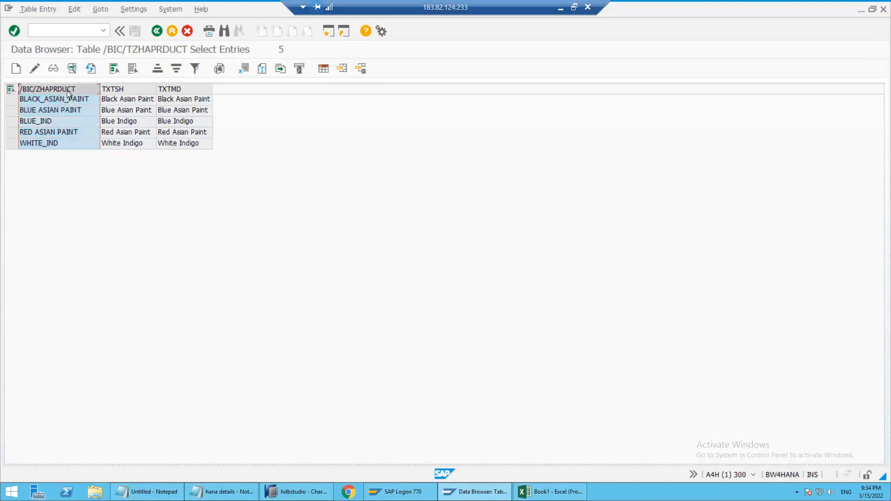
click(70, 152)
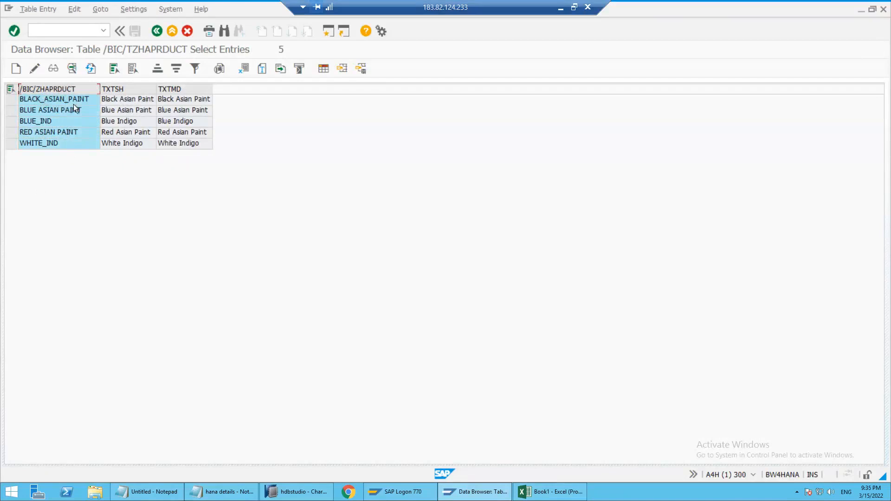
key(alt+Tab)
text(/BIC/ZHAPRDUCT)
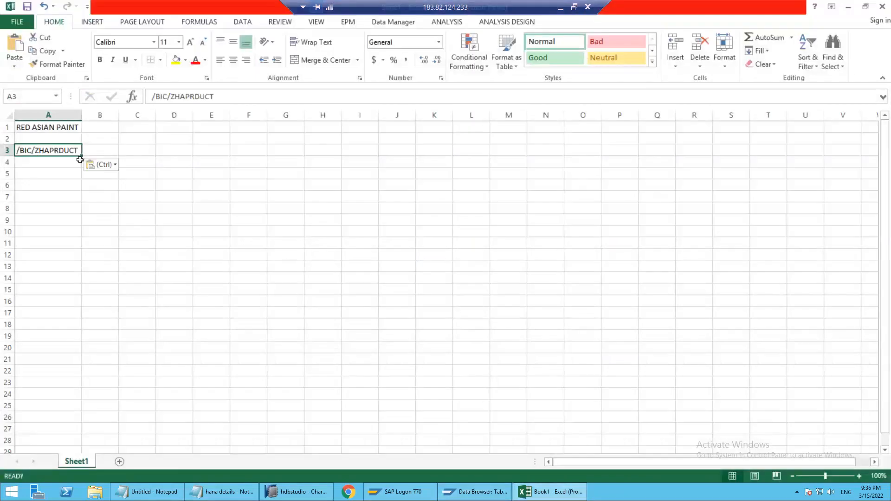
Clear RED ASIAN PAINT from cell A1 and move the /BIC/ZHAPRDUCT heading from A3 into A1
click(32, 126)
key(Delete)
click(32, 147)
key(ctrl+c)
click(37, 127)
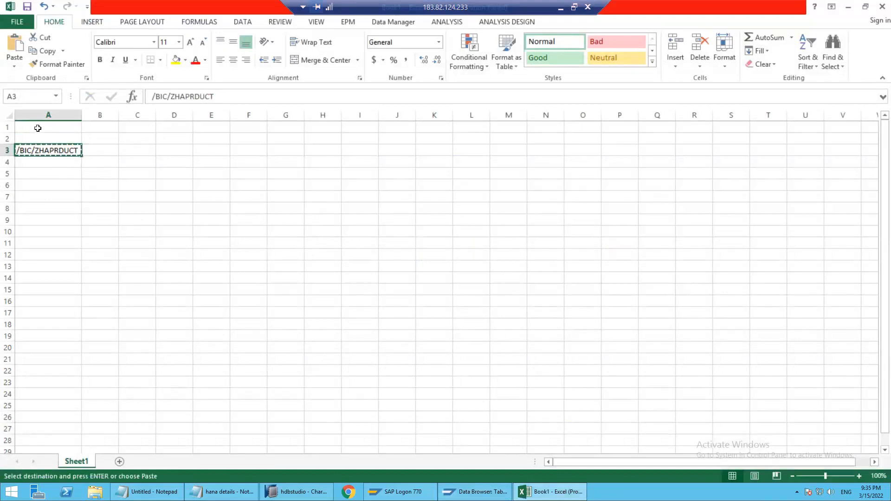
key(Return)
Copy the TXTSH column heading from the Data Browser into cell B1 of the Excel sheet
key(alt+Tab)
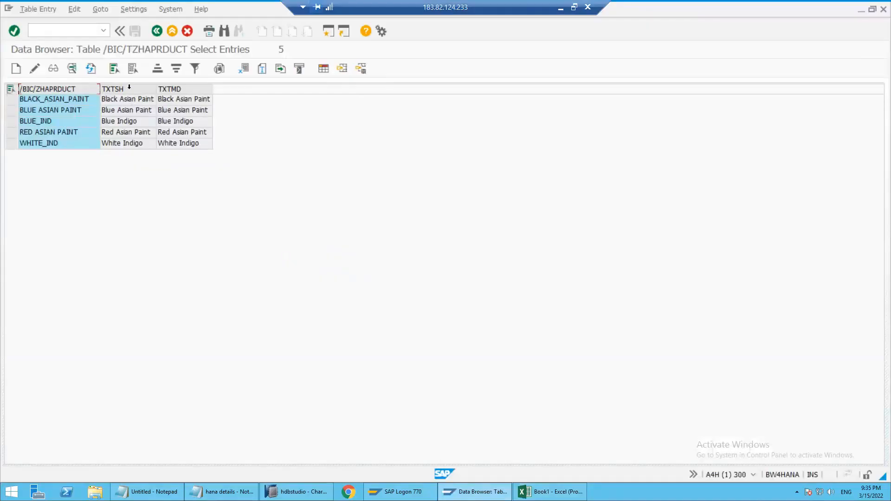
key(ctrl+c)
key(alt+Tab)
click(97, 129)
key(ctrl+v)
Copy the TXTMD column heading from the Data Browser into cell C1 of the Excel sheet
key(alt+Tab)
click(172, 89)
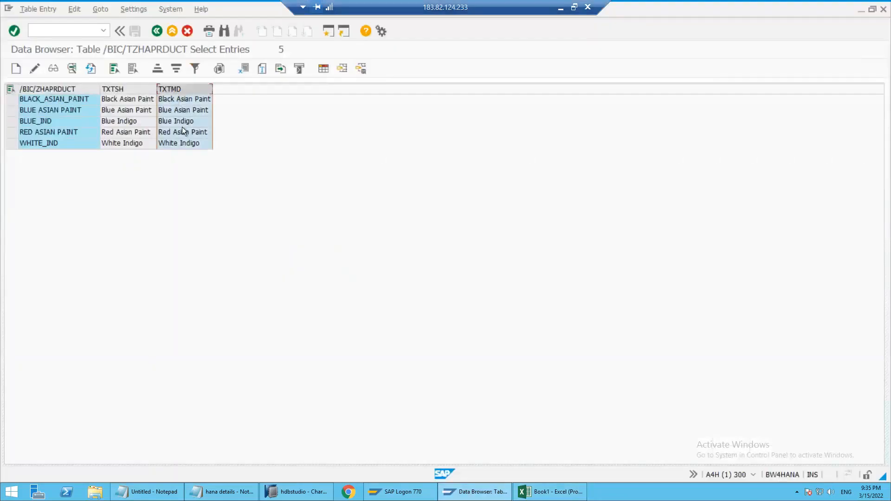
key(ctrl+c)
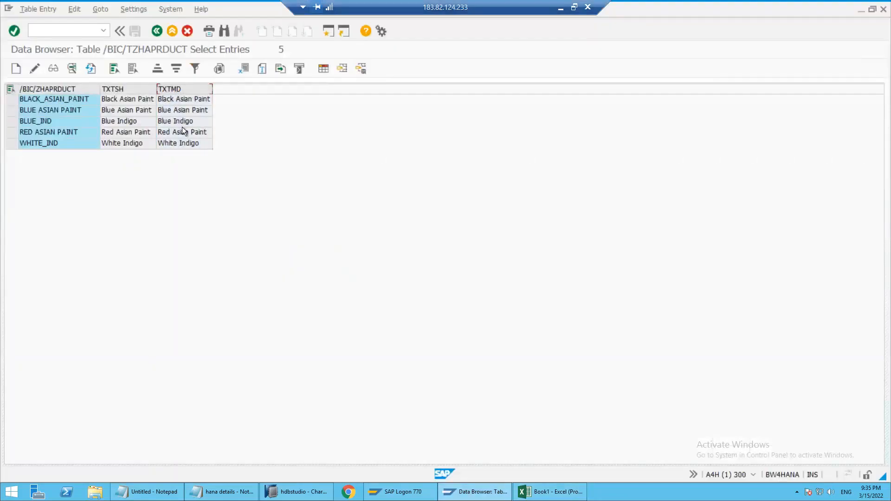
key(alt+Tab)
click(152, 124)
key(ctrl+v)
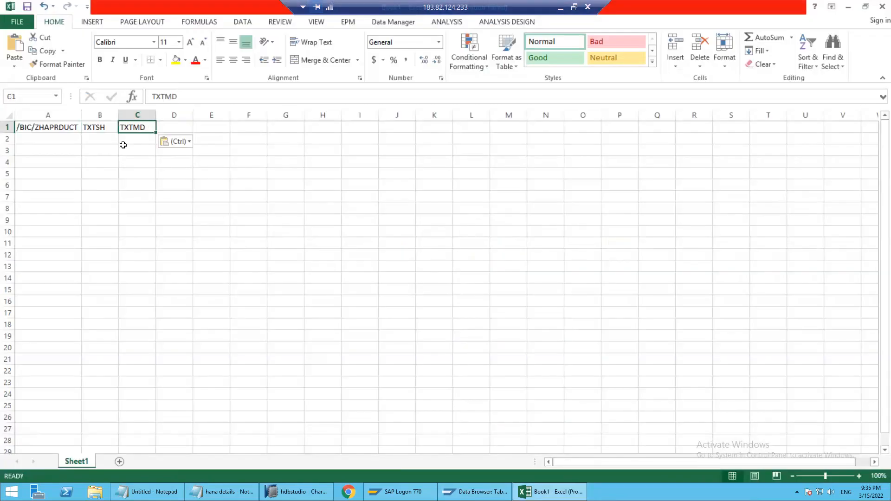
Check the existing product keys in the Data Browser and enter BLACK_IND as the first product in cell A2 of the Excel sheet
click(55, 141)
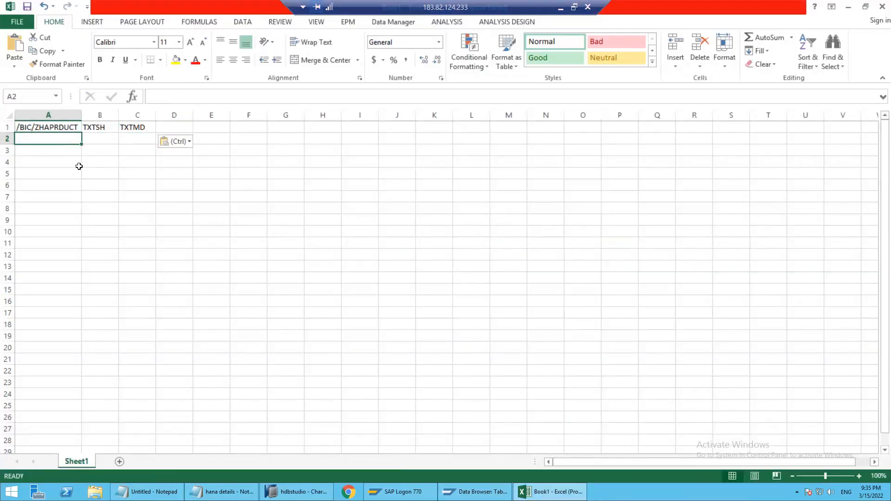
key(alt+Tab)
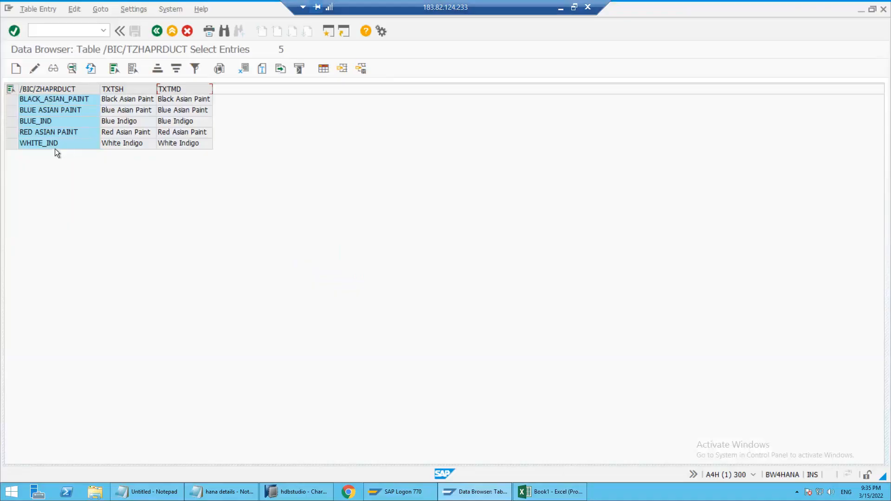
key(alt+Tab)
text(BLACK_IND)
key(Tab)
Enter Black Indigo Paint as the short text in B2 and copy it to the medium text in C2
text(Black Indio P)
key(BackSpace)
key(BackSpace)
key(BackSpace)
text(go Paint)
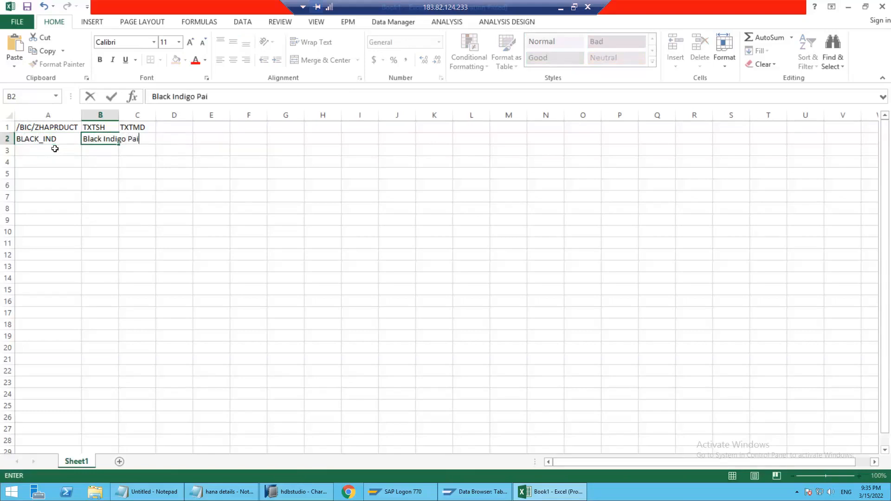
key(Tab)
key(Left)
key(ctrl+c)
key(Right)
key(ctrl+v)
Enter GREEN_IND as the second product in cell A3
key(Down)
key(Left)
key(Left)
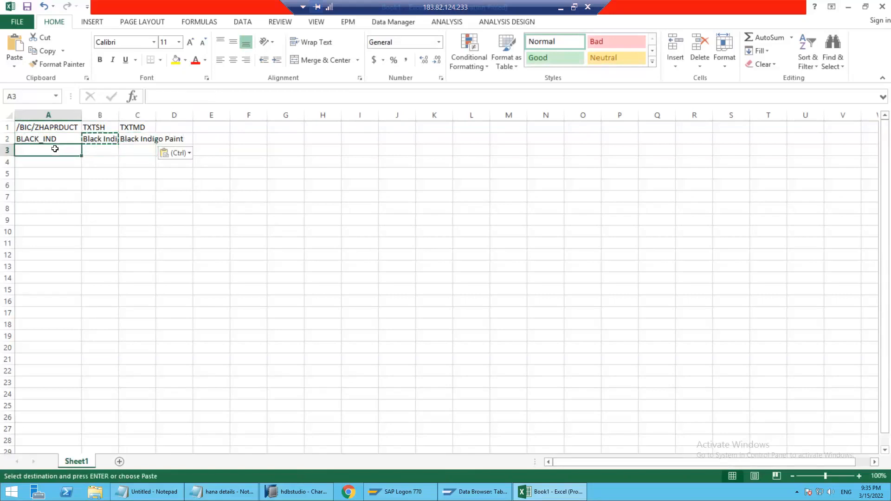
key(Escape)
text(W)
key(BackSpace)
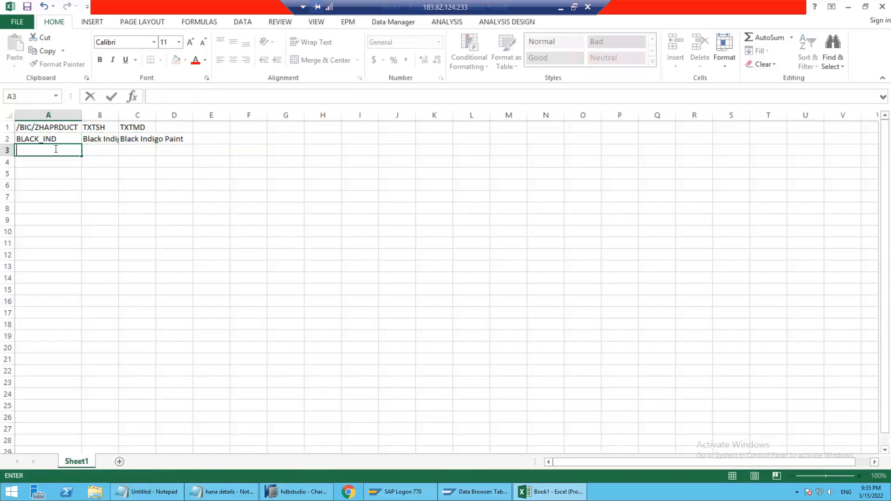
text(G)
key(alt+Tab)
key(alt+Tab)
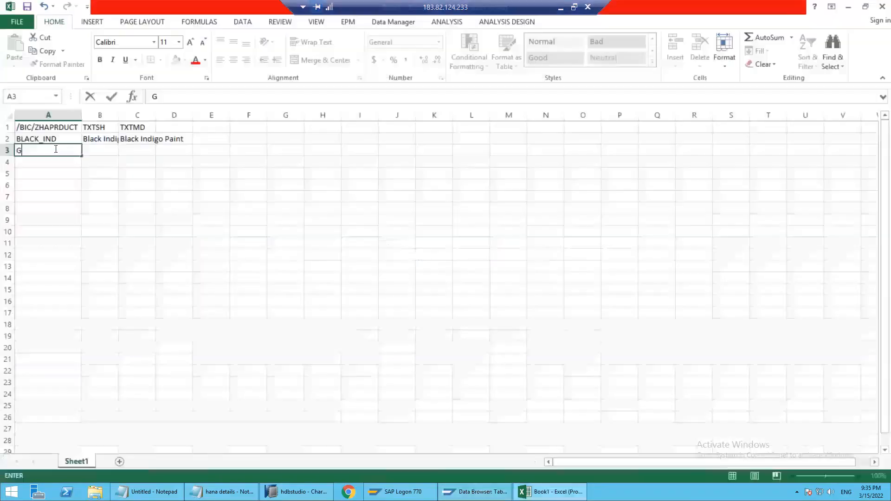
text(Gre)
key(BackSpace)
key(BackSpace)
text(R)
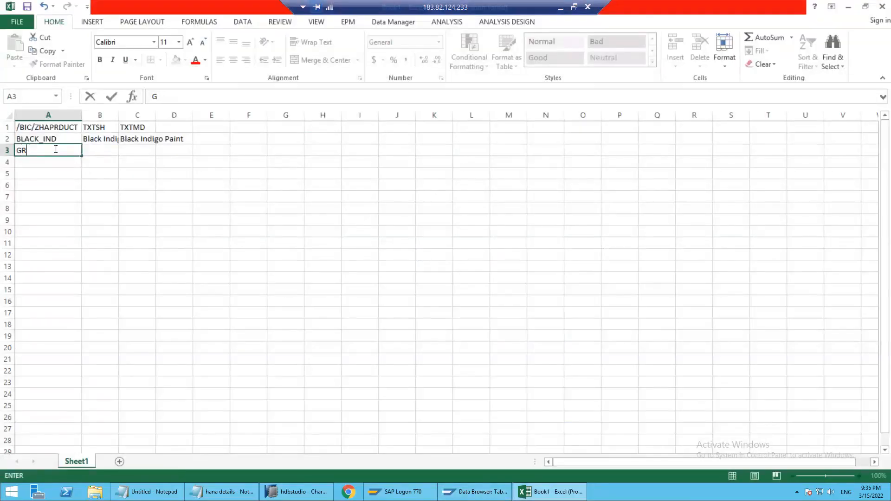
text(EEN_IND)
key(Tab)
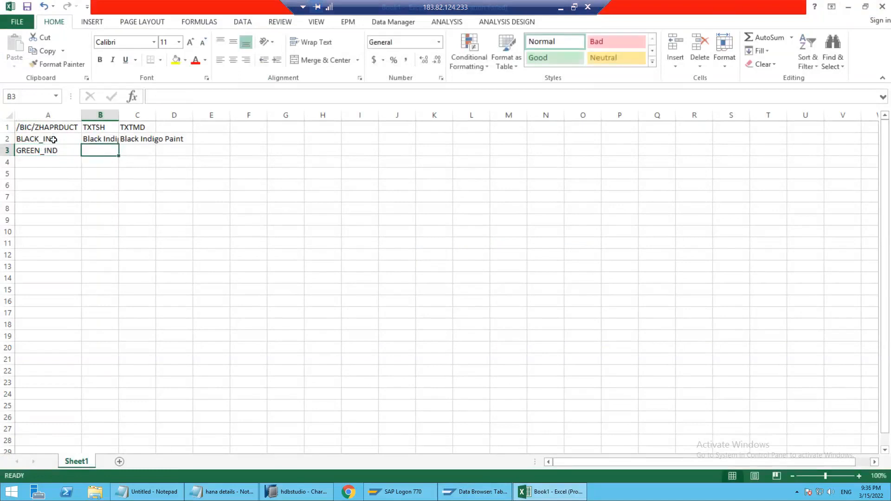
Fit the widths of the TXTSH and TXTMD columns to their contents
click(54, 139)
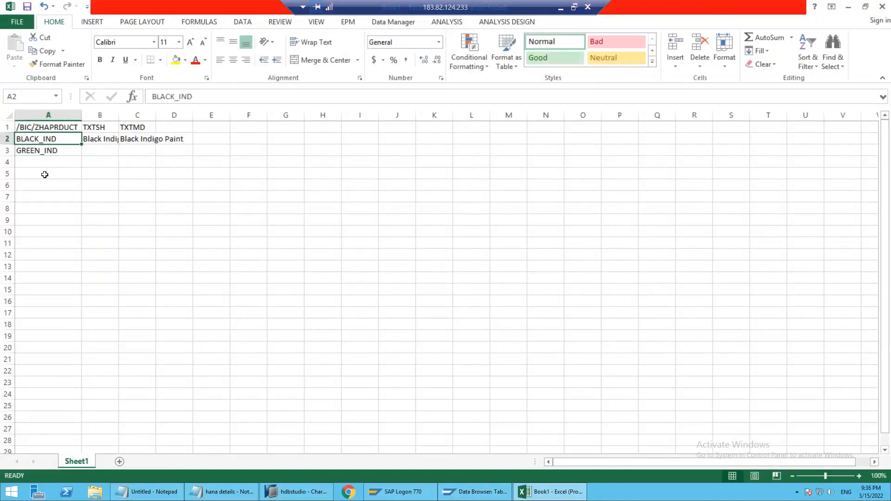
click(66, 152)
double_click(118, 115)
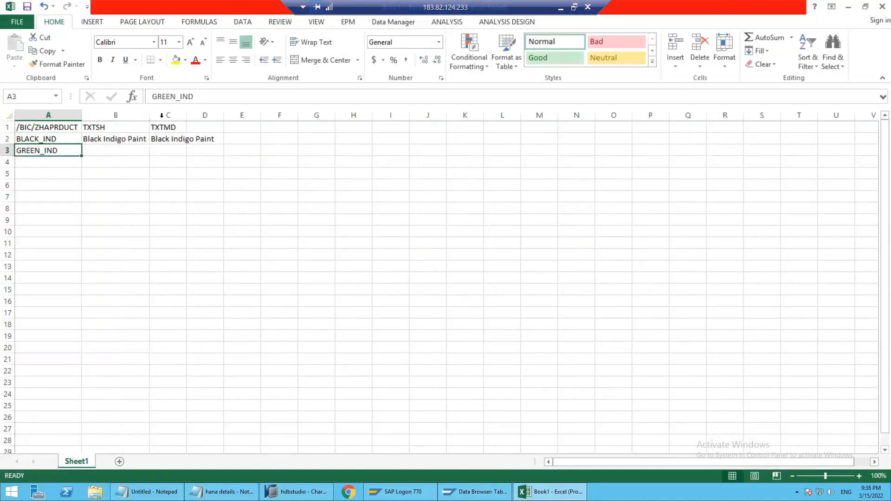
double_click(185, 117)
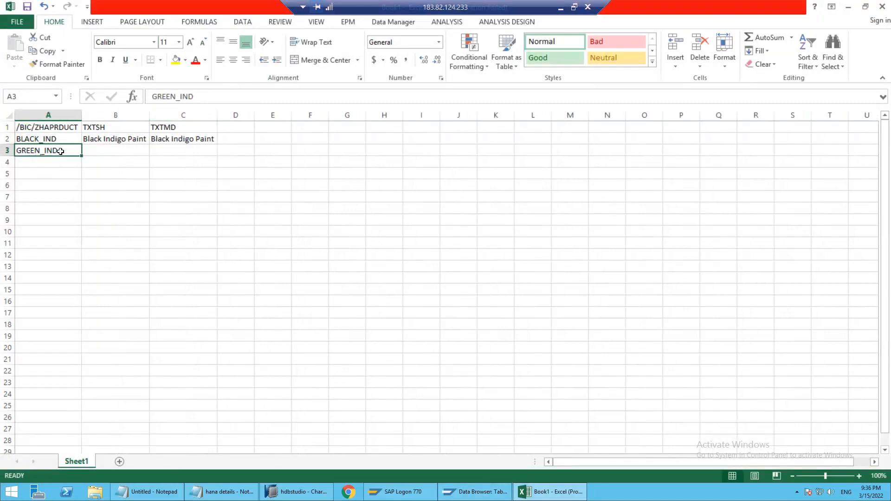
Enter Green Indigo as both the short text in B3 and the medium text in C3
key(alt+Tab)
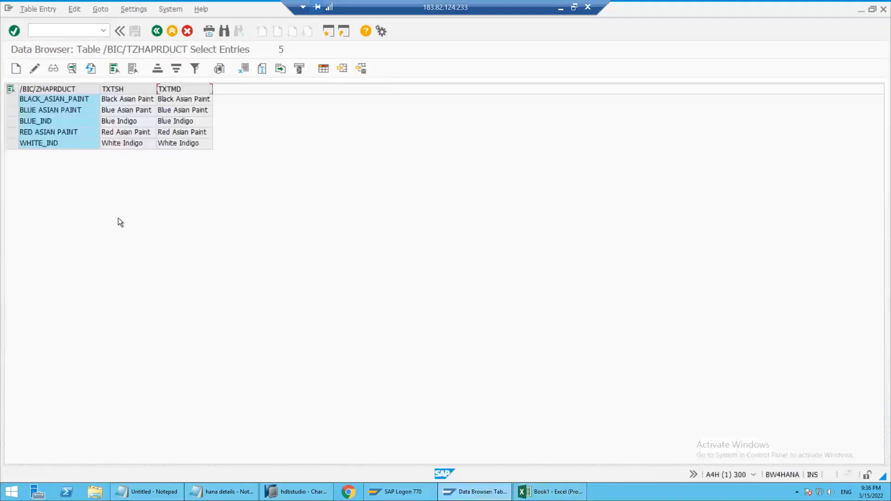
key(alt+Tab)
click(138, 153)
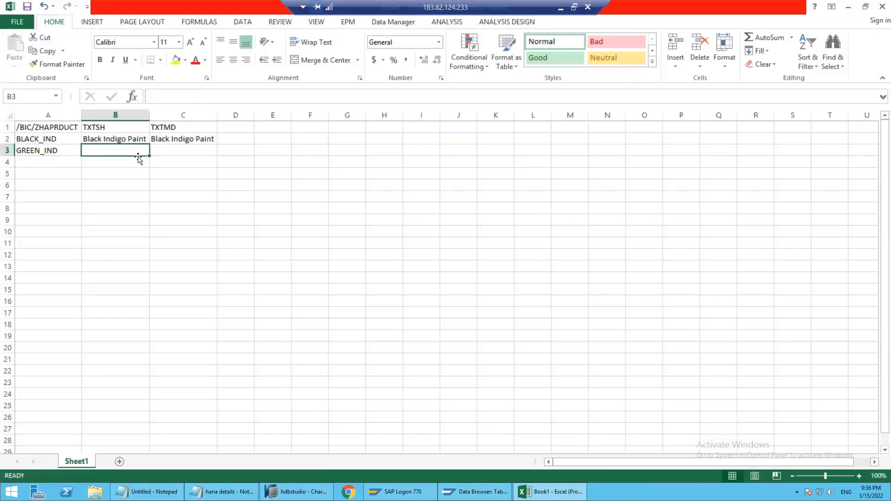
text(Green Indsi)
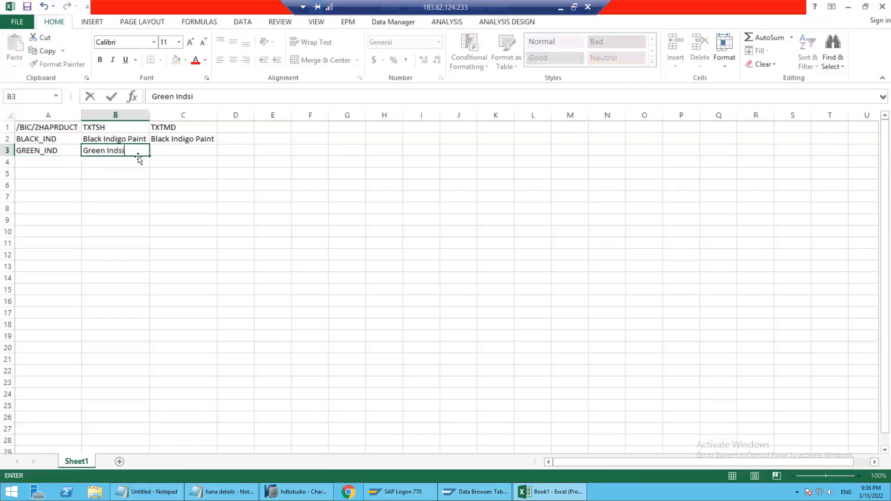
key(BackSpace)
key(BackSpace)
text(igo)
key(Tab)
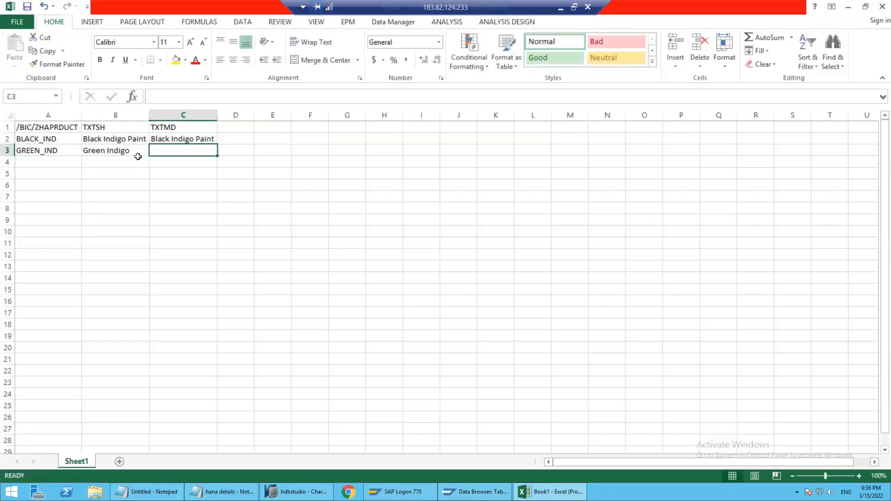
text(Green Indigo)
key(Return)
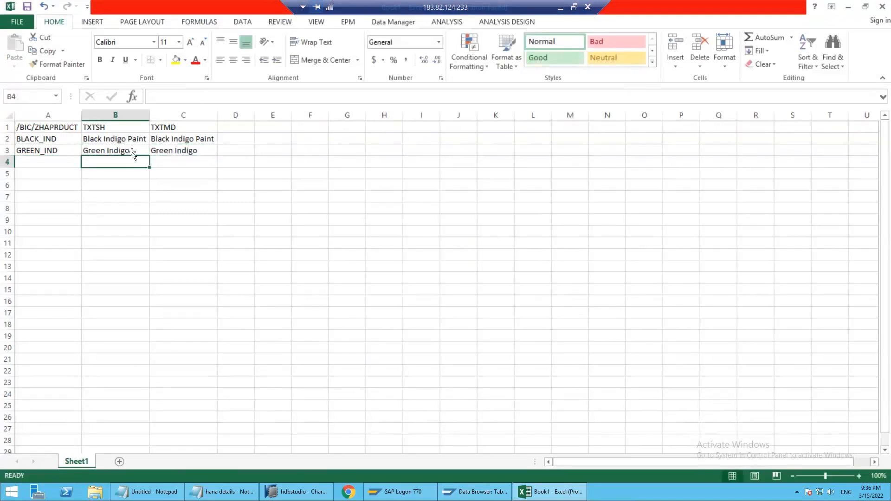
Start saving a copy of the workbook to the Documents folder in CSV (Comma delimited) format
click(17, 23)
click(46, 180)
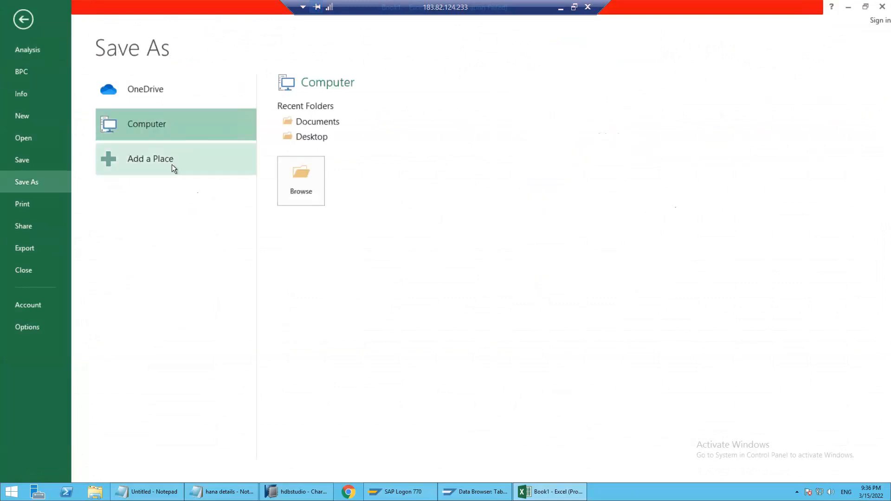
click(291, 179)
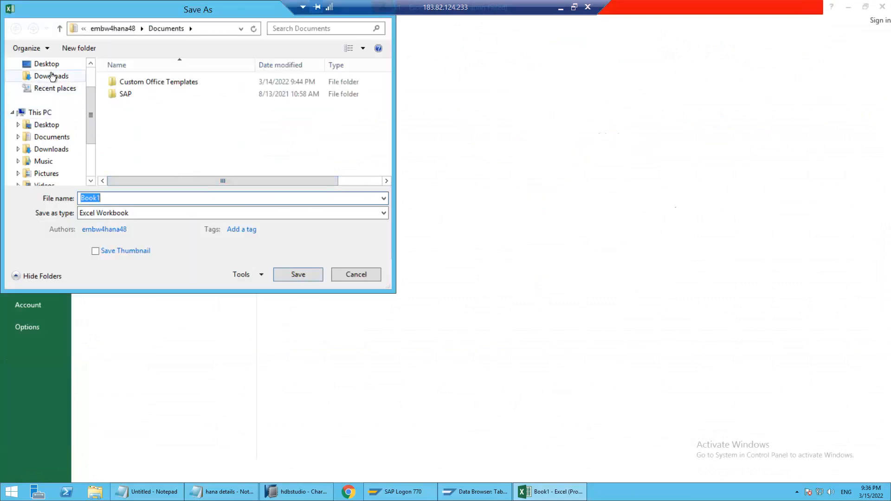
click(51, 76)
click(52, 136)
click(115, 212)
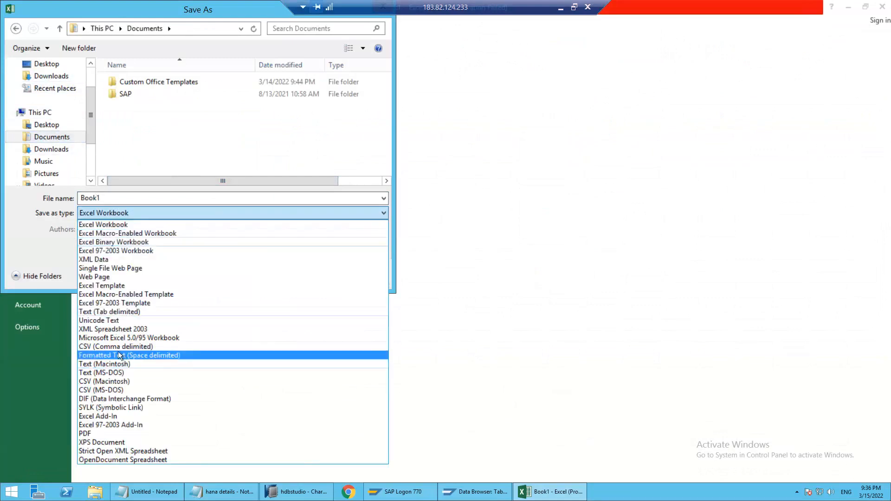
click(118, 347)
Save the CSV file under the name Product Test MD, keeping that format, and close the workbook
double_click(114, 197)
text(Product Test MD)
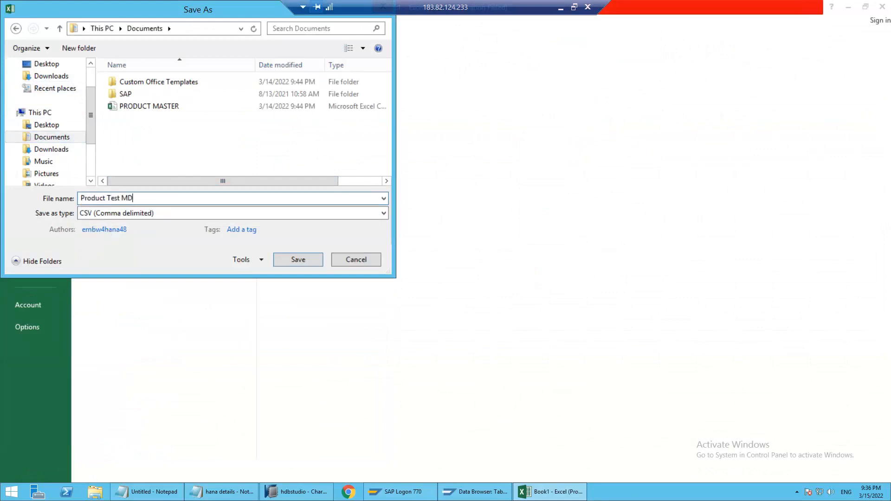
click(310, 259)
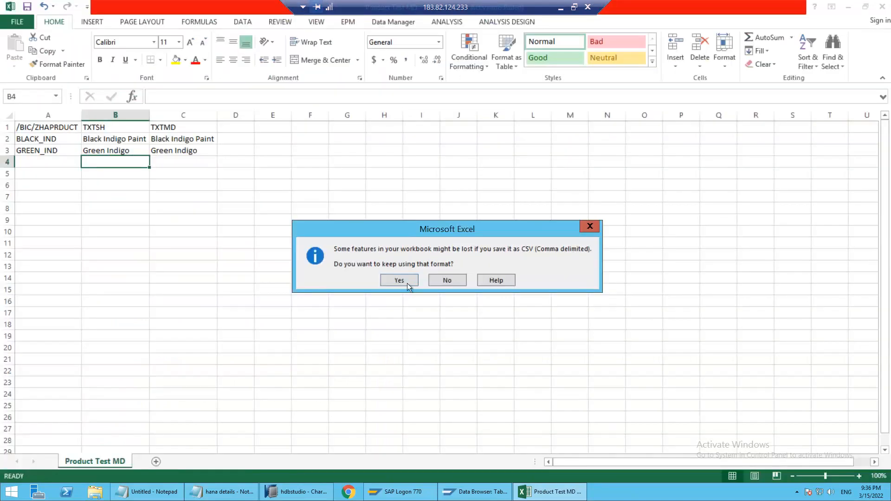
click(392, 279)
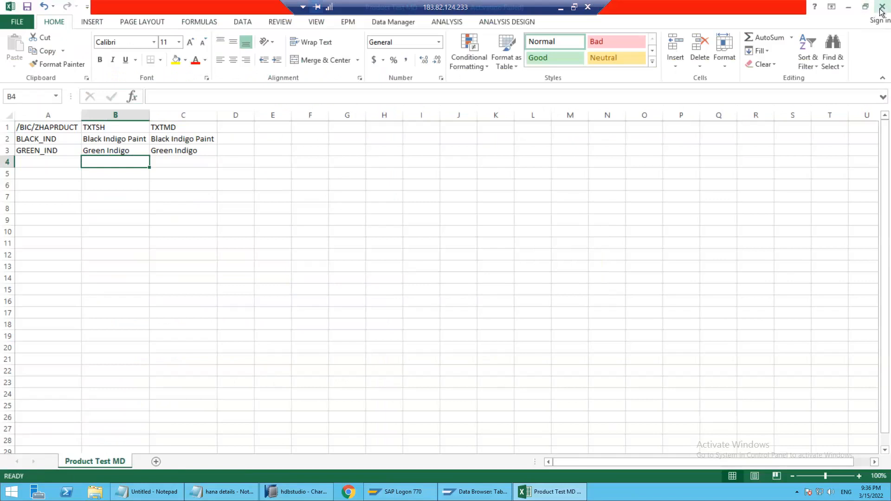
click(446, 260)
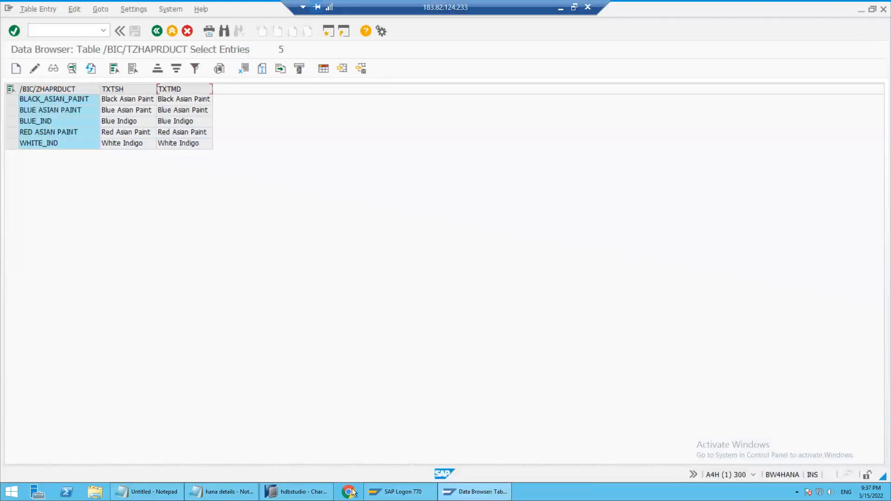
Switch to SAP HANA Studio and collapse the BW Repository in the project tree
click(285, 491)
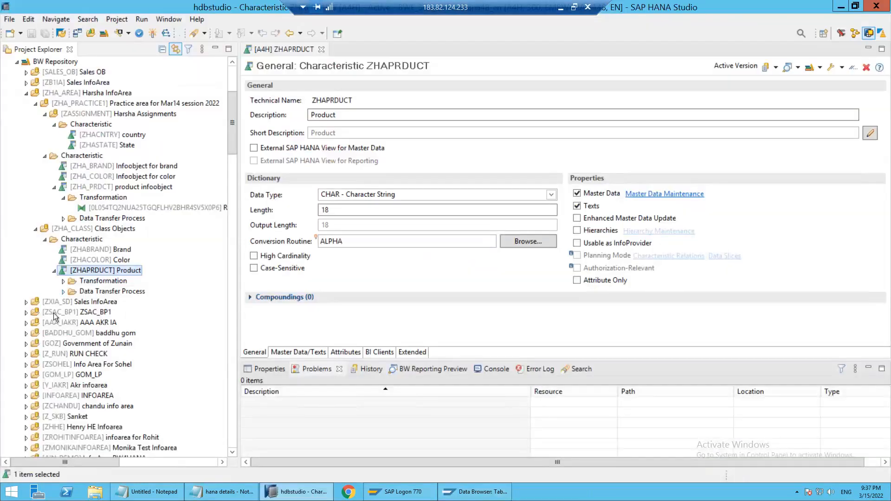
scroll(55, 314, down, 7)
scroll(65, 269, up, 12)
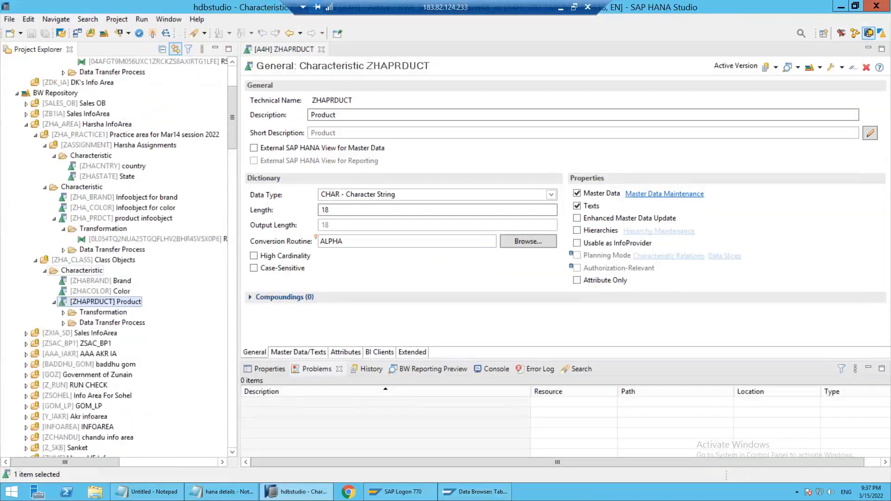
click(16, 219)
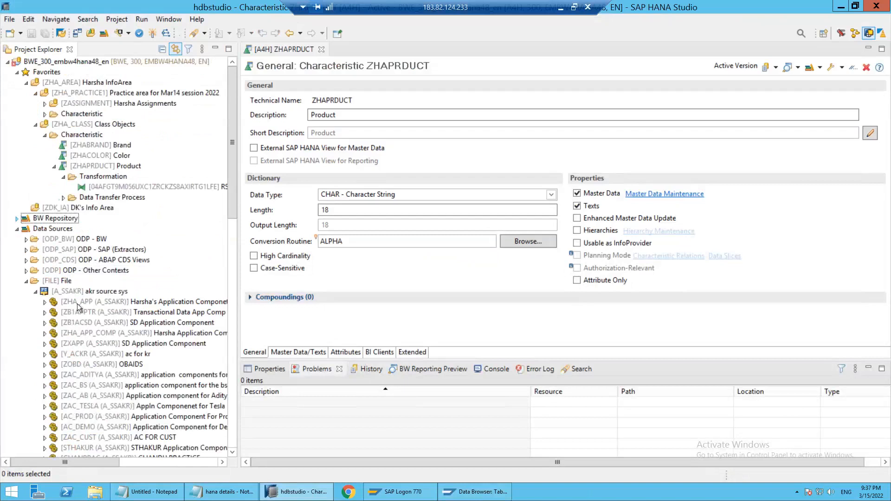
Examine the application components listed under the A_SSAKR file source system
click(91, 304)
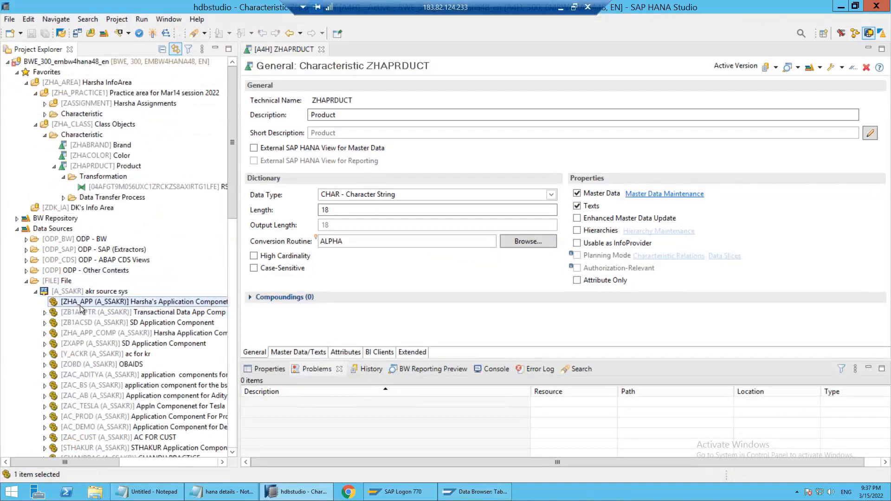
right_click(79, 306)
key(Escape)
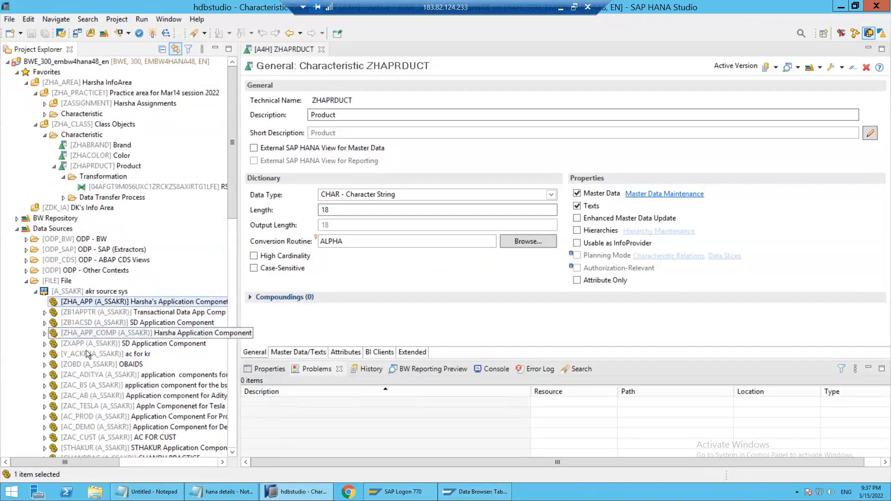
scroll(136, 363, down, 2)
scroll(136, 363, down, 5)
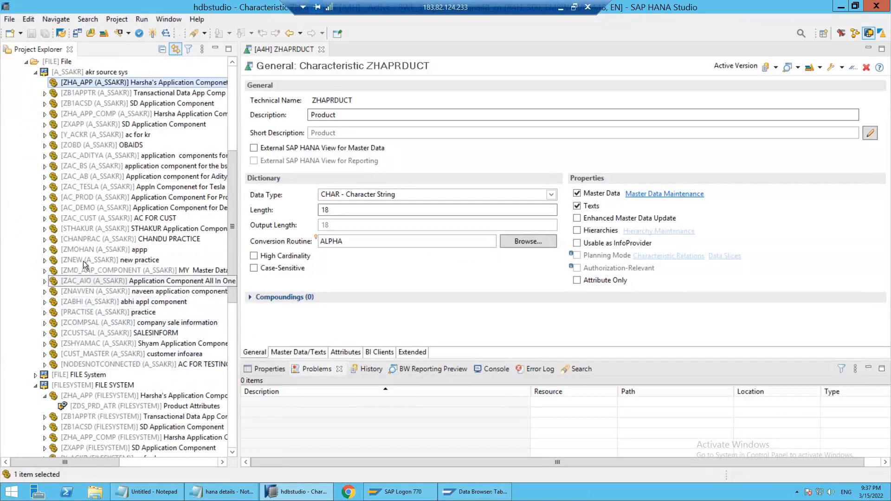
click(83, 114)
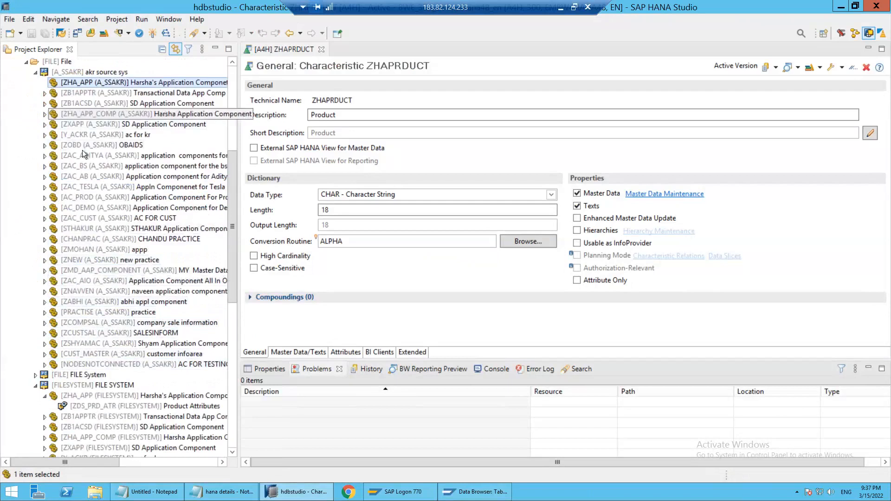
scroll(113, 222, up, 3)
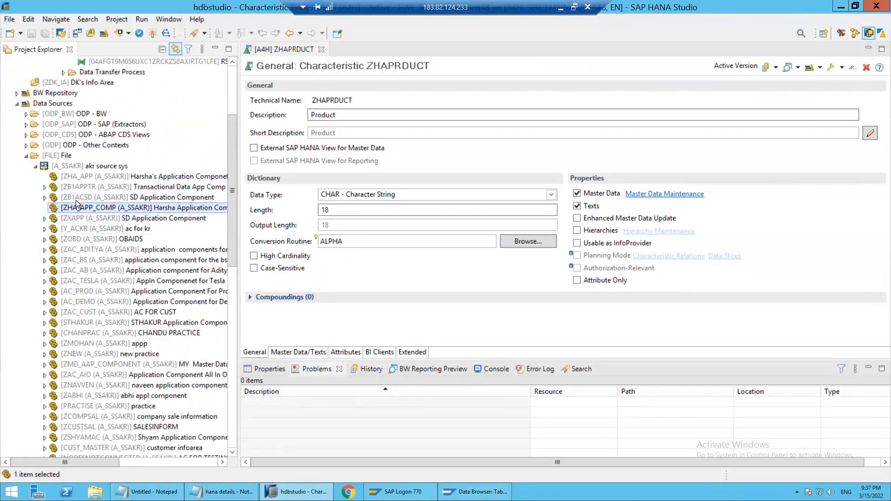
click(90, 186)
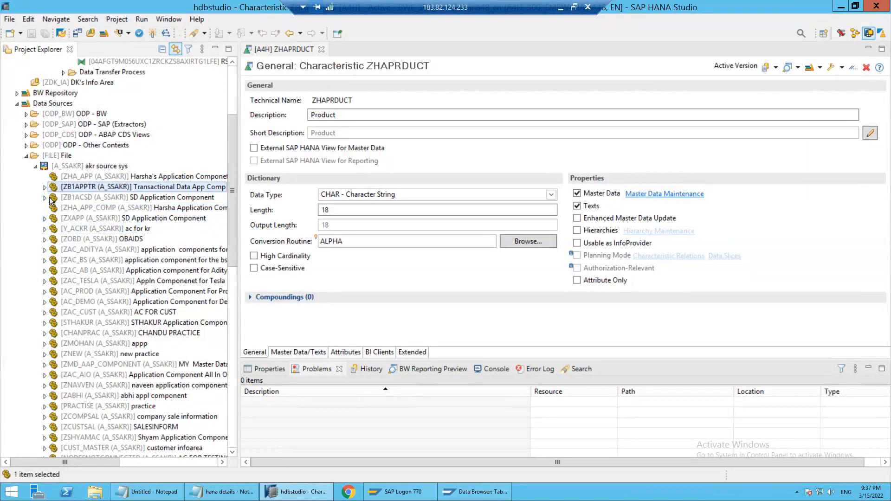
Collapse the A_SSAKR source system and find the ZHA_APP component with its product attributes DataSource under FILESYSTEM
click(34, 168)
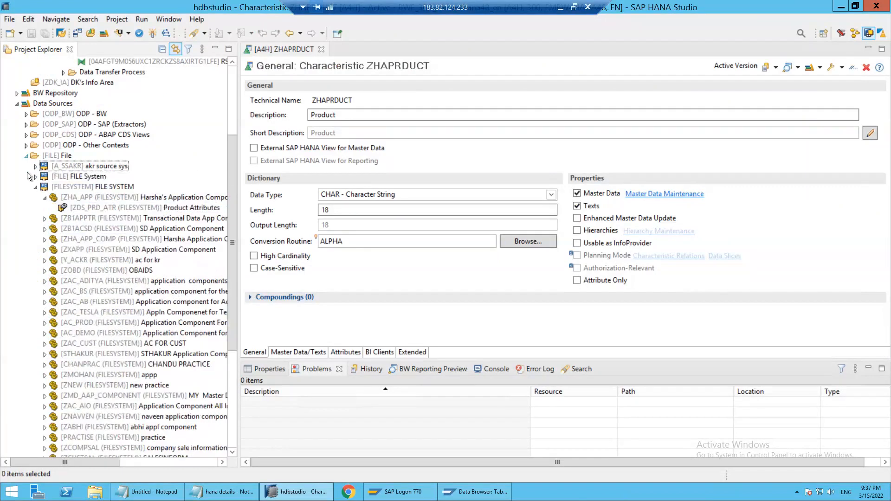
click(26, 155)
click(26, 281)
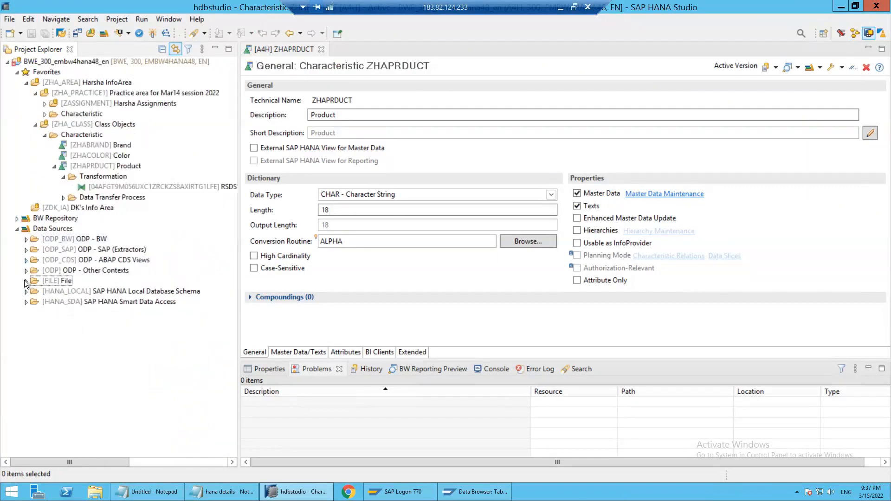
scroll(39, 184, up, 3)
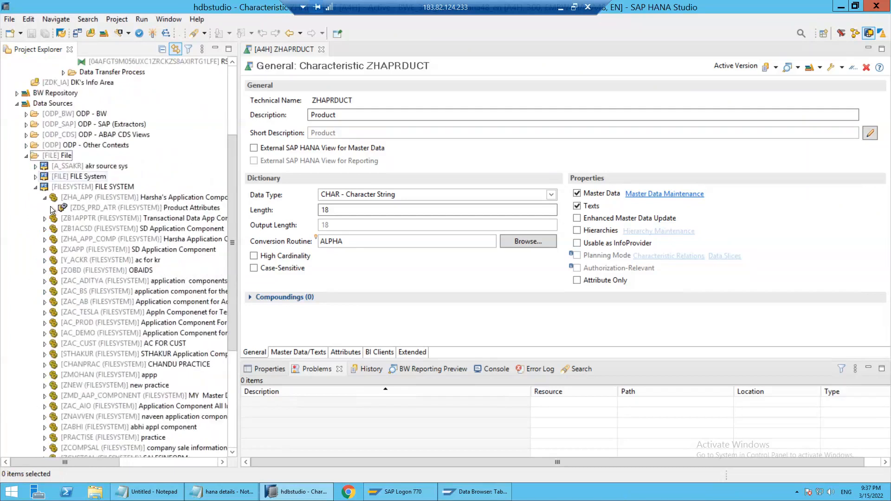
click(36, 187)
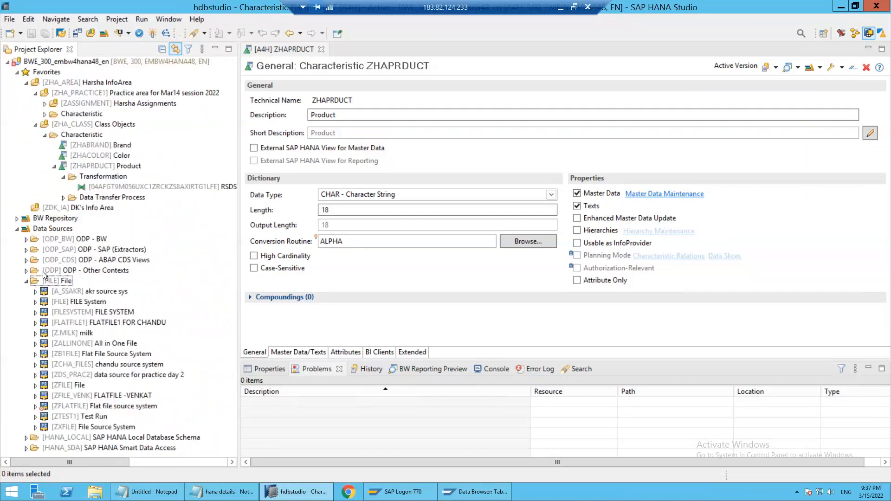
click(36, 312)
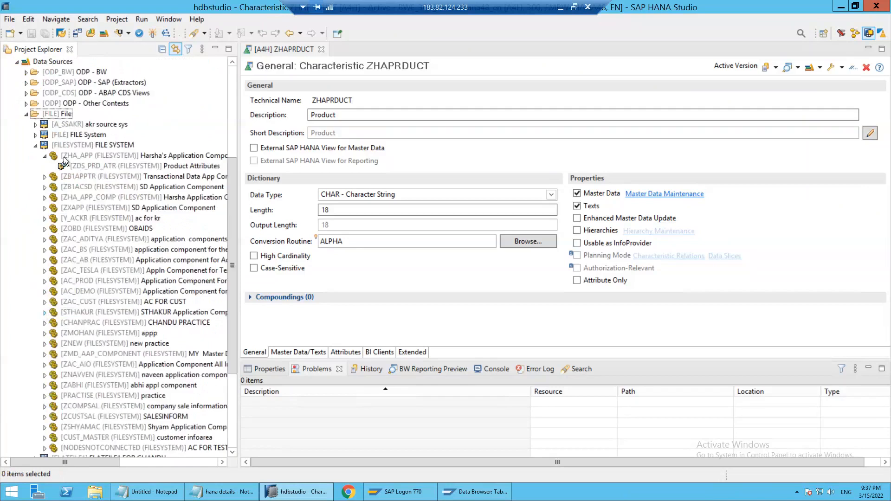
click(76, 155)
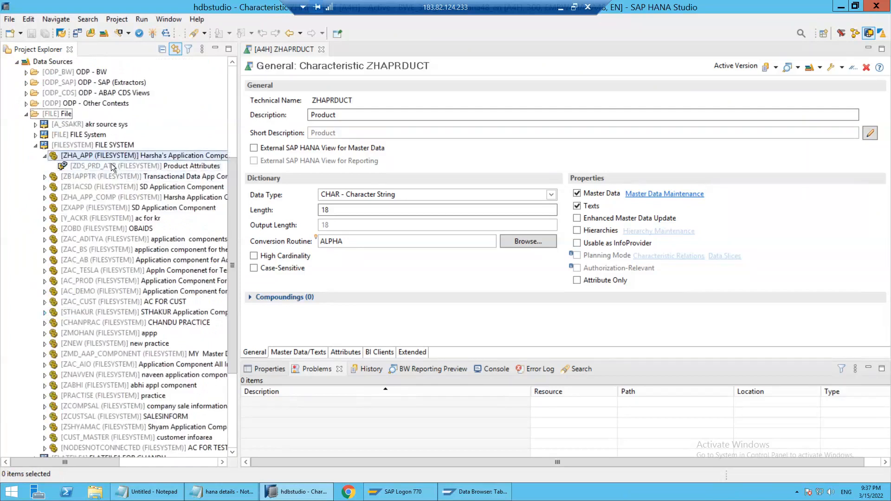
click(102, 168)
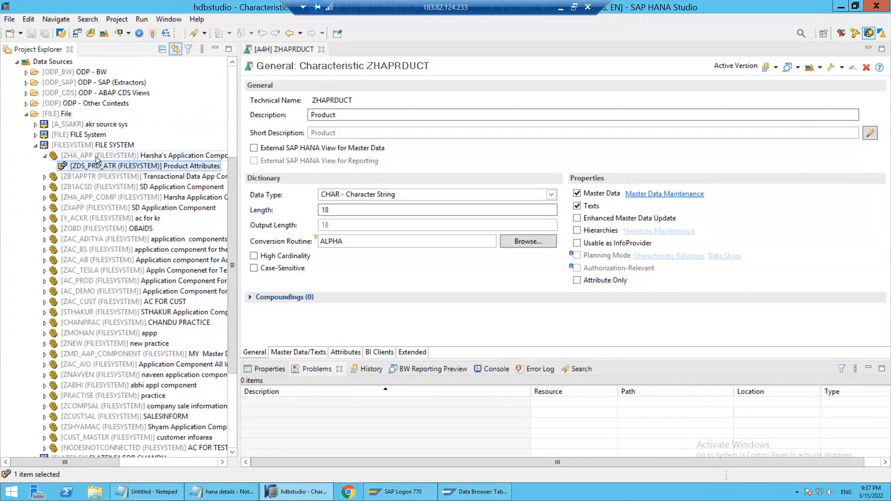
Start a new DataSource in the ZHA_APP component of the FILESYSTEM source system, using no template
click(96, 158)
right_click(96, 158)
mouse_move(163, 167)
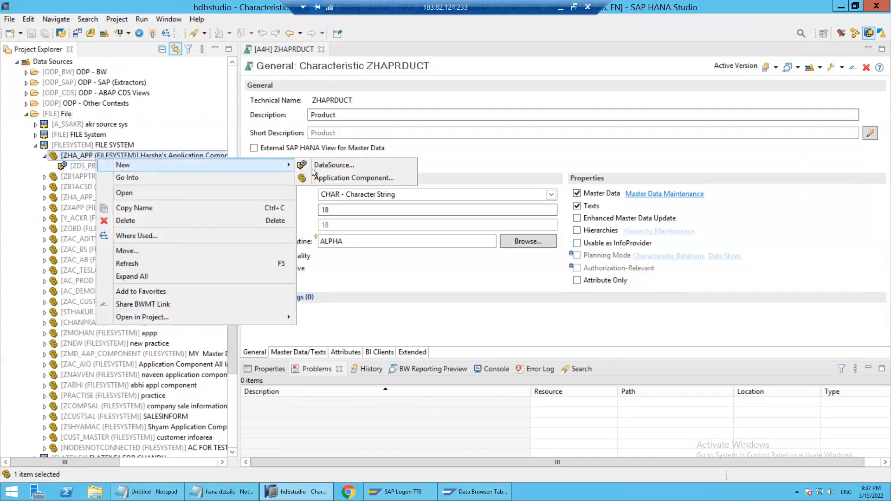
click(336, 167)
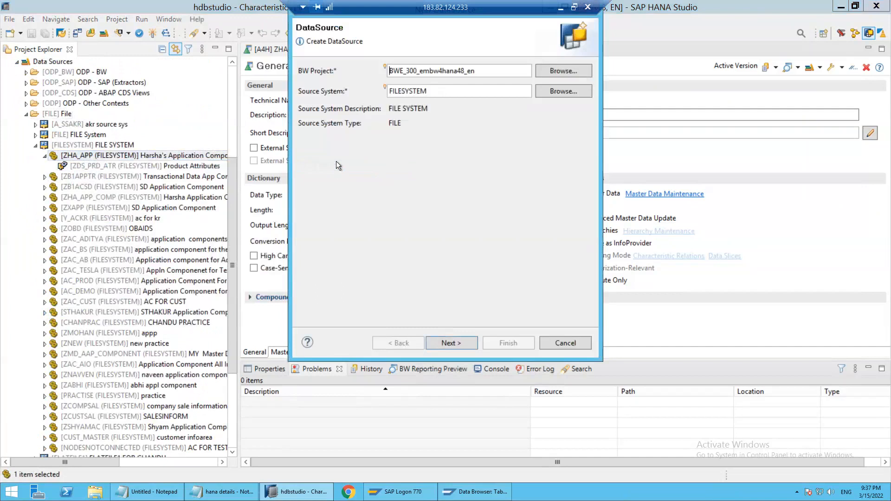
click(447, 344)
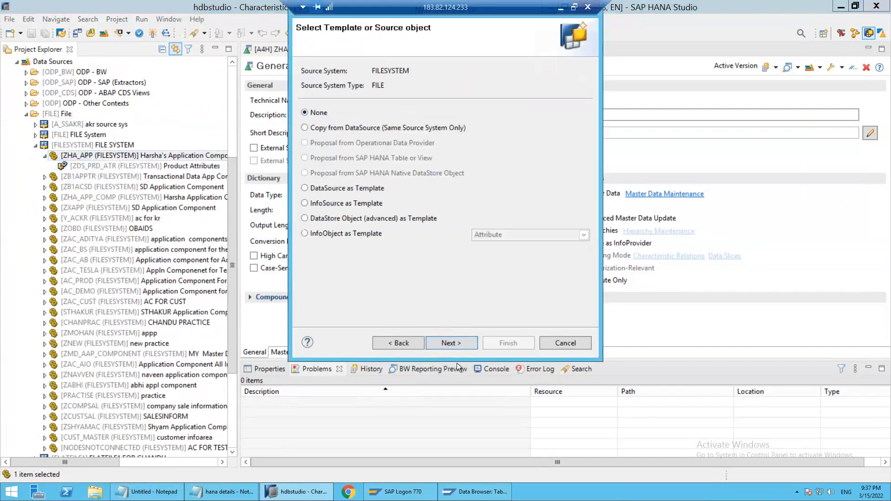
click(453, 342)
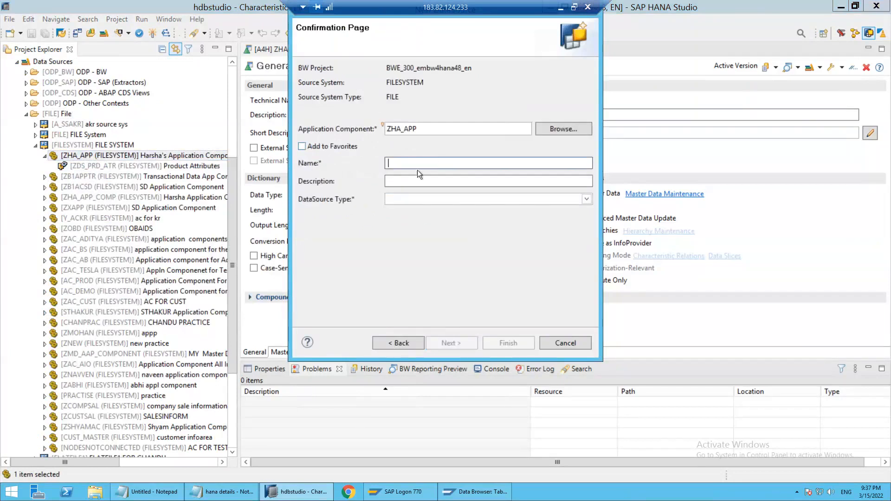
Name the new DataSource ZDS_PRD_TEXT_MD and give it the description Product Text MD
text(ZDS_)
text(PRD_TEXT_MD)
click(410, 182)
text(Pr)
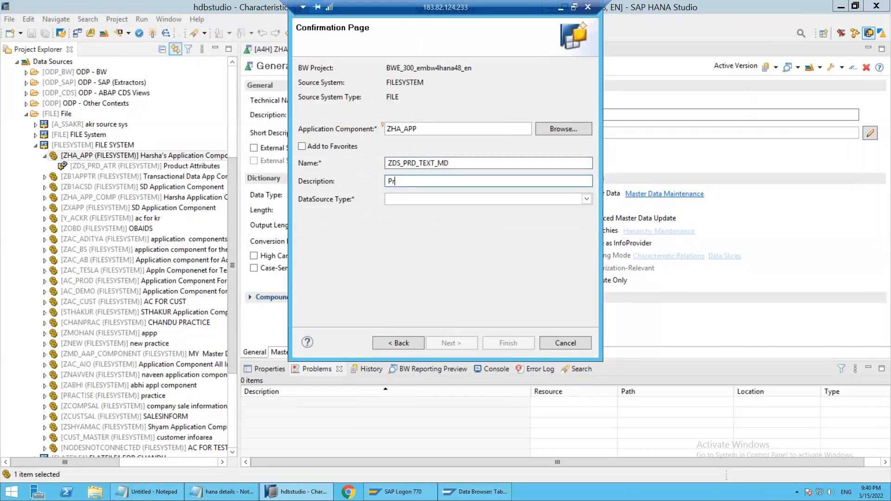
text(oduct Text MD)
Set the DataSource type to Master Data Text and create the DataSource
click(470, 200)
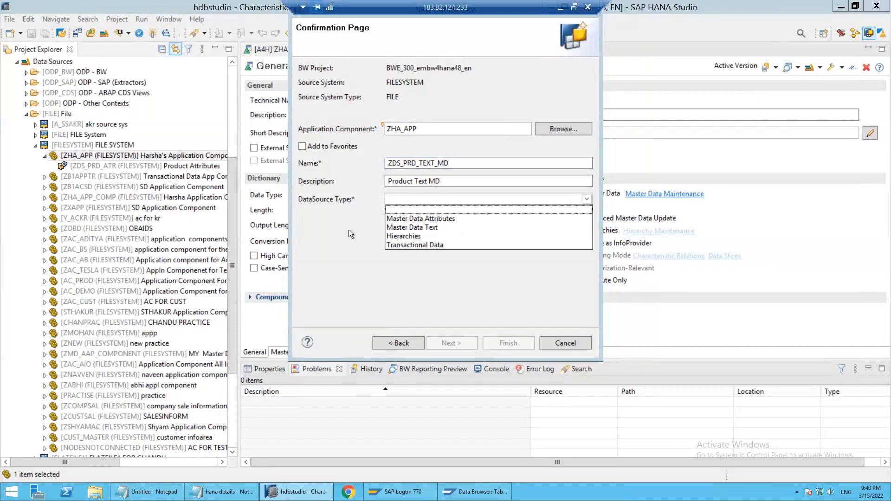
click(420, 227)
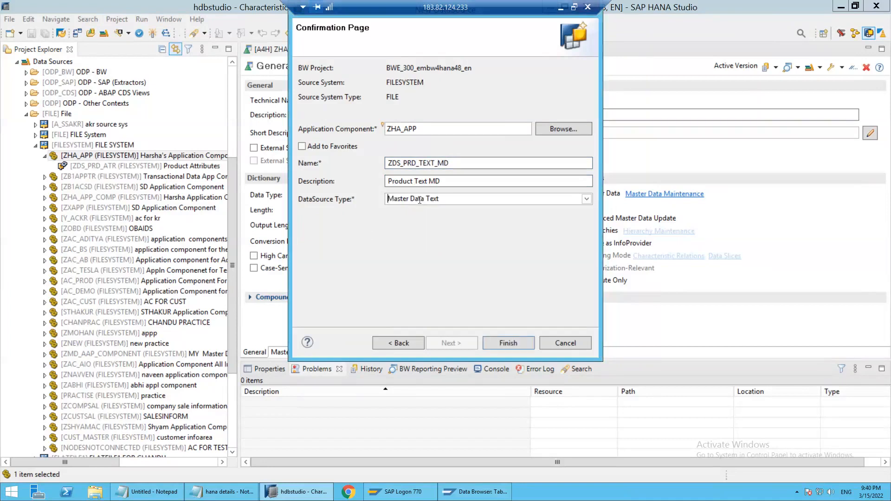
click(471, 199)
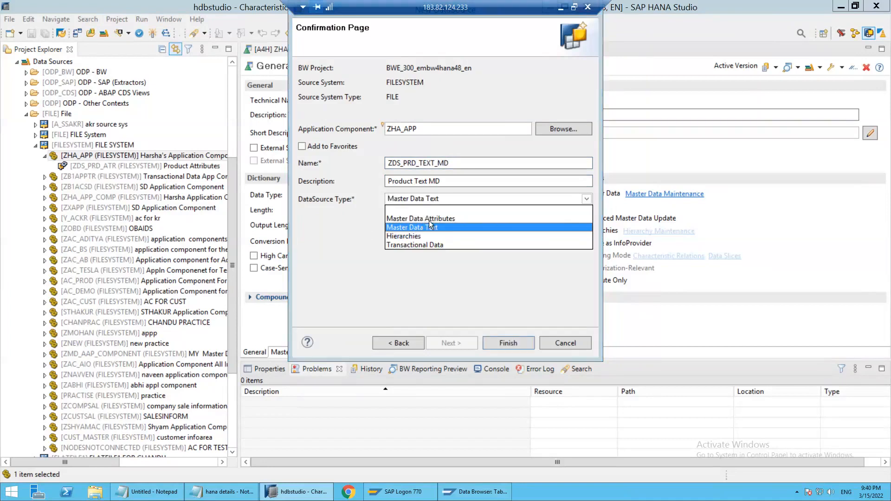
click(405, 230)
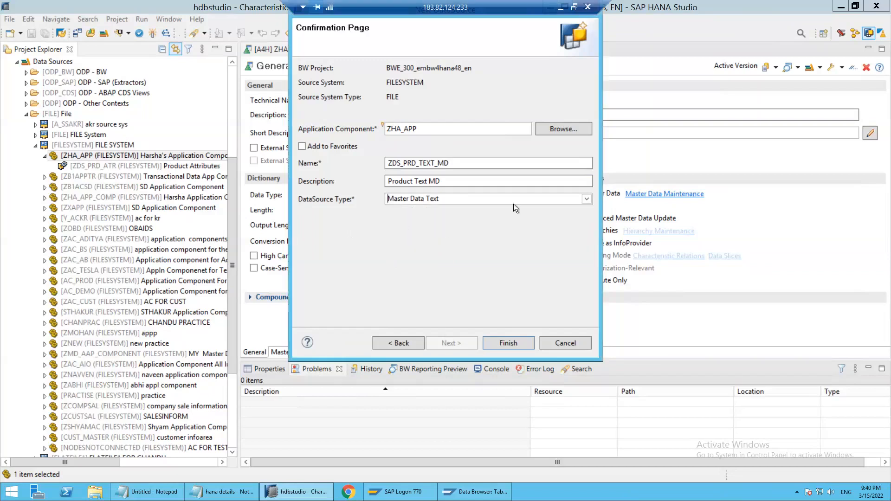
click(508, 342)
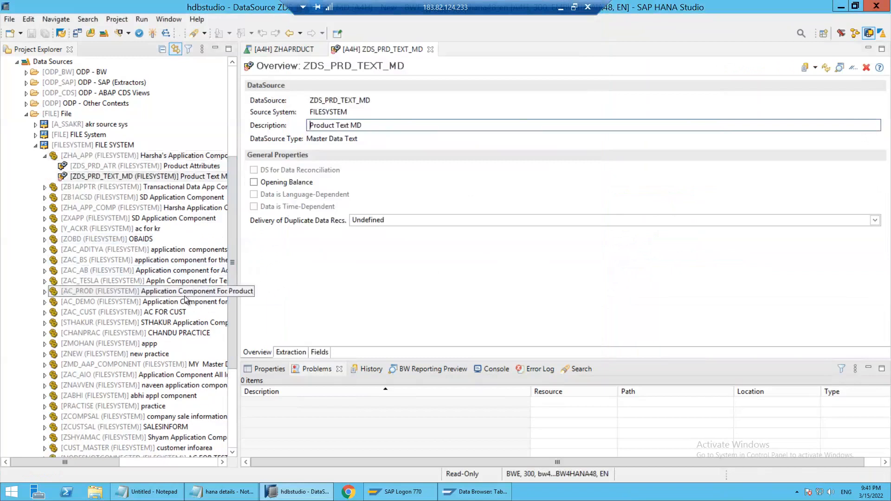
Select Product Test MD.csv from the Documents folder as the source file in the ZDS_PRD_TEXT_MD extraction settings
click(103, 177)
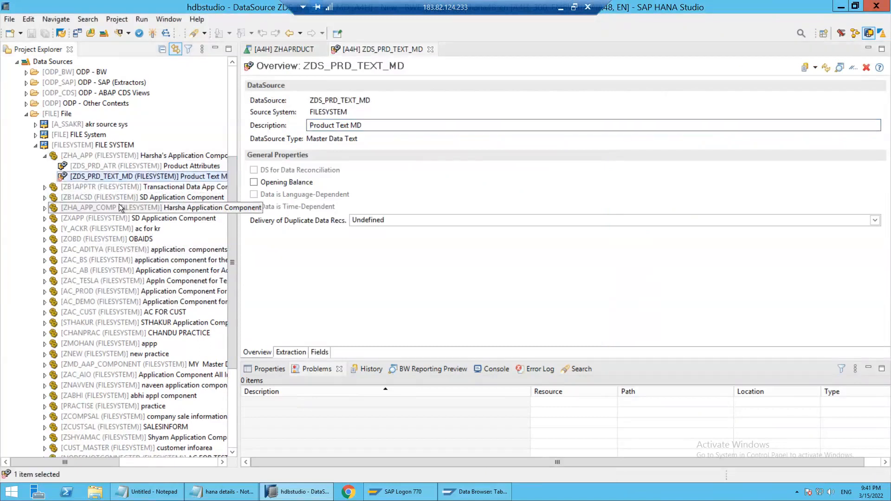
click(287, 353)
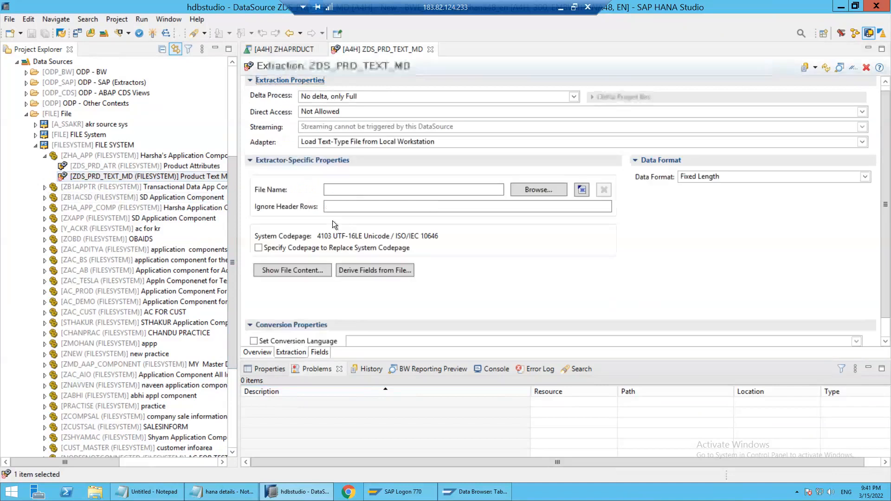
click(454, 209)
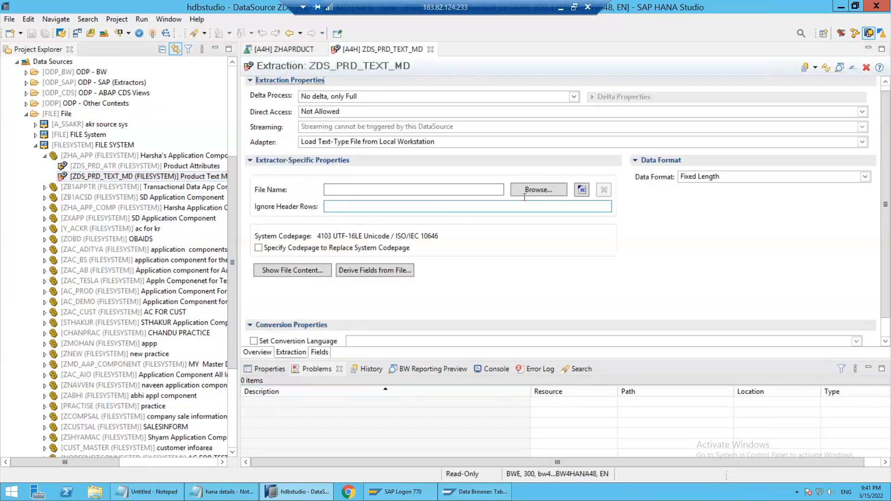
click(528, 190)
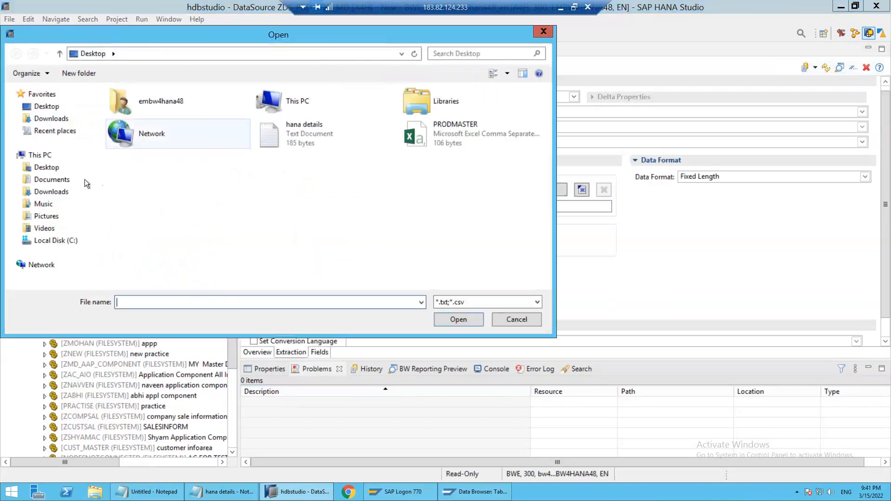
click(54, 181)
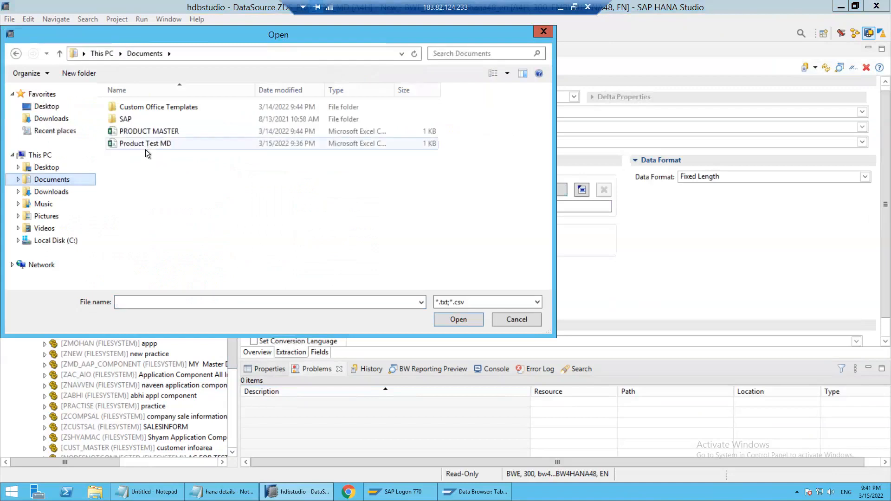
click(146, 145)
click(473, 319)
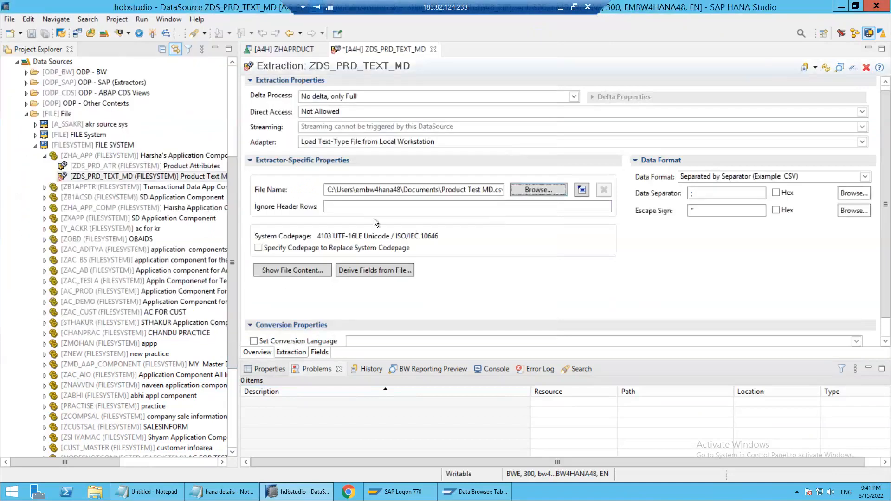
Set the extraction to ignore 1 header row and use a comma as the data separator
click(364, 204)
text(1)
double_click(702, 192)
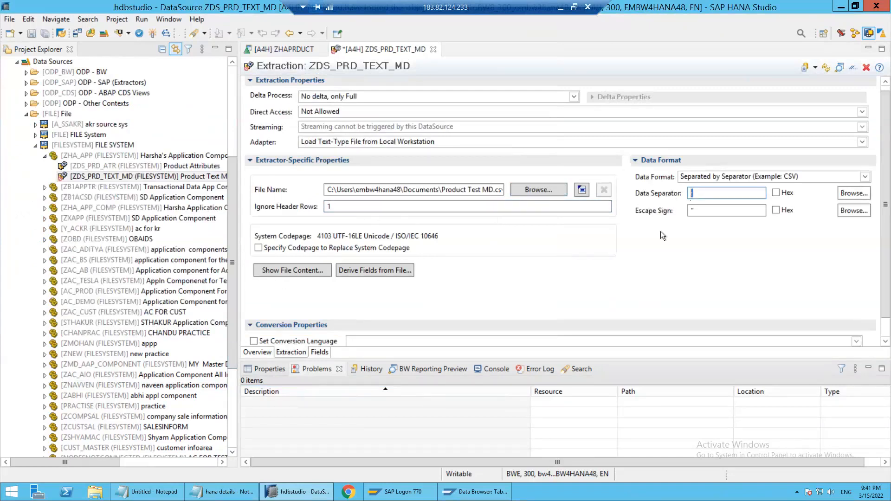
click(654, 248)
Derive the DataSource fields from the CSV file and accept all proposed fields
click(384, 271)
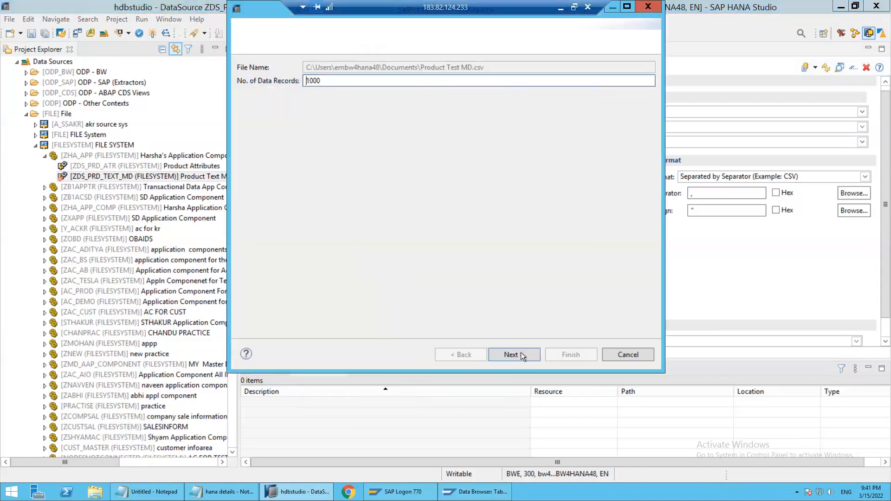
click(522, 356)
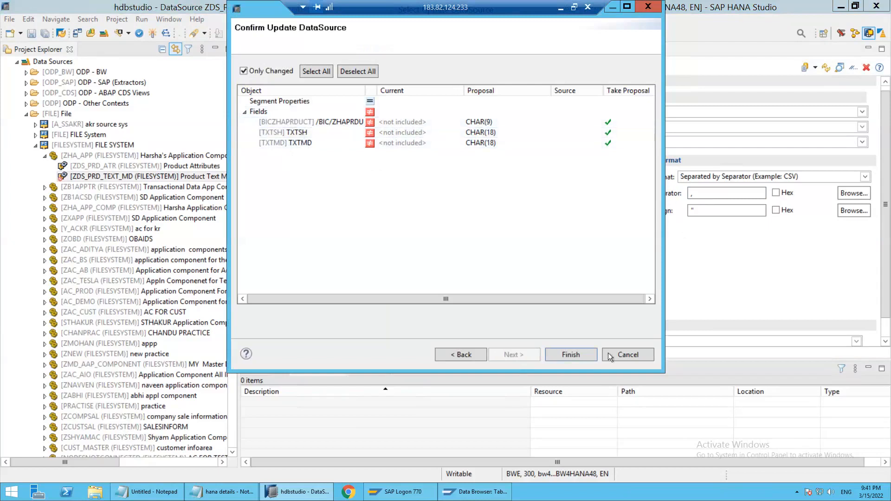
click(570, 355)
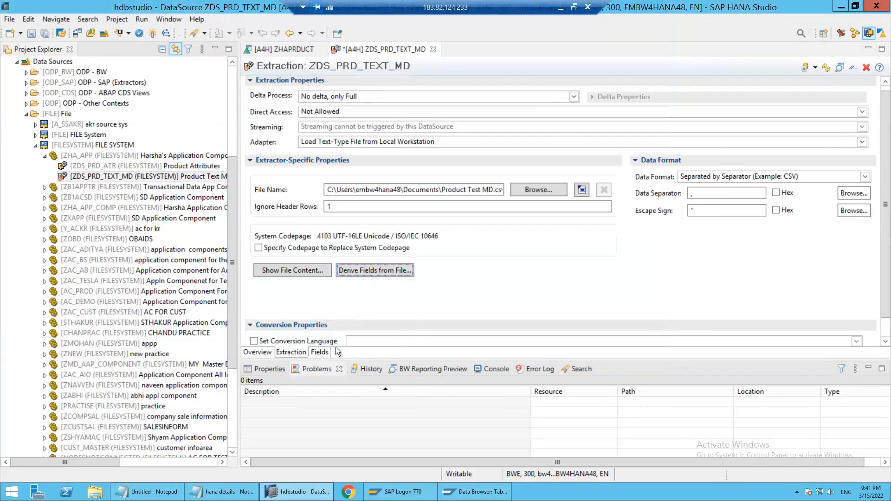
Assign ZHAPRDUCT as the InfoObject template of the BICZHAPRDUCT field
click(319, 352)
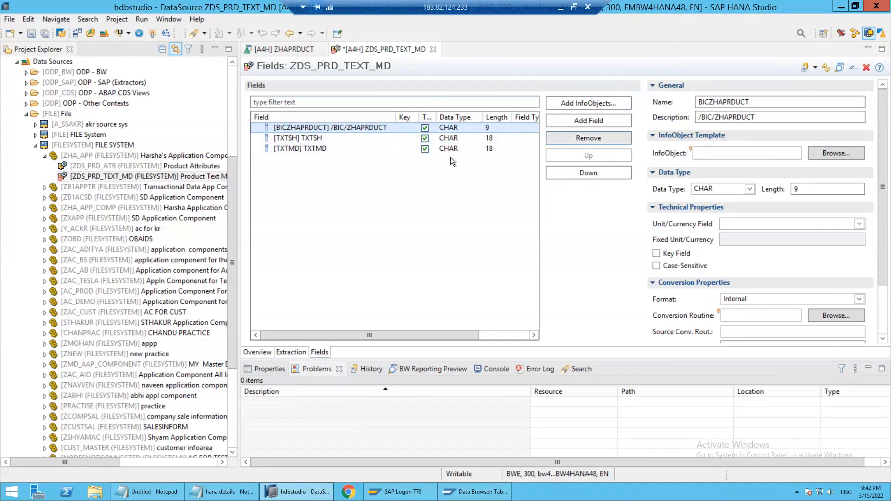
click(717, 148)
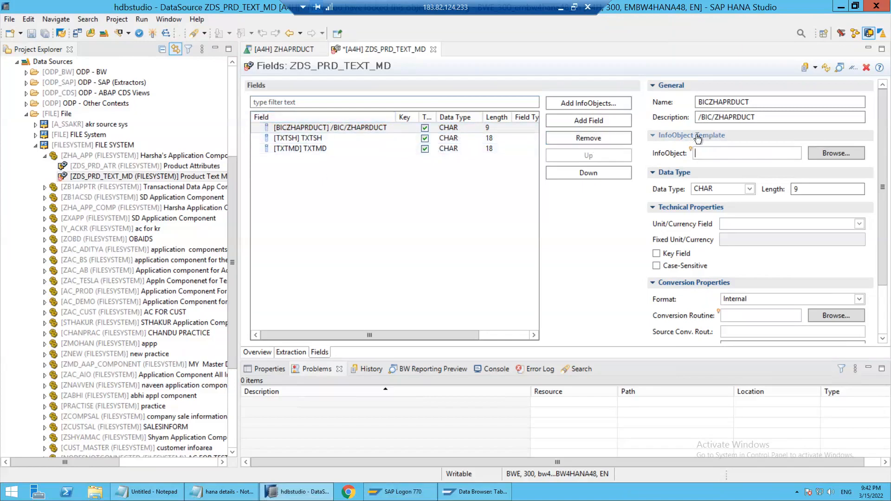
text(ZA)
text(PR)
text(DUCT)
text(H)
click(807, 190)
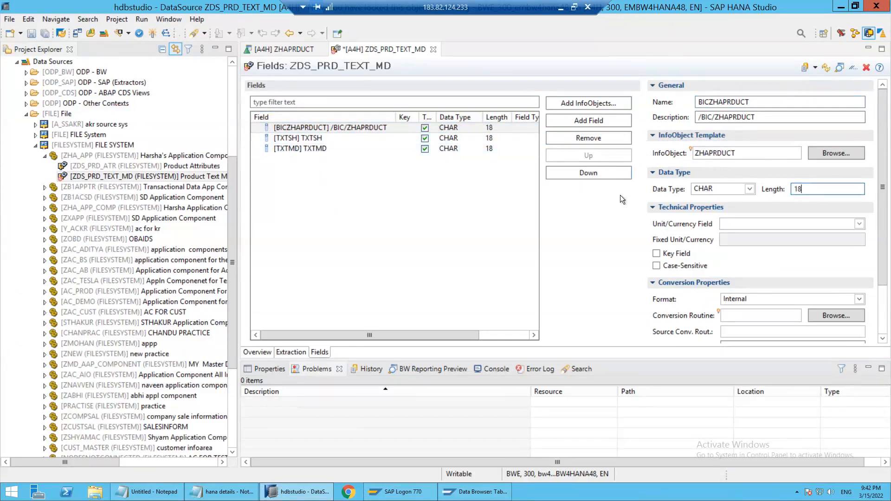
Assign 0TXTSH as the InfoObject template of the TXTSH field
click(314, 137)
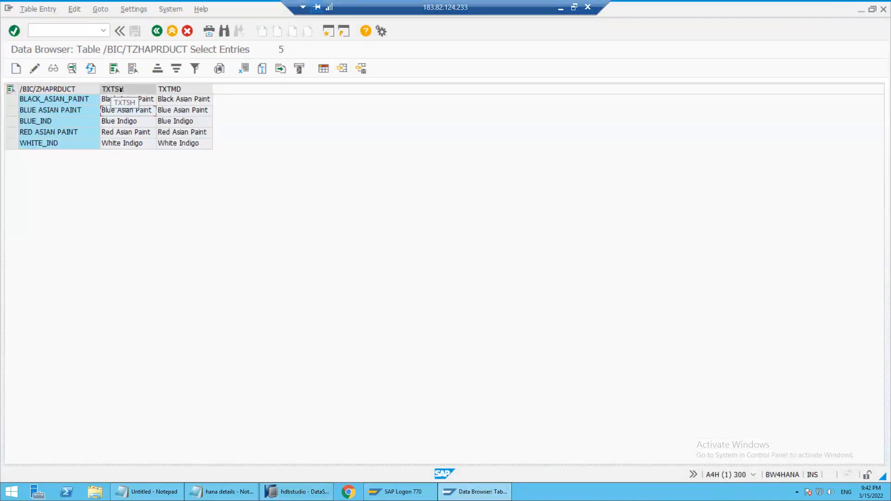
key(alt+Tab)
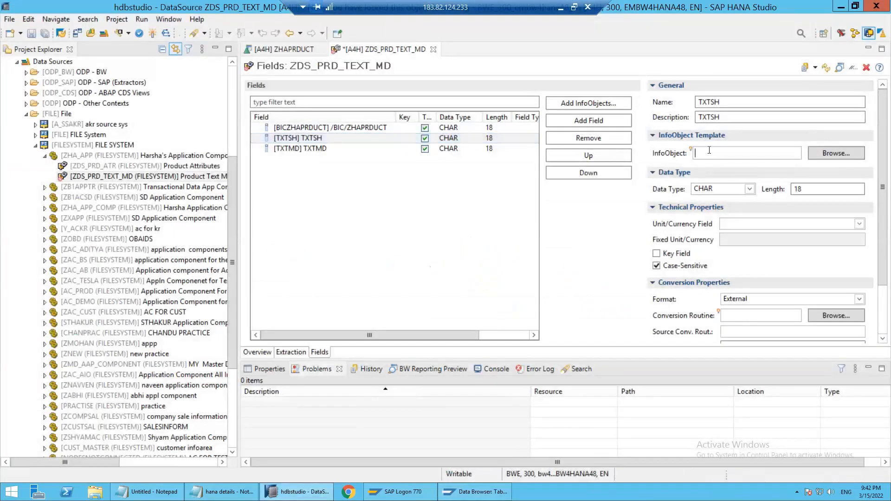
text(0TXTSH)
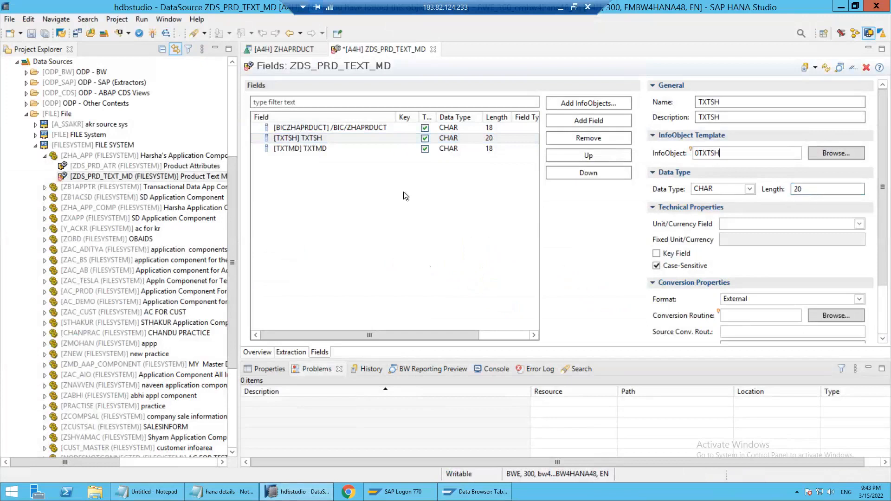
Assign 0TXTMD as the InfoObject template of the TXTMD field
click(301, 148)
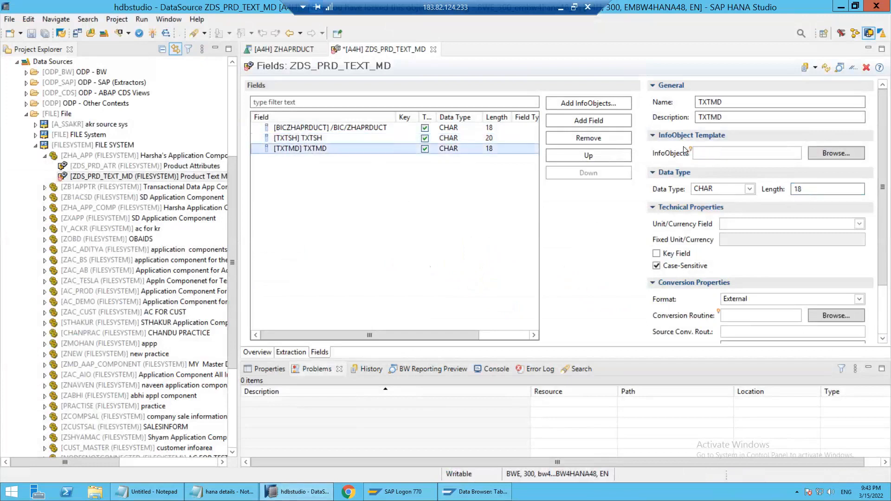
click(721, 149)
text(0)
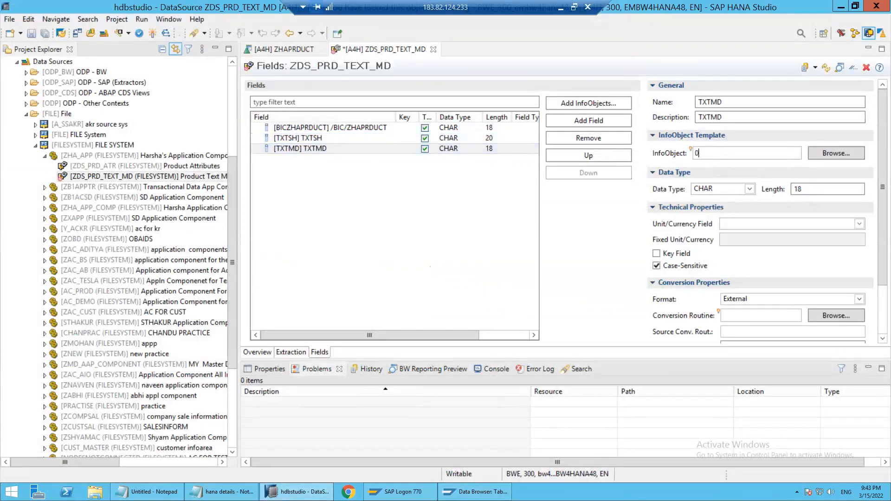
text(TXTMD)
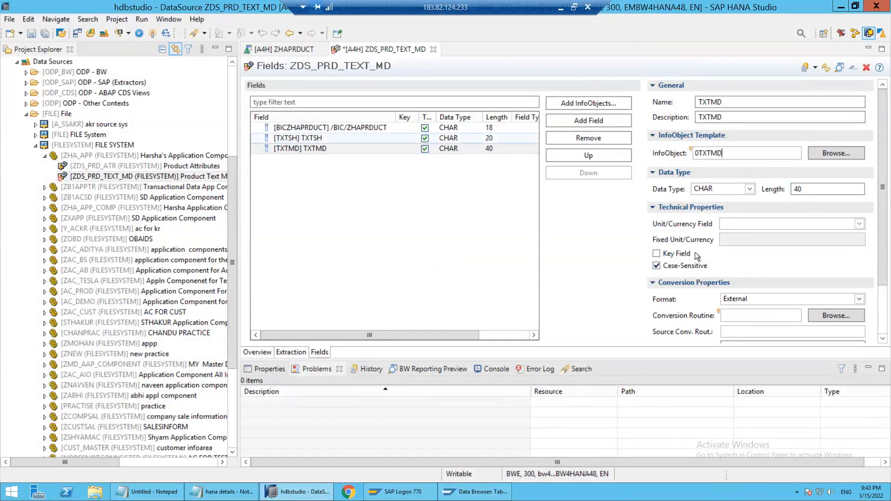
Check the TXTSH and BICZHAPRDUCT field settings and activate the ZDS_PRD_TEXT_MD DataSource
click(299, 138)
click(328, 130)
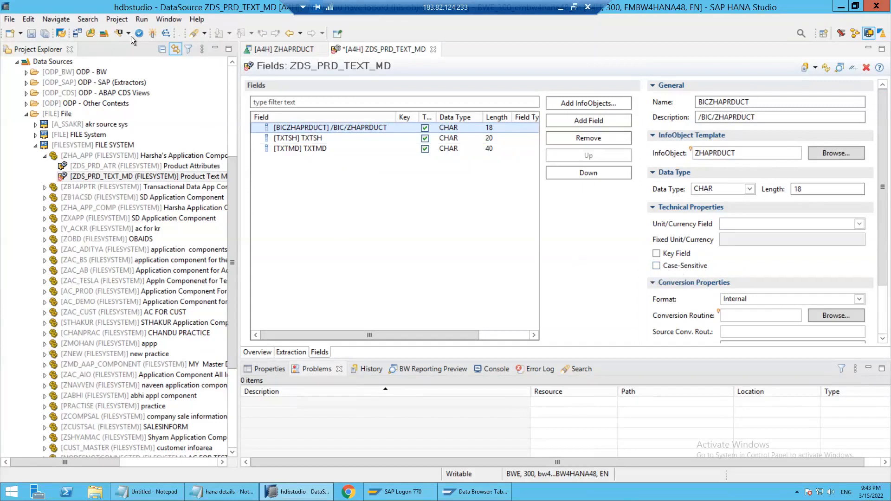
click(152, 35)
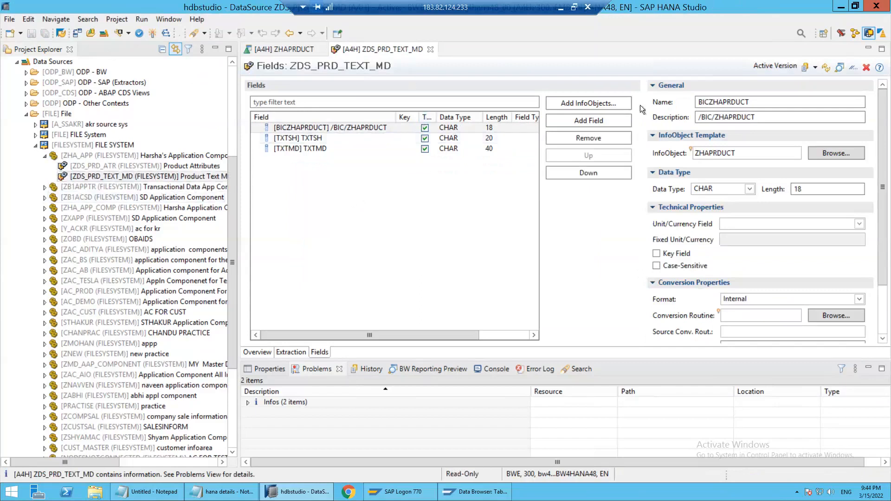
Copy the DataSource name ZDS_PRD_TEXT_MD from its overview into the Notepad notes below ZDS_PRD_ATR
click(258, 352)
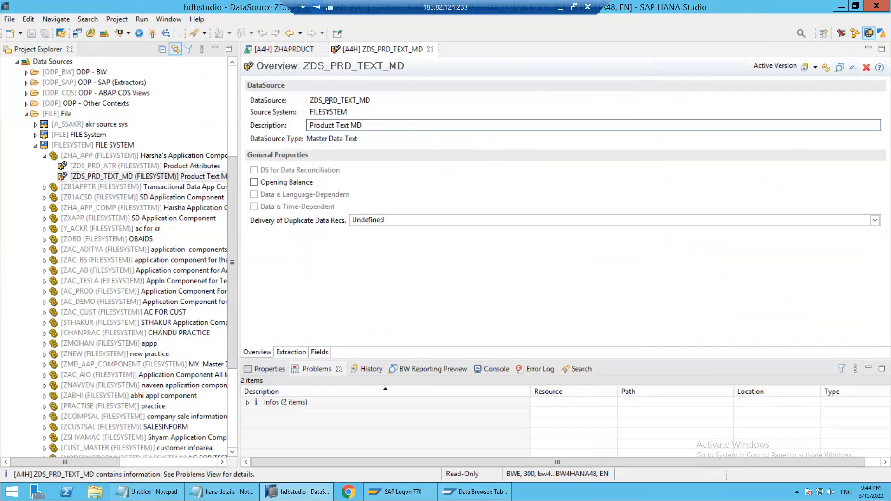
drag(370, 100, 285, 103)
key(ctrl+c)
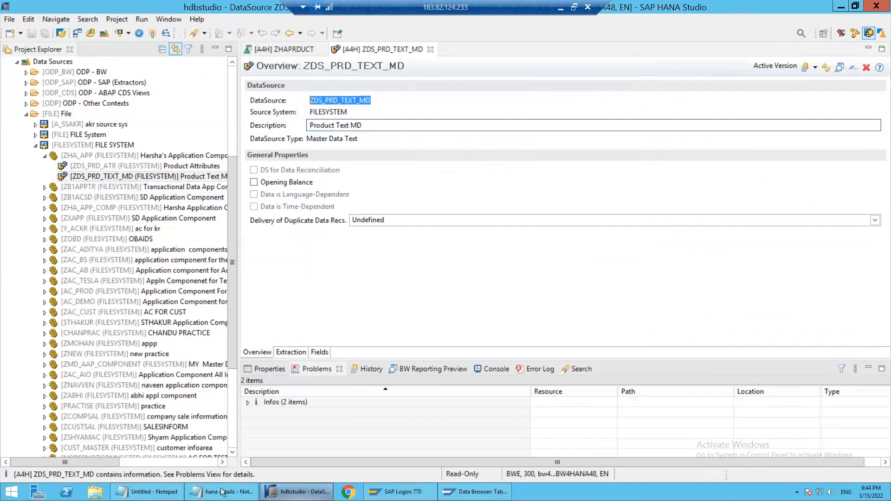
click(159, 493)
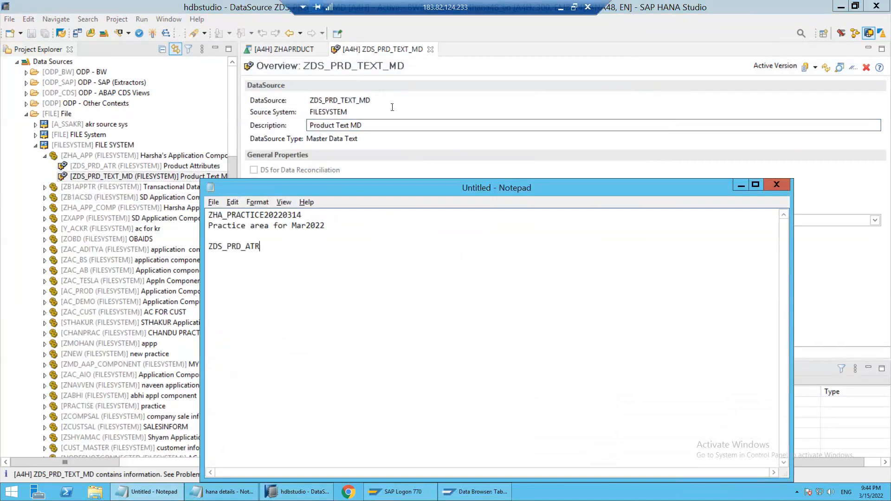
key(Return)
key(ctrl+v)
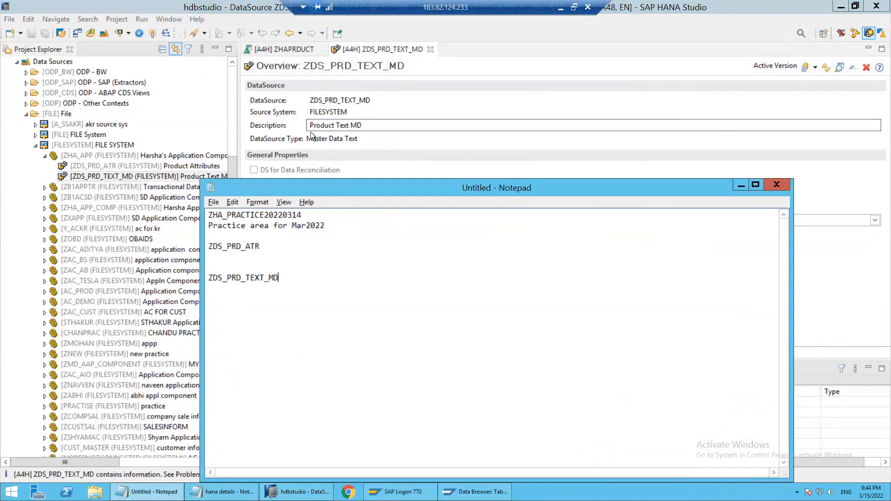
Return to SAP HANA Studio and start a new transformation for the ZHAPRDUCT InfoObject under Class Objects
click(325, 112)
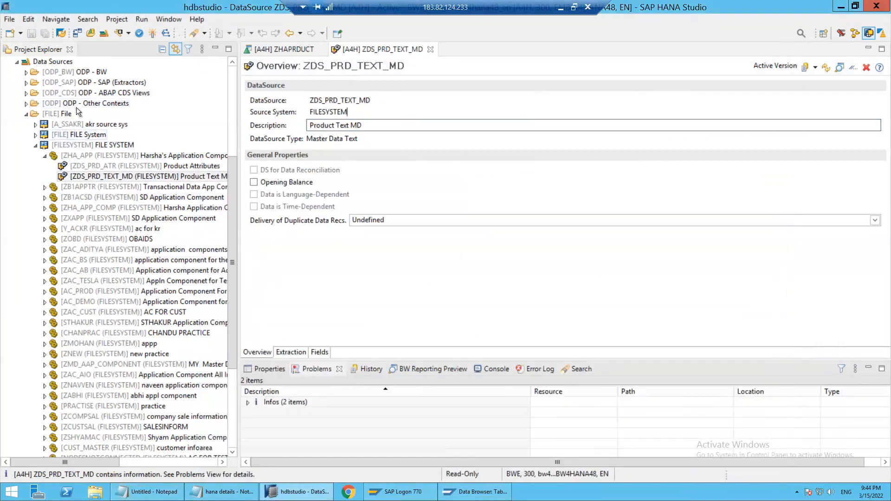
click(75, 107)
scroll(79, 109, up, 5)
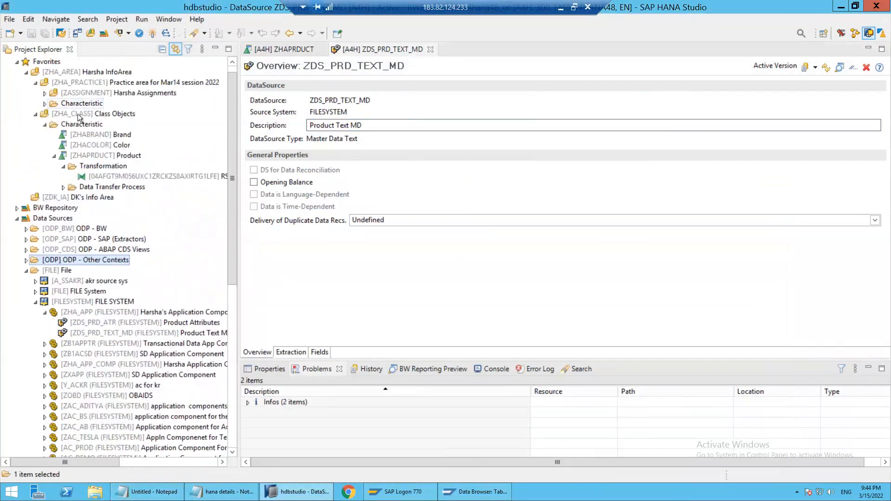
scroll(77, 114, up, 1)
right_click(95, 176)
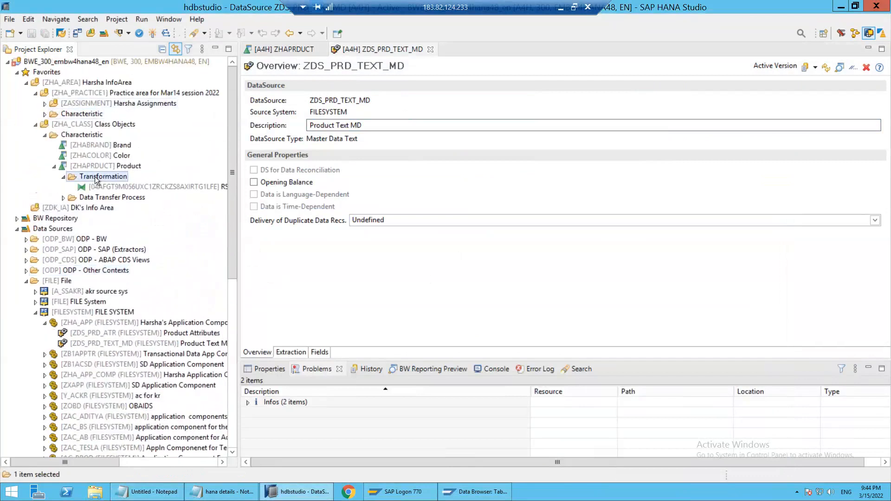
mouse_move(242, 186)
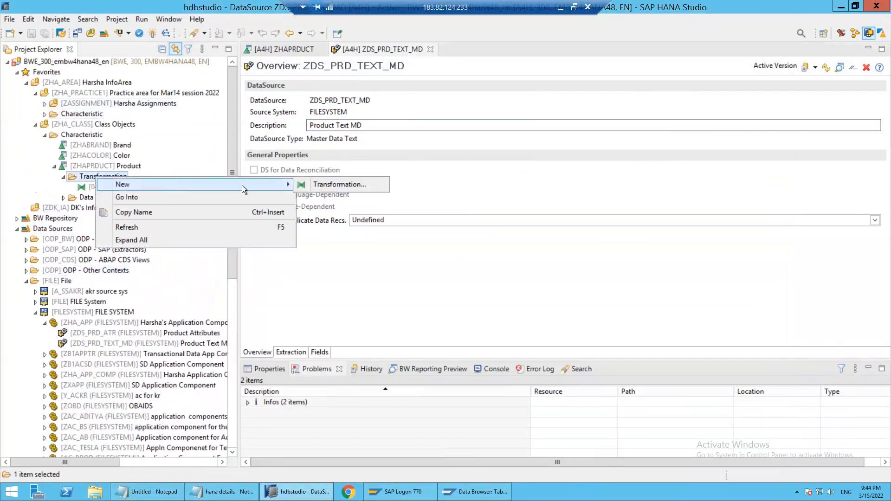
click(323, 185)
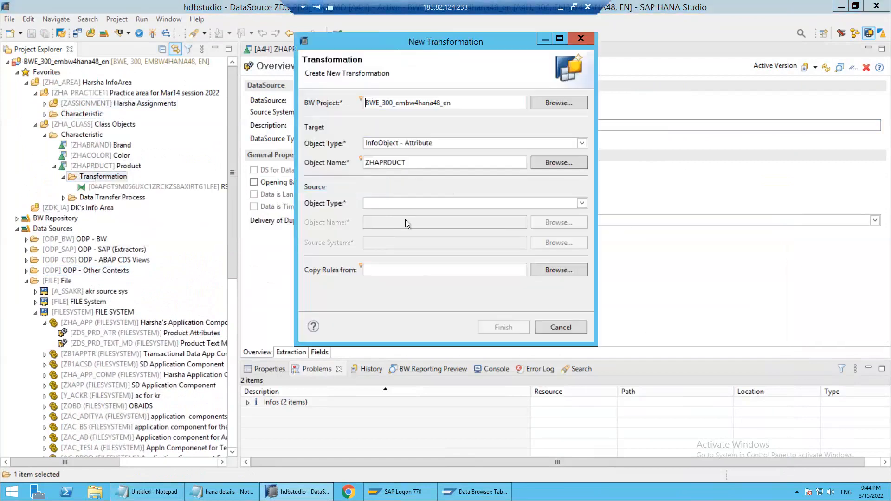
Set the transformation source to DataSource ZDS_PRD_TEXT_MD from FILESYSTEM, keep the InfoObject - Attribute target, and create the transformation
click(477, 206)
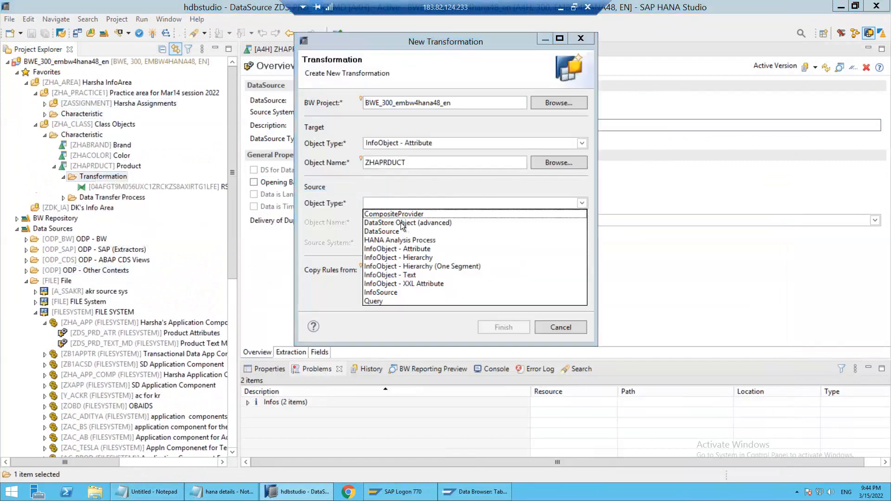
click(386, 232)
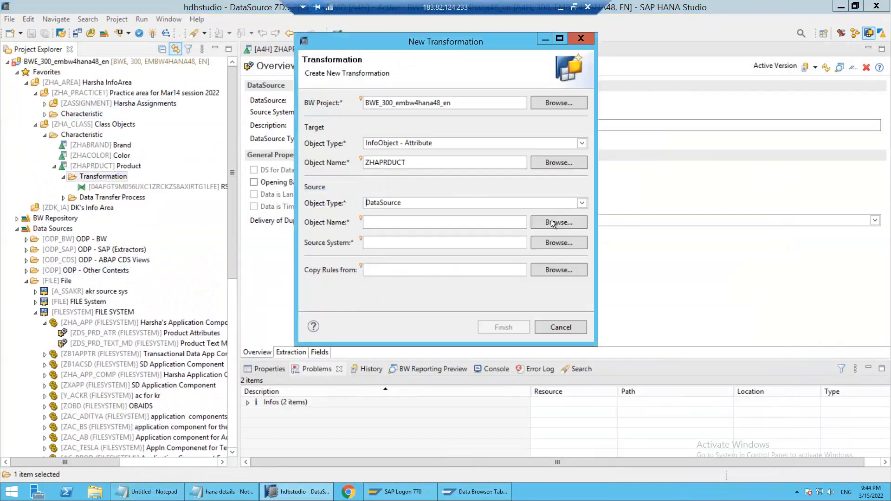
click(551, 219)
key(ctrl+v)
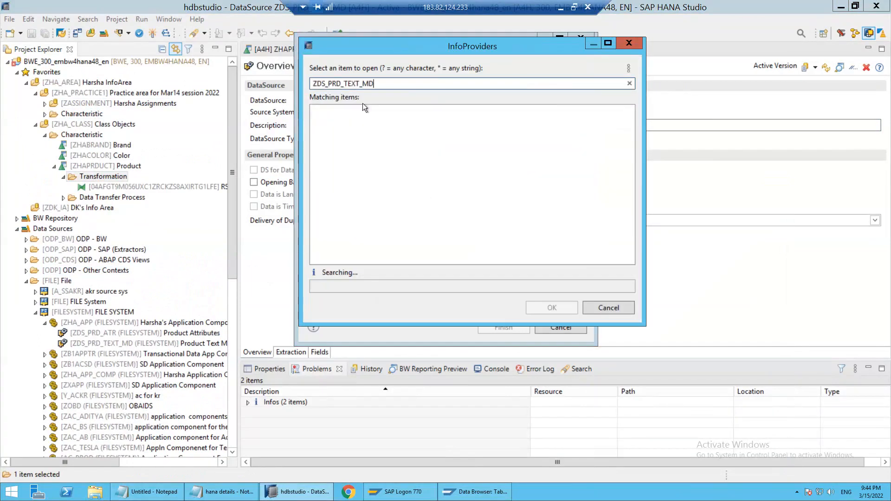
double_click(352, 112)
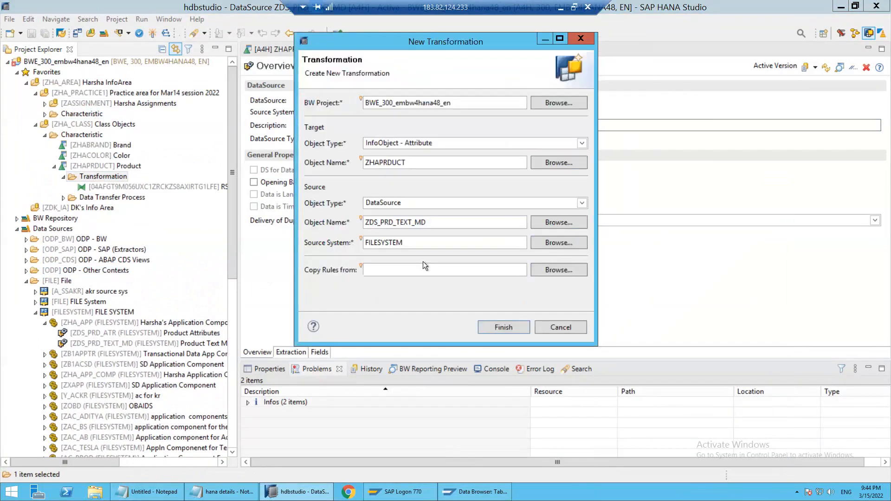
click(503, 327)
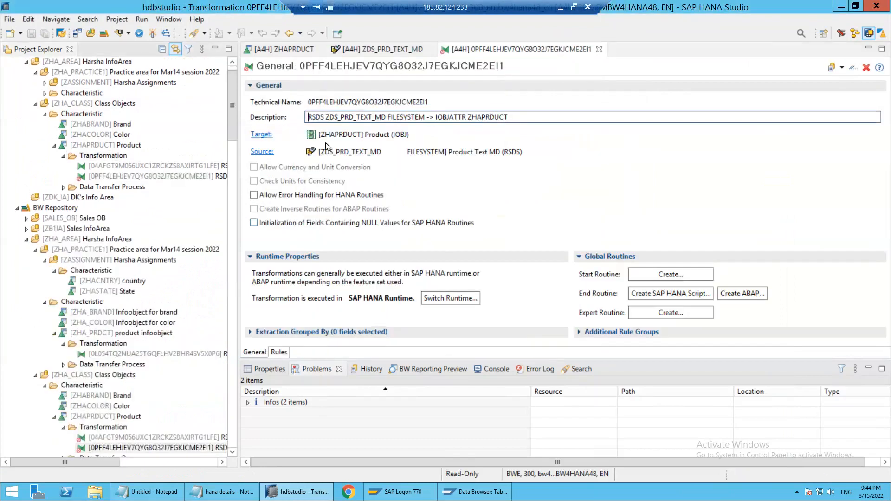
Review the source and target fields in the new transformation's rules, and close the transformation editor
click(283, 350)
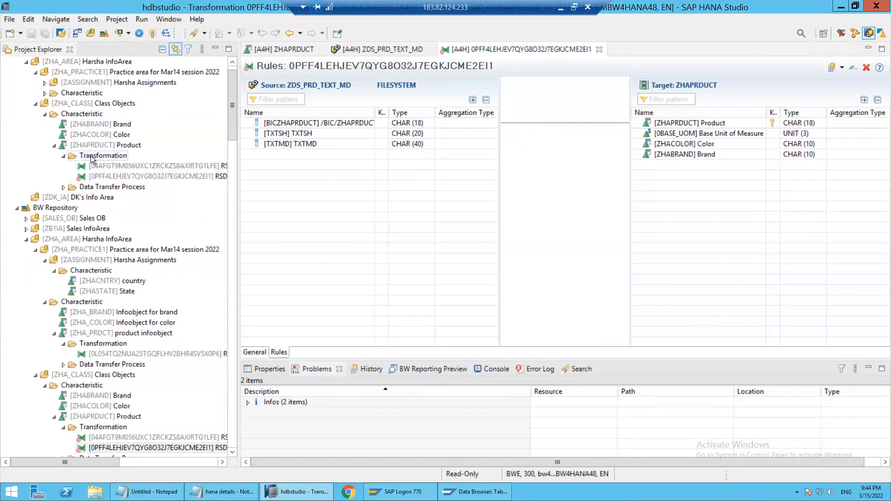
click(101, 156)
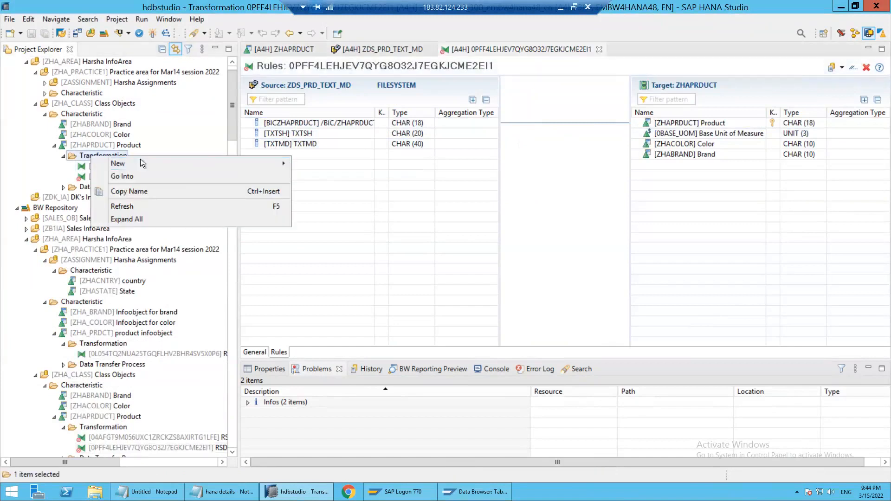
click(536, 150)
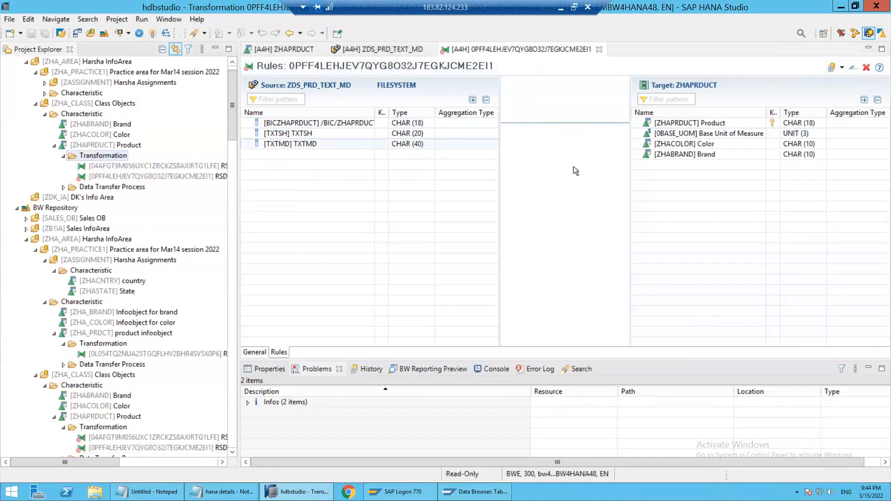
click(599, 49)
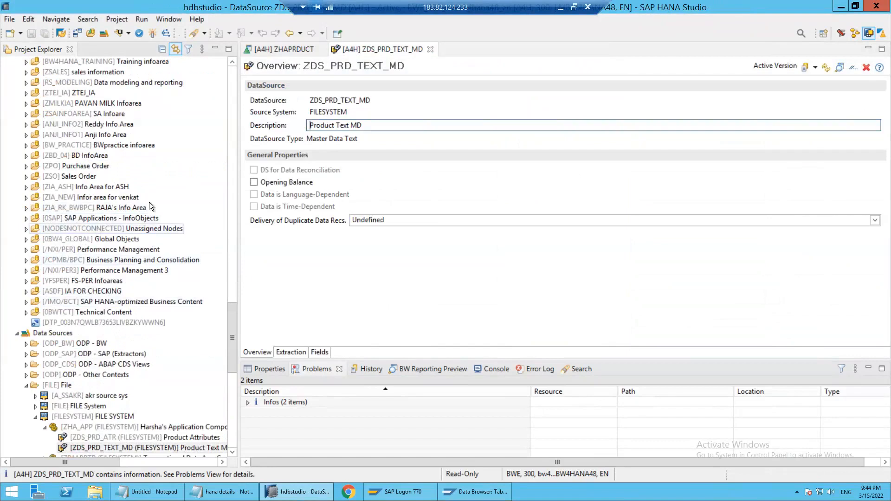
Delete the ZDS_PRD_TEXT_MD transformation under the ZHAPRDUCT InfoObject in Class Objects and confirm the permanent deletion
drag(233, 327, 216, 152)
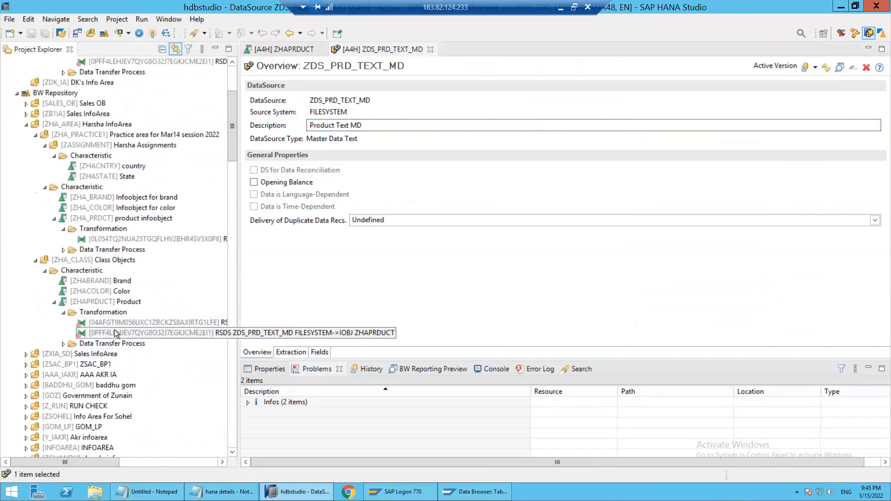
click(115, 331)
right_click(114, 330)
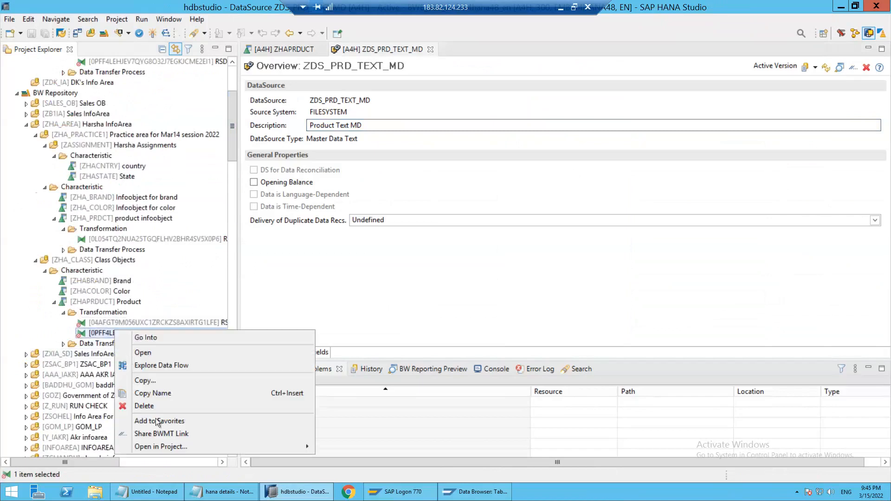
click(144, 405)
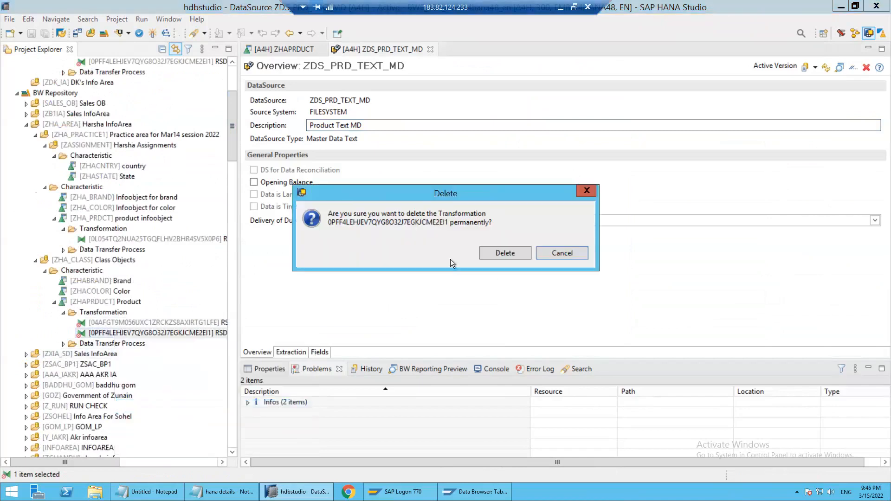
click(515, 251)
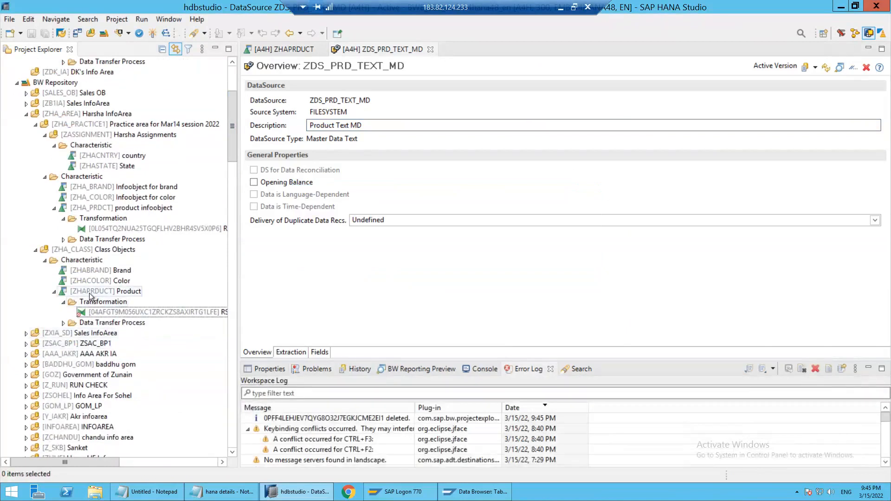
Create a new transformation for ZHAPRDUCT with target InfoObject - Attribute and source DataSource ZDS_PRD_TEXT_MD from FILESYSTEM
double_click(89, 292)
right_click(91, 291)
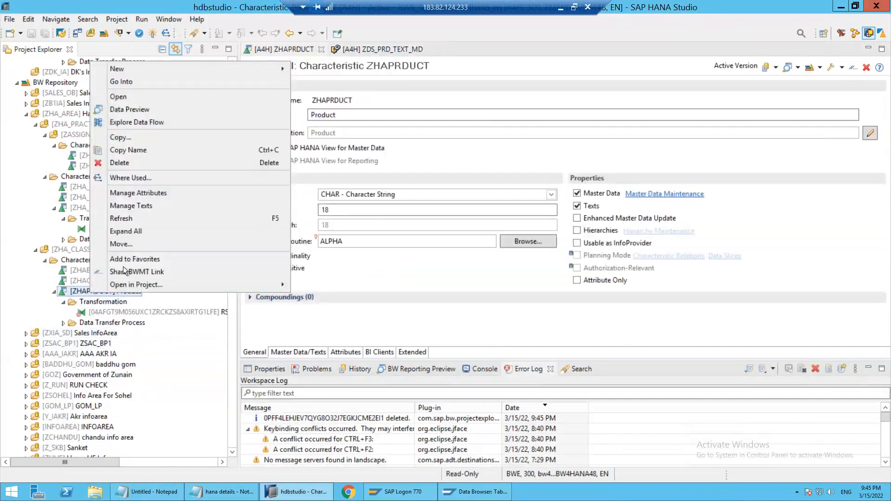
click(186, 59)
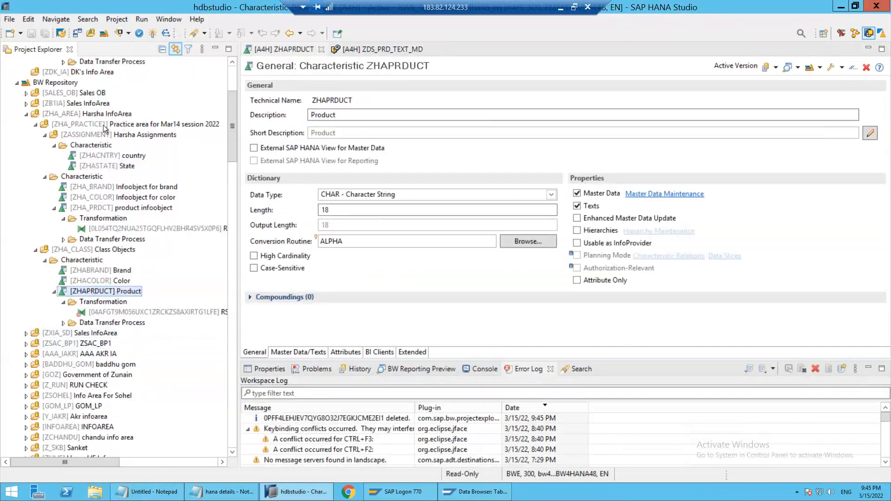
right_click(96, 292)
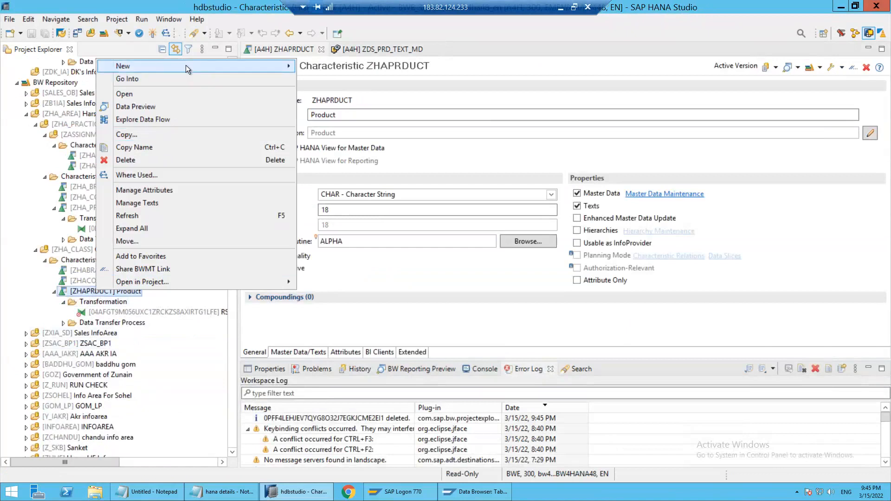
mouse_move(185, 65)
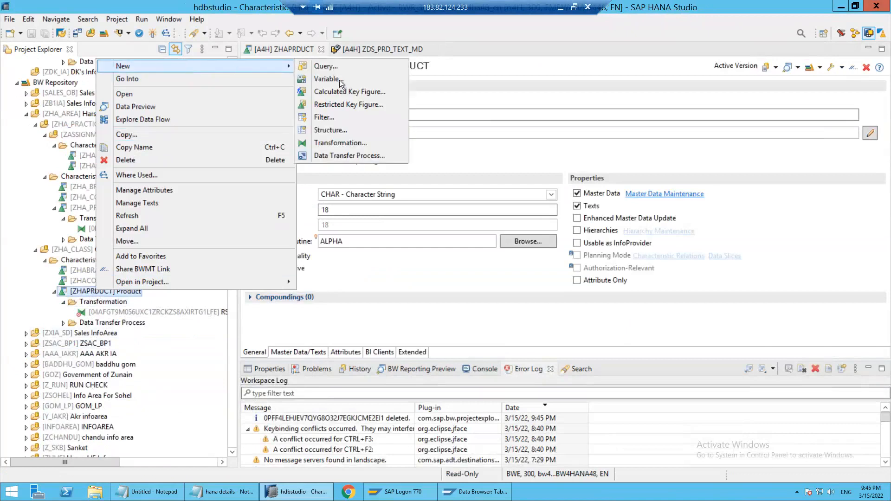
click(331, 143)
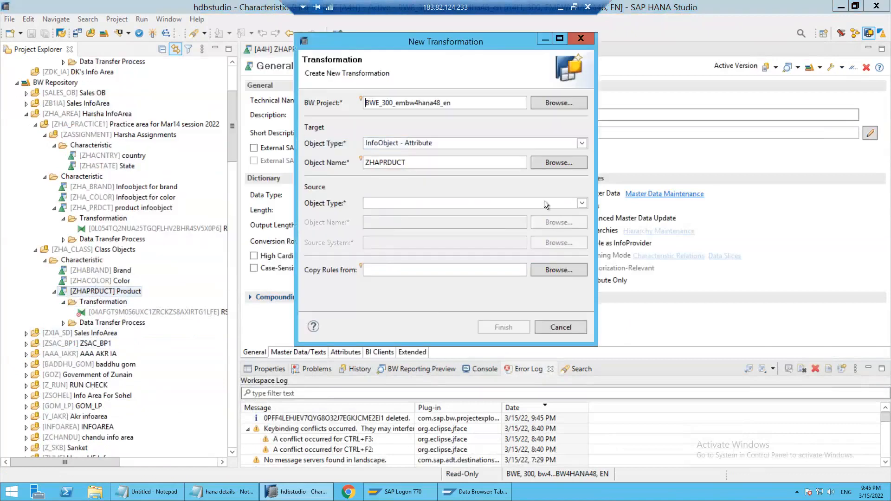
click(543, 201)
click(381, 230)
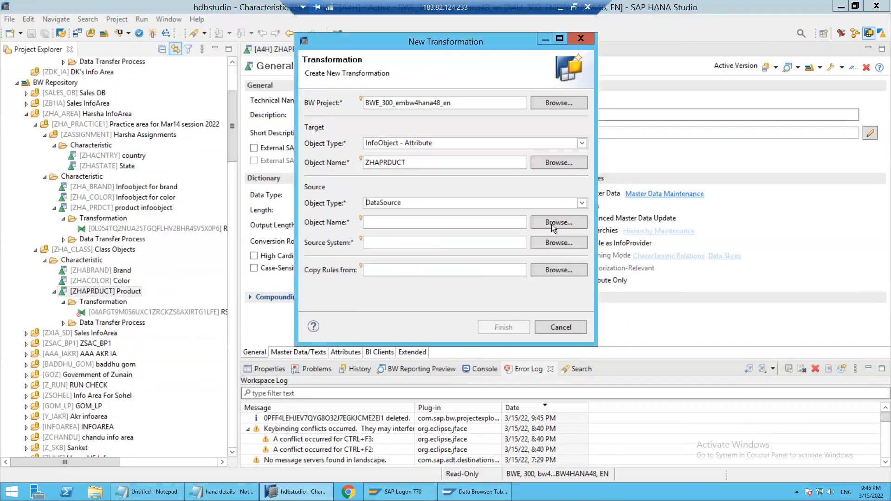
click(549, 223)
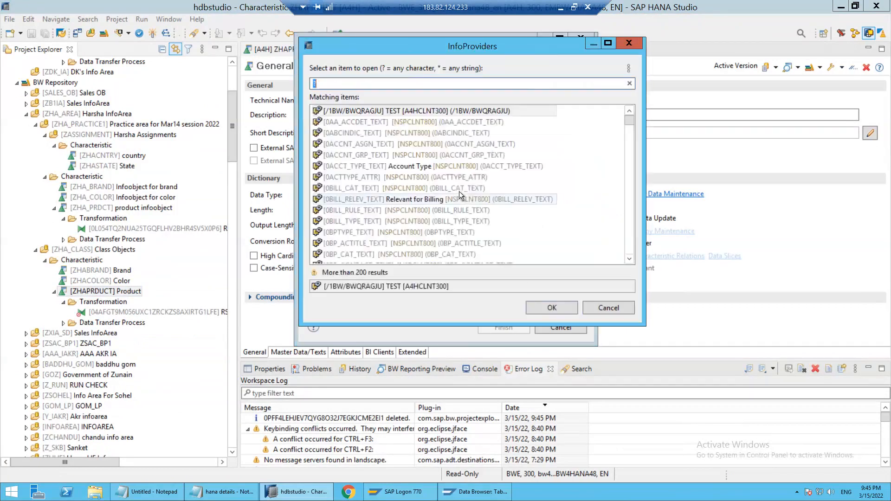
text(ZDS_PRD_TEXT_MD)
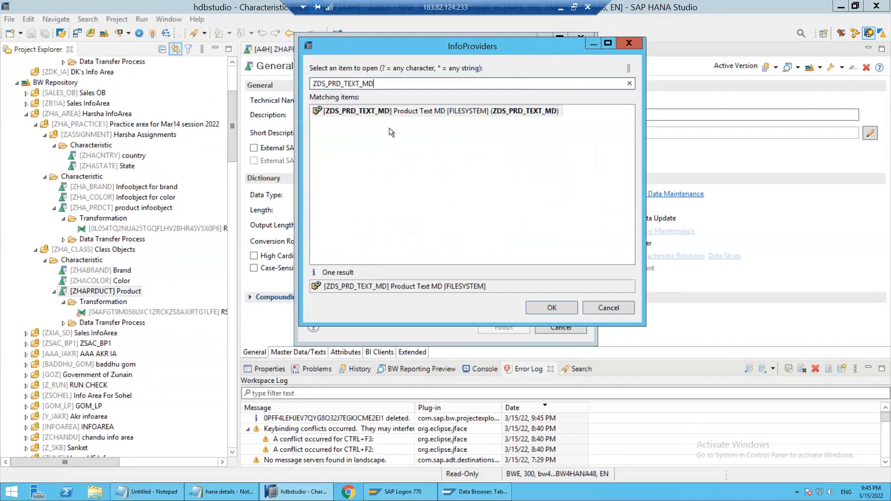
double_click(397, 114)
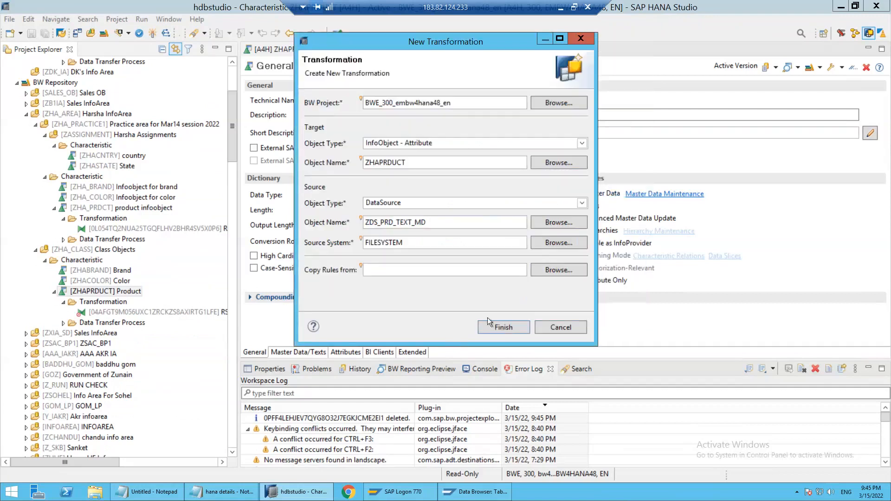
click(494, 326)
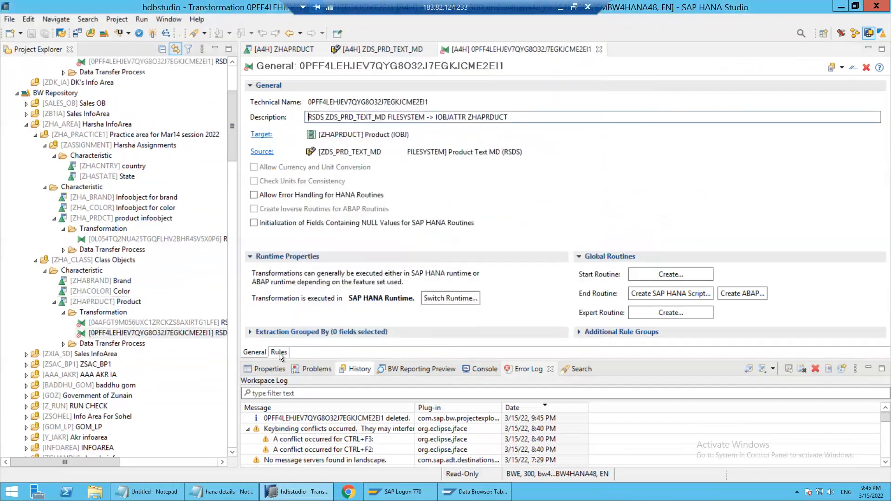
Check the recreated transformation's target fields against the general and master data/text settings of characteristic ZHAPRDUCT
click(279, 352)
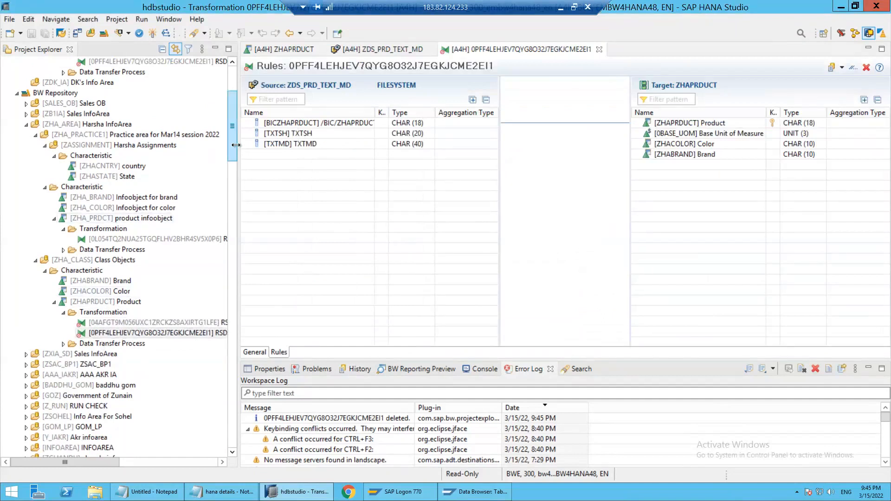
click(690, 145)
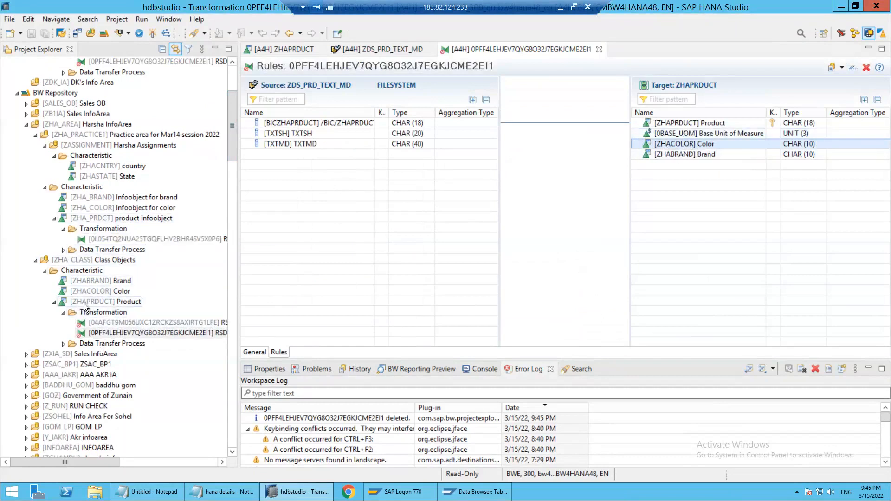
double_click(85, 306)
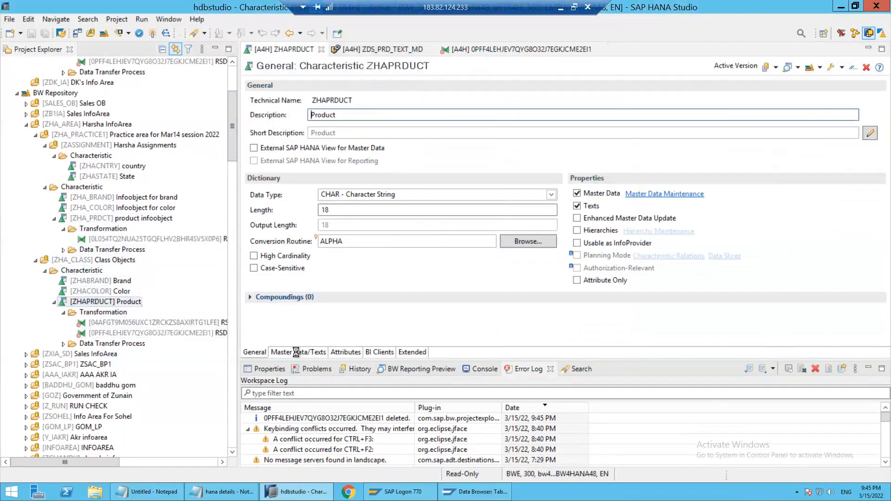
click(297, 352)
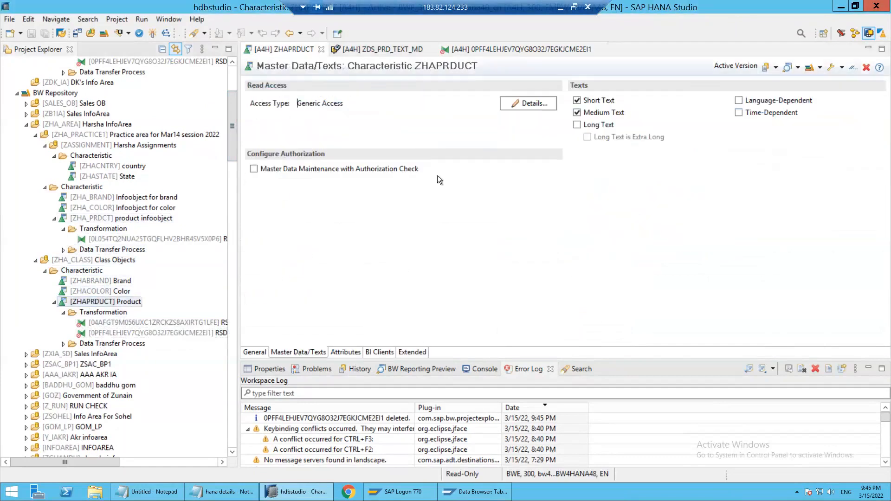
click(255, 353)
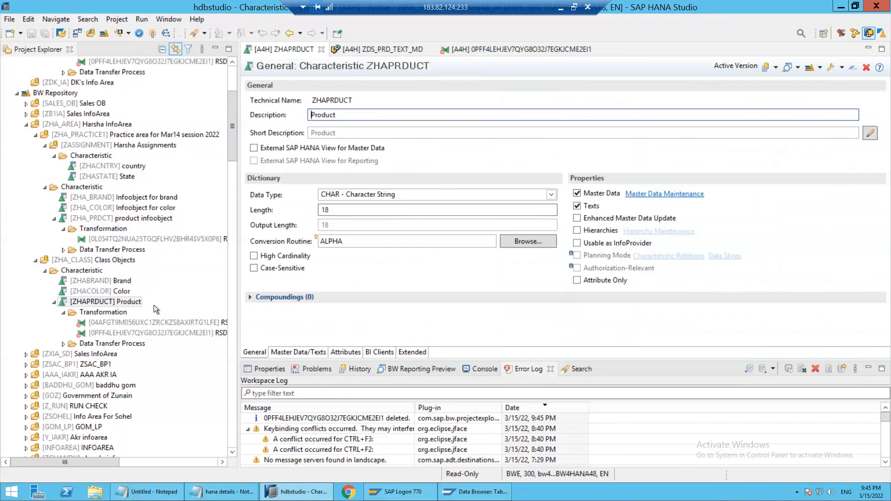
drag(233, 138, 233, 142)
Review the overview and extraction settings of DataSource ZDS_PRD_TEXT_MD, and close both the DataSource and transformation editors
click(387, 54)
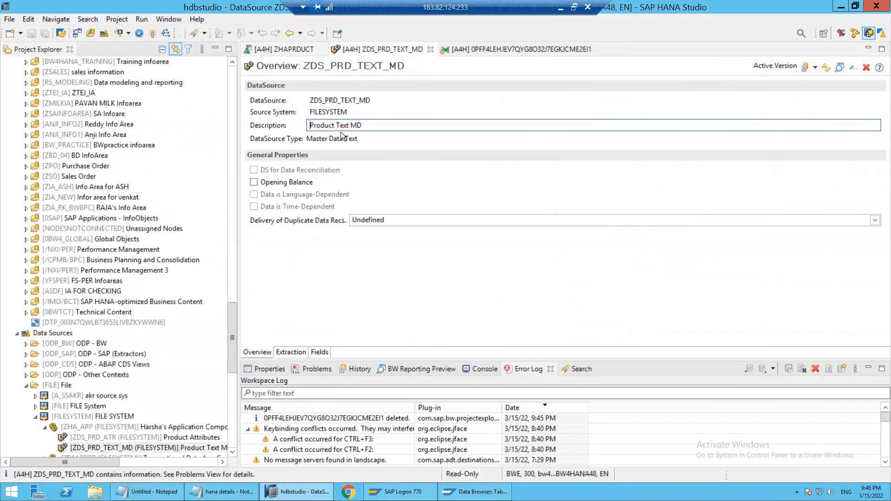
click(285, 351)
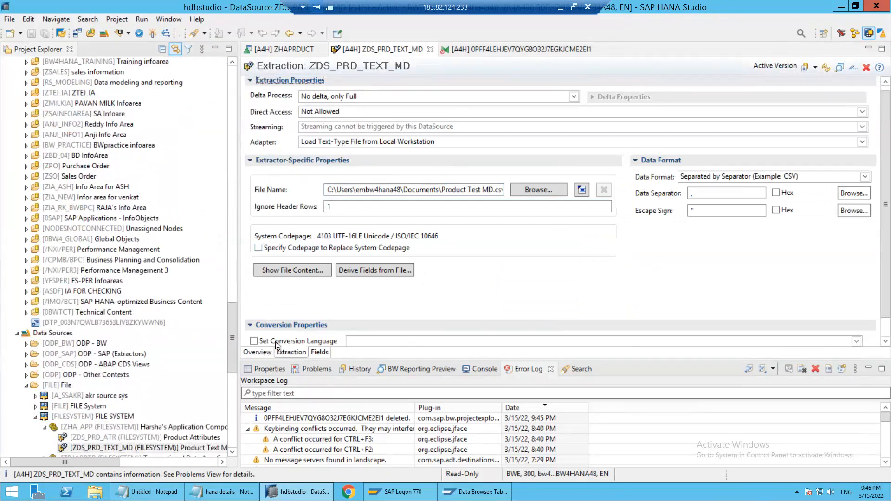
click(256, 351)
click(299, 349)
scroll(335, 99, up, 1)
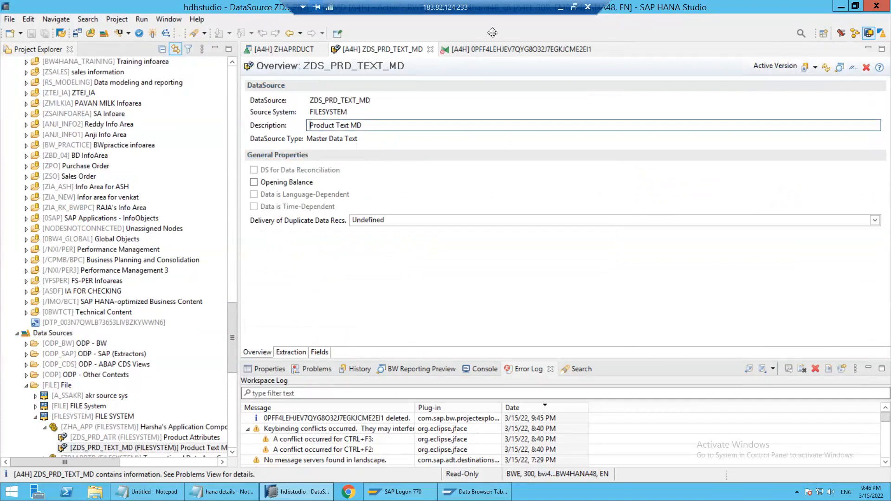
right_click(353, 48)
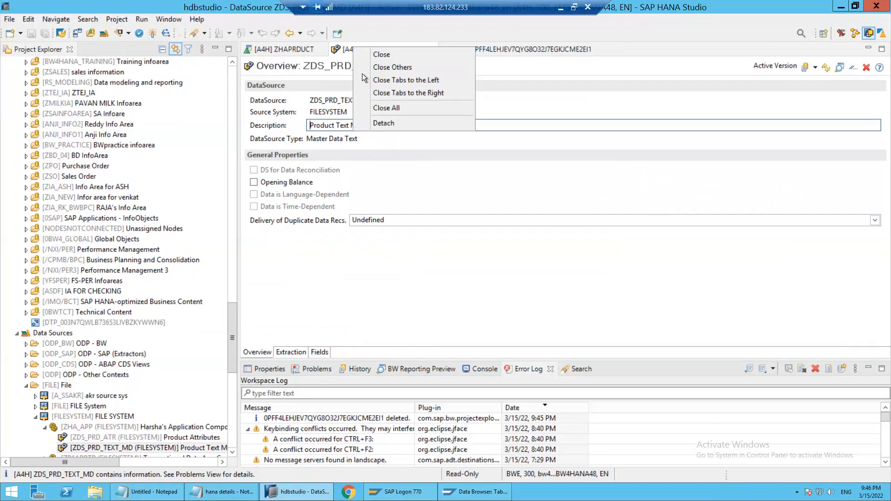
click(381, 55)
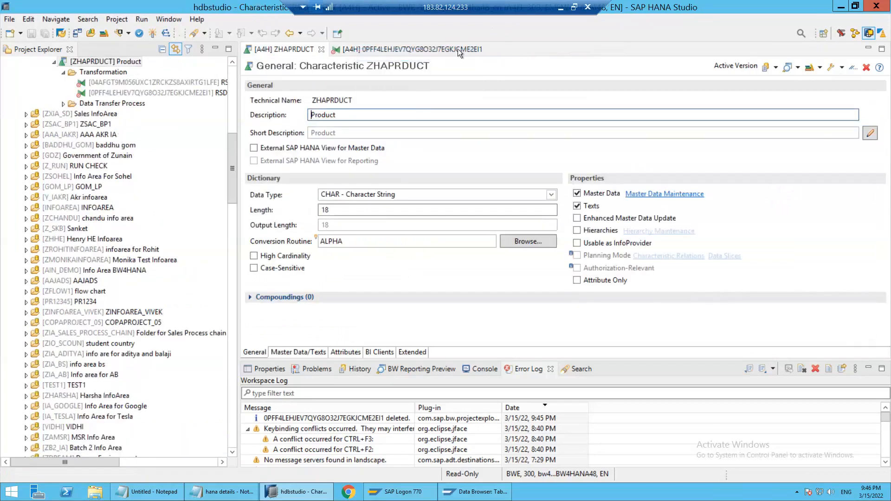
click(490, 49)
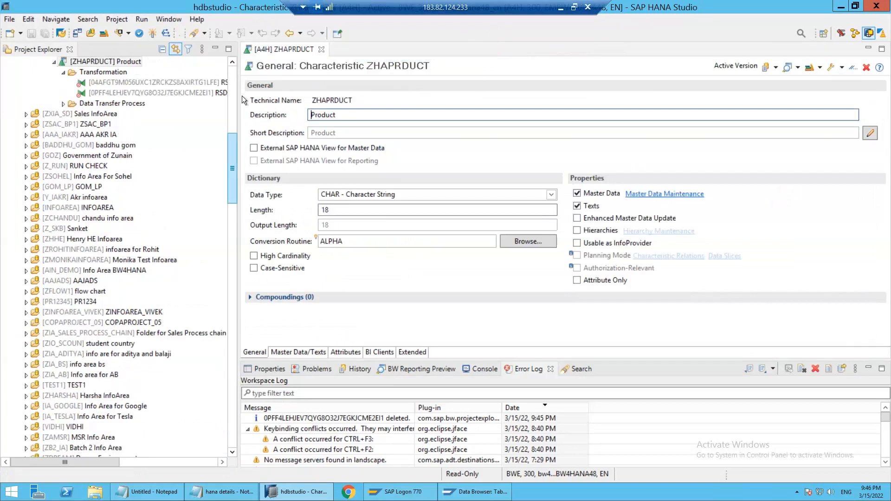
Refresh the Class Objects InfoArea (ZHA_CLASS) under Favorites
drag(233, 165, 241, 95)
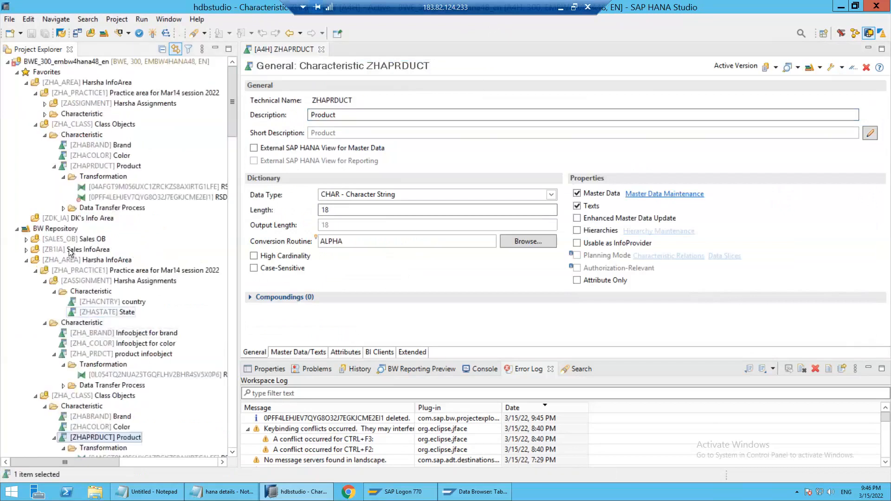
click(67, 125)
right_click(67, 127)
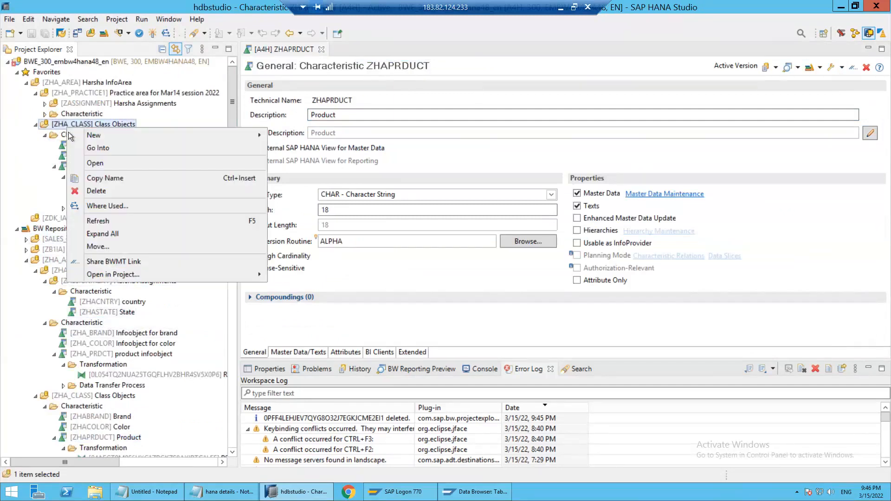
click(124, 221)
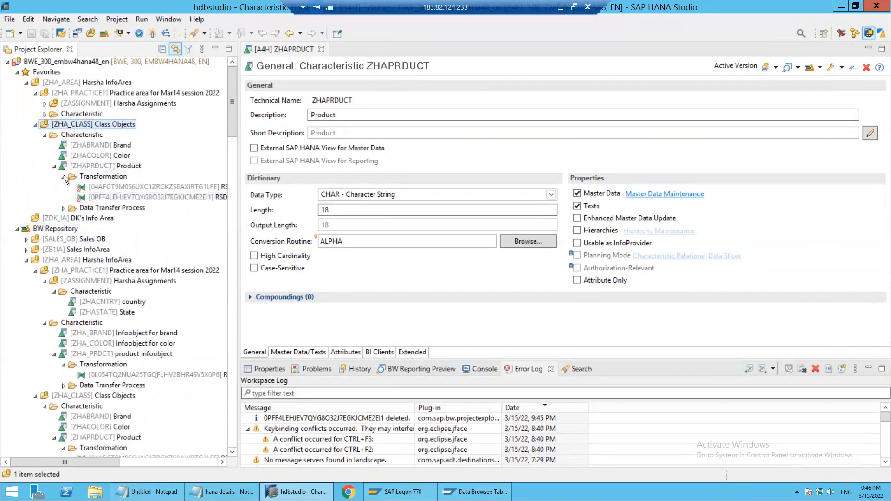
click(63, 177)
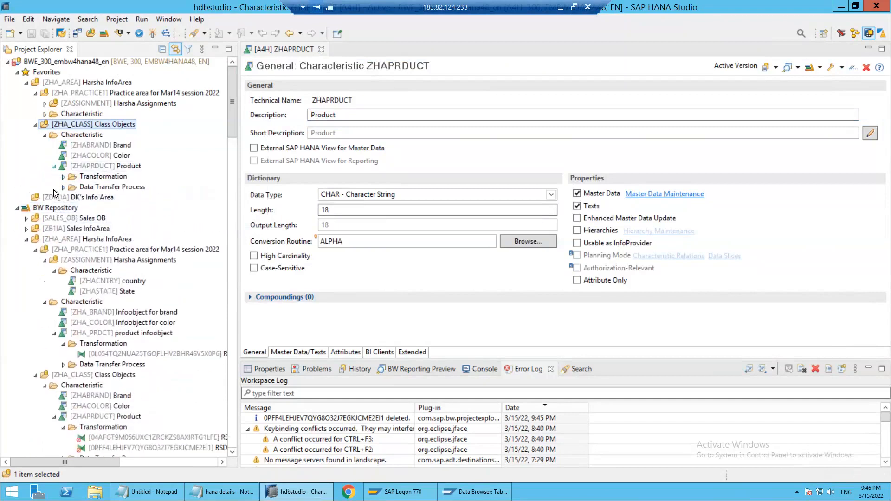
click(54, 166)
click(82, 164)
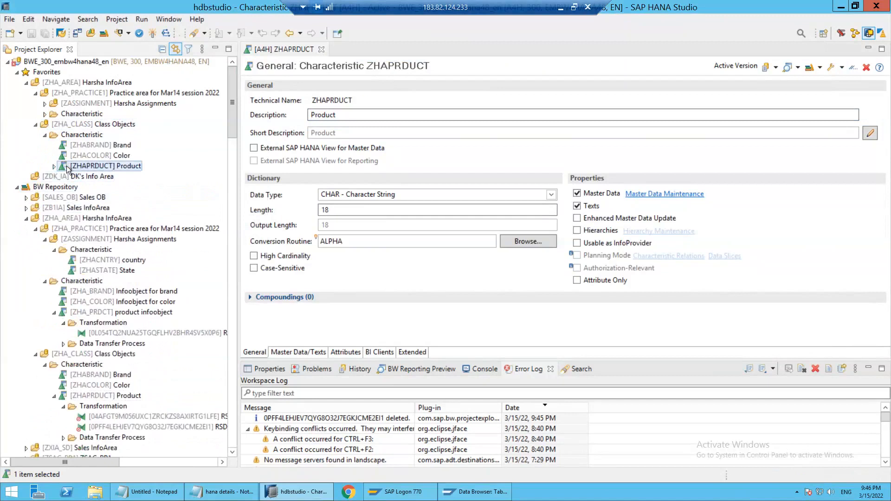
right_click(67, 168)
mouse_move(116, 180)
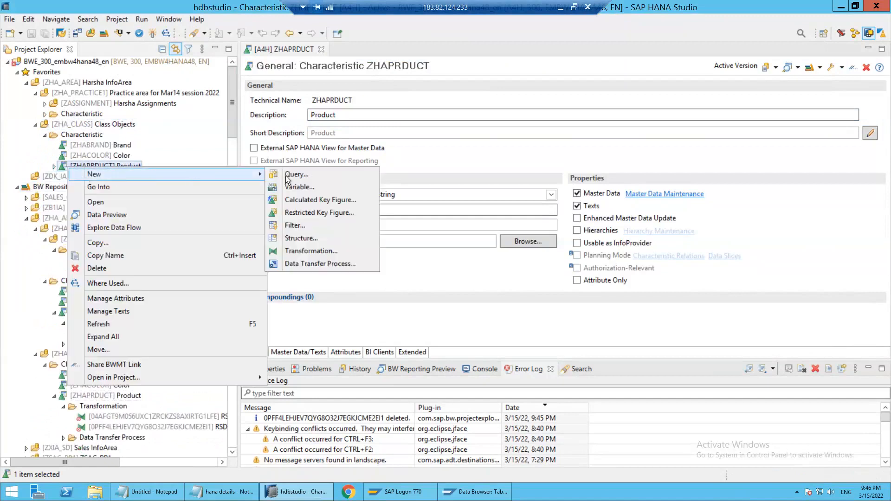
click(307, 251)
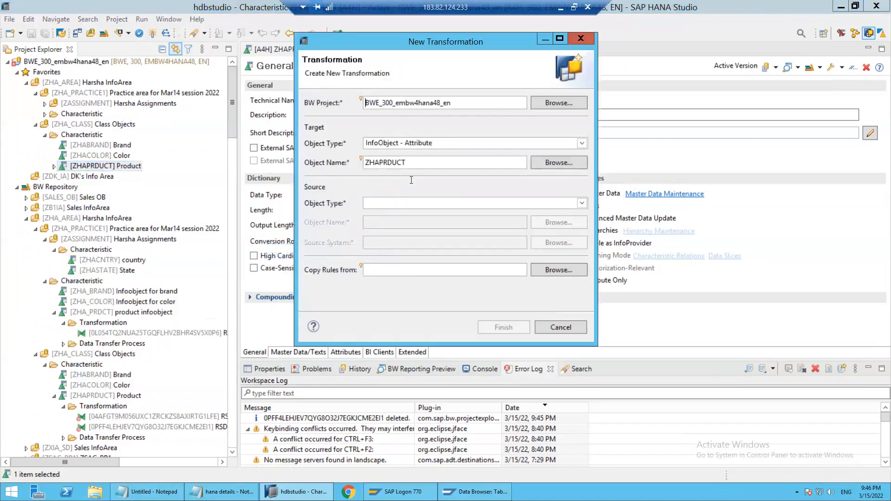
click(411, 203)
click(379, 143)
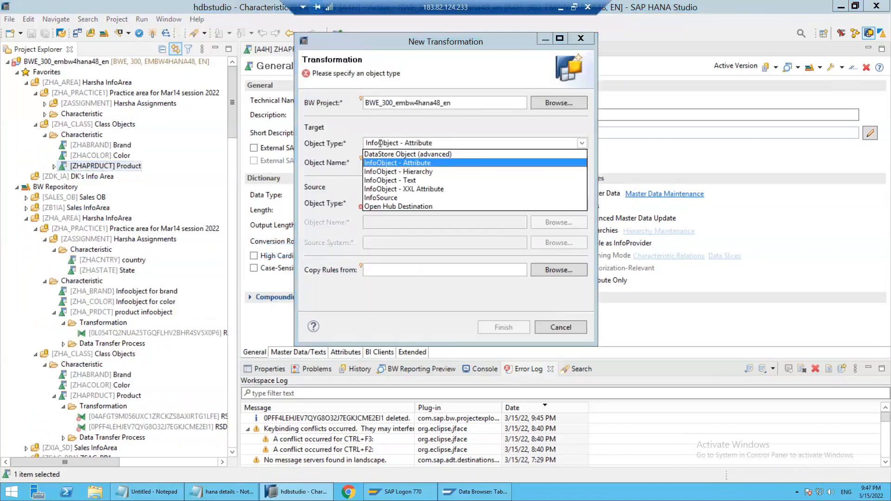
click(326, 148)
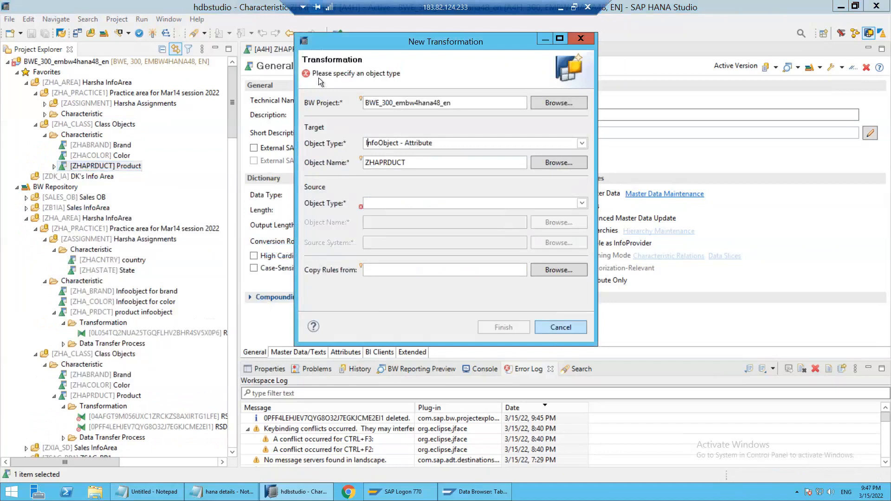
key(Escape)
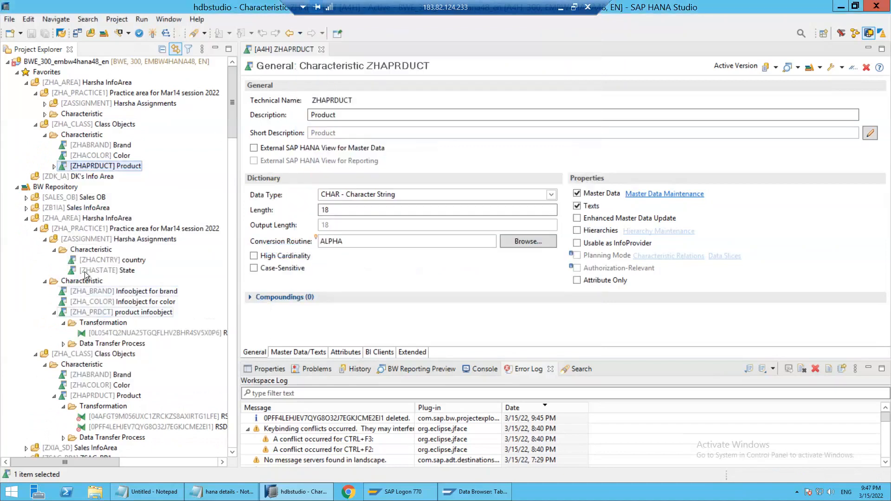
Delete the transformation 0PFF4LEHJEV7QYG8O32J7EGKJCME2EI1 of ZHAPRDUCT in the Class Objects InfoArea
click(54, 166)
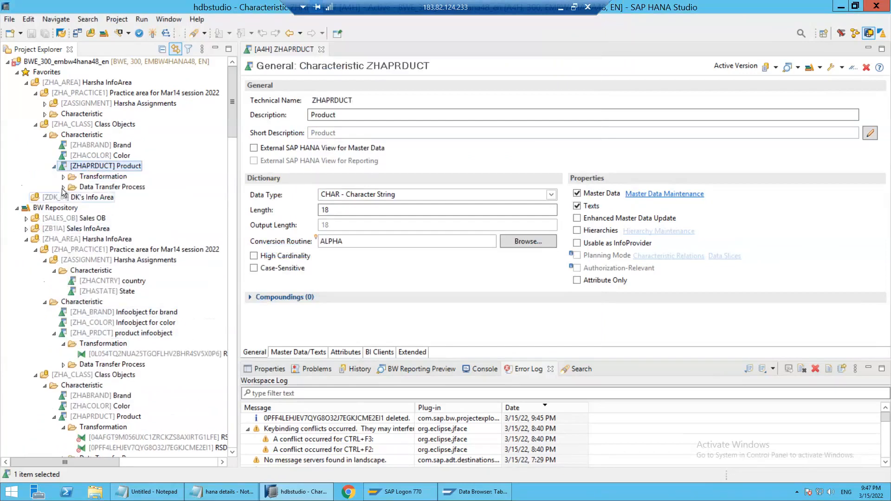
click(63, 186)
click(63, 177)
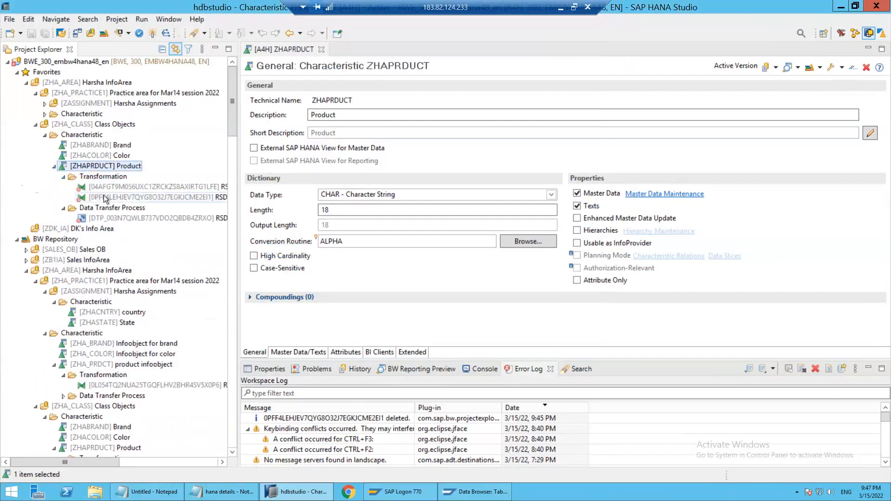
right_click(104, 199)
key(Down)
key(Down)
key(Down)
key(Down)
key(Down)
key(Return)
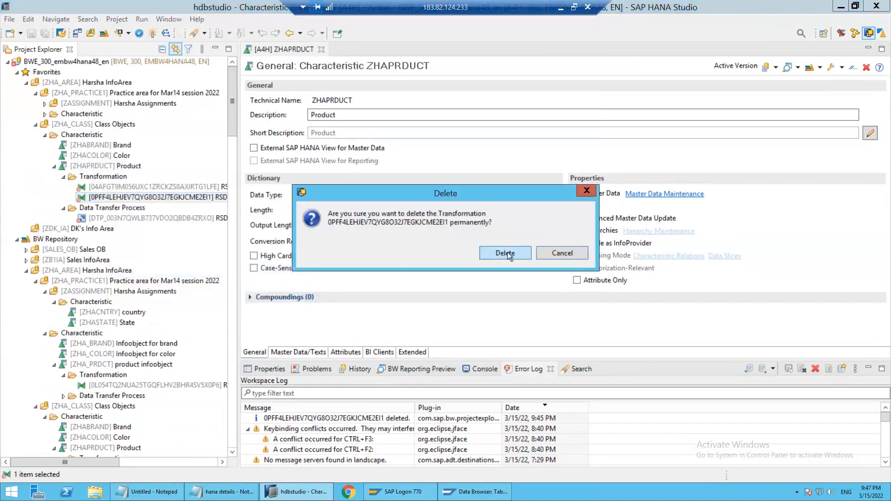
key(Return)
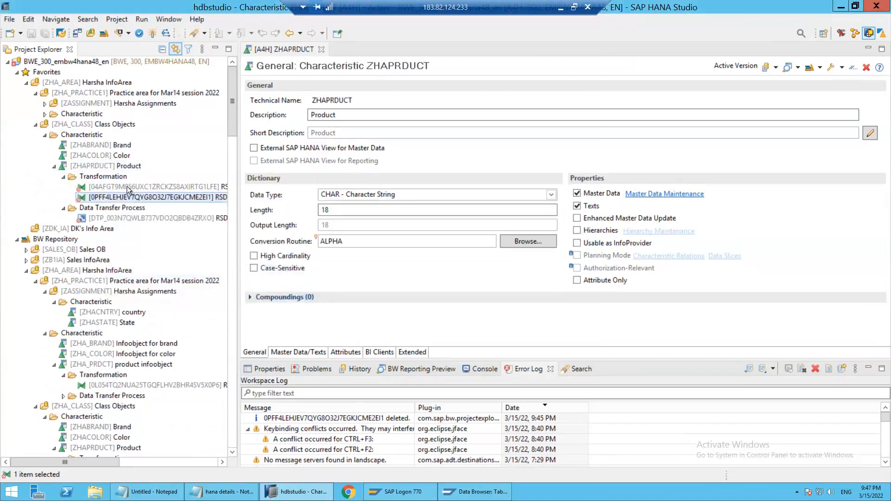
Review the field mapping rules of ZHAPRDUCT's remaining transformation from ZDS_ZHAPRDUCT_ATTR, and close its editor
double_click(144, 188)
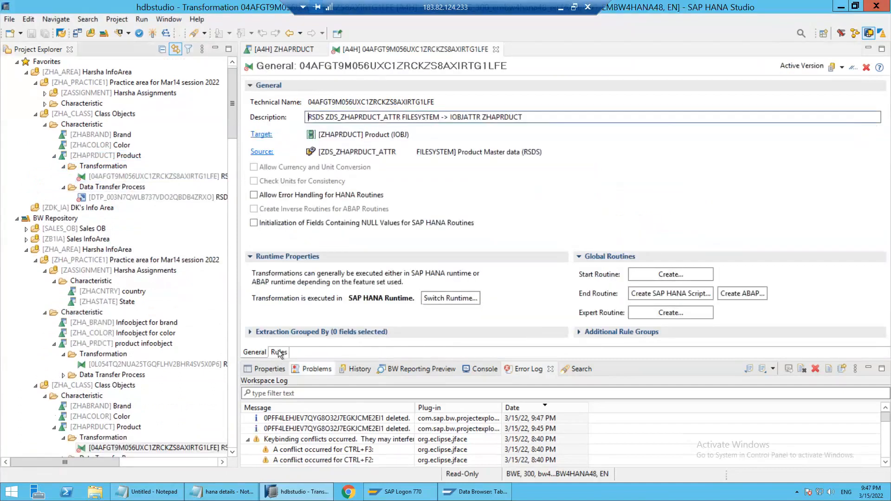
click(278, 351)
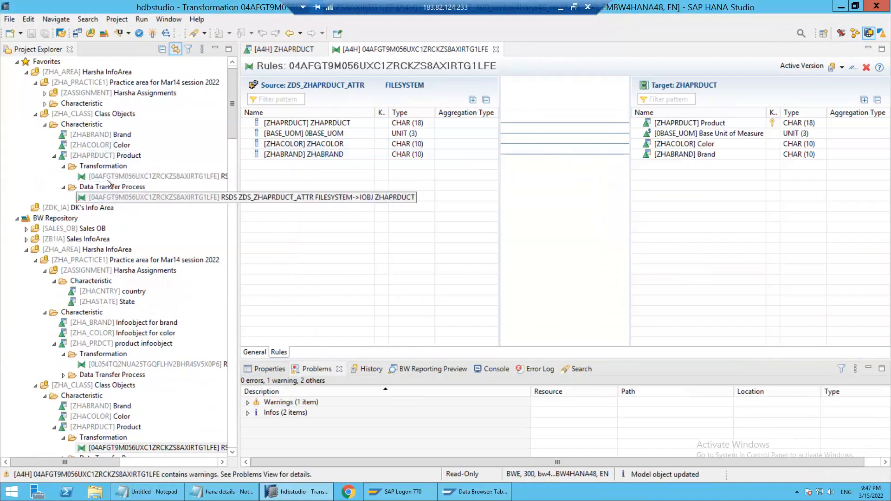
click(496, 49)
Start a new transformation for ZHAPRDUCT with the target object type InfoObject - Text
click(93, 157)
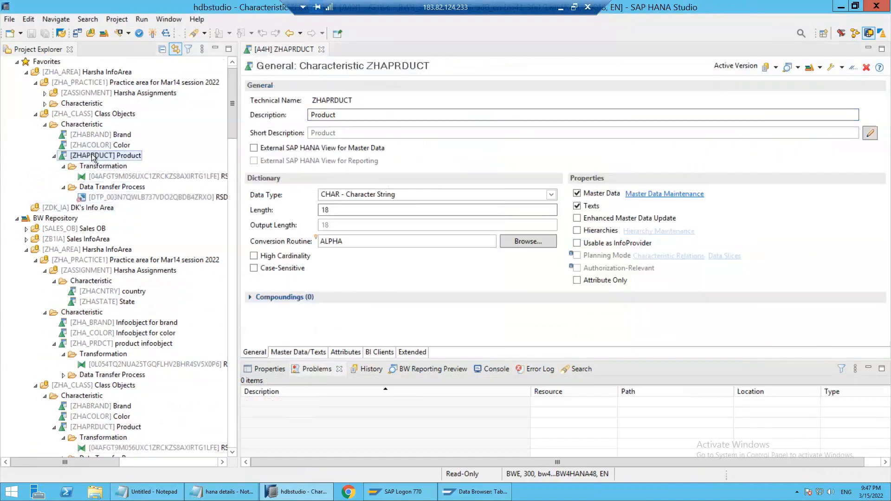
right_click(94, 156)
mouse_move(195, 161)
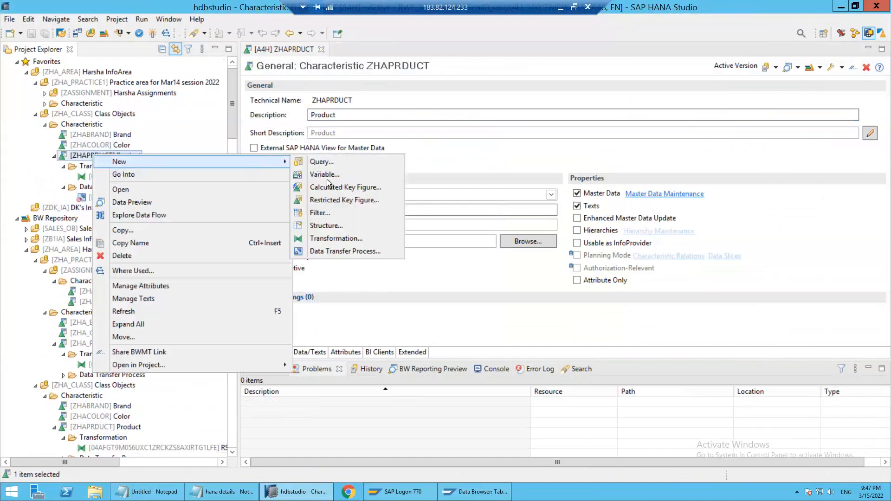
click(324, 235)
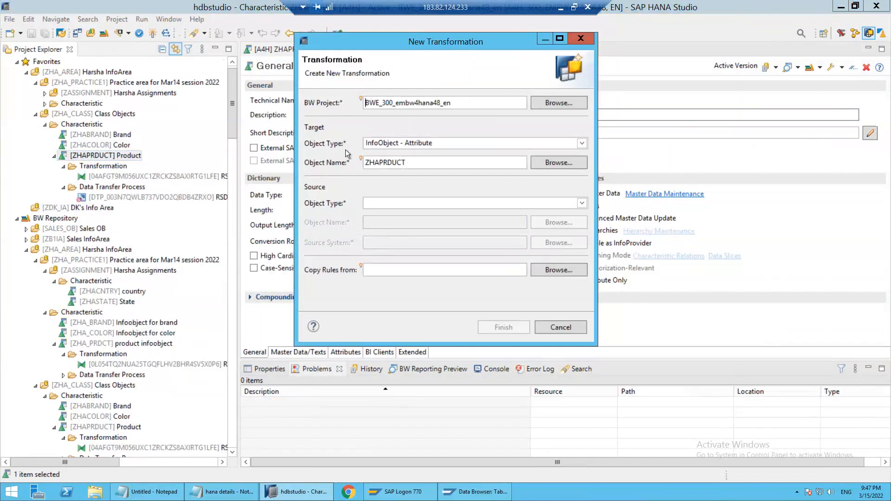
click(583, 144)
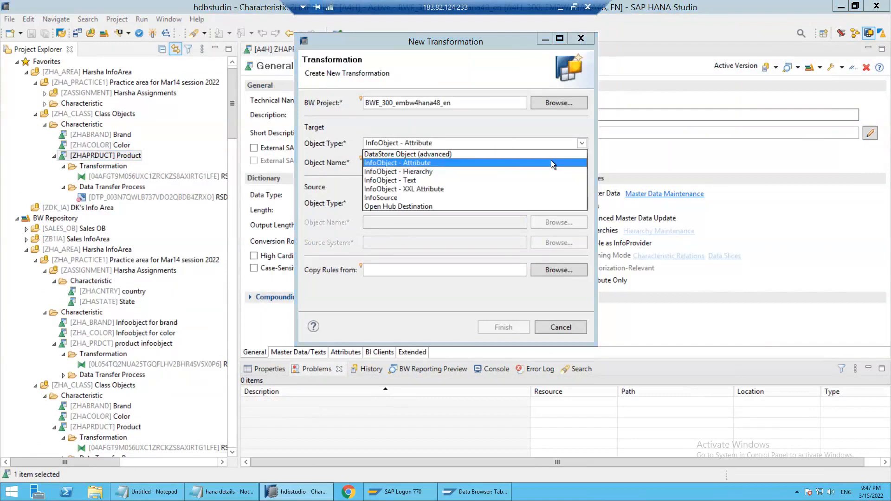
click(409, 181)
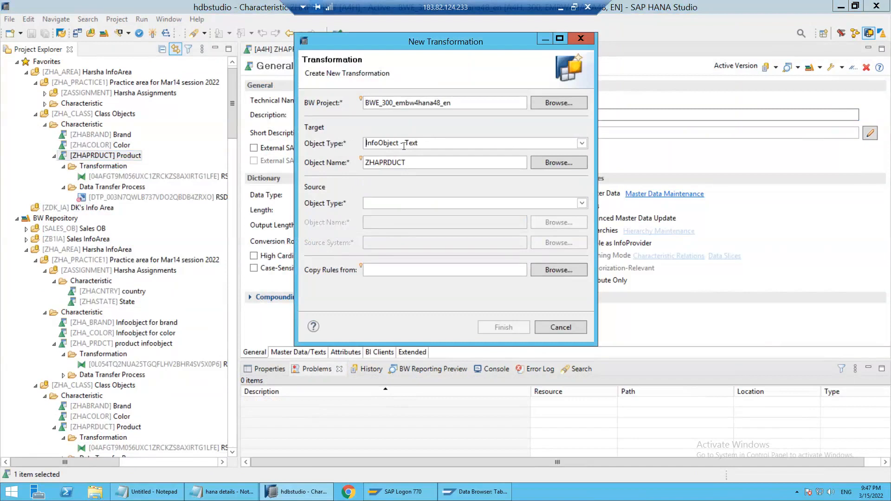
Create the transformation with DataSource ZDS_PRD_TEXT_MD from FILESYSTEM as its source, and display its field mapping rules
click(581, 203)
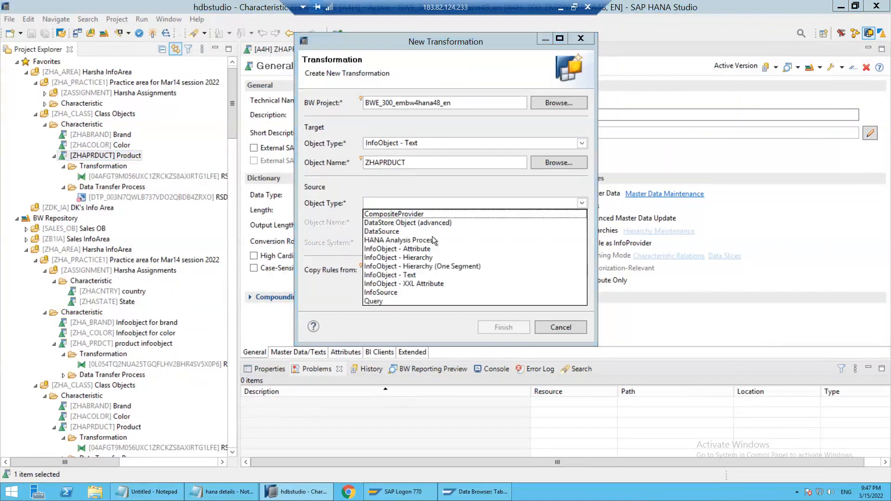
click(401, 231)
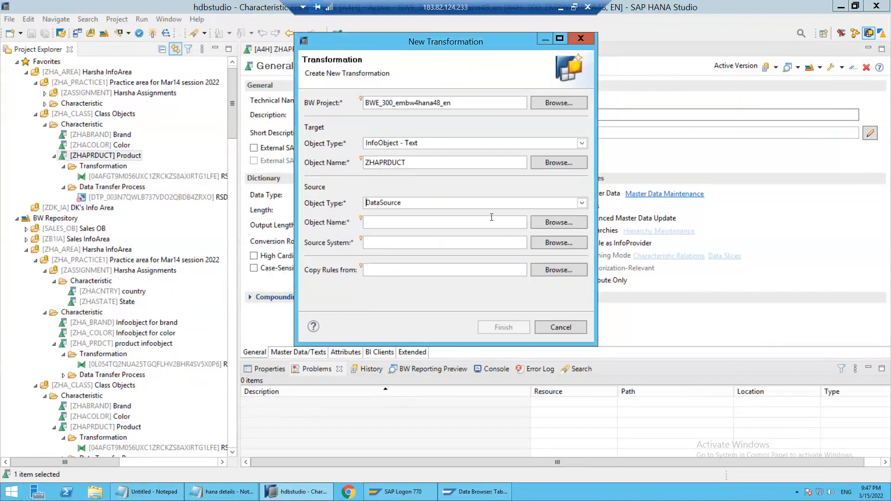
click(538, 223)
text(ZDS_PRD_TEXT_MD)
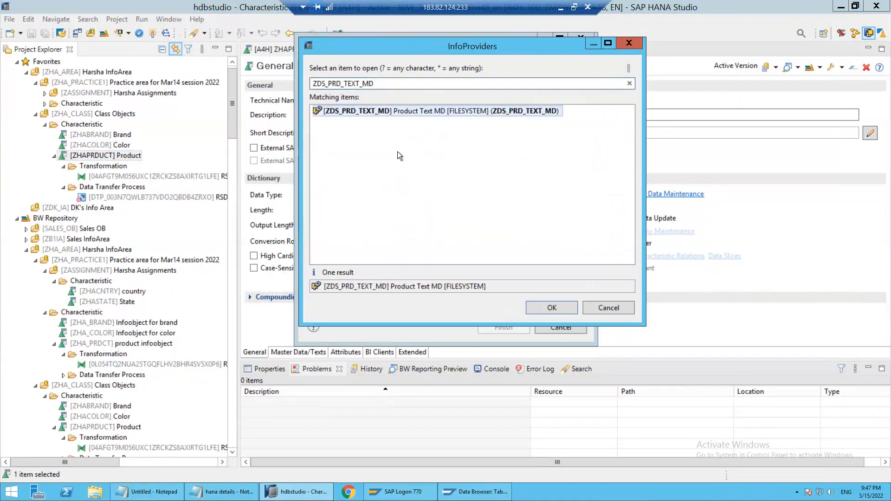
key(Return)
click(504, 327)
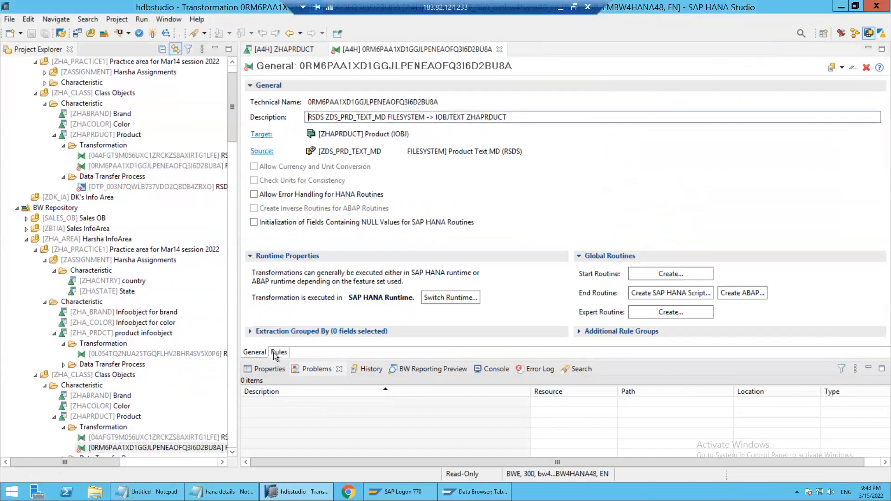
click(284, 352)
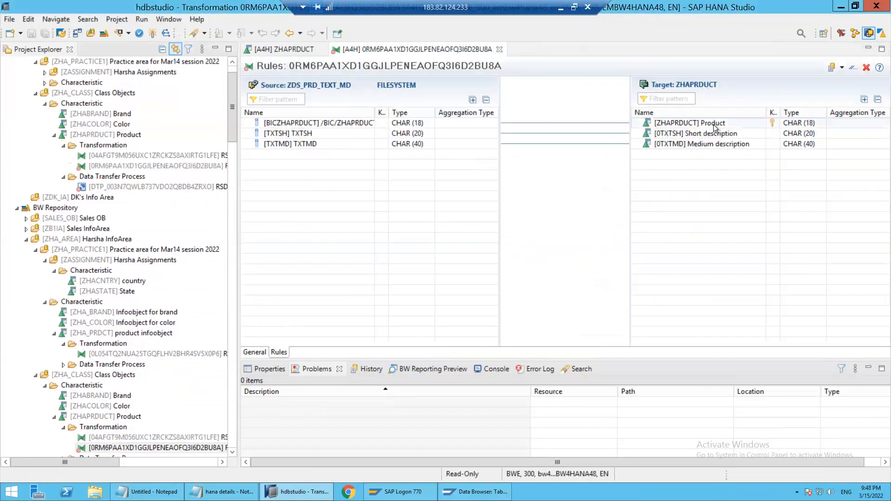
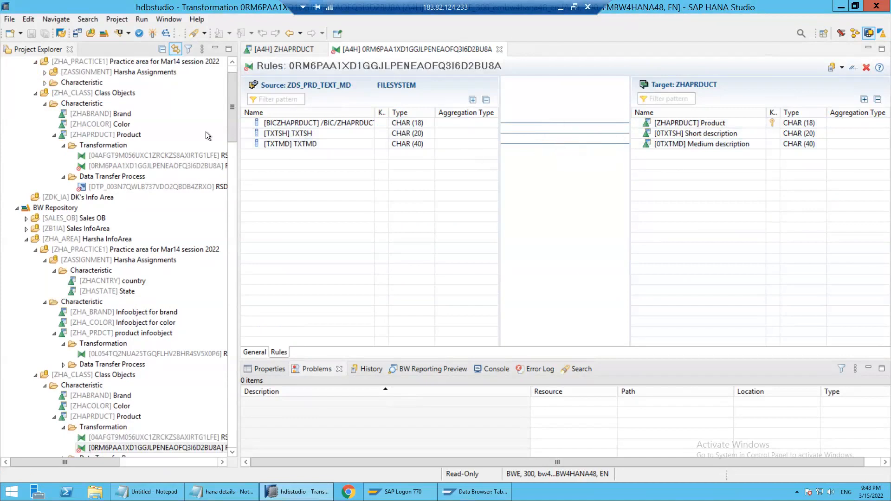
Activate the new transformation from DataSource ZDS_PRD_TEXT_MD to InfoObject ZHAPRDUCT
click(154, 34)
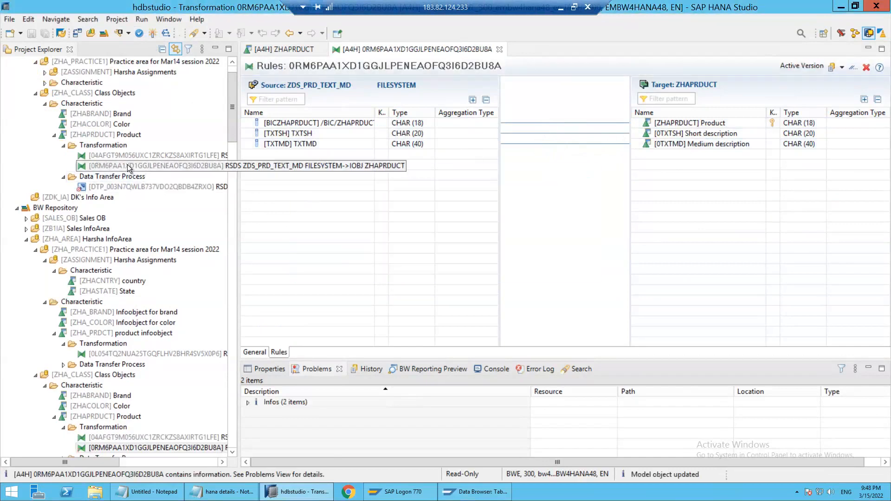
right_click(128, 165)
mouse_move(156, 174)
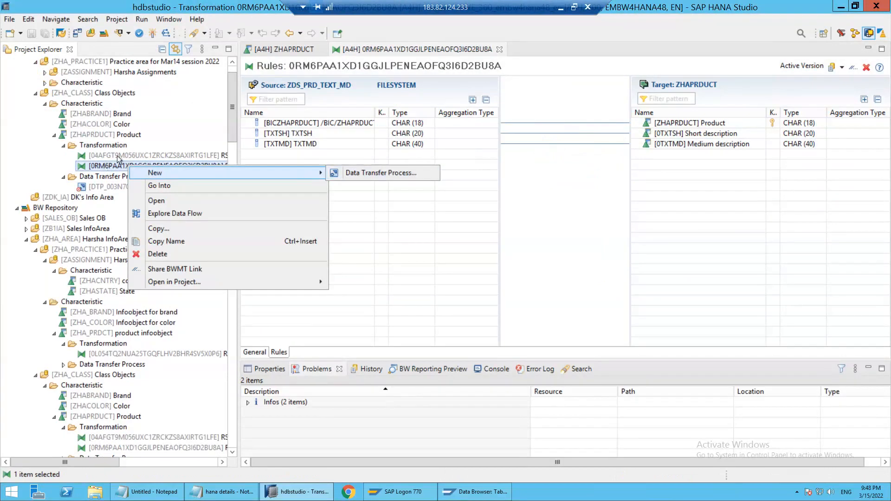
click(134, 137)
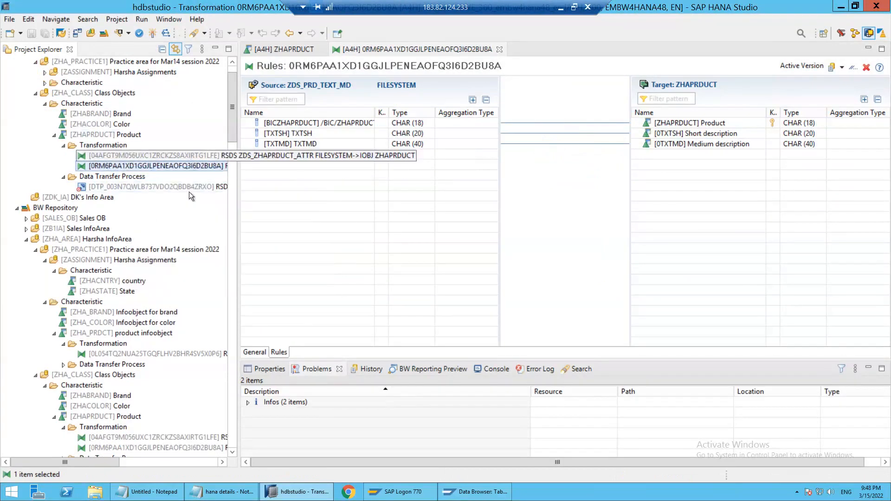
right_click(125, 166)
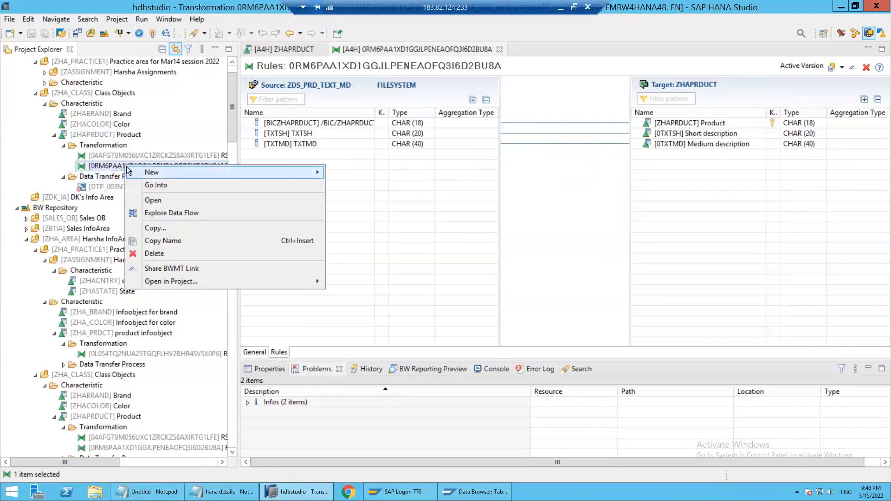
mouse_move(158, 173)
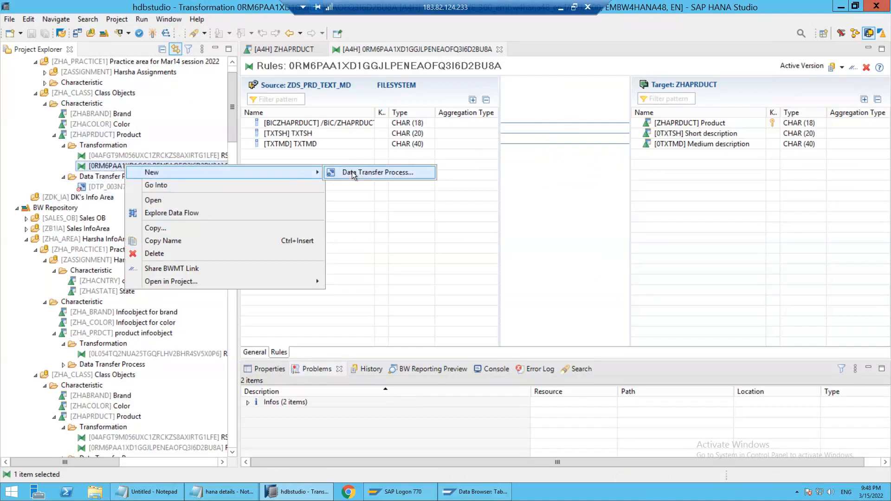
click(108, 178)
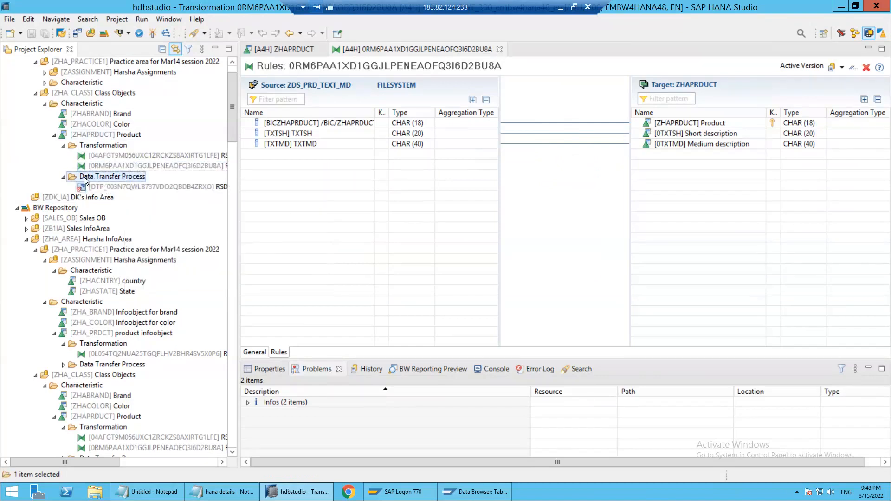
right_click(122, 180)
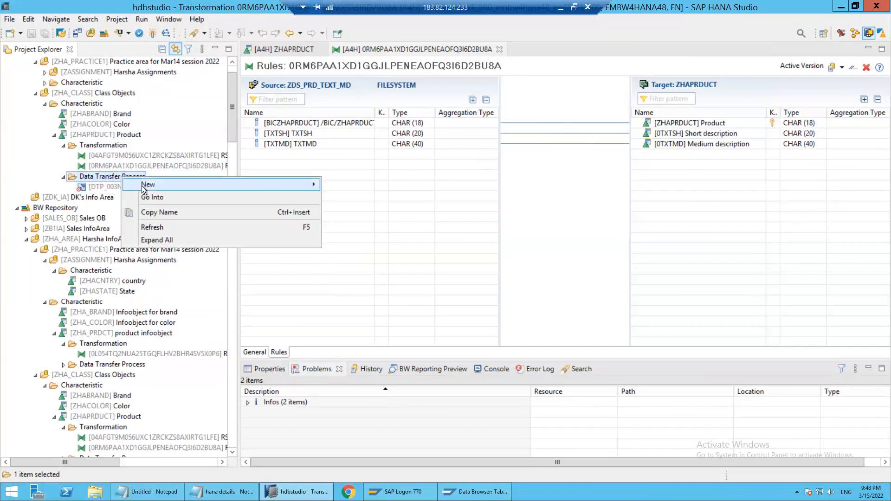
mouse_move(144, 184)
click(330, 185)
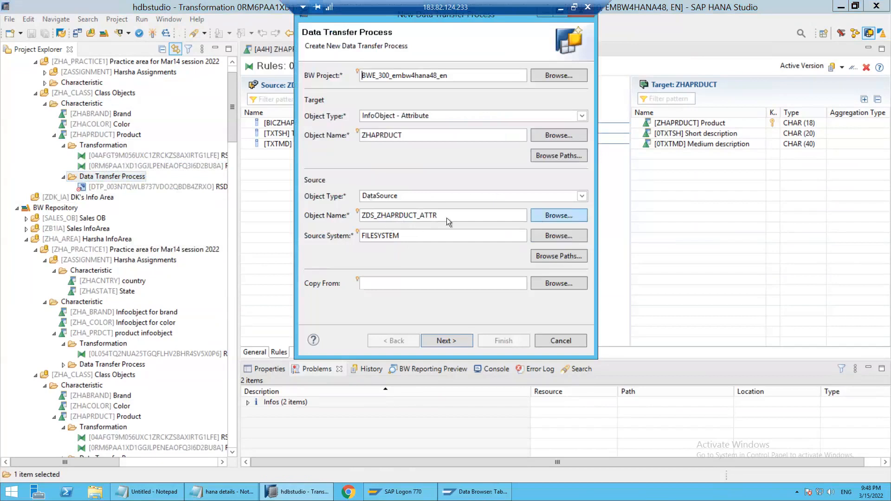
click(541, 215)
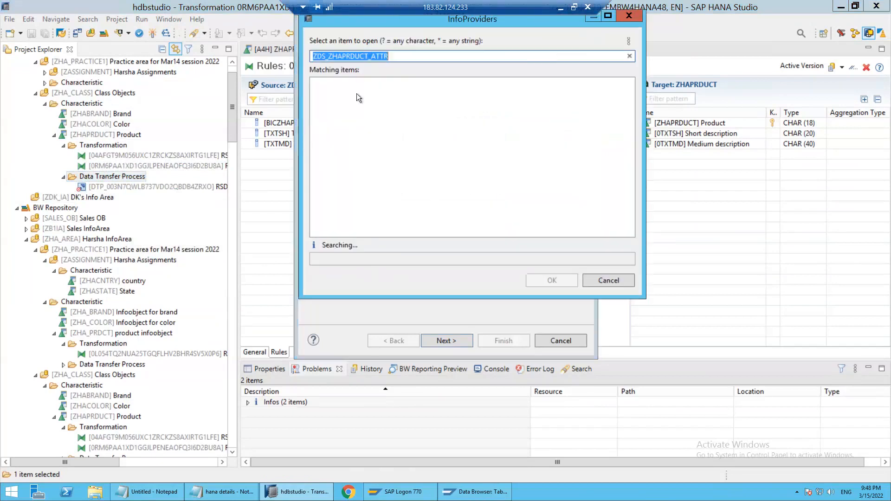
click(559, 281)
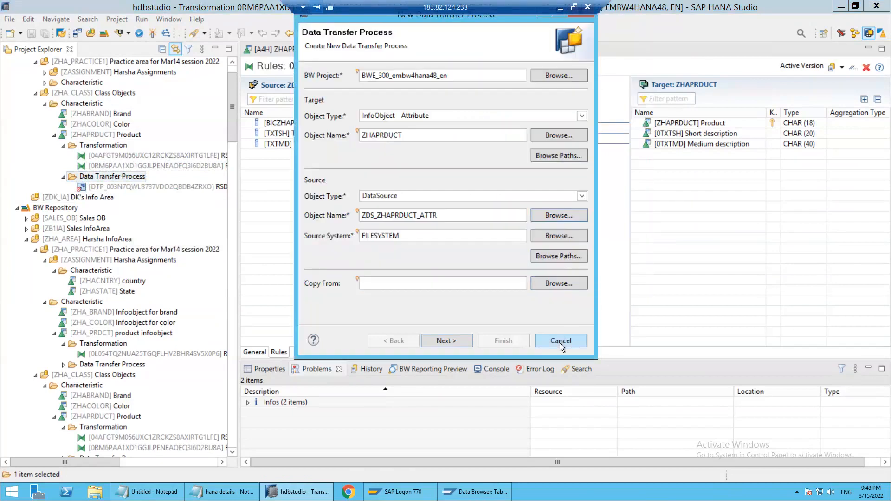
key(Escape)
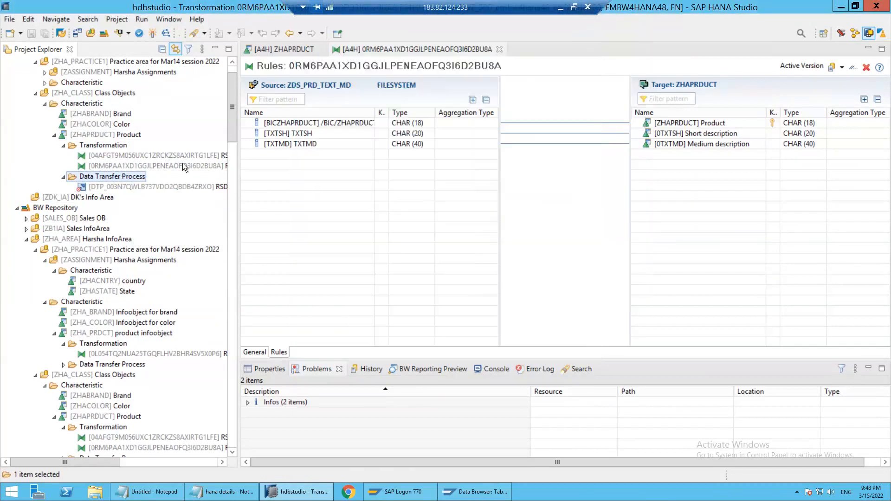
Create a data transfer process from the ZDS_PRD_TEXT_MD transformation to the ZHAPRDUCT texts, and activate it
click(143, 166)
right_click(143, 170)
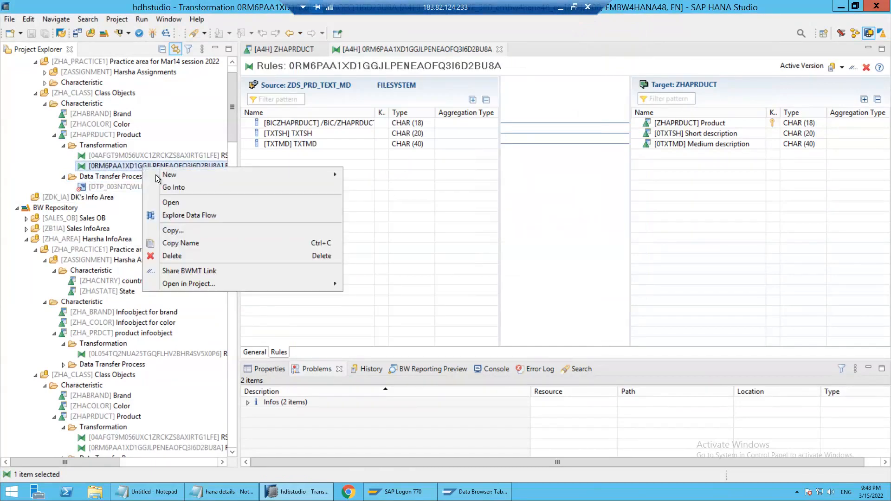
mouse_move(168, 175)
click(382, 175)
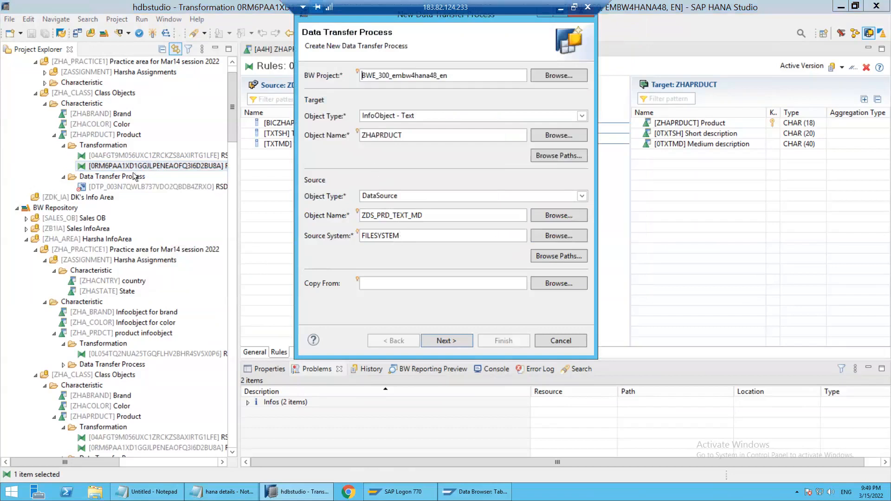
click(447, 340)
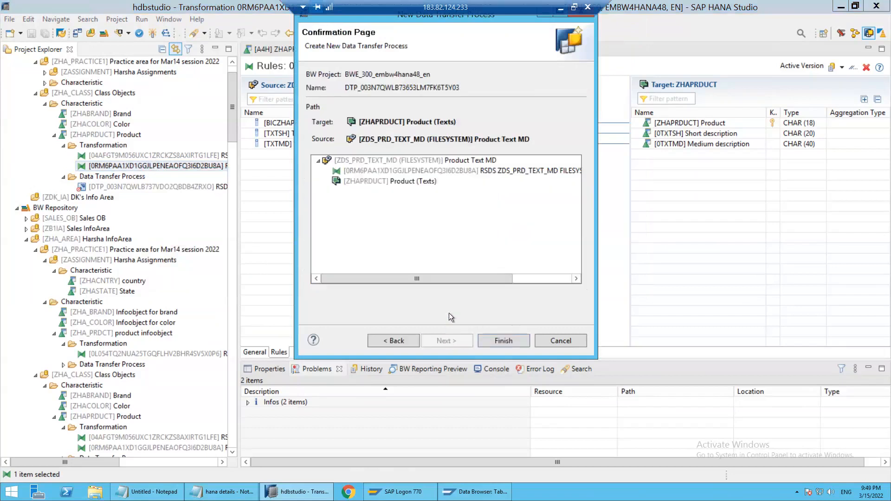
click(503, 342)
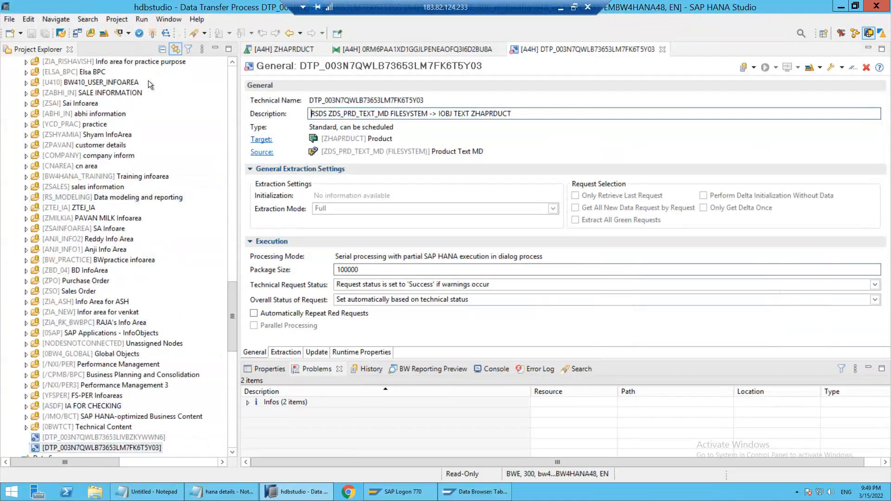
click(152, 33)
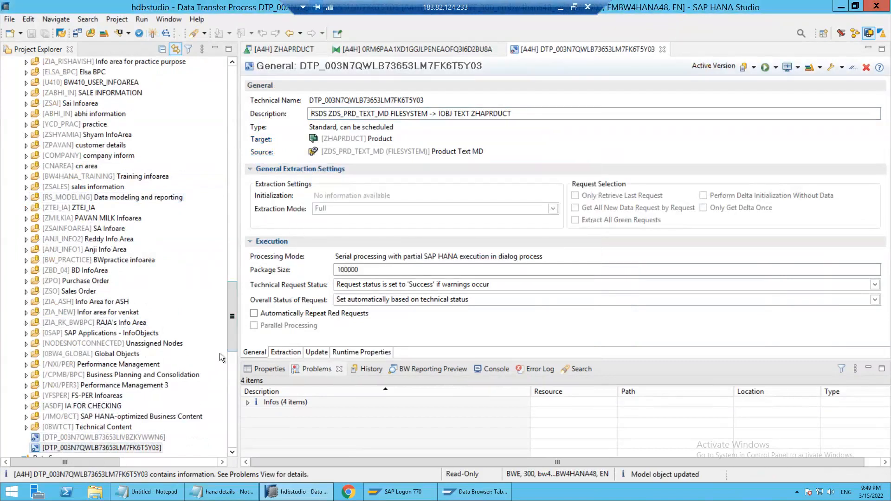
Refresh the ZHAPRDUCT characteristic under Class Objects in Favorites to update its list of data transfer processes
drag(233, 325, 224, 86)
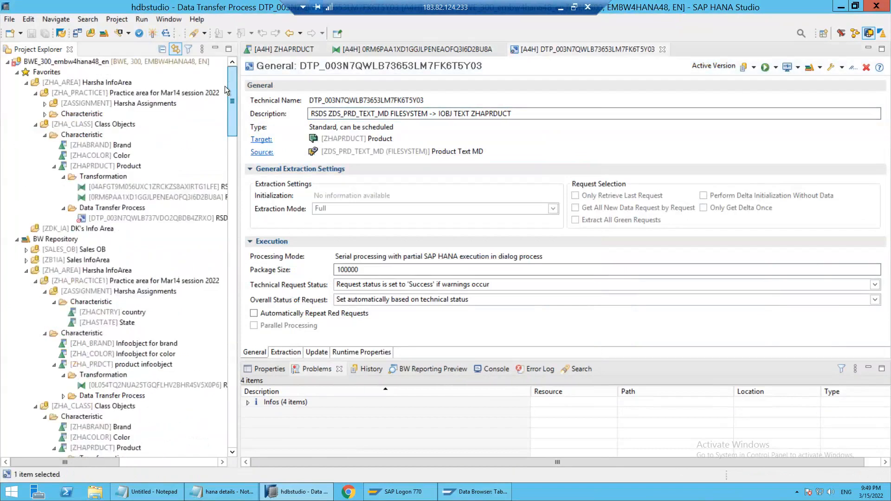
double_click(93, 169)
right_click(93, 169)
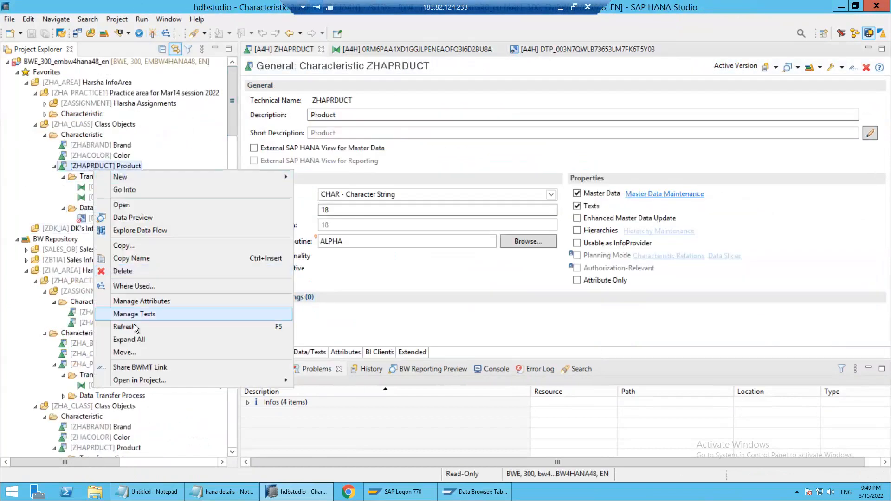
click(124, 326)
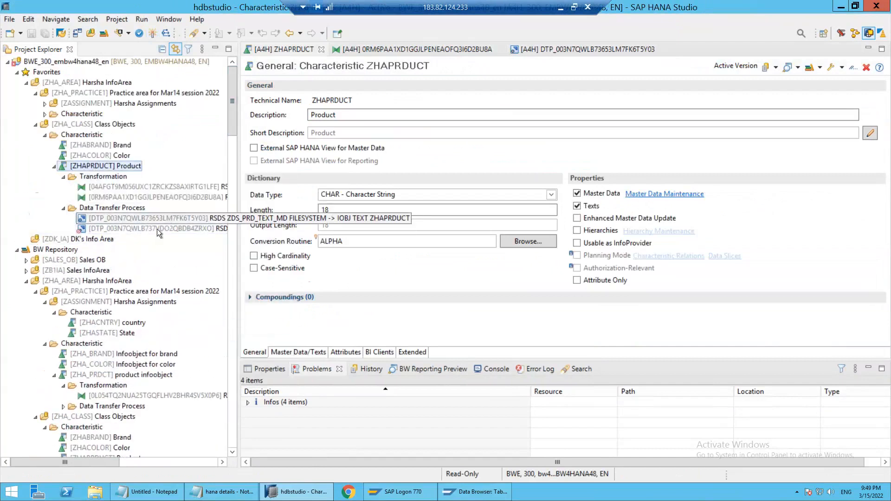
click(156, 231)
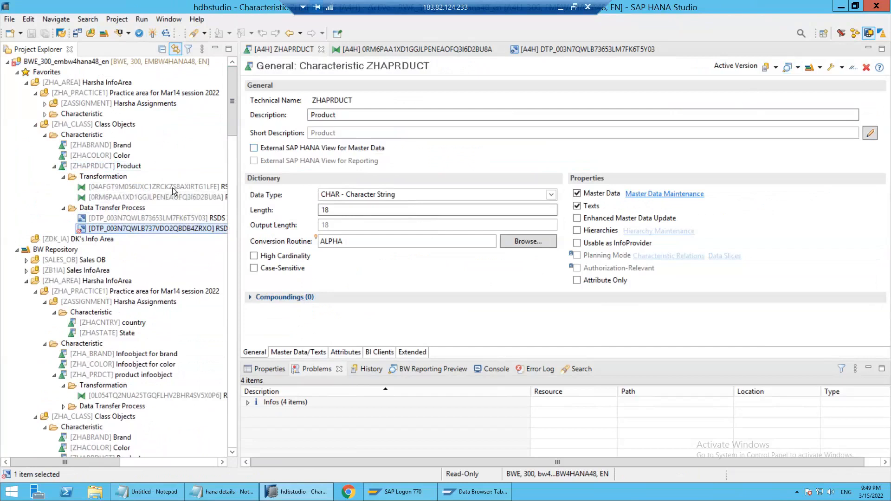
Review the new data transfer process's extraction settings: the source file path, ignored header rows and data separator
click(539, 52)
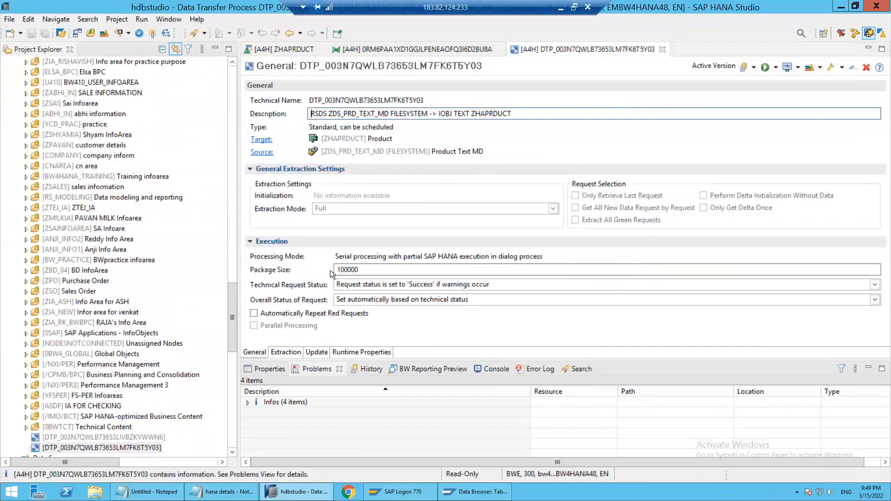
click(289, 353)
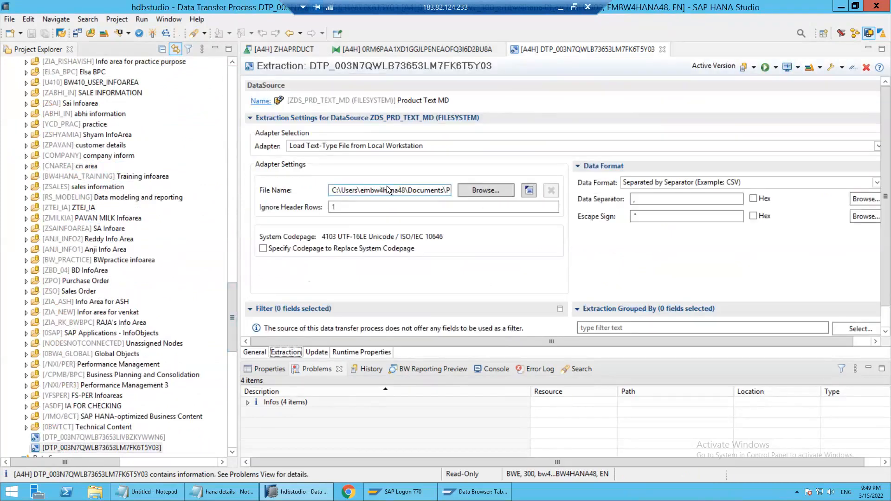
drag(359, 191, 456, 197)
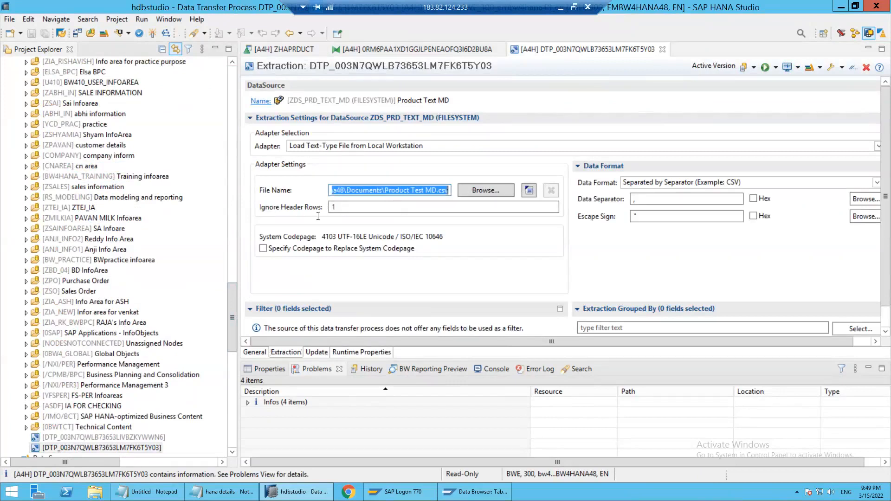
click(372, 191)
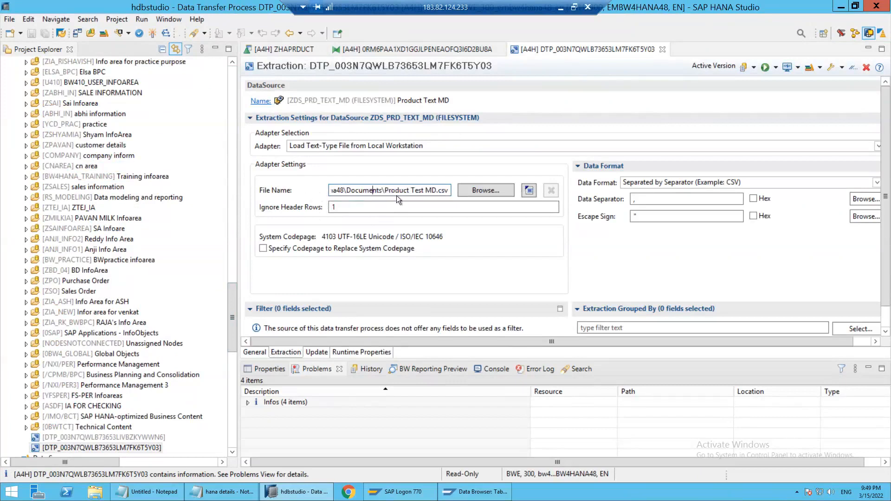
click(408, 191)
click(396, 209)
click(680, 200)
Execute the ZHAPRDUCT text data transfer process with Serial Partial SAP HANA Execution in Dialog Process
click(764, 68)
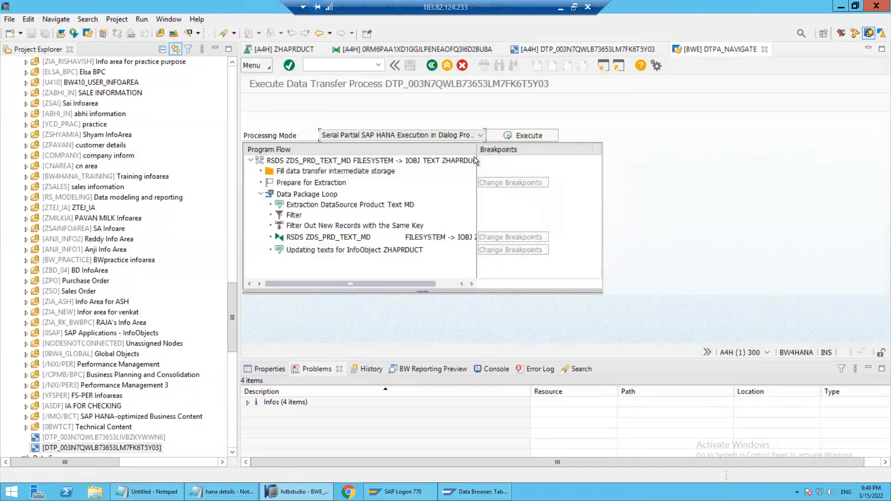
click(511, 135)
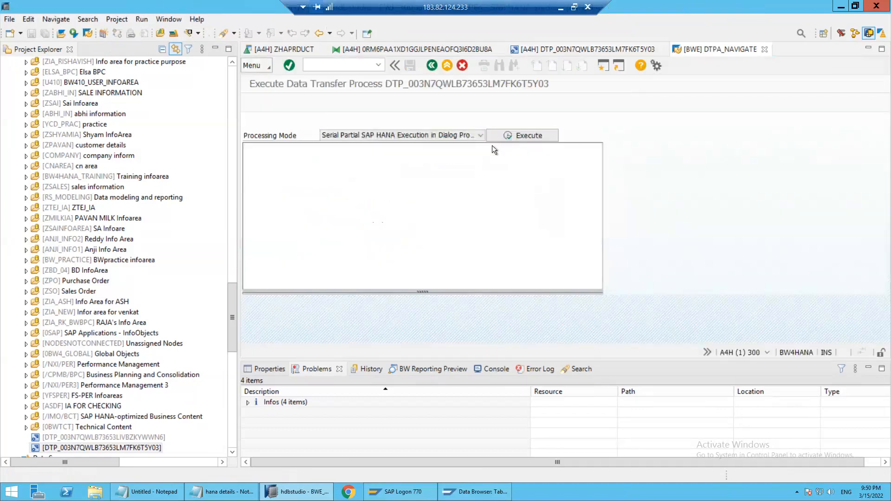
click(504, 354)
click(279, 346)
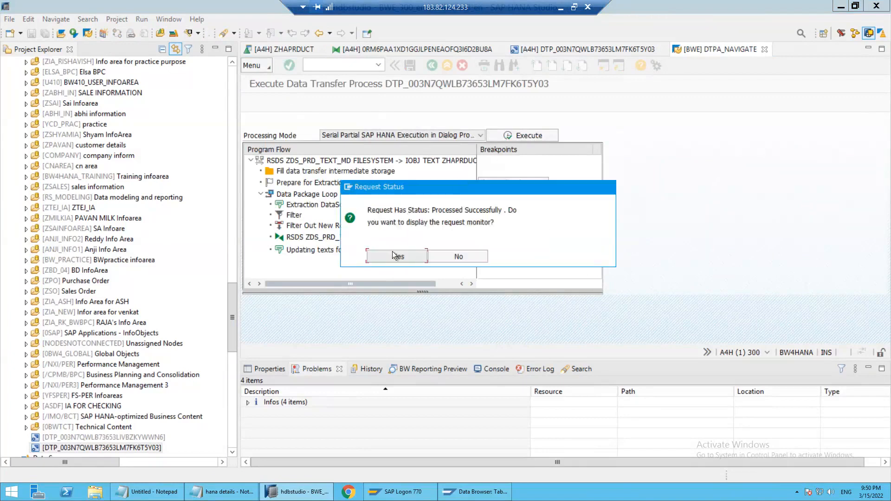
Display the request monitor for the executed load and examine the processing details of its data packages
click(394, 255)
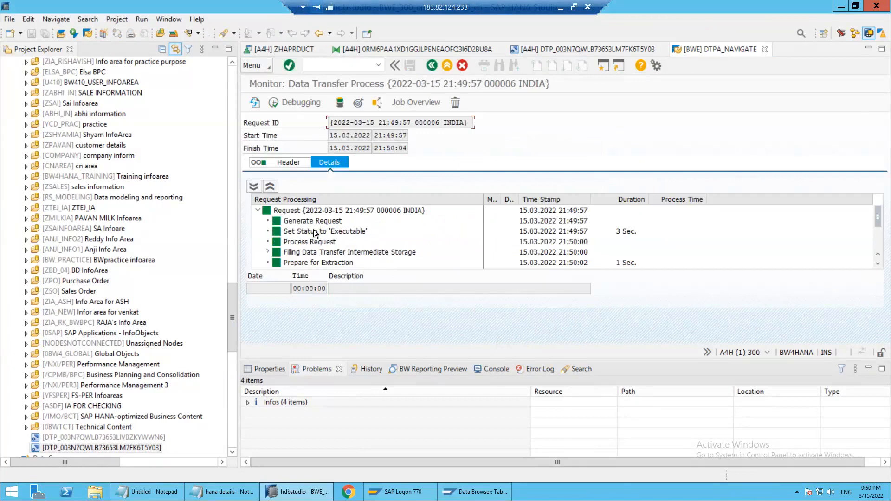
click(314, 230)
scroll(310, 244, down, 1)
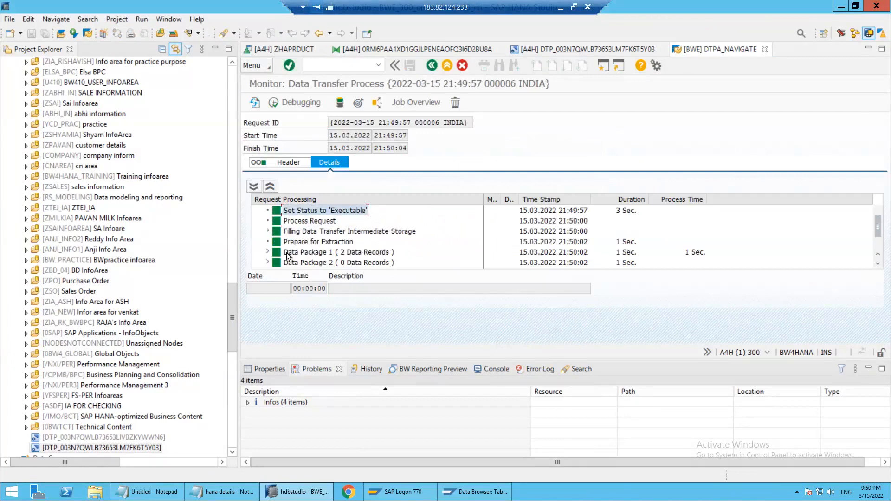
scroll(287, 256, down, 1)
click(263, 252)
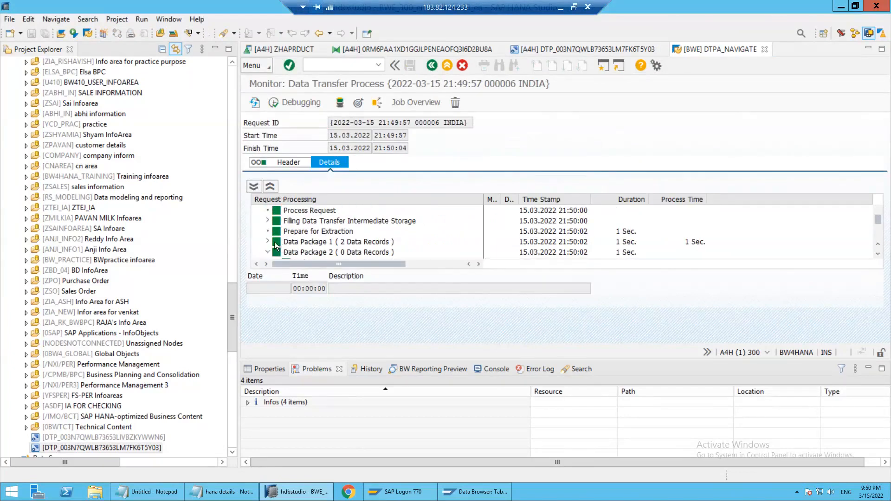
Check the load requests in the administration of the ZHAPRDUCT texts, and return to the request monitor
click(358, 105)
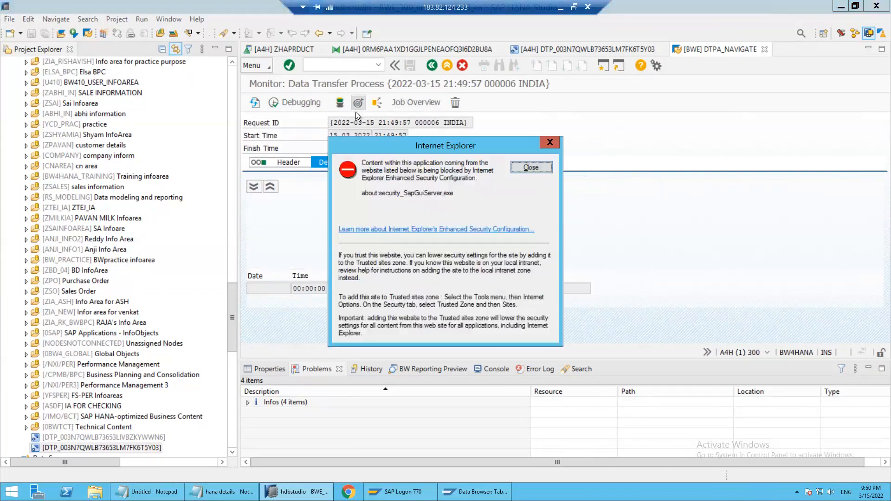
click(537, 168)
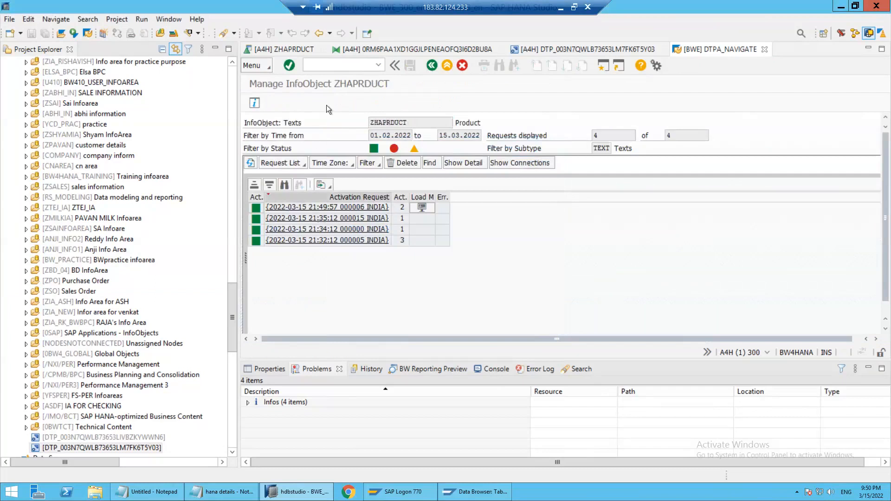
click(428, 65)
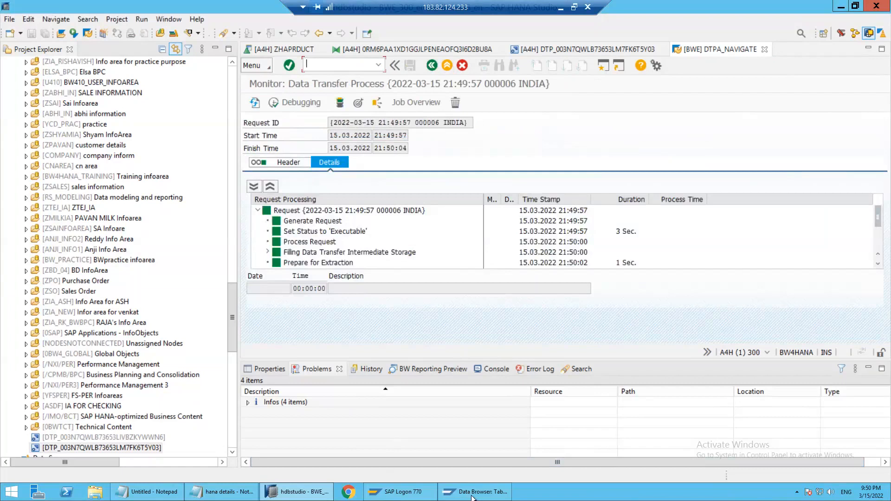
Switch to the SAP GUI data browser session, open program RSPM_MANAGE and choose Characteristic as the object type
mouse_move(475, 492)
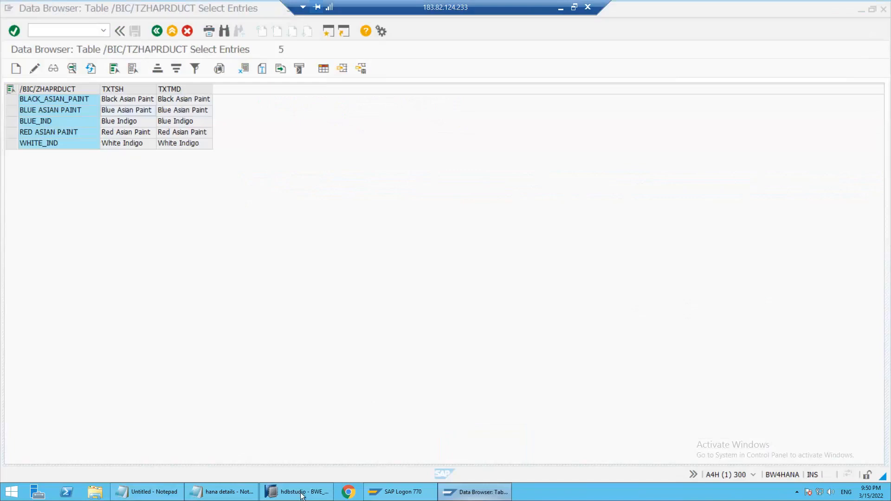
click(301, 495)
click(474, 492)
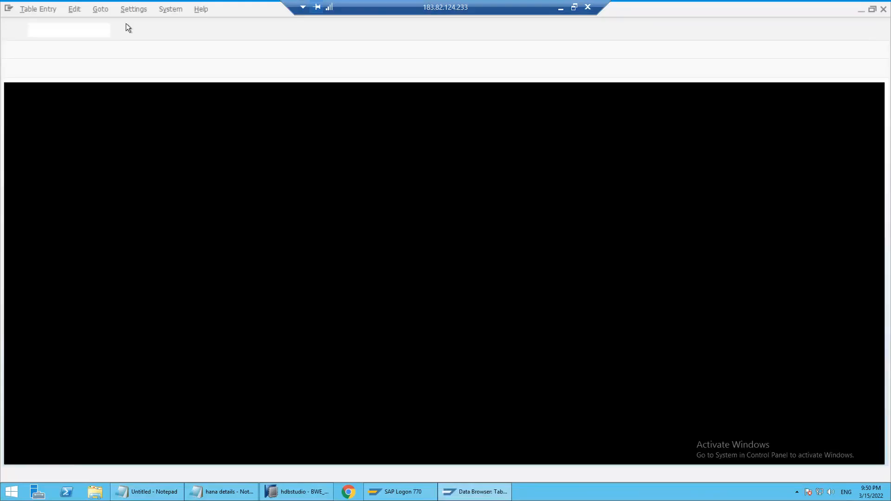
text(/nrsm)
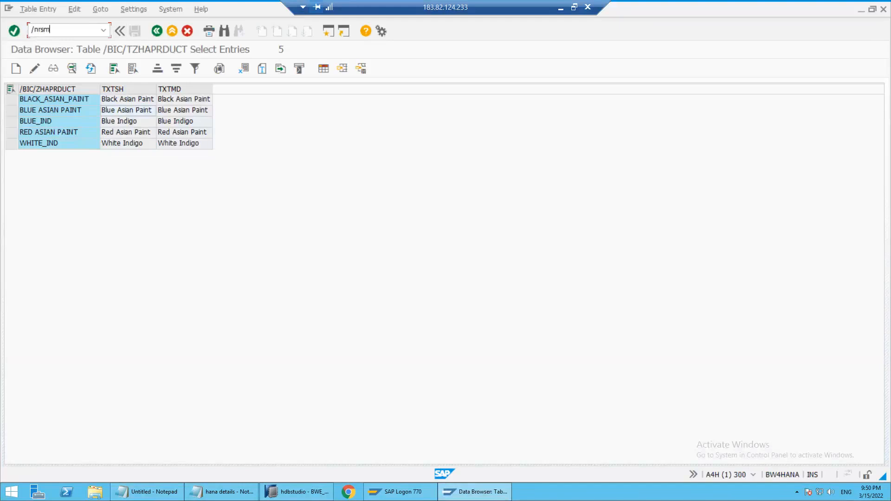
key(Return)
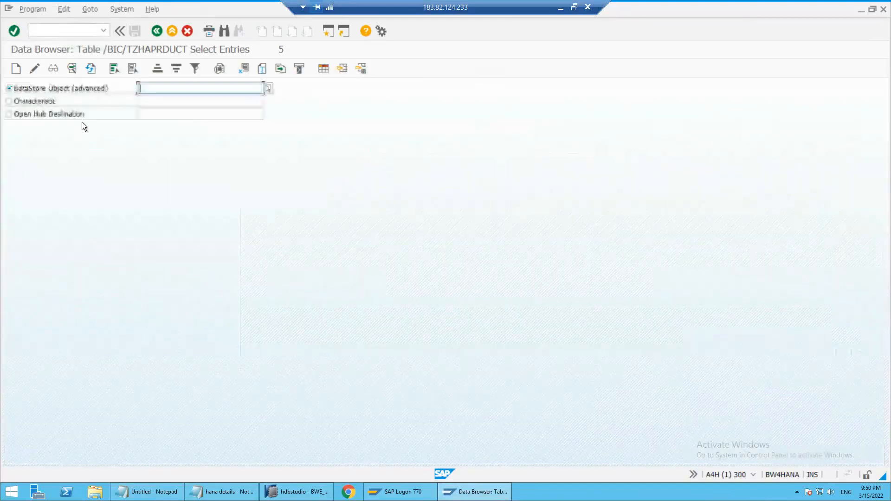
click(22, 100)
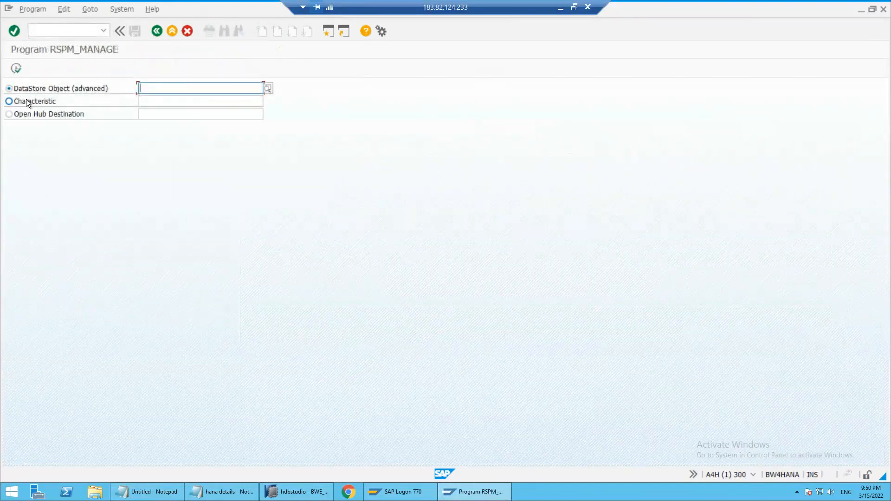
click(156, 99)
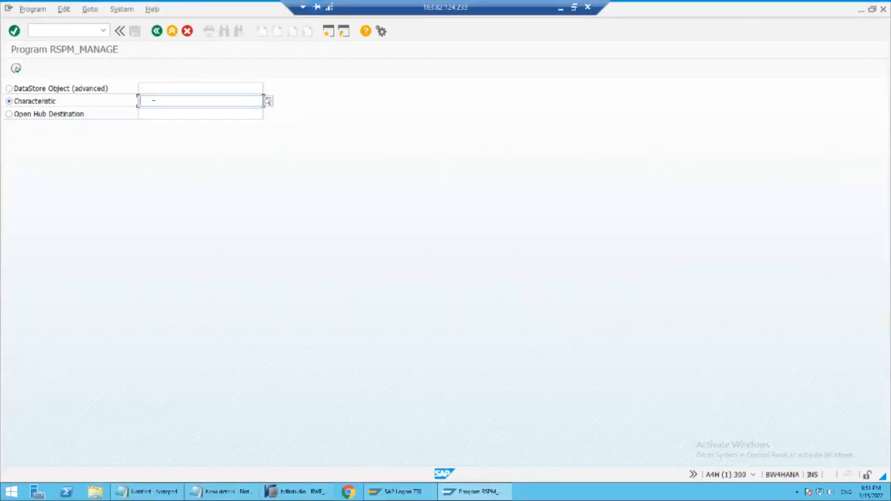
Copy the technical name ZHAPRDUCT from its definition in SAP HANA Studio and display the load requests of that characteristic in RSPM_MANAGE
key(alt+Tab)
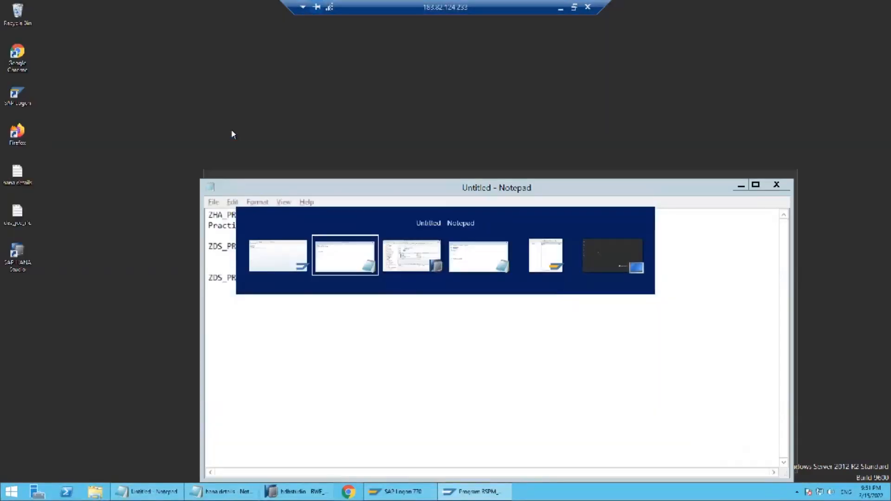
key(alt+Tab)
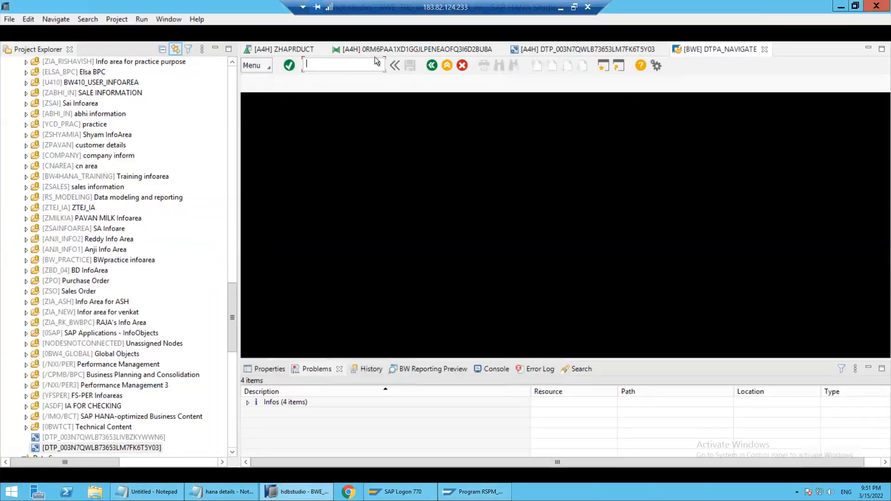
click(284, 49)
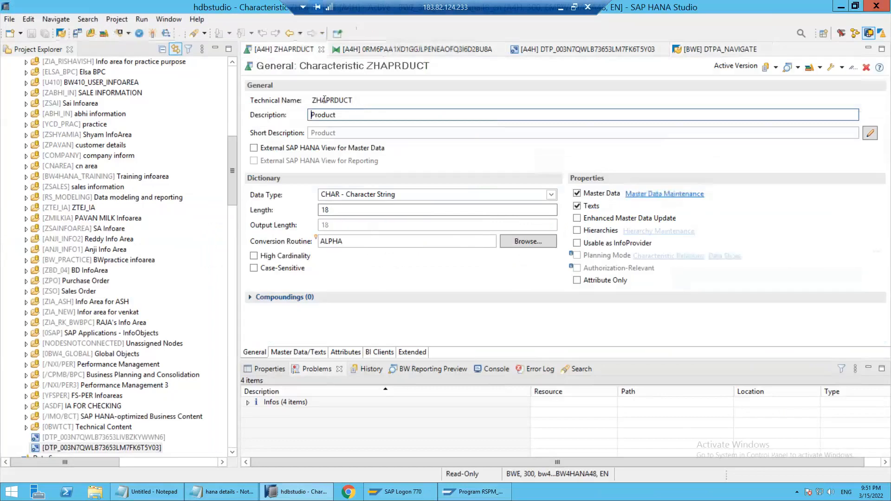
double_click(325, 100)
key(ctrl+c)
key(alt+Tab)
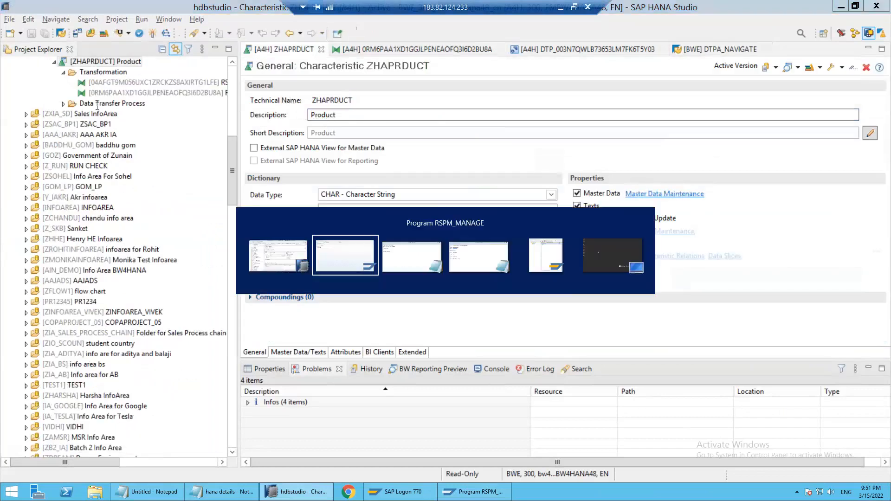
key(ctrl+v)
click(19, 68)
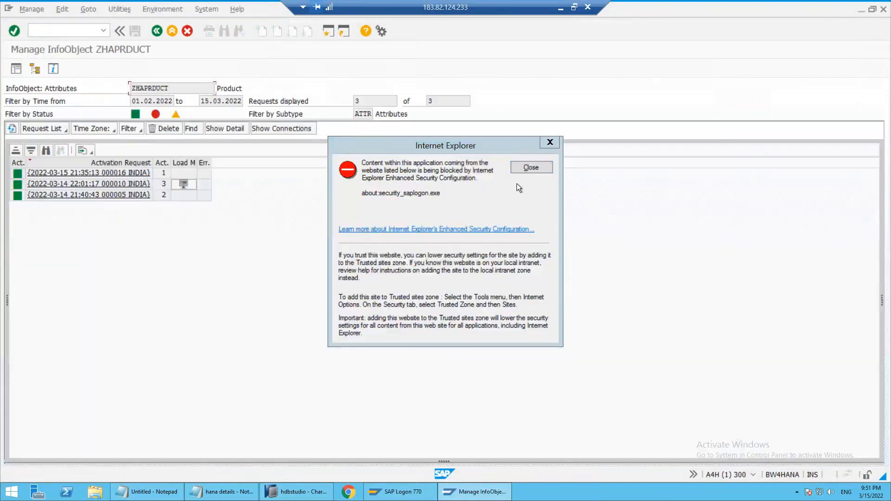
click(531, 167)
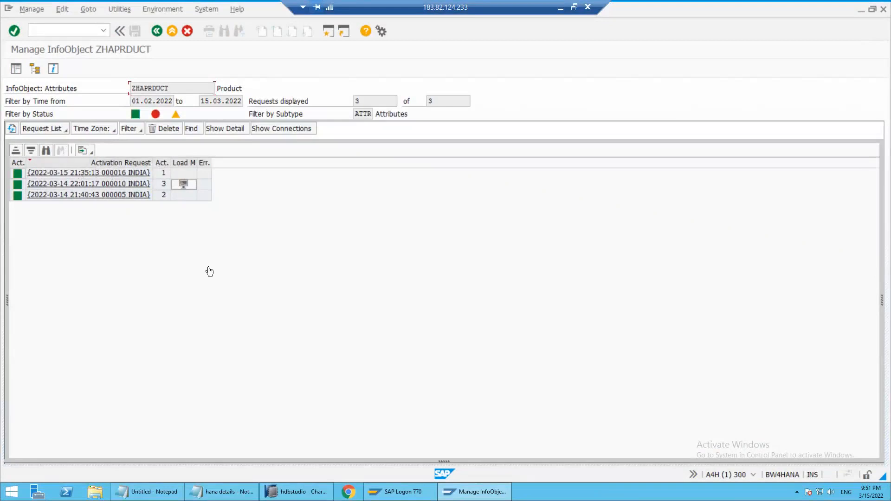
Open table /BIC/TZHAPRDUCT in a new SE11 session, check its number of entries and list them, selecting the GREEN_IND row
click(49, 31)
text(/ose1)
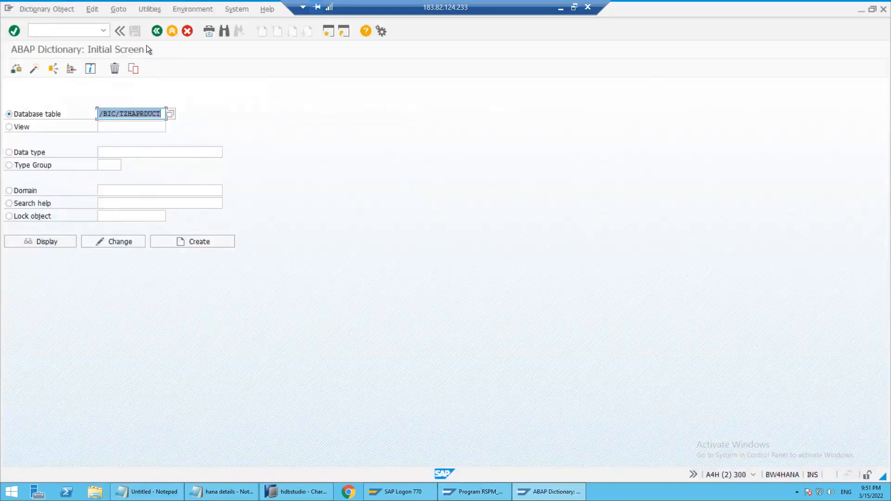
click(62, 240)
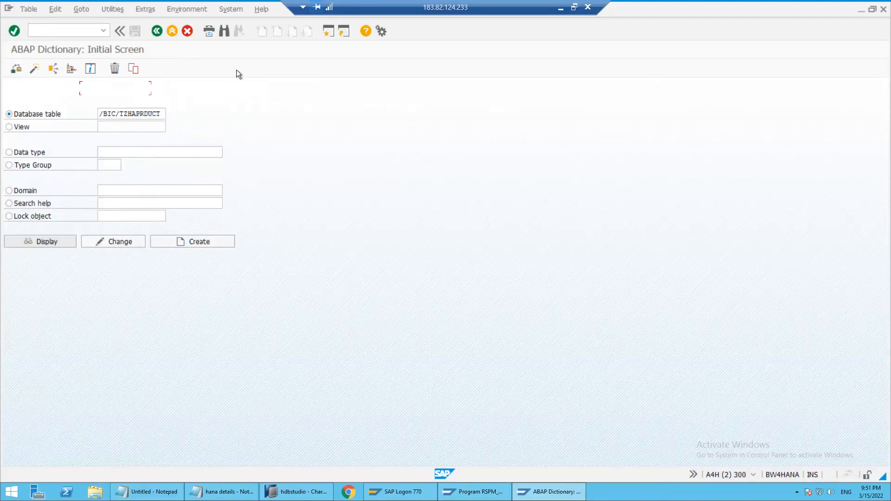
click(281, 67)
click(134, 68)
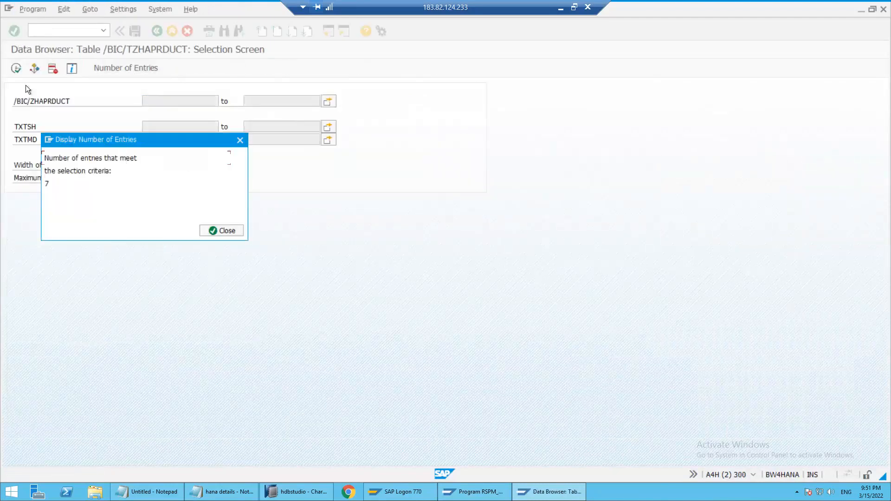
key(Return)
key(F8)
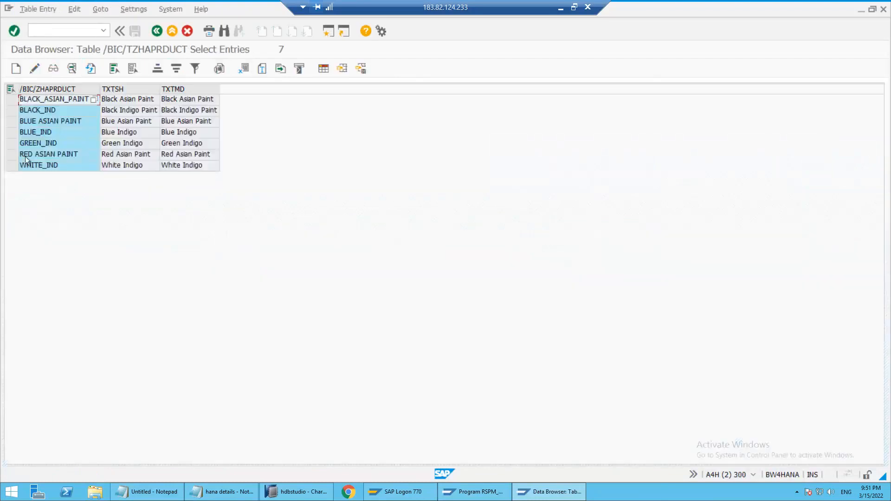
click(11, 143)
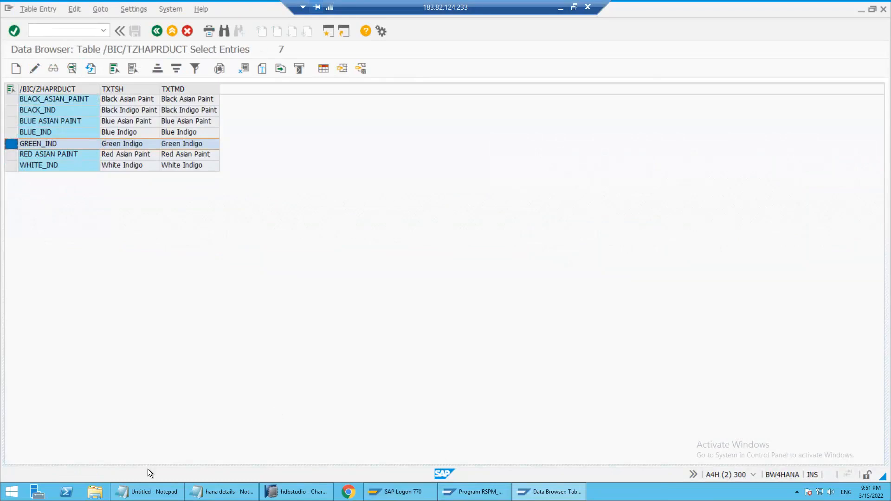
Open the Product Test MD source file from the Documents folder in Notepad and examine its product text records
right_click(143, 493)
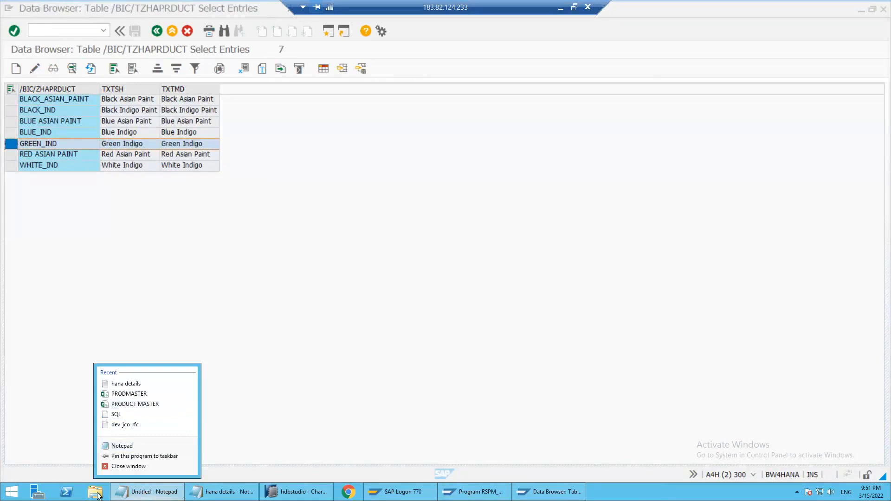
click(171, 278)
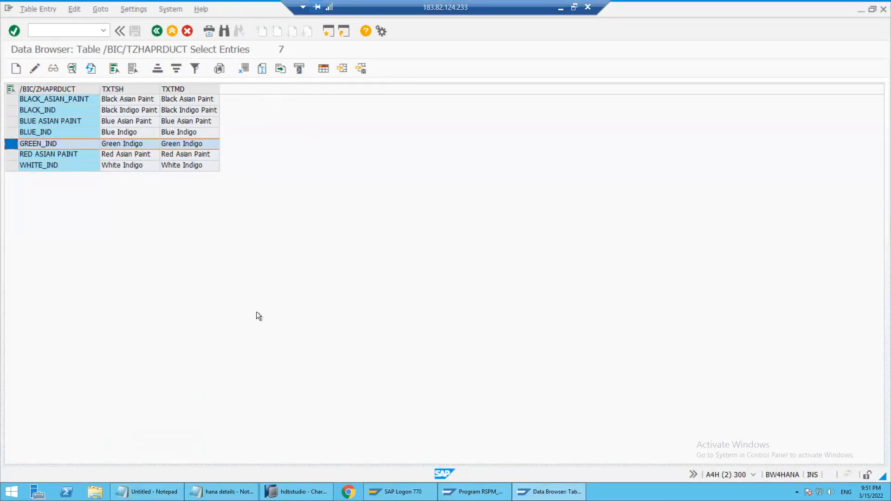
click(97, 494)
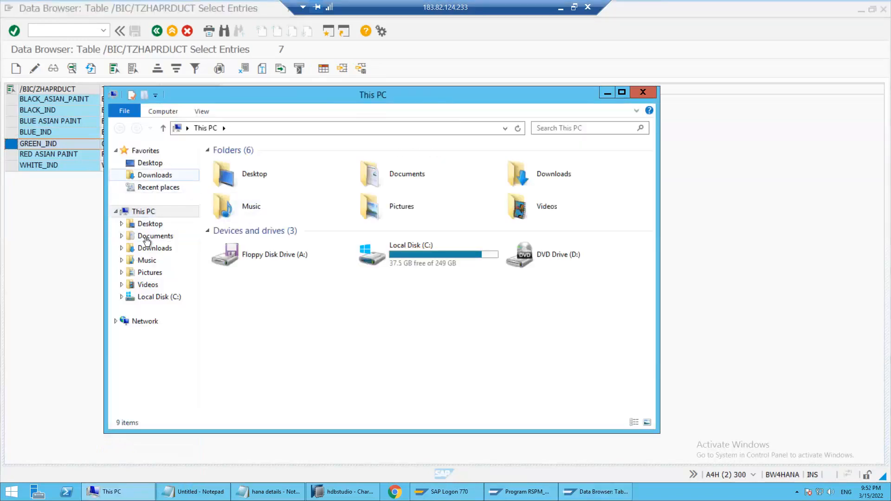
click(155, 236)
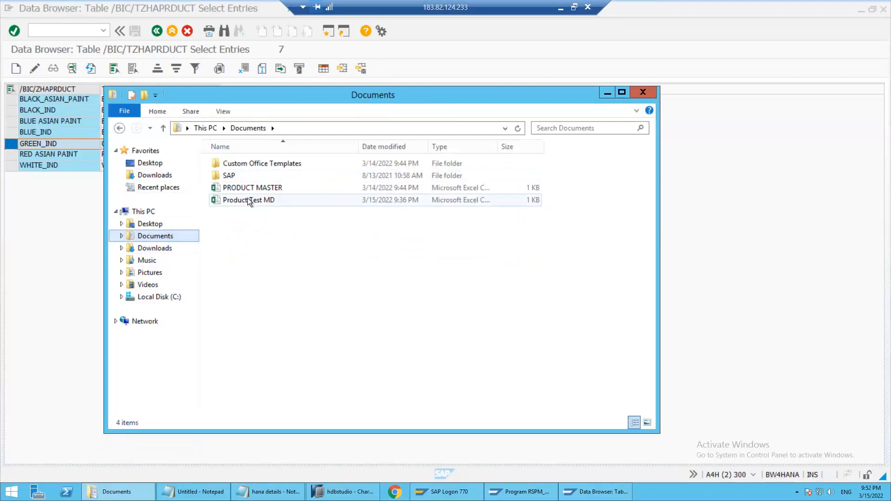
right_click(248, 197)
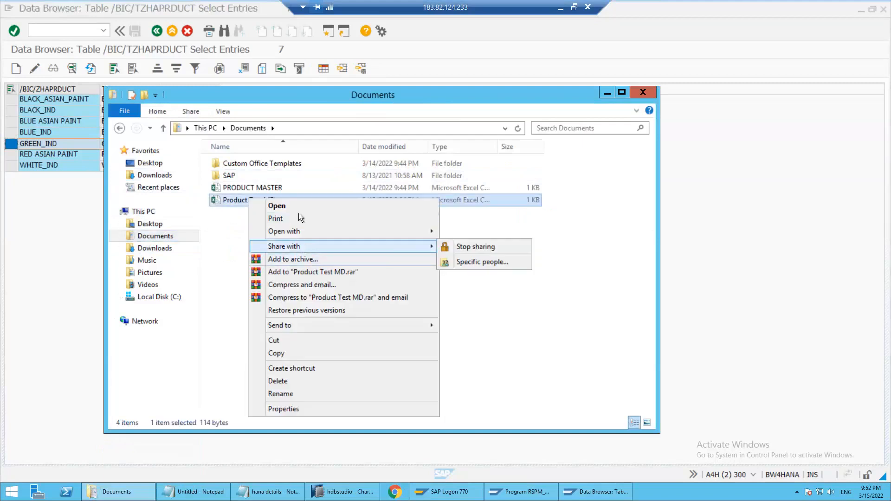
click(224, 243)
click(252, 199)
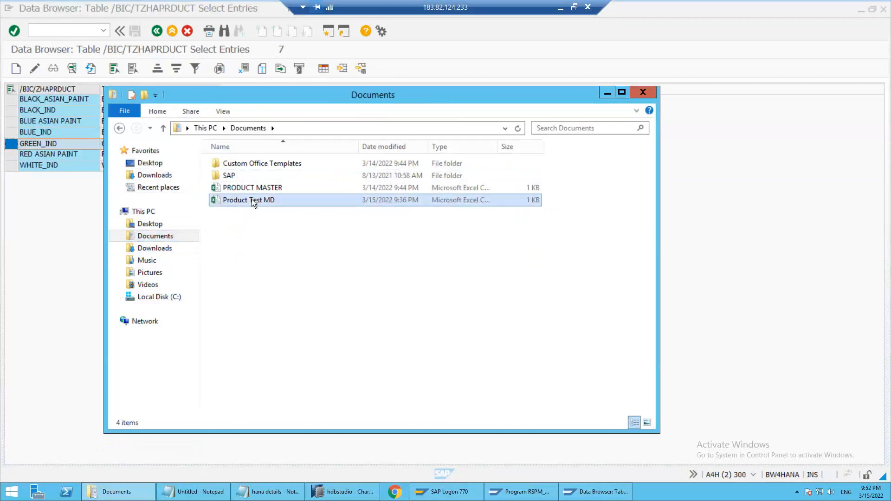
right_click(251, 199)
mouse_move(308, 233)
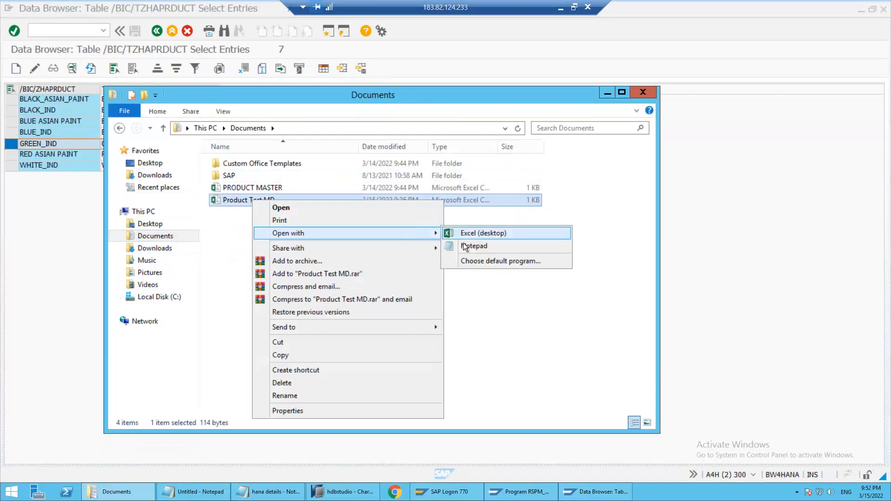
click(467, 246)
click(222, 209)
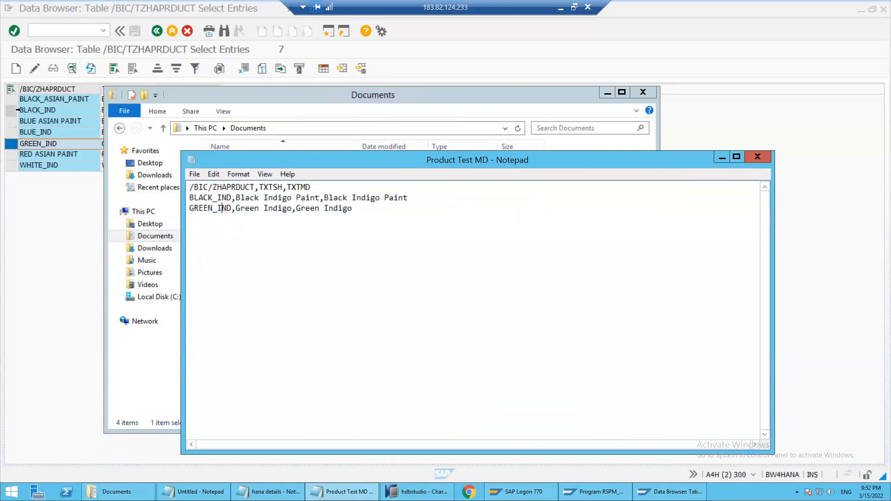
Mark the BLACK_IND and GREEN_IND rows in the text table to compare with the file, and return to the ABAP Dictionary's initial screen
click(12, 110)
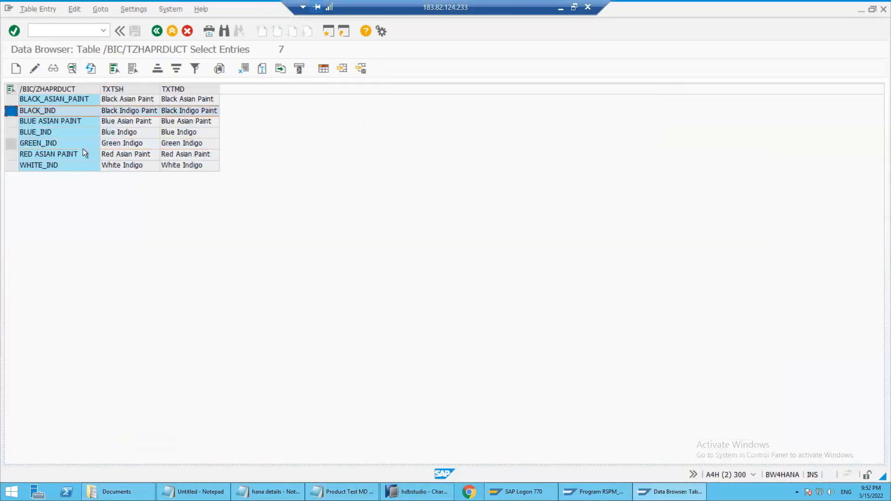
click(10, 143)
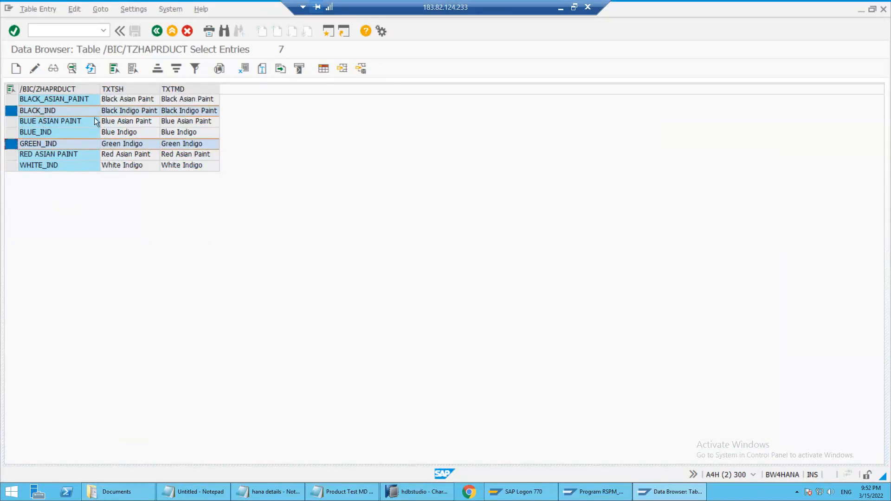
click(74, 131)
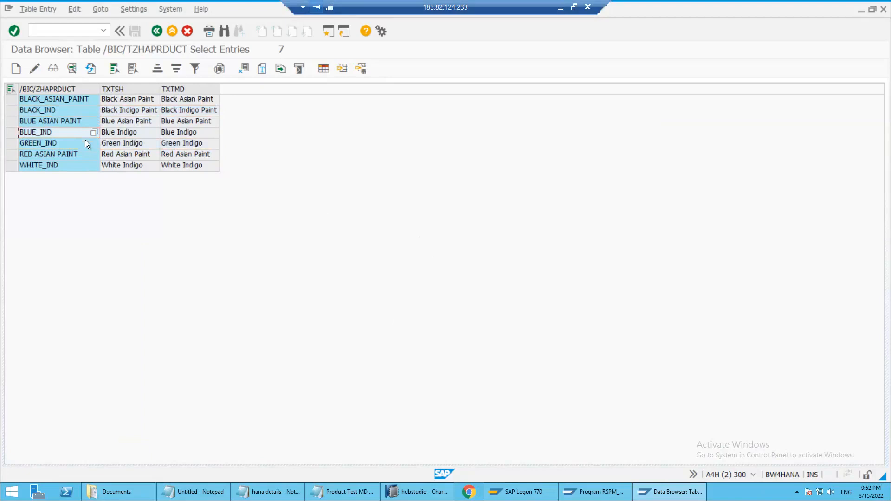
click(52, 119)
key(F3)
key(F3)
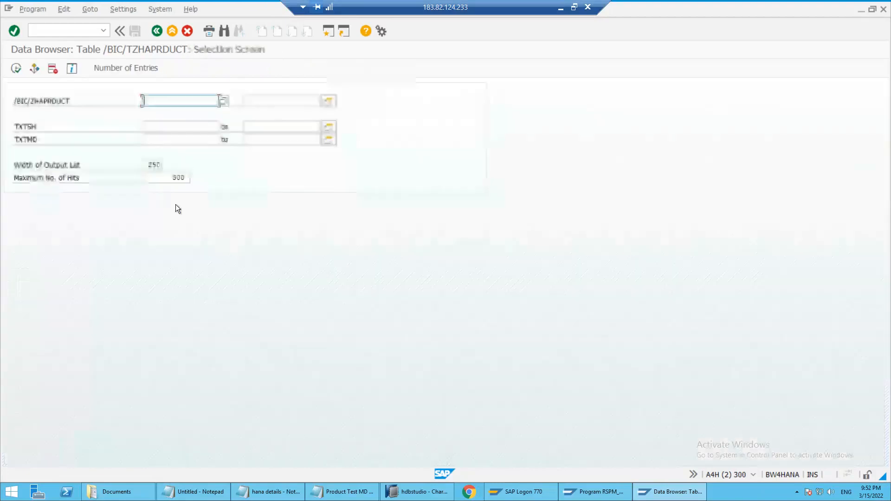
key(F3)
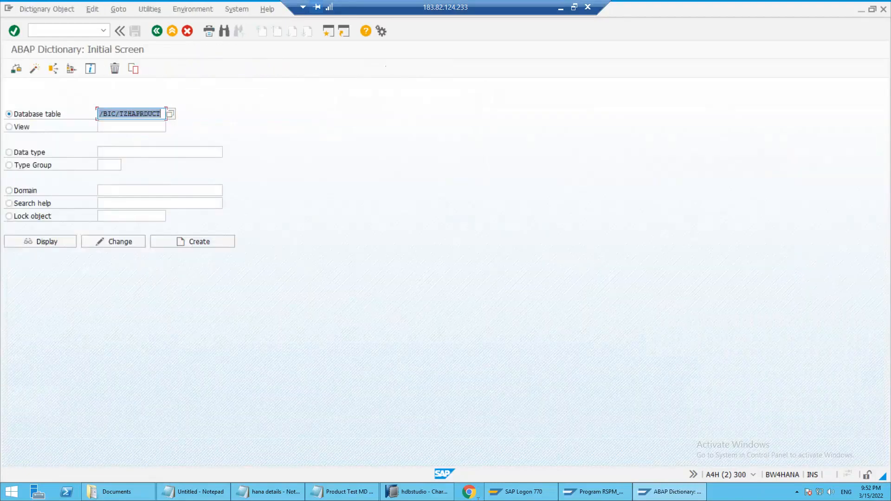
Switch to SAP HANA Studio and display the rules of the transformation from ZDS_PRD_TEXT_MD to ZHAPRDUCT
mouse_move(425, 495)
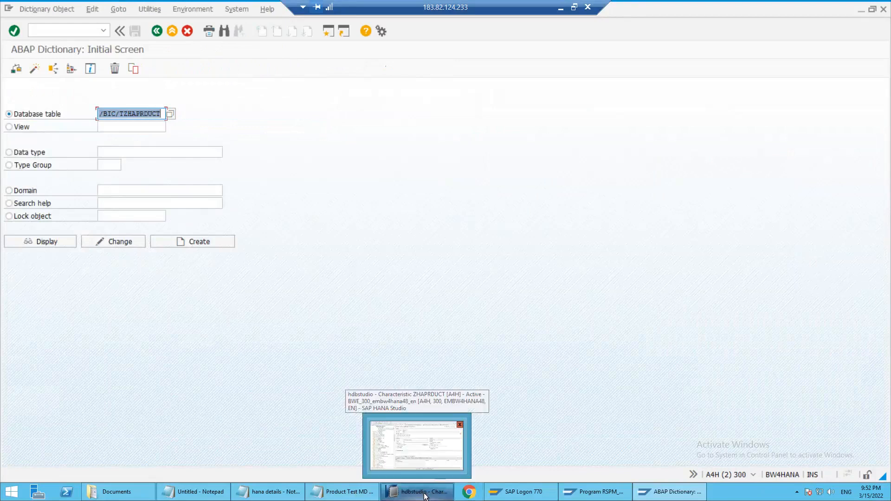
click(425, 494)
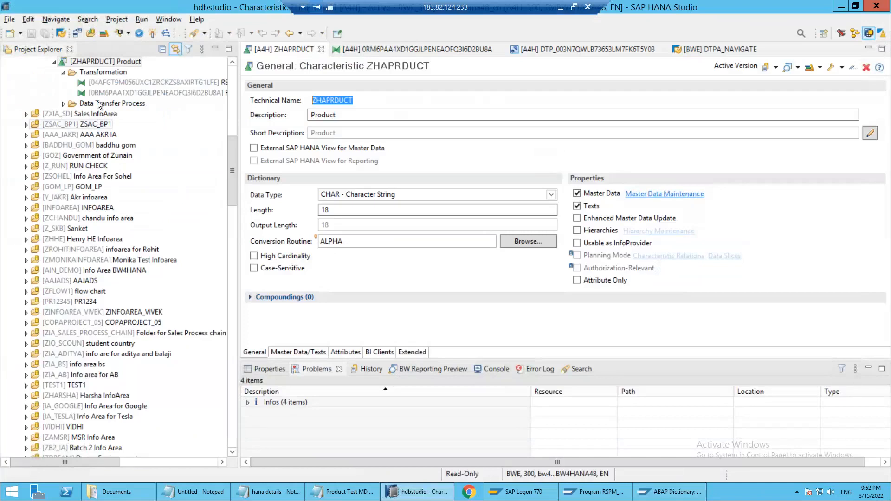
double_click(105, 92)
Collapse the Characteristic folders under ZHA_PRACTICE1 and ZASSIGNMENT, as well as the ZASSIGNMENT InfoArea, in the BW repository tree
scroll(138, 177, up, 5)
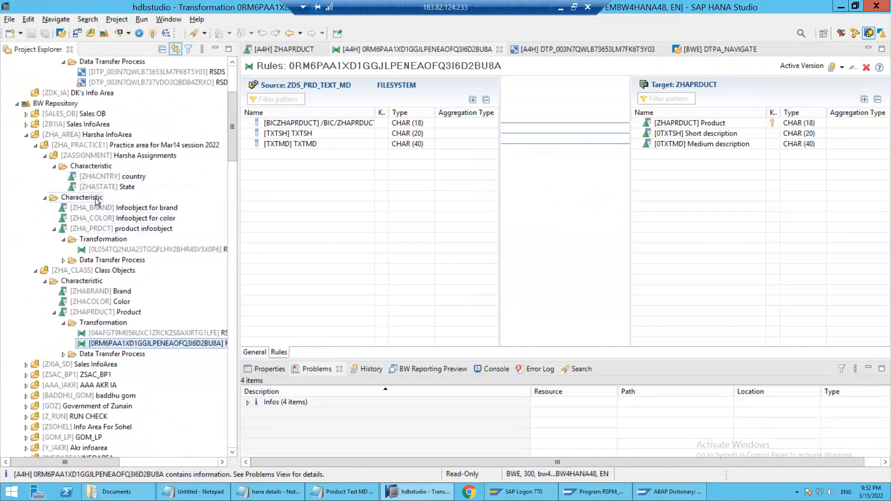
click(43, 198)
click(54, 167)
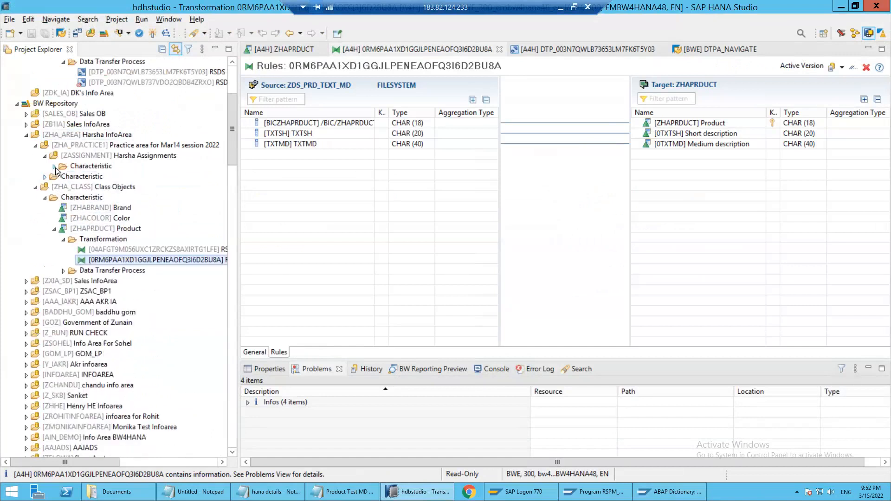
click(45, 156)
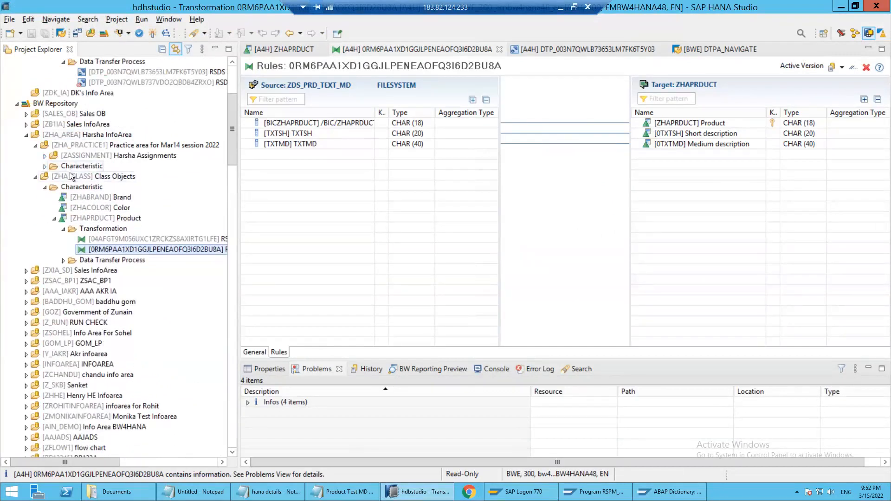
Collapse the Characteristic folder under ZHA_CLASS and expand the one under ZHA_PRACTICE1, with its ZHA_PRDCT node collapsed
click(44, 188)
click(44, 167)
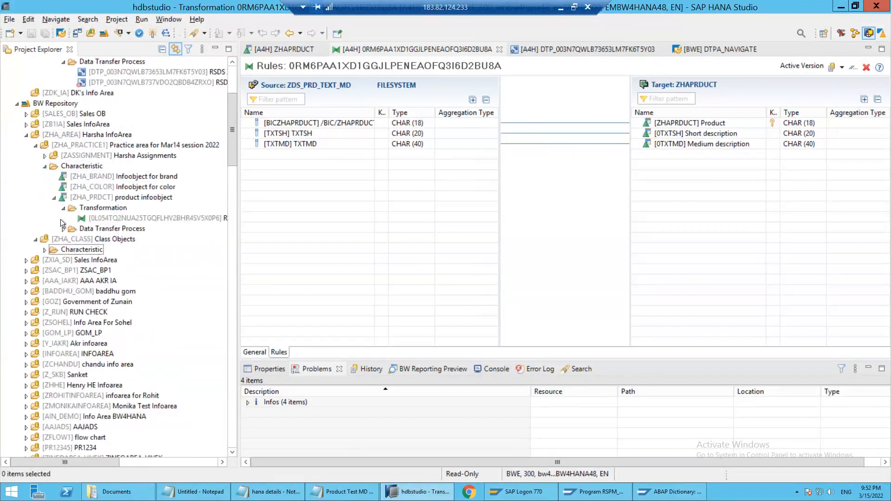
click(55, 197)
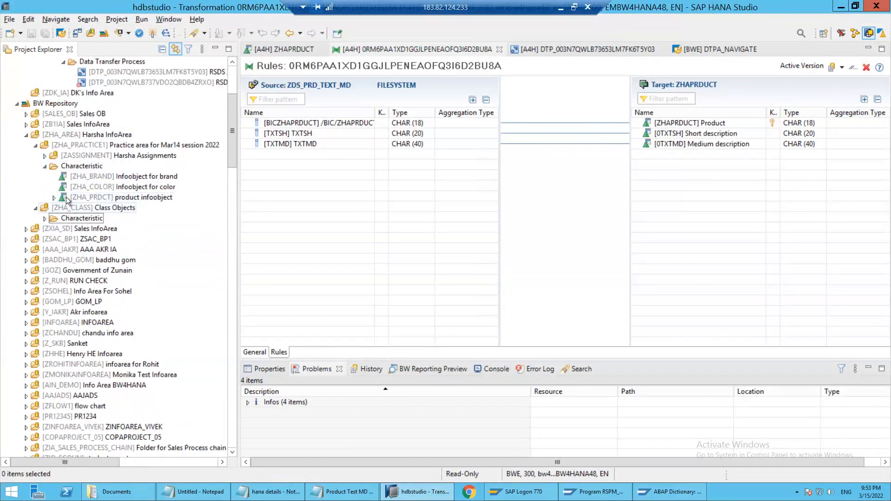
click(68, 199)
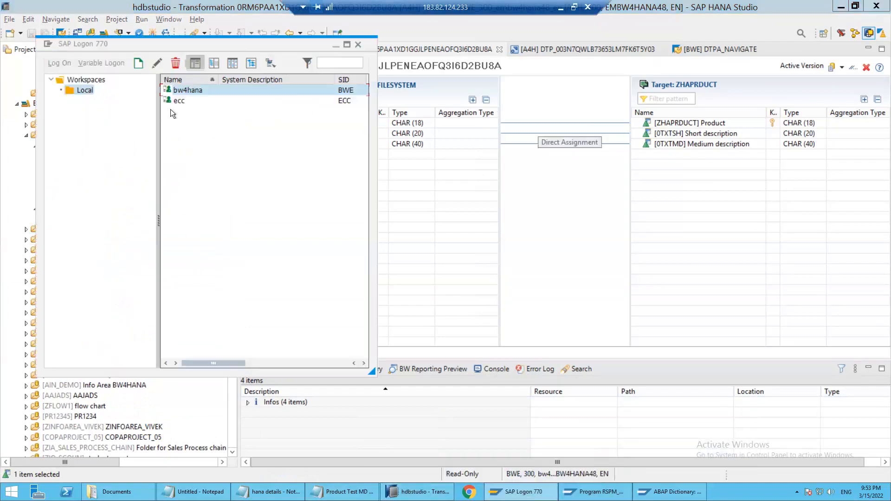
Log on to the ecc system from SAP Logon and minimize its SAP Easy Access window
click(179, 102)
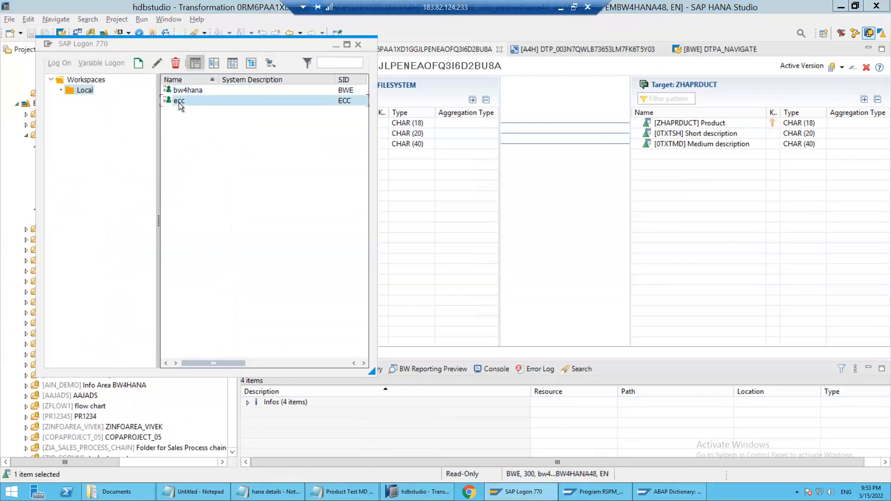
click(461, 178)
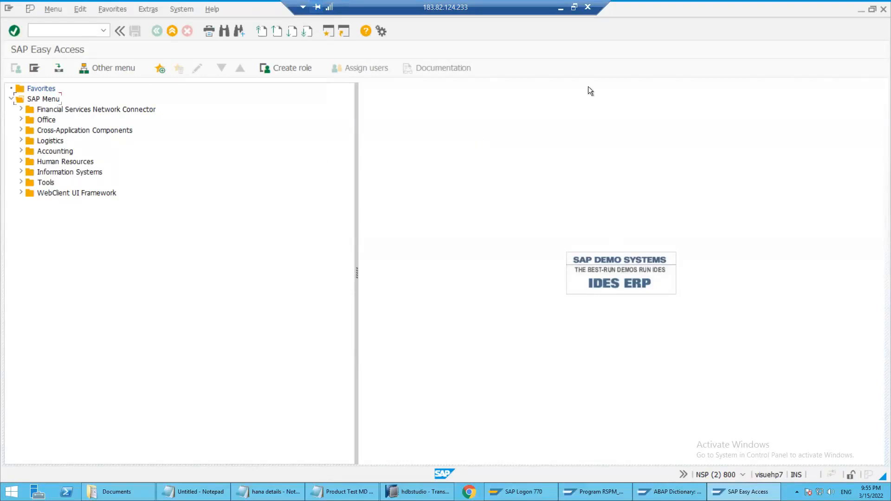
click(861, 9)
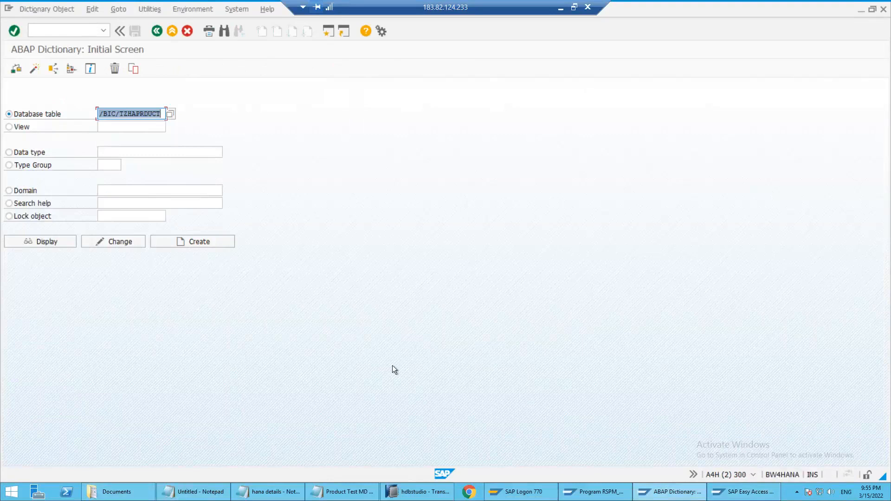
Bring the SAP Logon window forward, move it clear of the ABAP Dictionary fields, and review its bw4hana and ecc entries
mouse_move(496, 493)
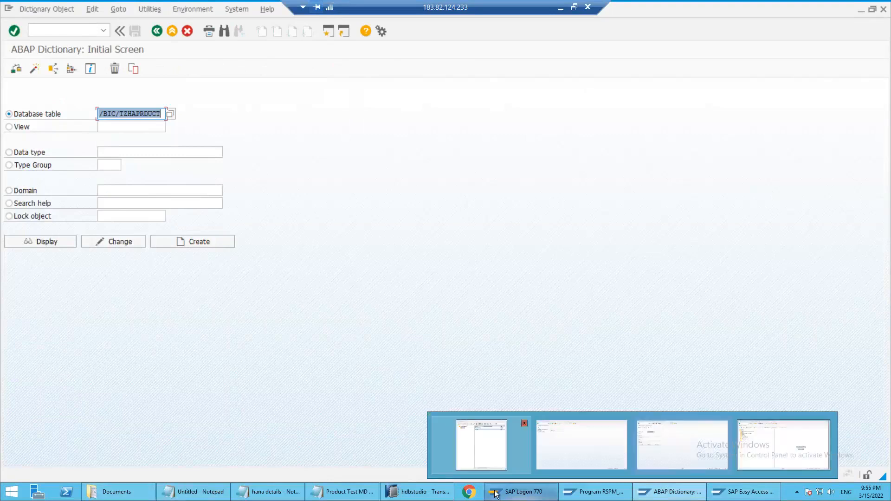
click(465, 426)
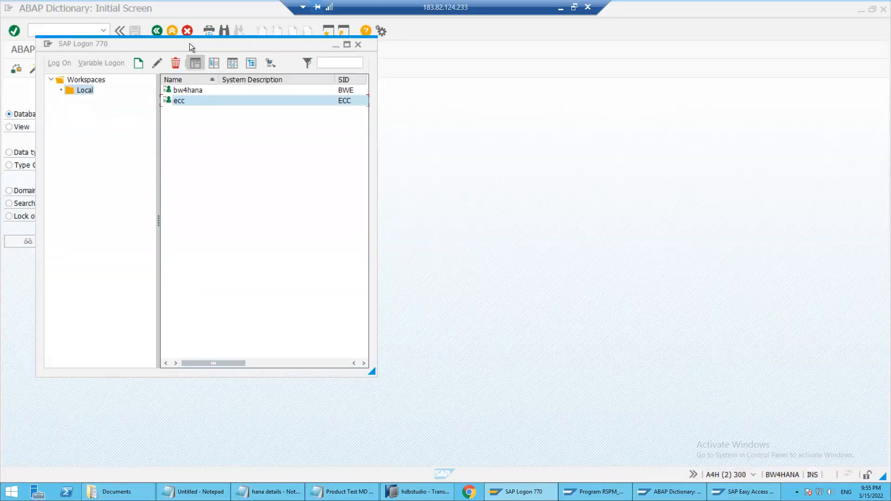
drag(60, 41, 317, 70)
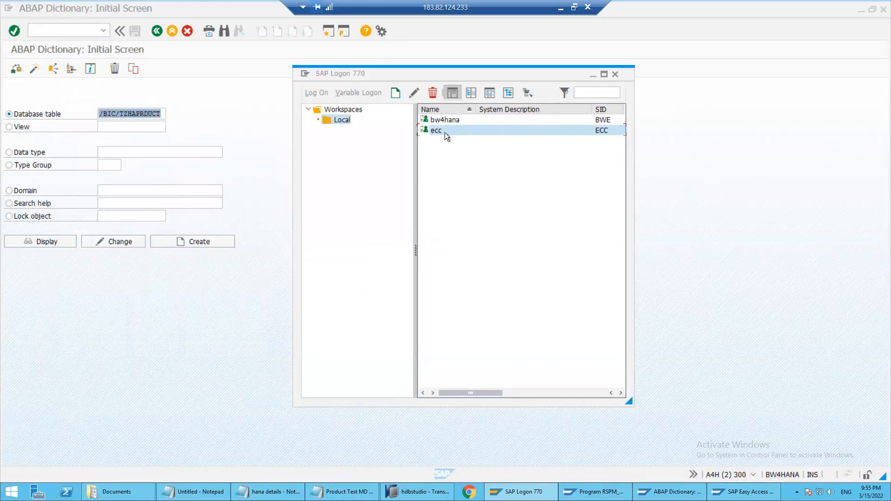
click(236, 105)
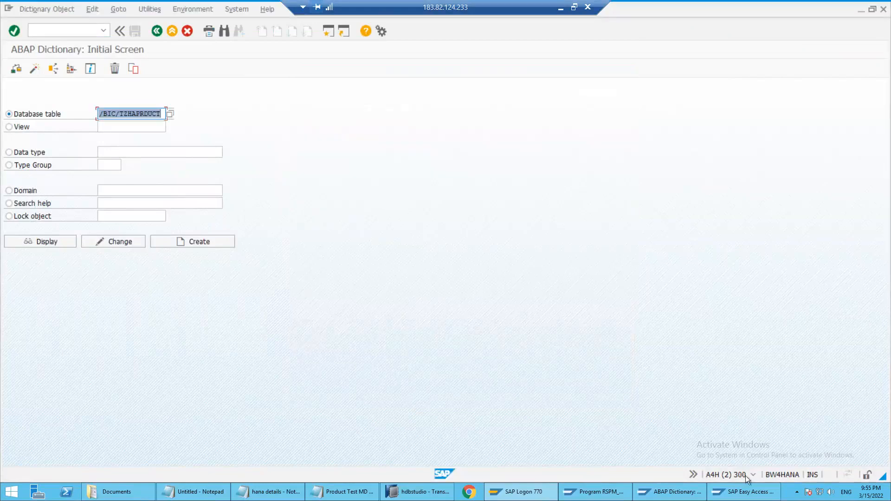
Switch to the ECC system's SAP Easy Access session and start transaction SE11
click(728, 493)
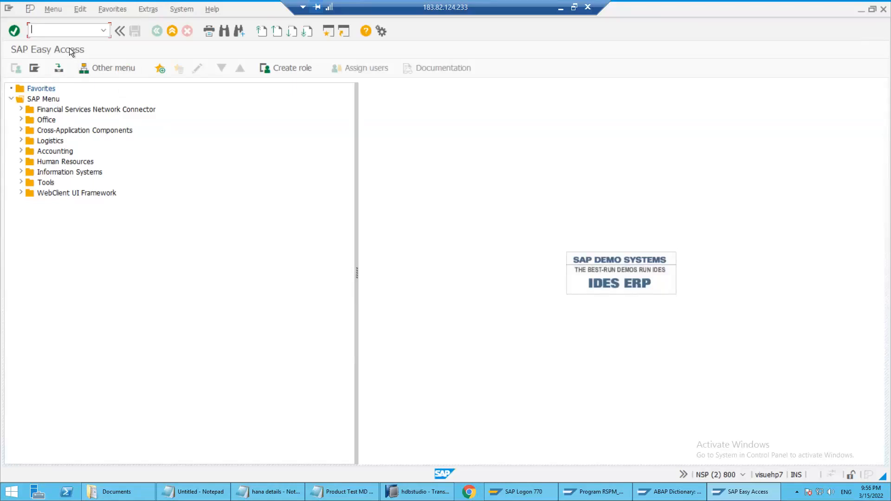
text(se11)
key(Return)
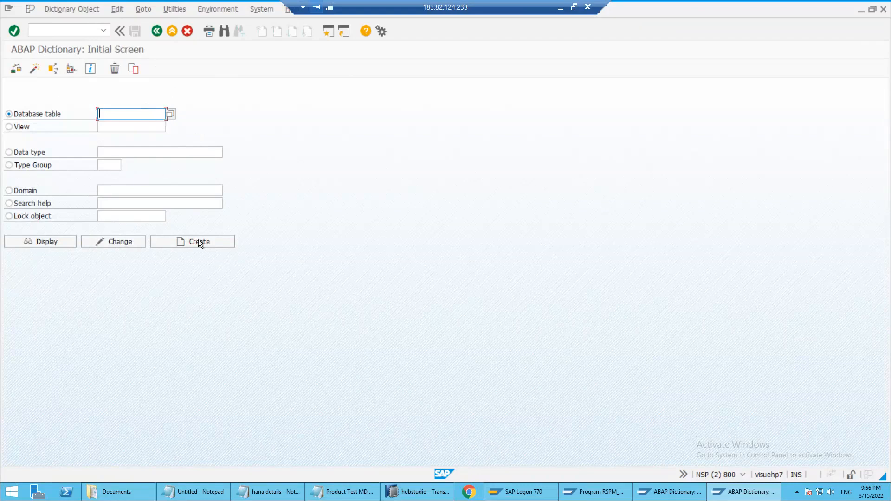
Display the dictionary structure WERKS and return to the ABAP Dictionary's initial screen
text(WERKS)
key(shift+Home)
click(63, 243)
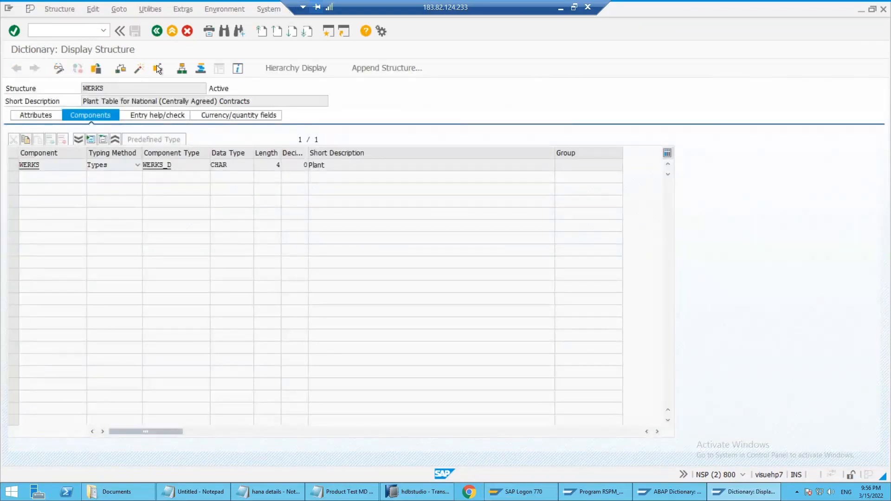
key(F3)
Run a where-used list for WERKS in programs, classes/interfaces and Web Dynpro components, including the type's components, and leave the result list
click(54, 68)
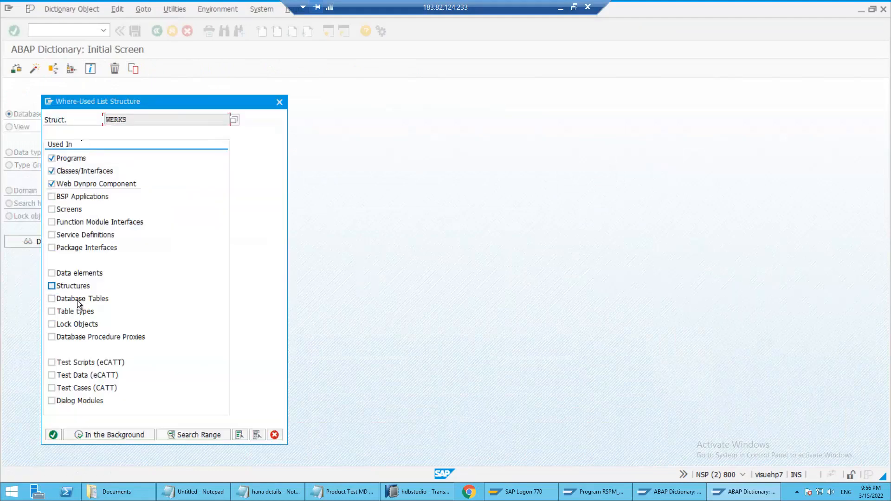
click(55, 433)
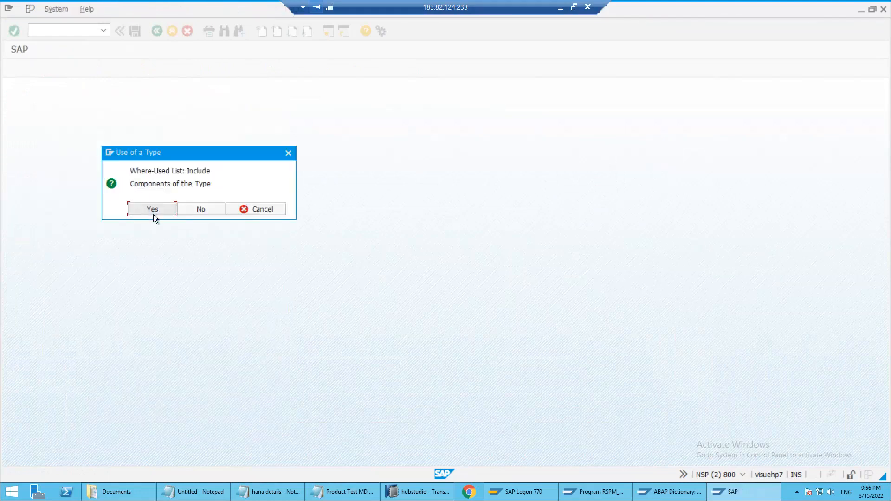
click(163, 210)
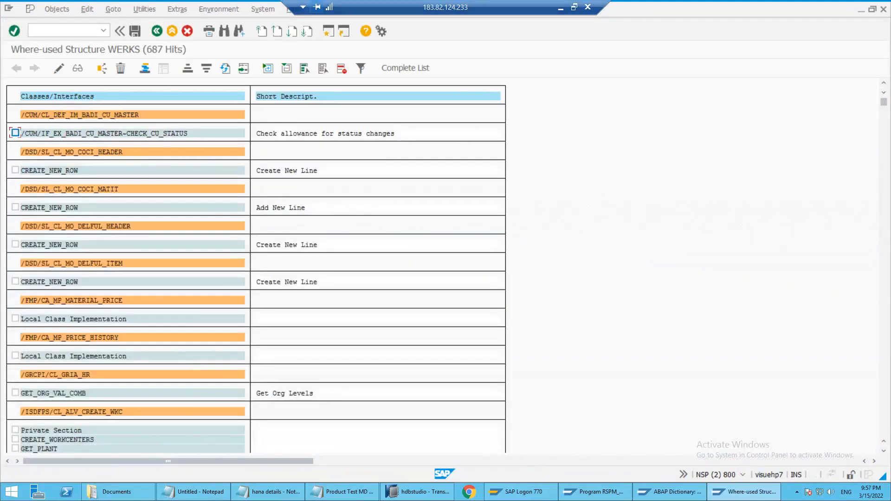
key(F3)
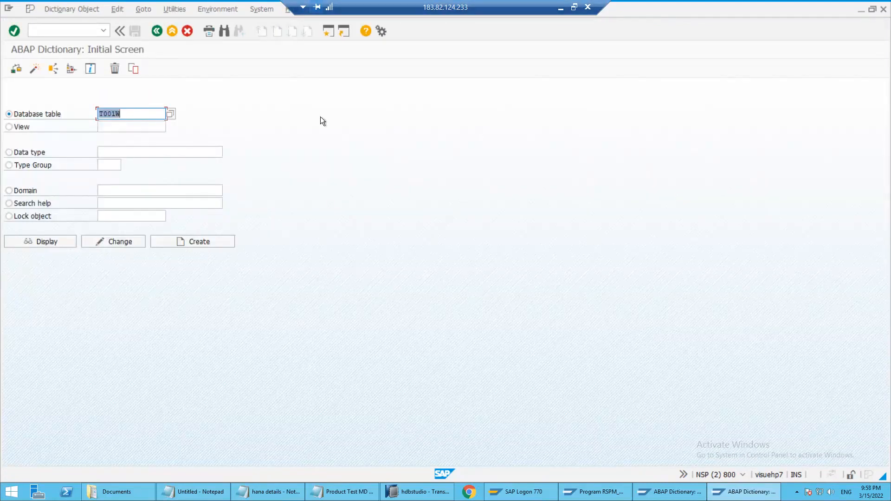
Display the definition of database table T001W in the ABAP Dictionary
click(126, 115)
drag(94, 116, 81, 117)
click(55, 247)
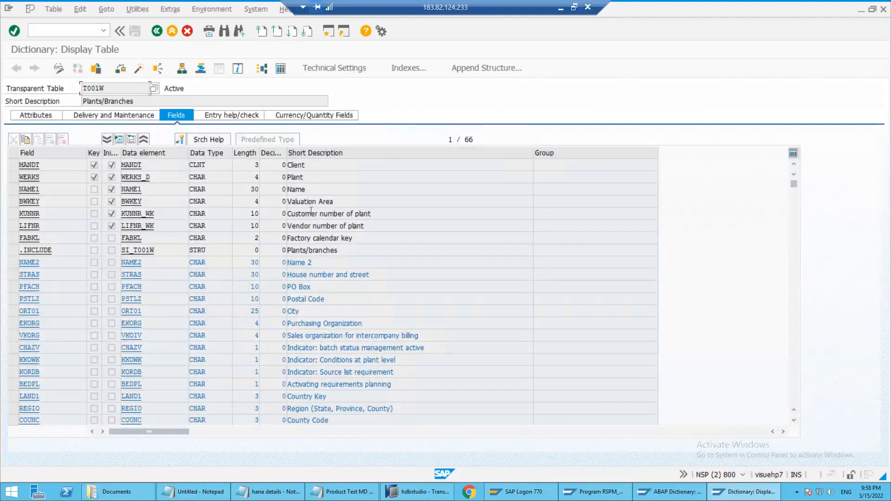
Examine the fields of table T001W, from the Plant key and Name through the address and other plant attributes
double_click(295, 177)
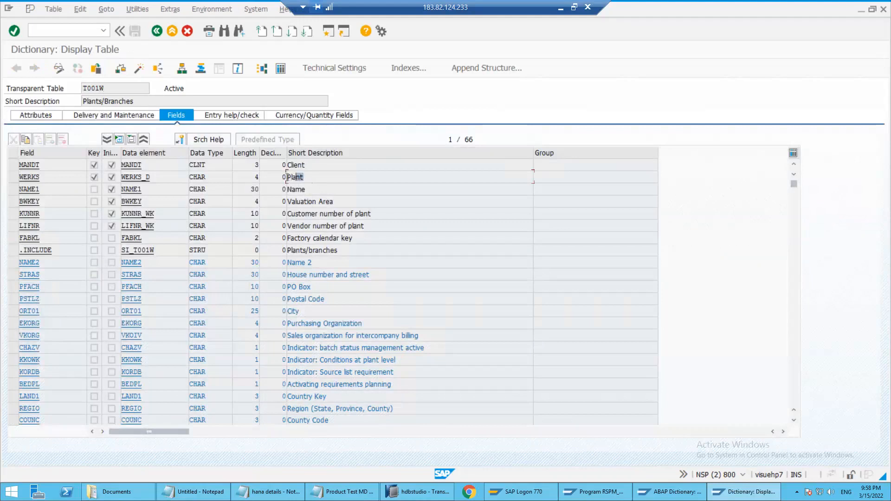
double_click(313, 187)
key(Down)
key(Down)
key(Down)
key(Down)
key(Down)
key(Down)
scroll(313, 287, down, 3)
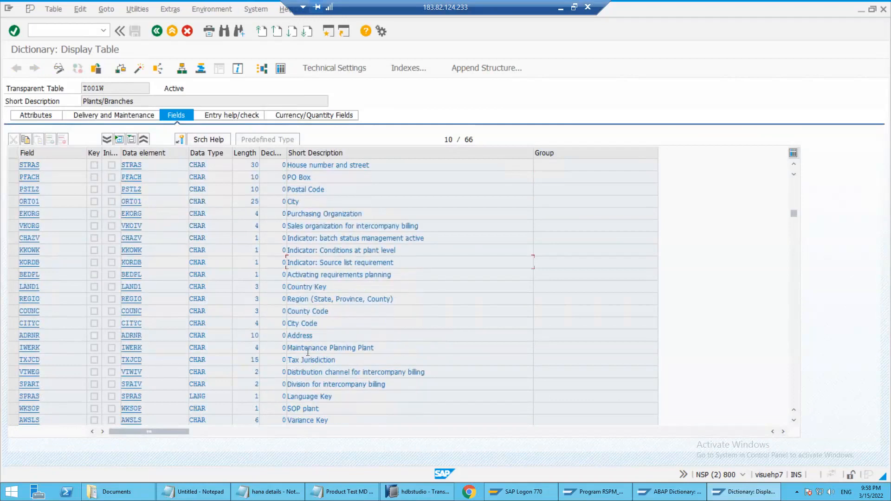
scroll(320, 357, down, 3)
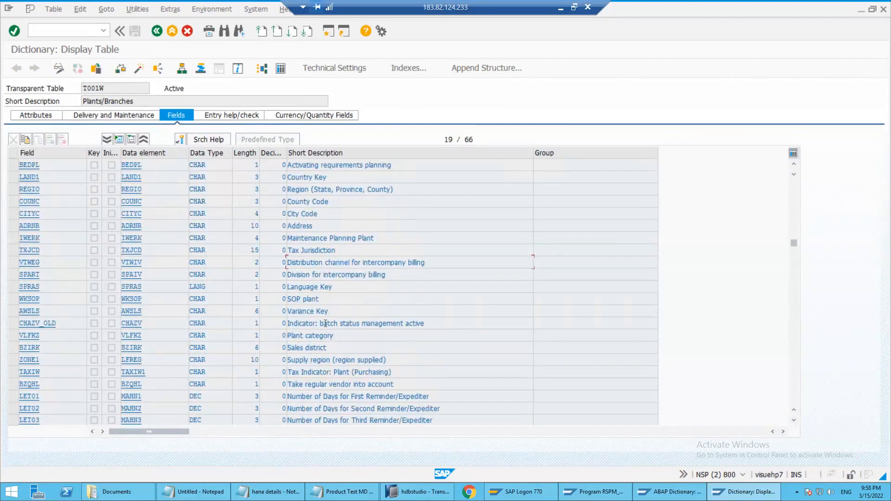
Open the data selection screen for T001W and check the number of entries
click(280, 68)
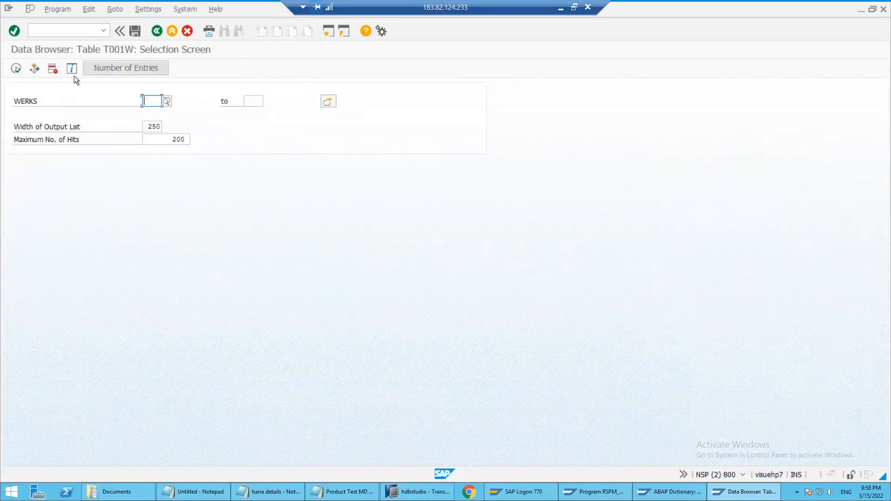
click(106, 68)
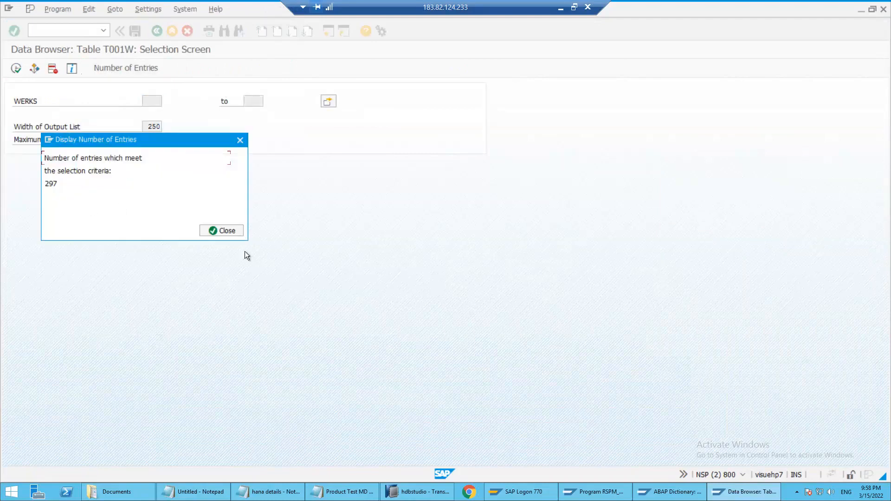
click(232, 231)
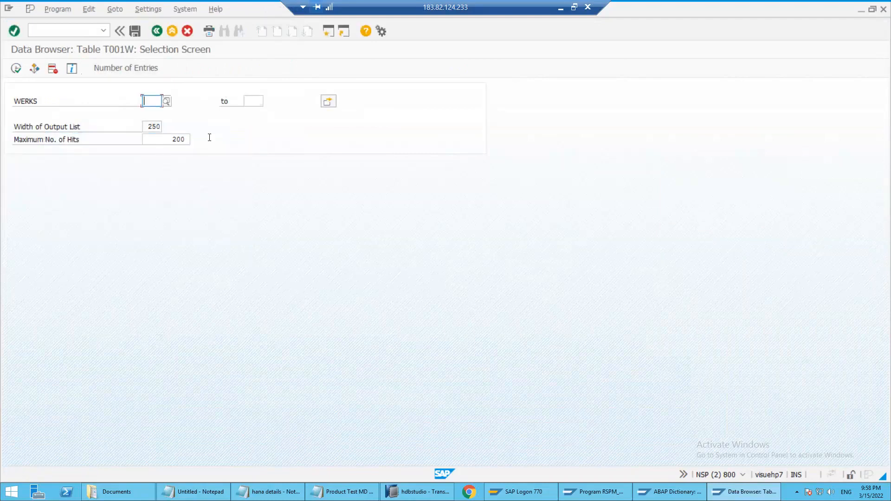
Clear the maximum number of hits and list all T001W entries
drag(190, 139, 119, 126)
key(Delete)
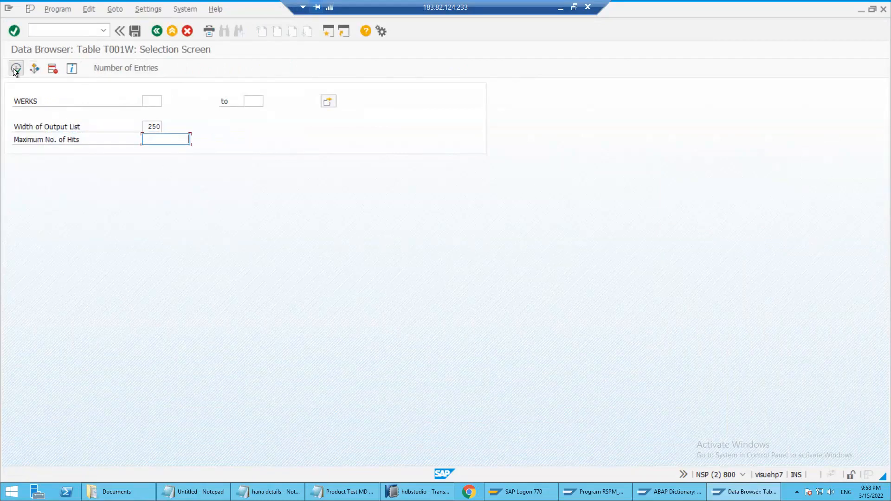
click(16, 69)
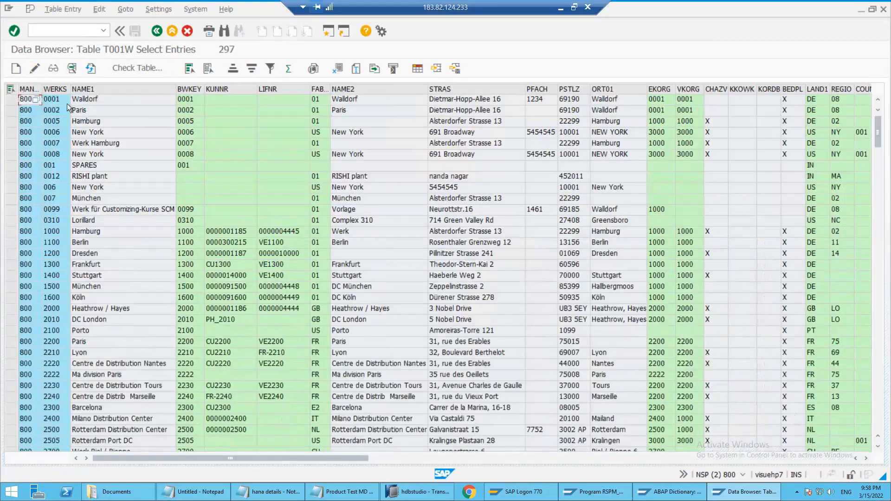
Examine the WERKS and NAME1 columns of the T001W entries to match plant keys with their names
click(56, 89)
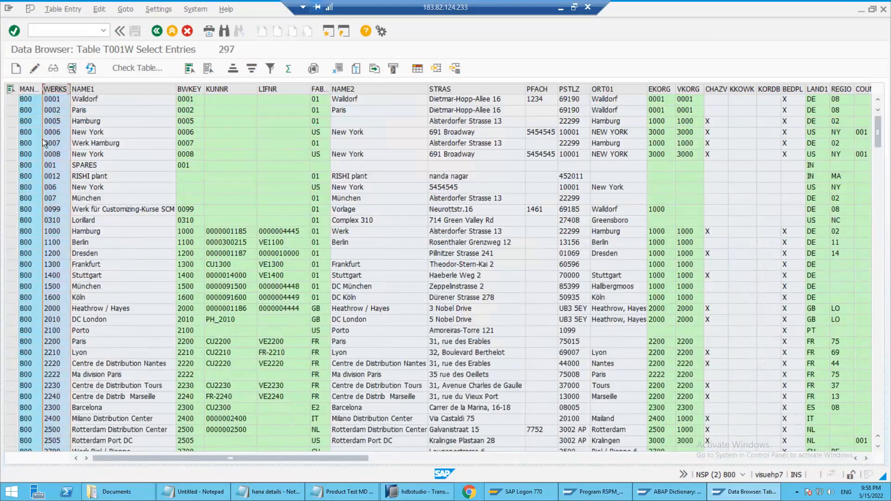
click(92, 107)
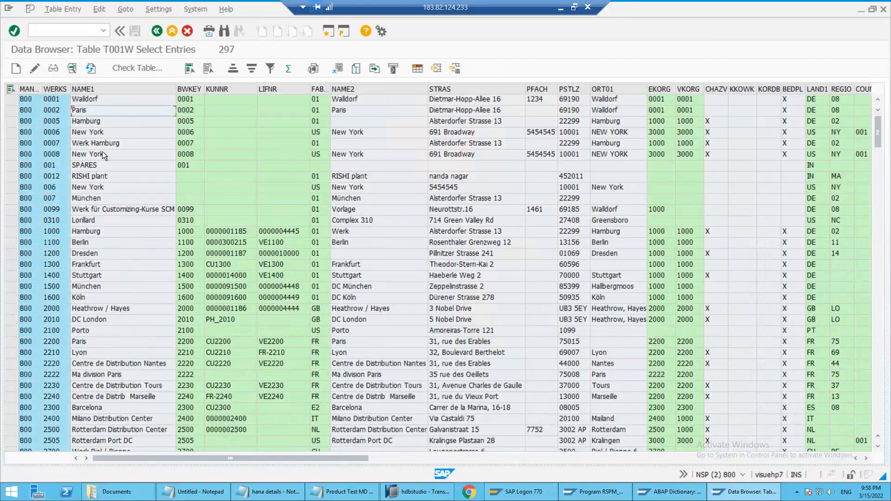
click(110, 192)
click(100, 100)
click(110, 137)
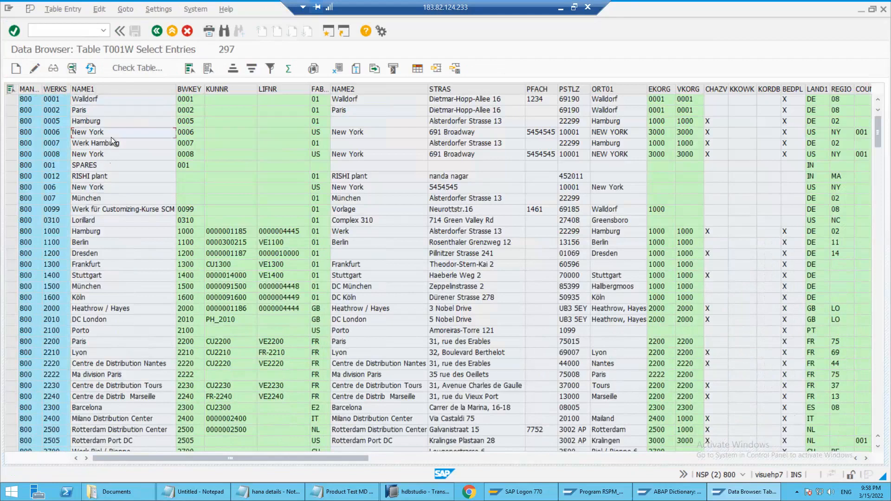
click(49, 87)
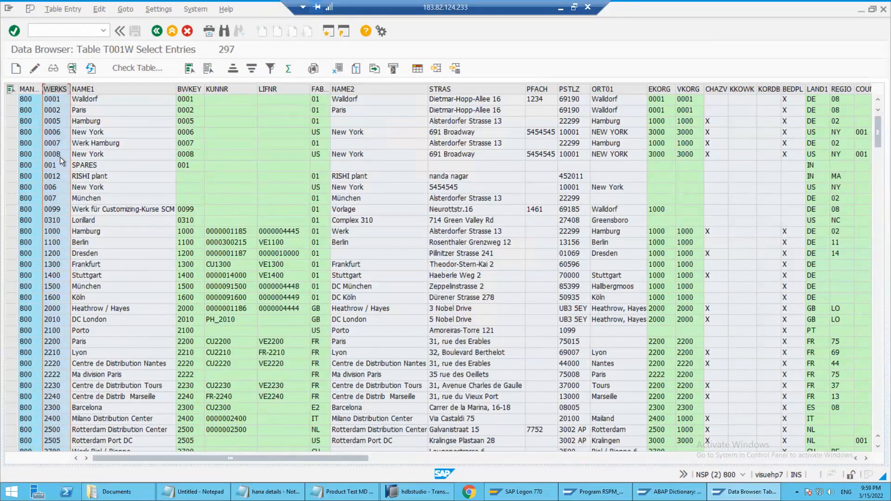
click(57, 109)
click(89, 89)
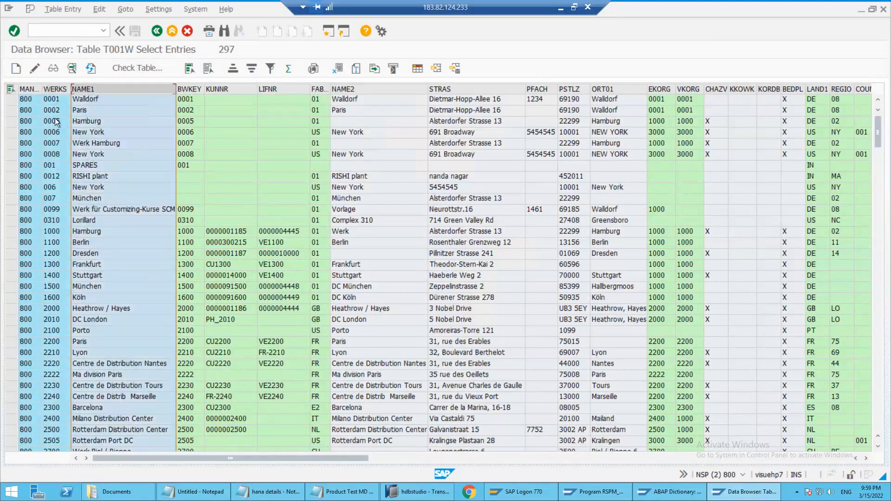
click(76, 123)
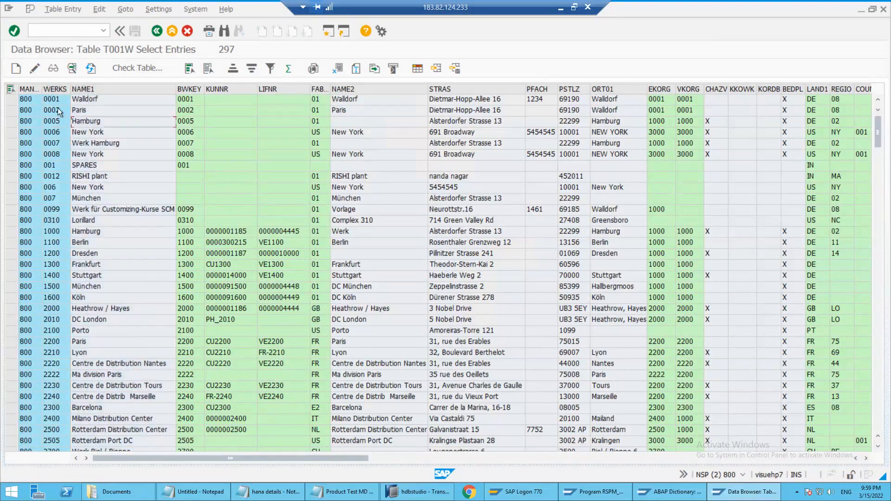
Compare the WERKS keys of plants 0001, 006 and 007 with their names, and mark the attribute columns from NAME1 through REGIO
click(51, 99)
click(83, 101)
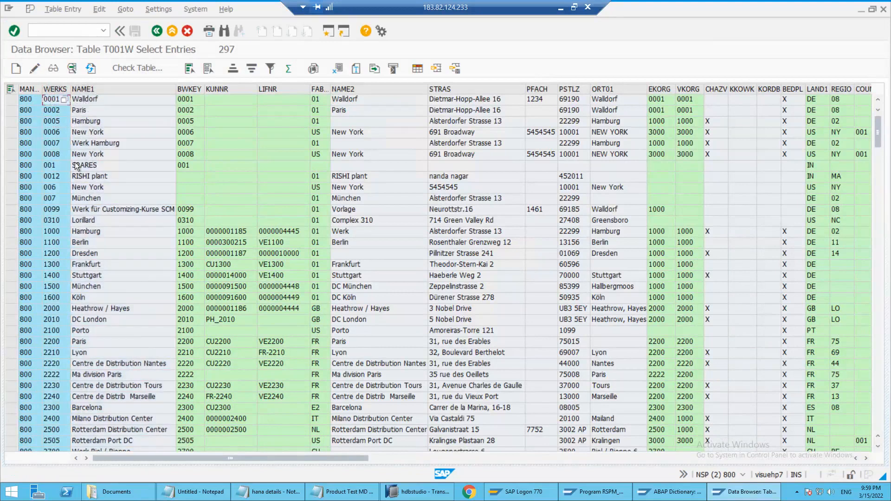
click(97, 190)
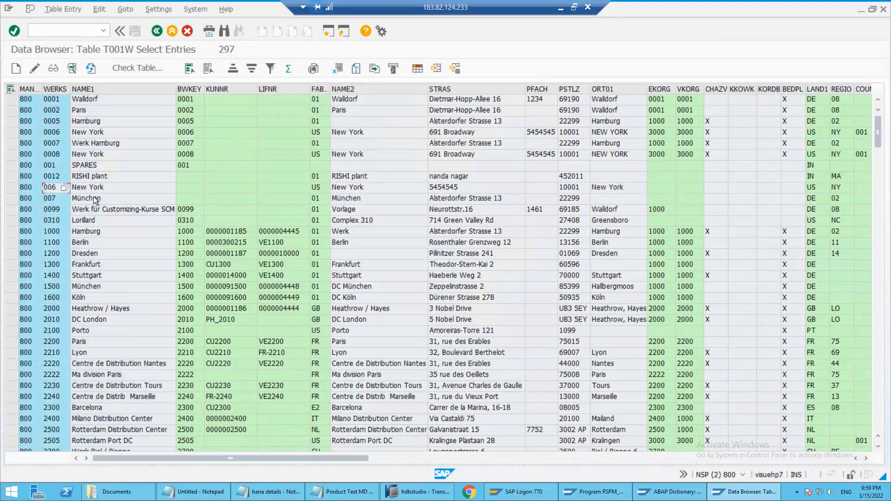
click(107, 196)
click(59, 88)
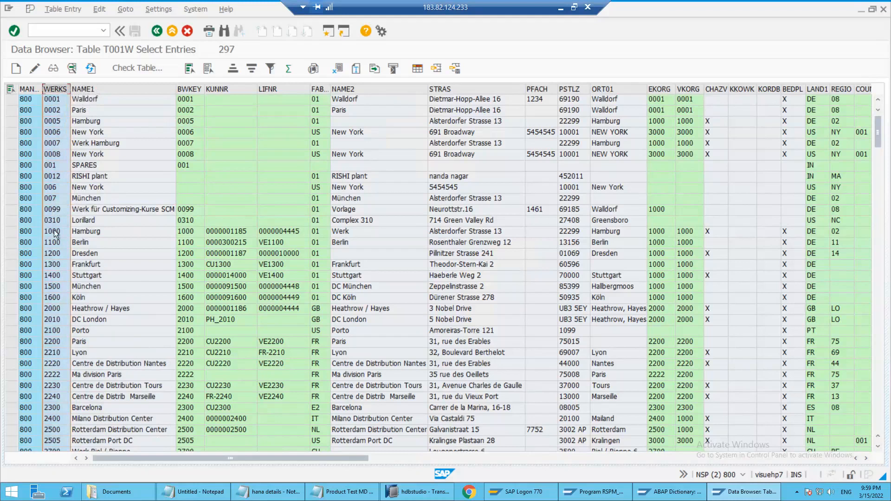
click(53, 199)
click(105, 195)
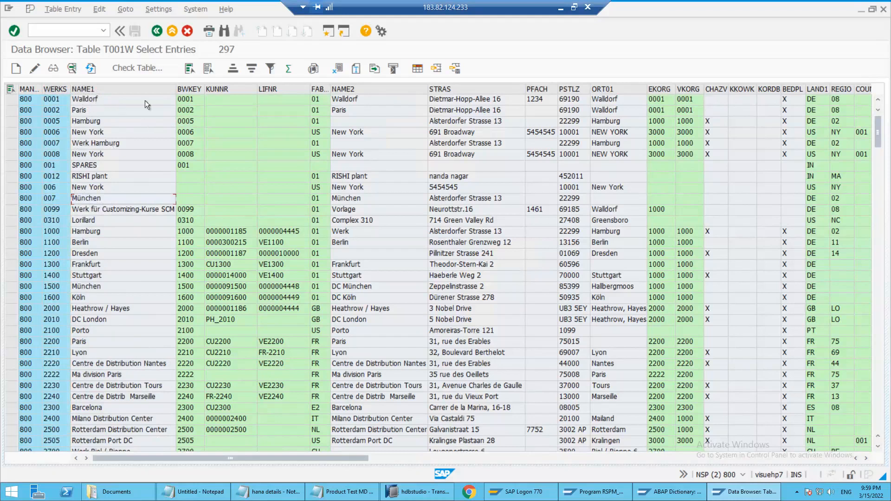
drag(120, 88, 835, 102)
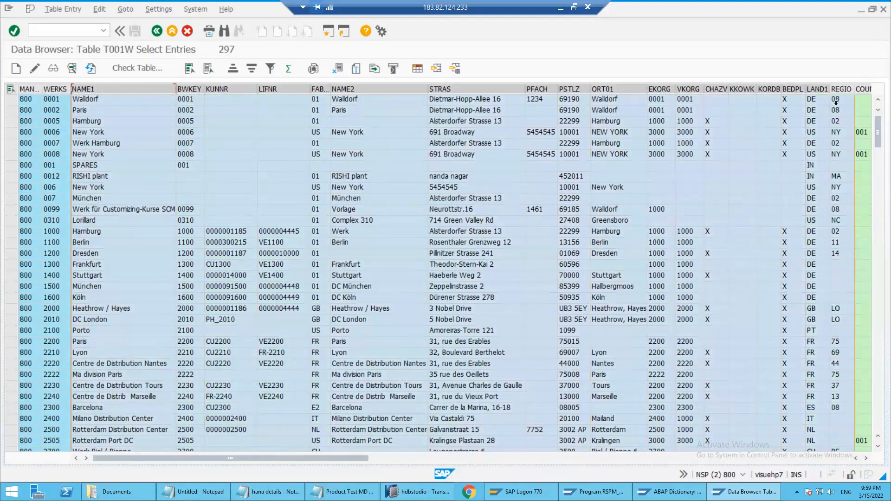
Examine the T001W entries across all attribute columns, checking plant 0006 and the NAME1 values of the first plants
click(197, 133)
click(58, 132)
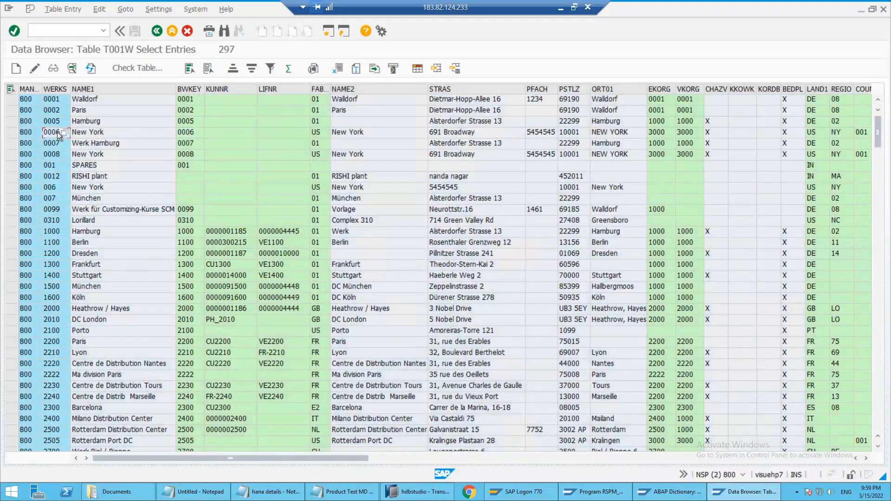
click(127, 129)
click(498, 457)
click(729, 461)
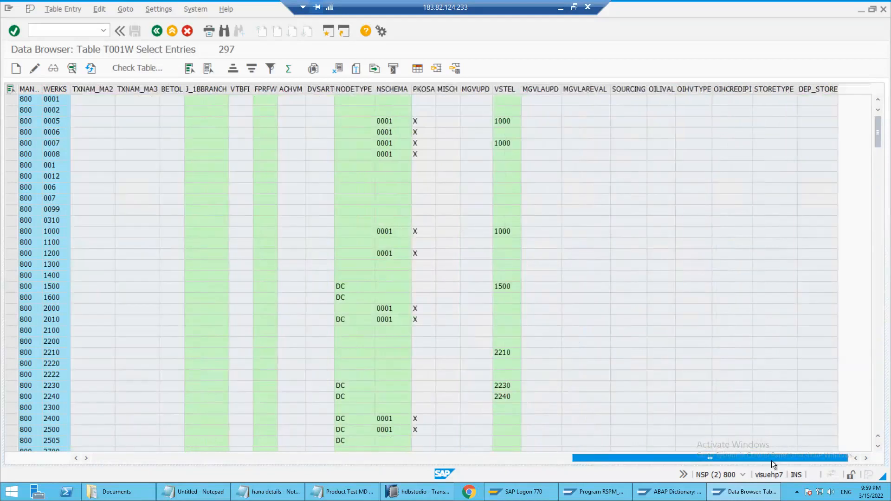
drag(165, 470, 131, 403)
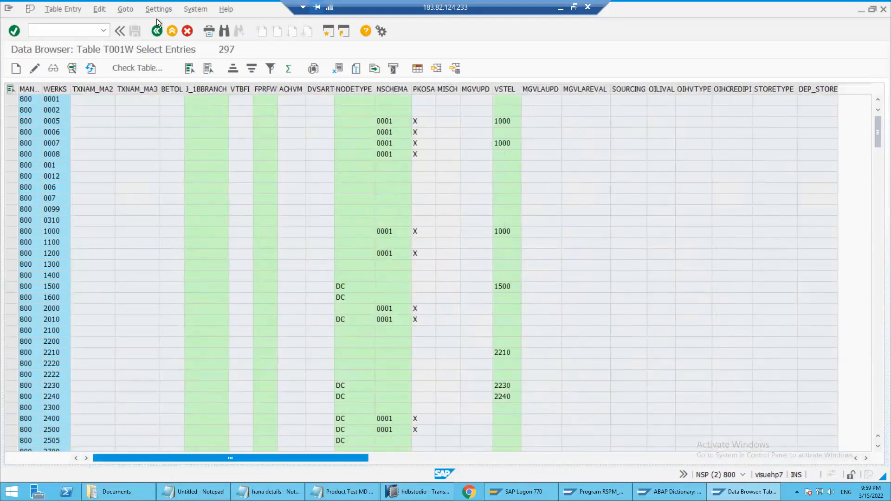
click(118, 142)
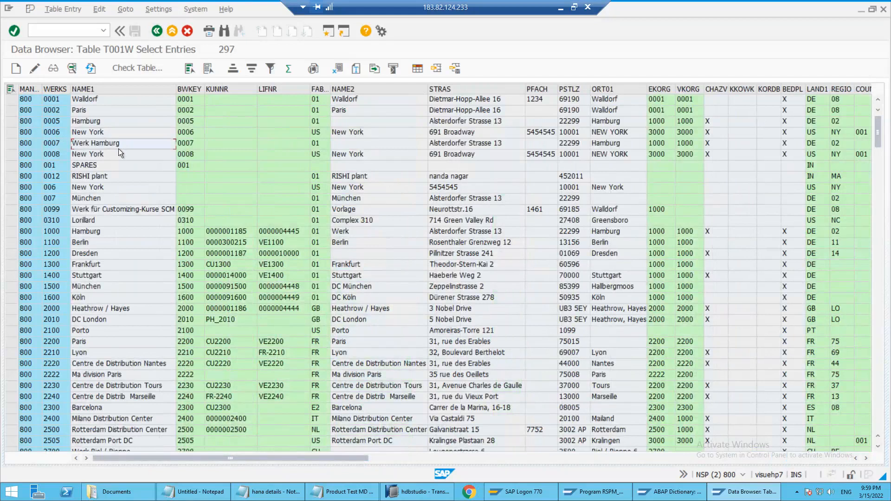
click(123, 137)
click(85, 111)
click(134, 138)
click(110, 168)
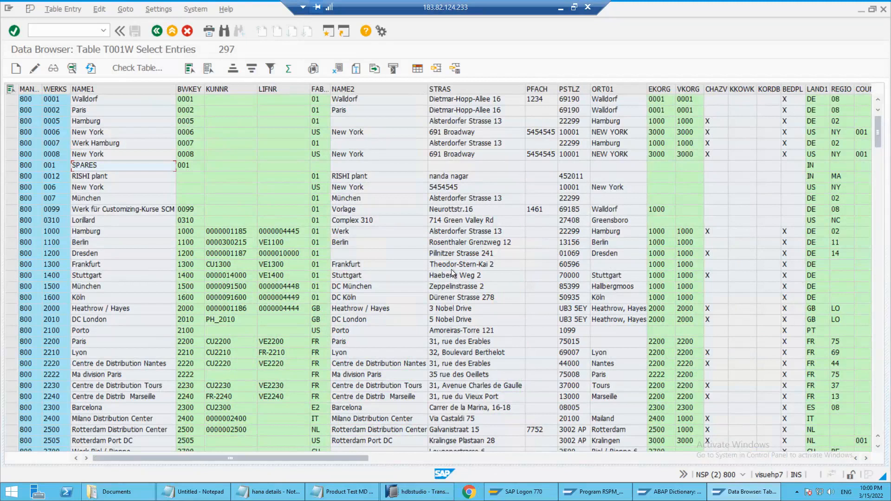
Open transaction RSA5 for installing DataSources from Business Content in a new SAP session
click(74, 31)
text(/orsa5)
key(Return)
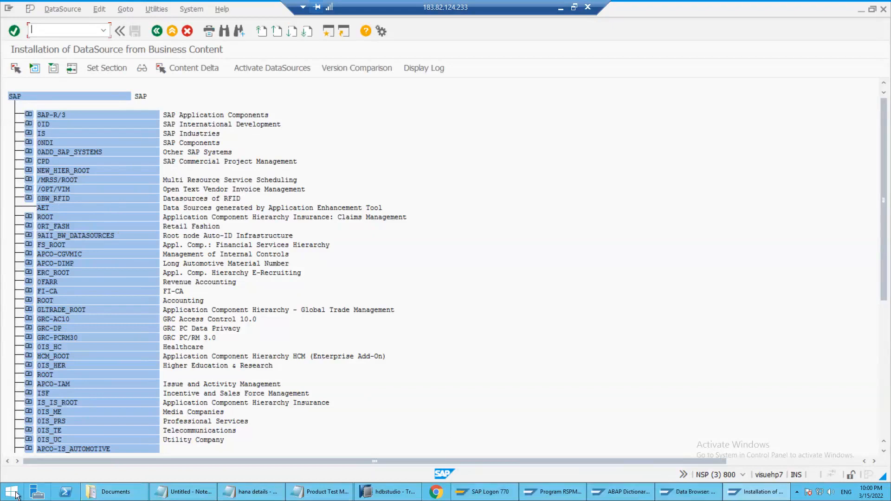
Start Excel, create a blank workbook and dismiss the Office activation wizard
key(super)
click(289, 128)
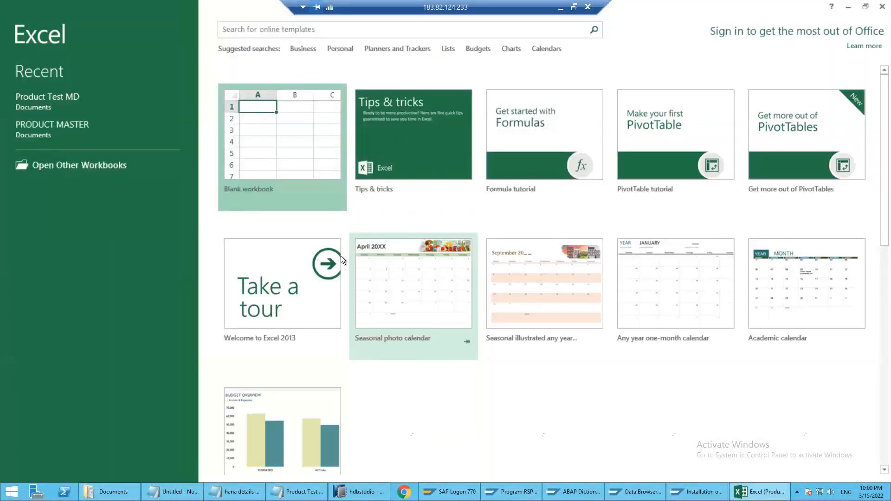
click(264, 163)
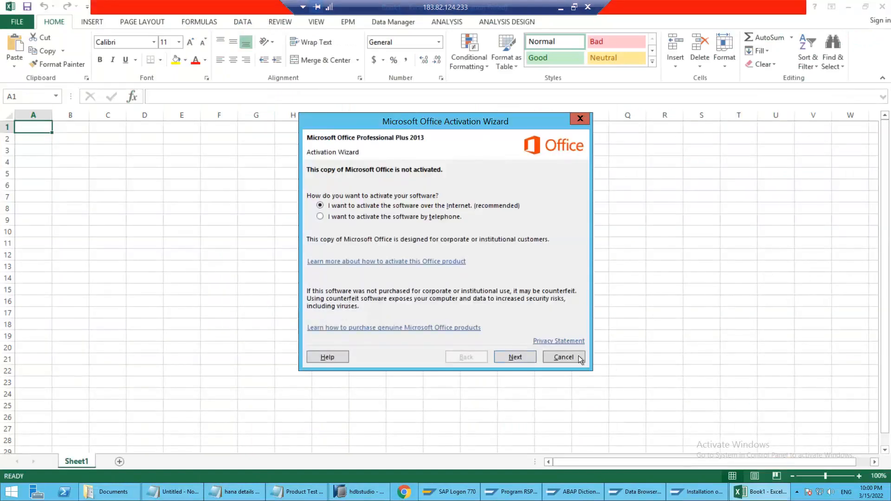
click(580, 359)
scroll(344, 252, up, 8)
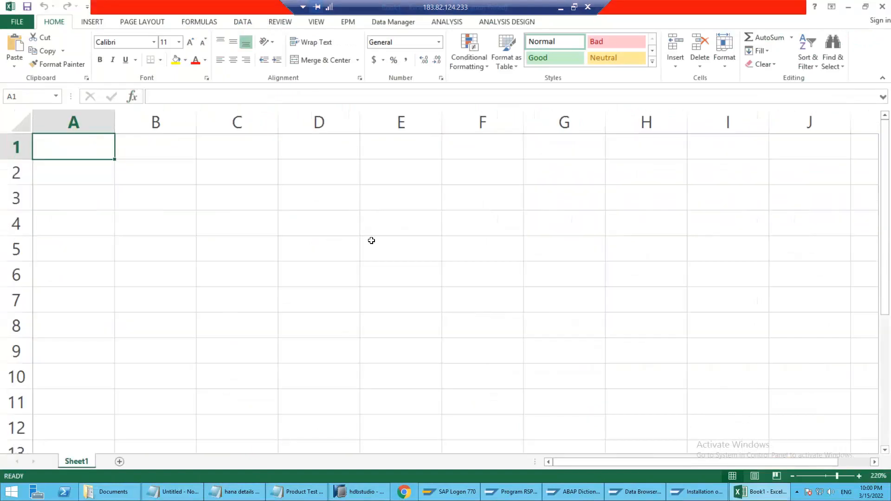
scroll(373, 230, down, 4)
Enter the text "Standarad Data Sources" in cell F5
click(361, 204)
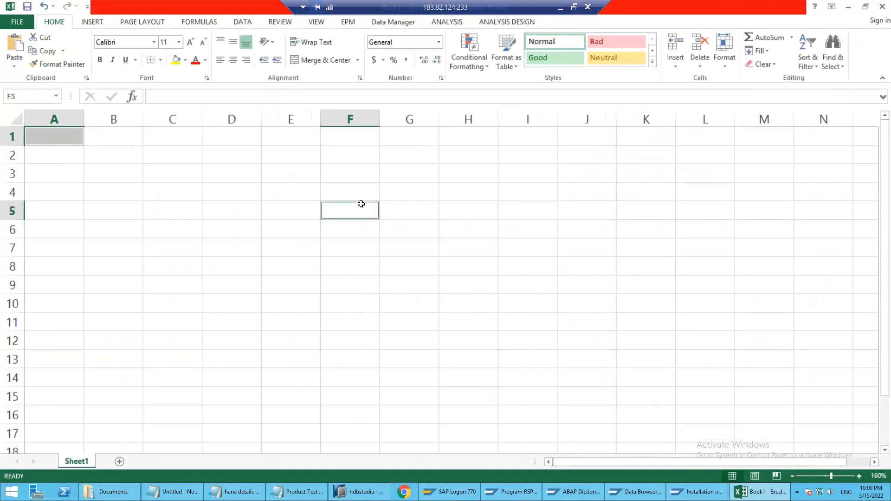
text(Stn)
key(BackSpace)
text(adnarad)
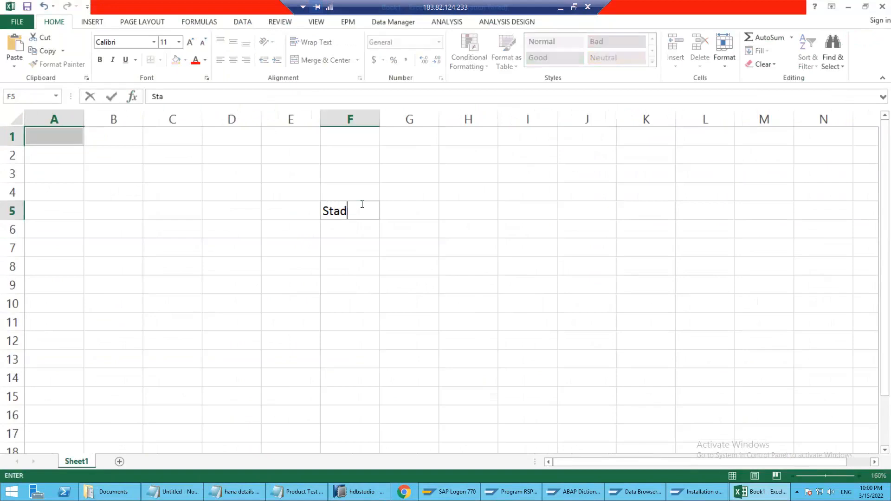
key(BackSpace)
key(BackSpace)
key(BackSpace)
key(BackSpace)
key(BackSpace)
key(BackSpace)
key(BackSpace)
text(ndarad)
text(Data Sources)
key(ctrl+Home)
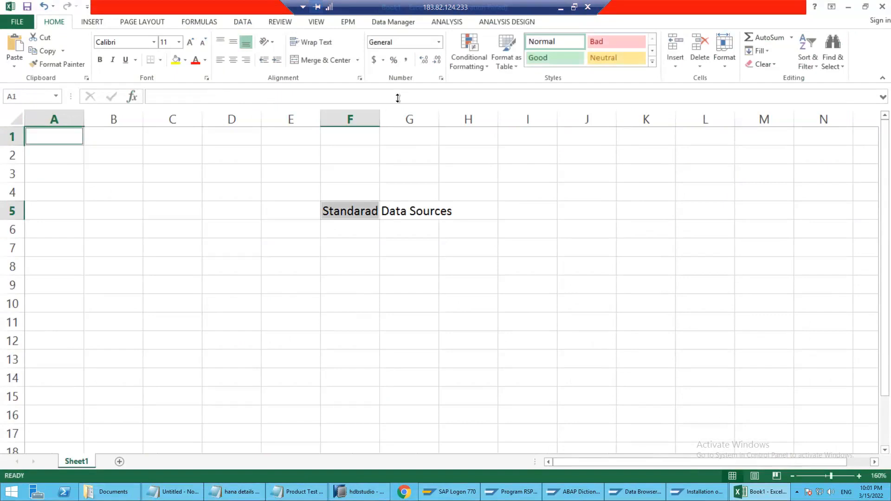
Fit the width of column F to its text
double_click(379, 119)
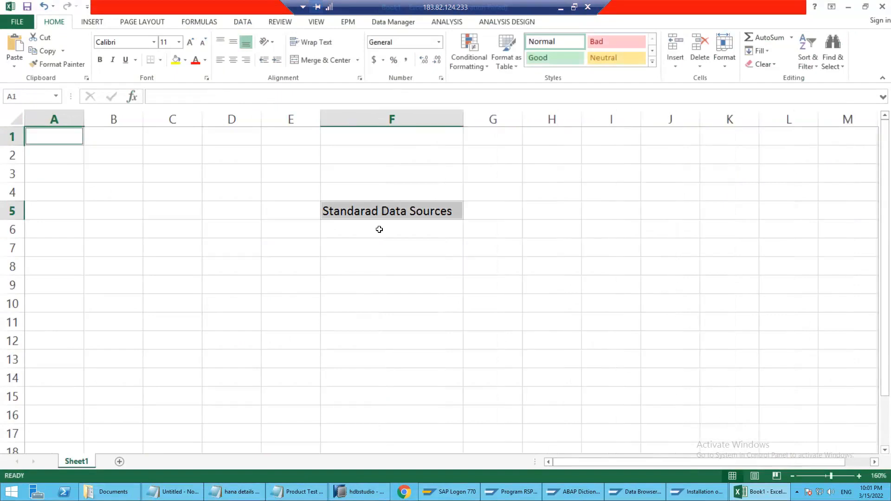
click(382, 228)
click(355, 214)
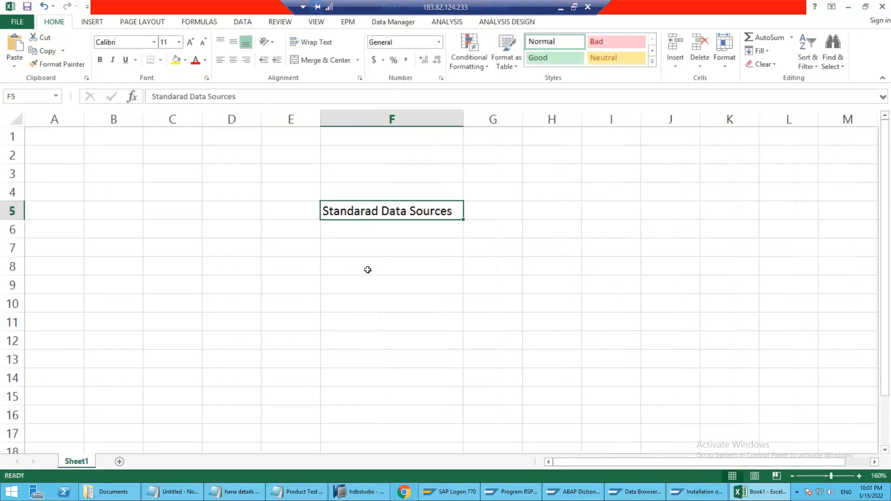
Enter the text "Custom Data Source" in cell F8
click(342, 267)
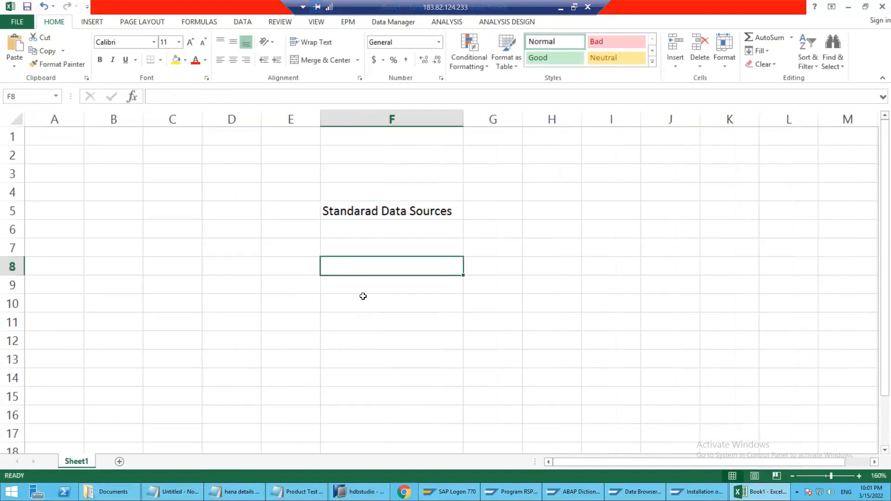
text(Cust)
key(BackSpace)
text(o)
key(BackSpace)
text(tom Data Source)
key(Return)
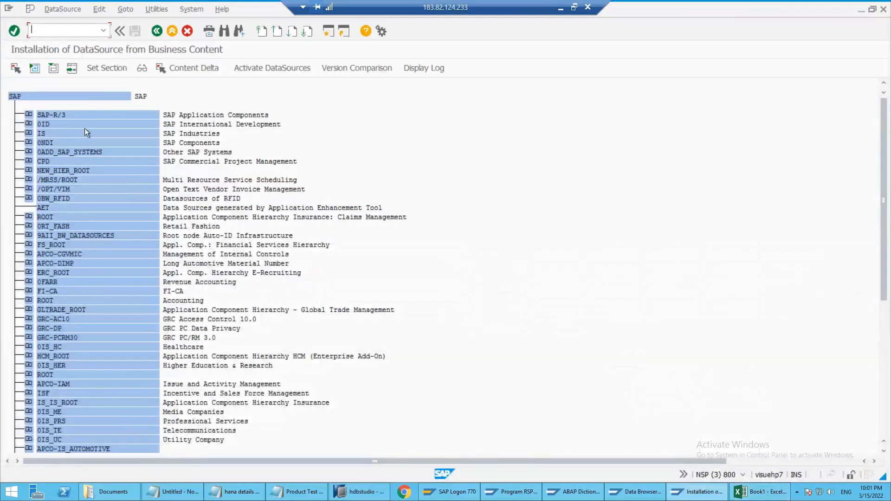
Return the SAP session to SAP Easy Access and note the transaction code RSA5 in cell F11 of the Excel workbook
key(F3)
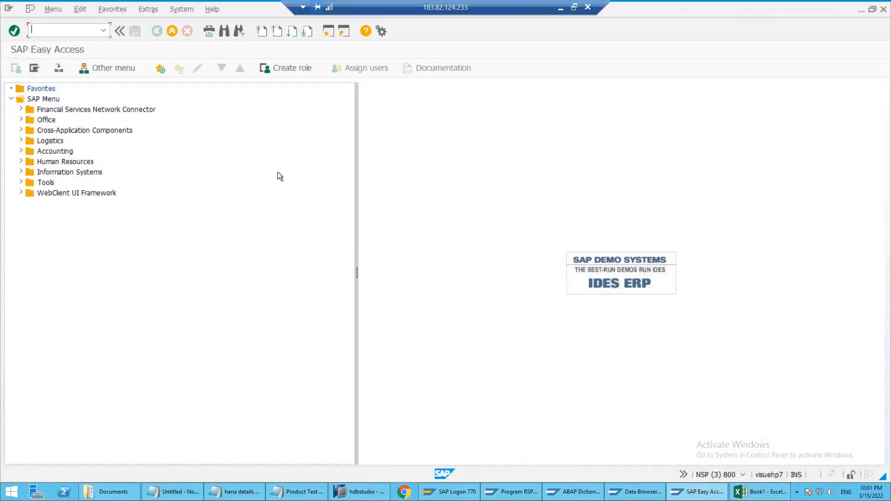
key(alt+Tab)
key(Down)
key(Down)
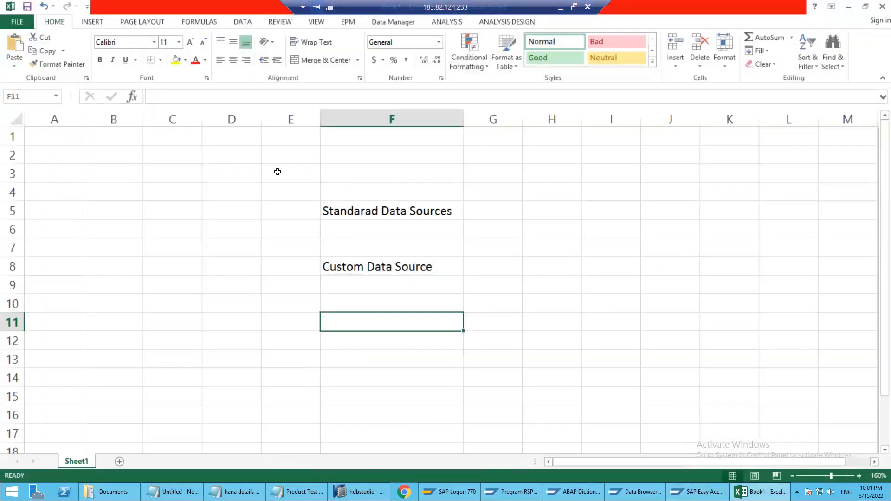
text(RSA5)
key(Return)
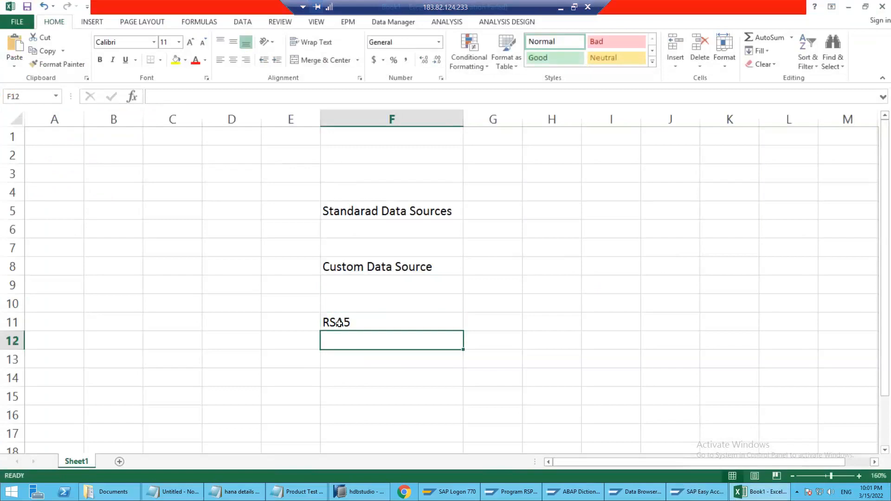
click(345, 323)
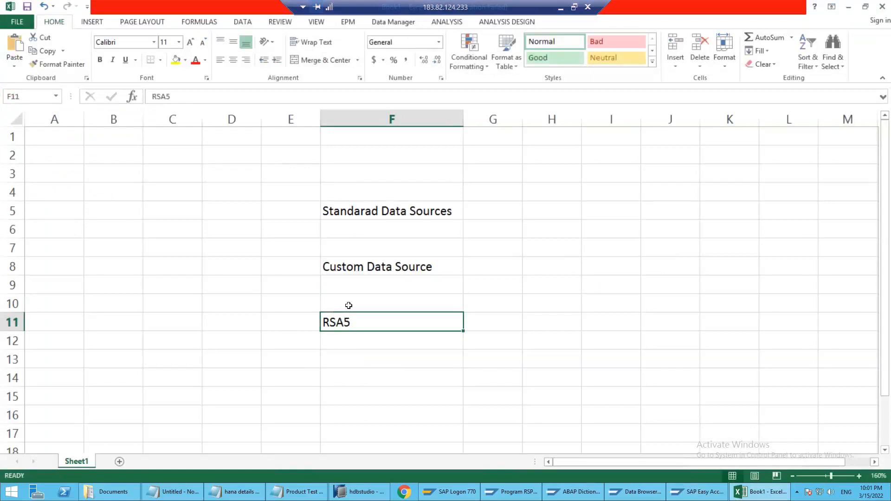
Switch to SAP, open transaction RSA5 and expand the whole Business Content DataSource tree
key(alt+Tab)
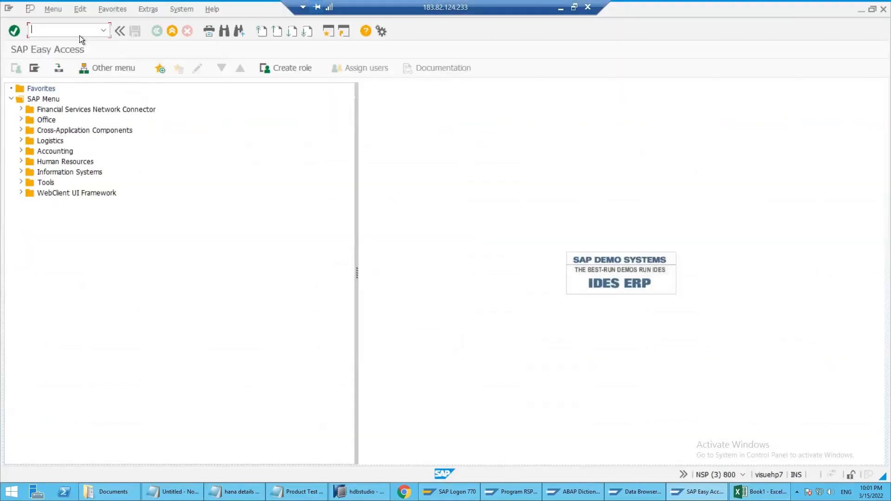
text(rsa5)
key(Return)
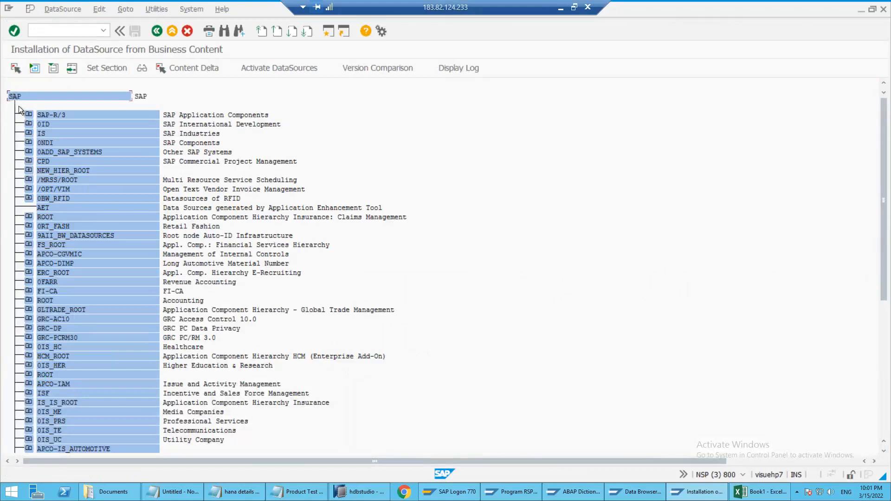
click(36, 69)
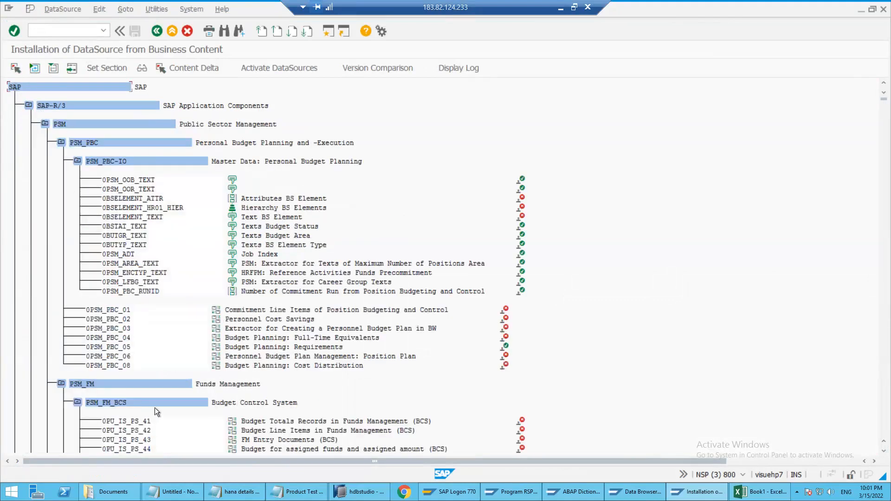
Search the DataSource tree for 0plant_attr and go to the 0PLANT_ATTR entry
click(223, 31)
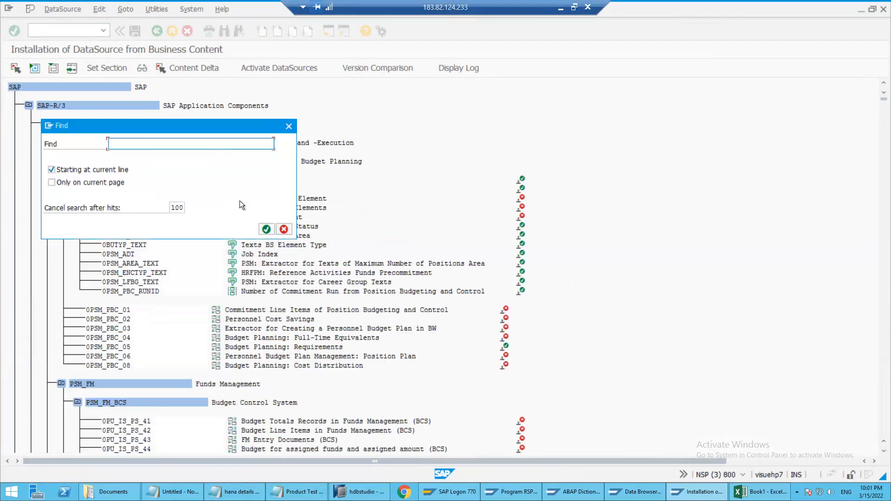
click(657, 492)
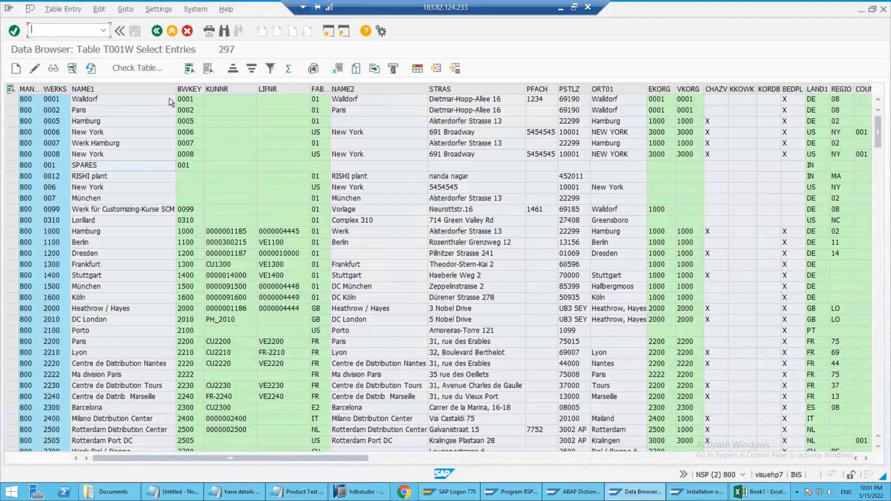
click(696, 491)
text(0plant_attr)
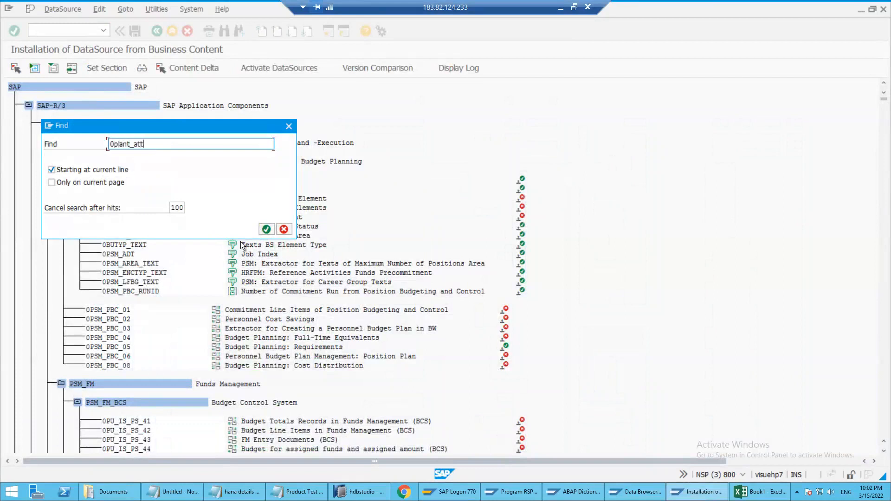
key(Return)
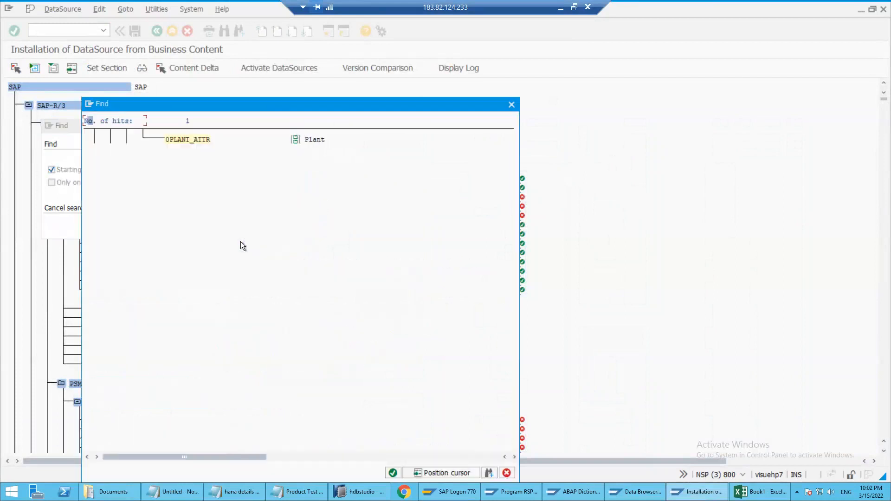
double_click(182, 138)
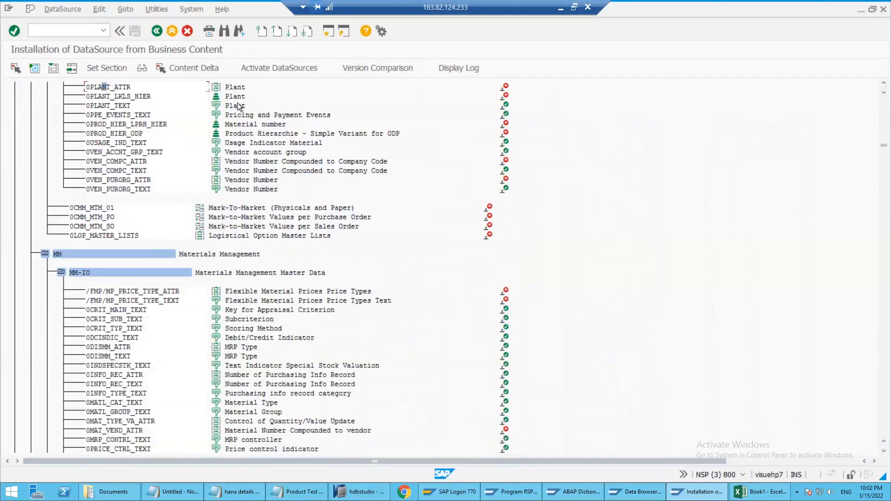
scroll(238, 102, up, 1)
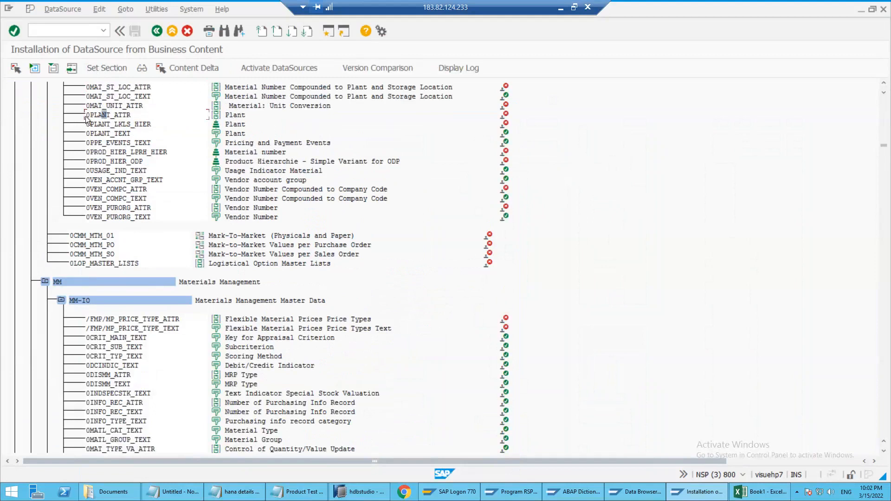
Copy the 0PLANT_ATTR line together with its description from the DataSource tree
click(86, 114)
key(ctrl+y)
drag(86, 115, 216, 115)
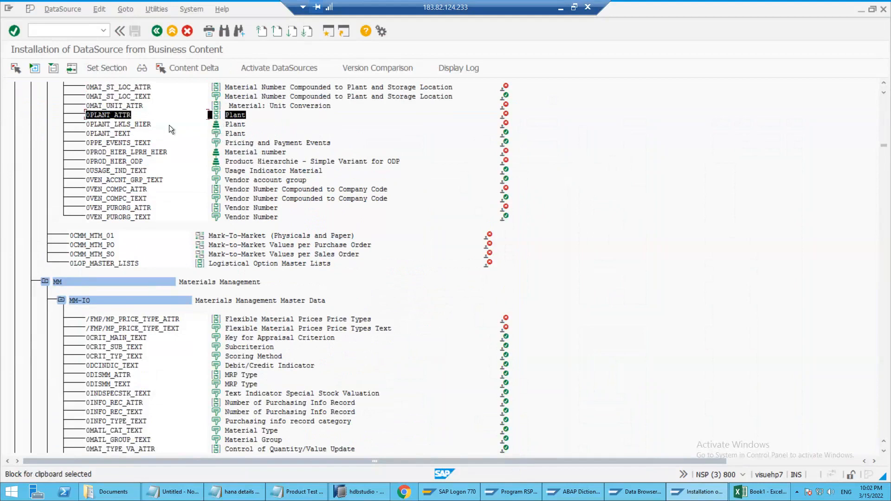
key(ctrl+c)
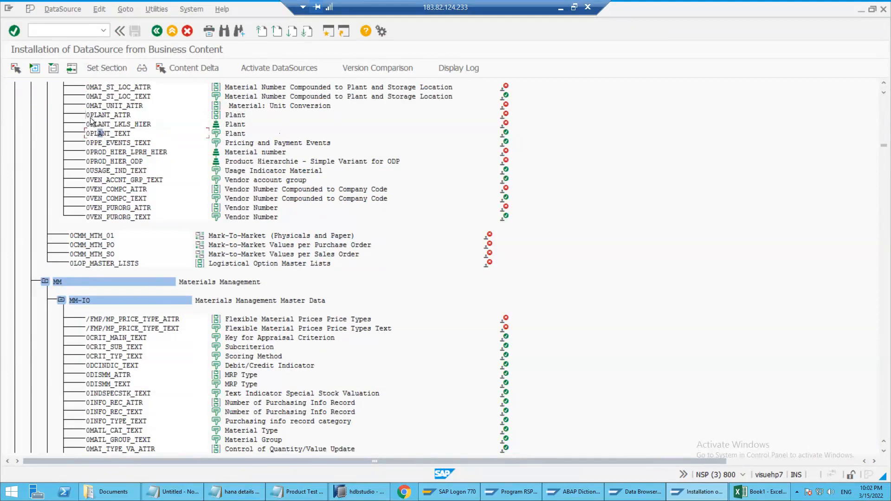
Copy only the name text PLANT_ATTR from the DataSource tree and paste it into cell G13 of the Excel workbook
key(ctrl+y)
drag(86, 114, 129, 119)
key(ctrl+c)
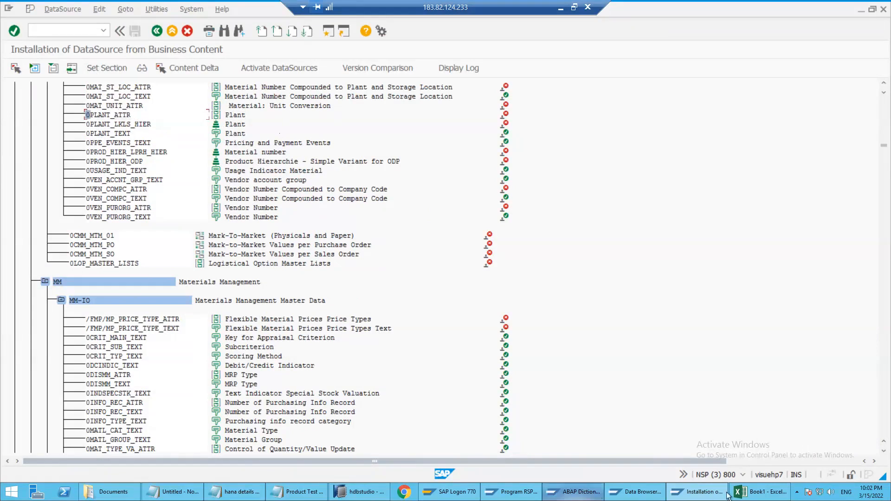
click(760, 492)
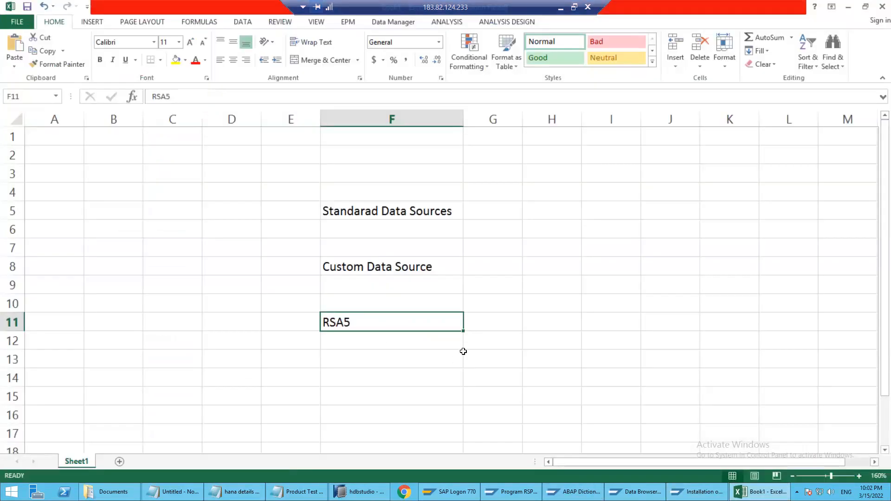
click(492, 355)
key(ctrl+v)
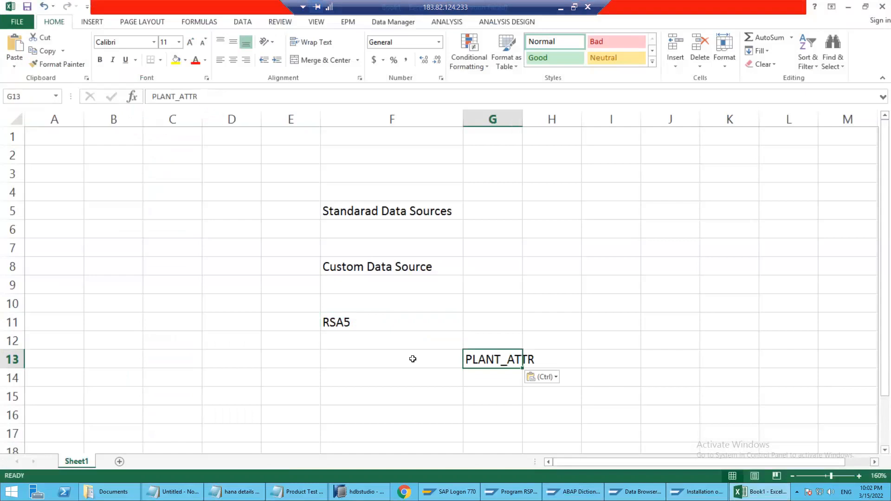
Label cell F13 as Plant MD and correct the DataSource name in G13 to 0PLANT_ATTR
click(413, 359)
text(Plant M)
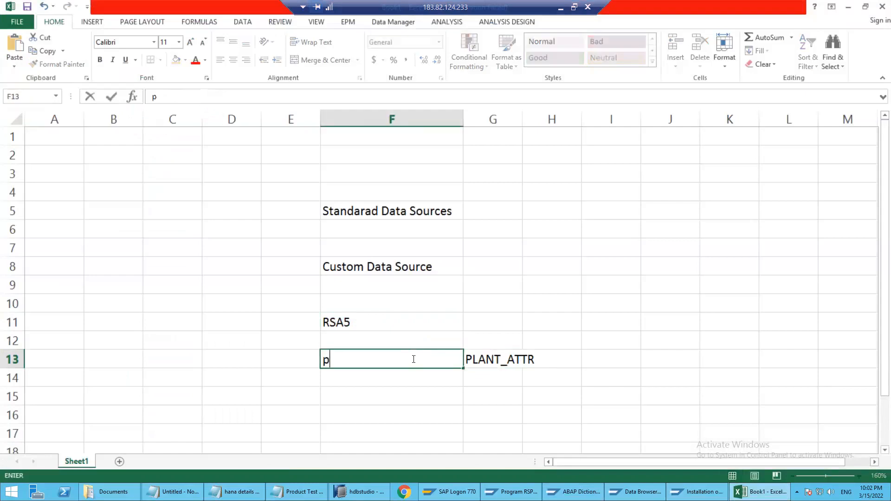
text(D)
key(Return)
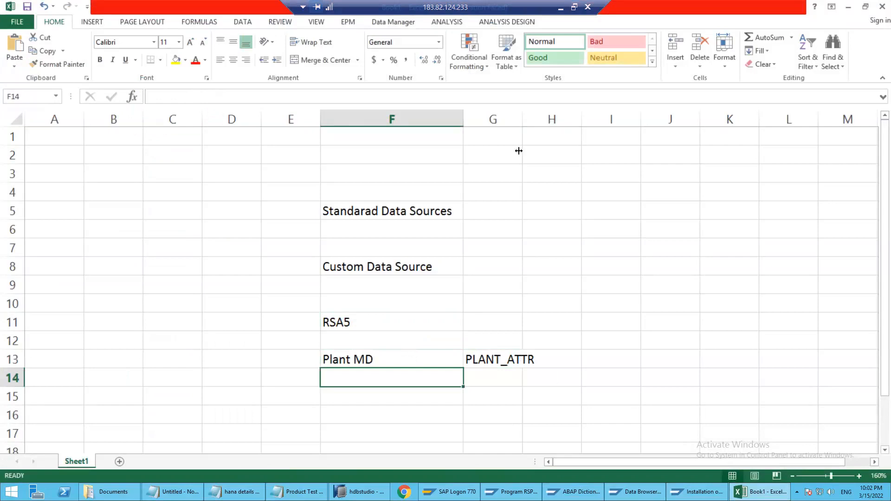
click(485, 350)
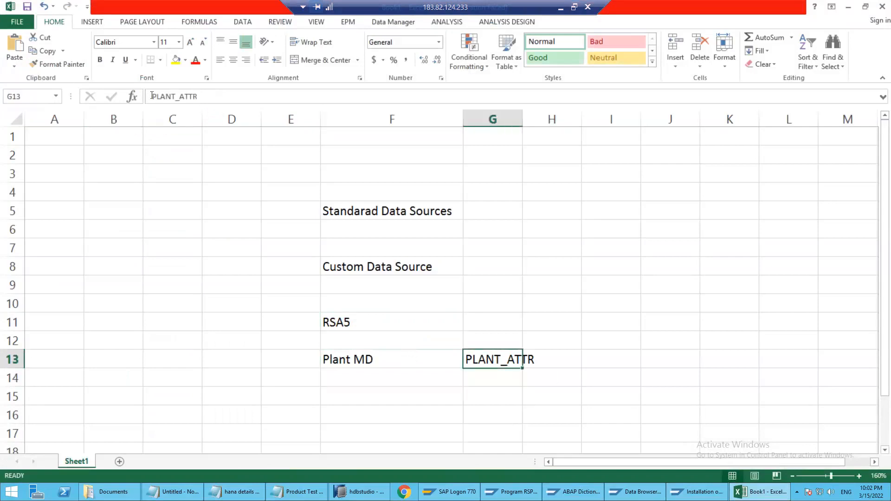
click(160, 98)
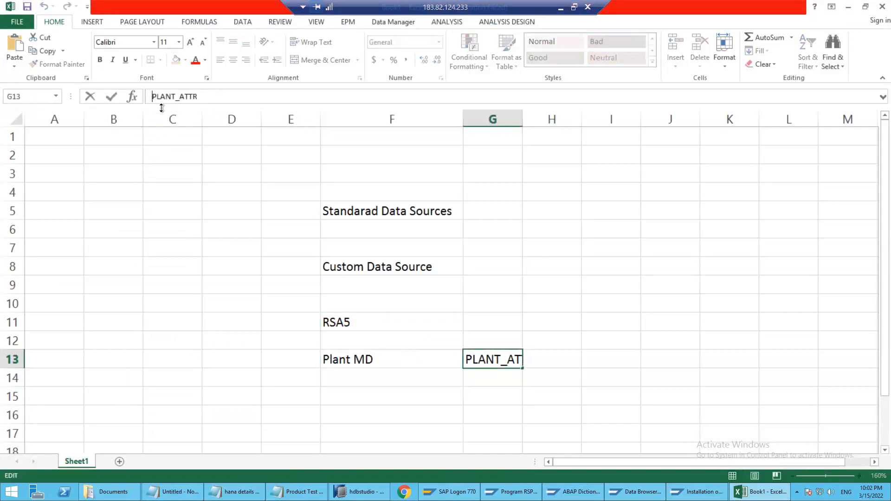
text(0)
key(Return)
Switch to SAP, start activating the 0PLANT_ATTR DataSource and accept the foreign namespace repair notice
key(alt+Tab)
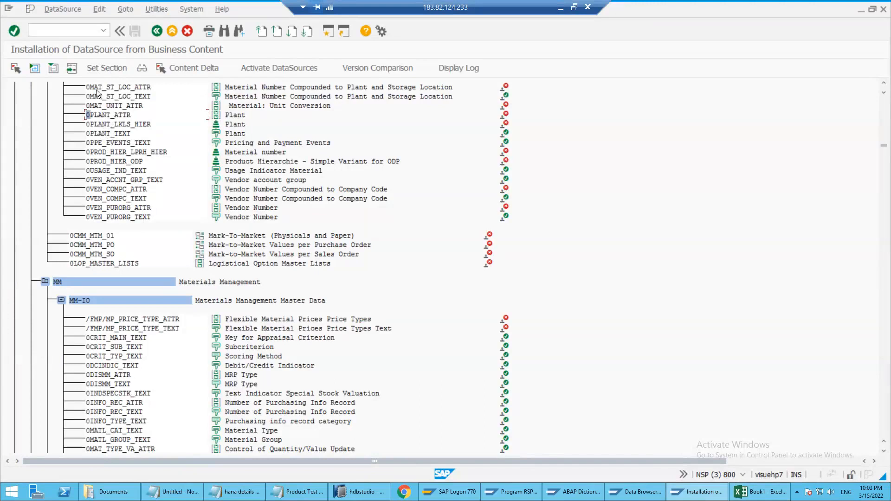
click(107, 113)
click(275, 68)
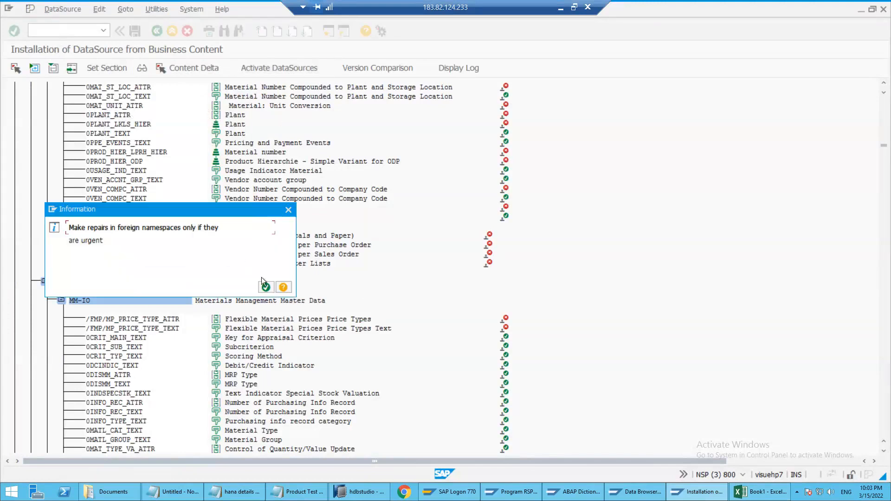
click(266, 288)
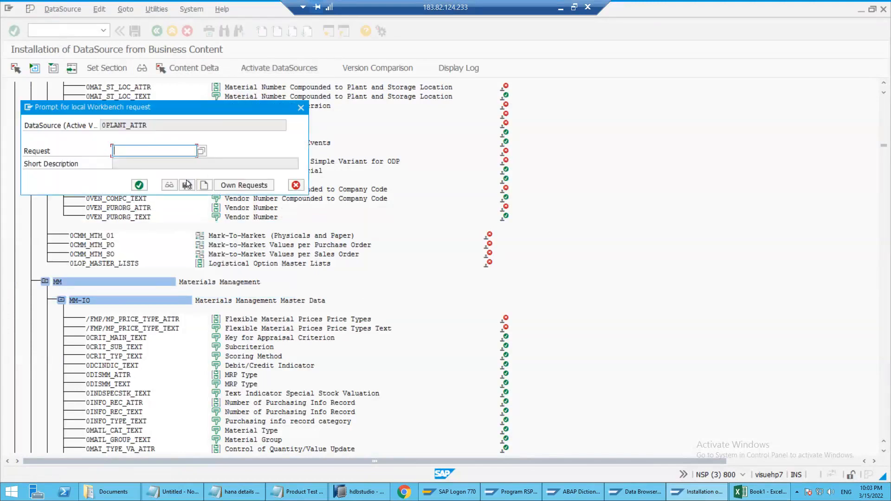
Create a local Workbench request with the short description test and assign the 0PLANT_ATTR activation to it
click(232, 186)
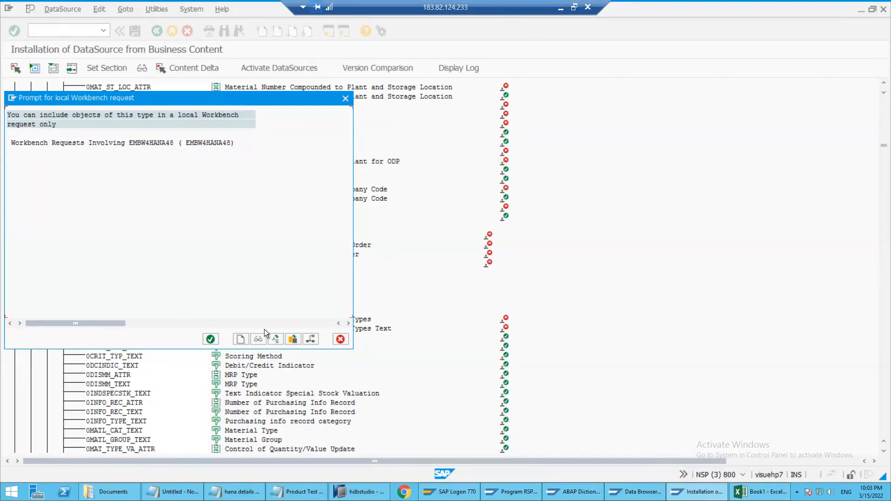
drag(154, 101, 254, 68)
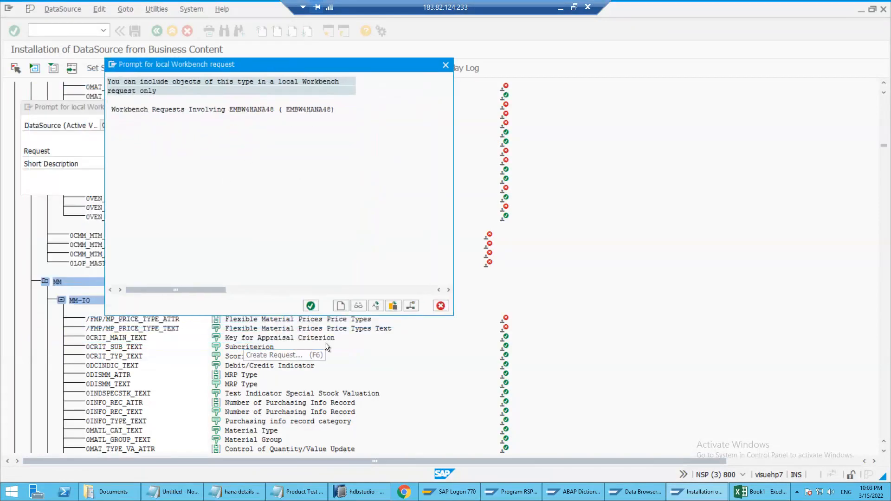
click(340, 305)
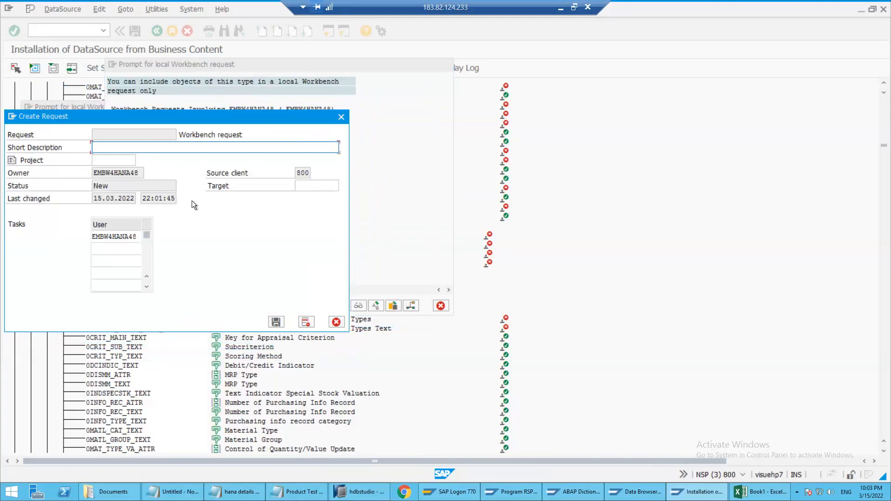
text(test)
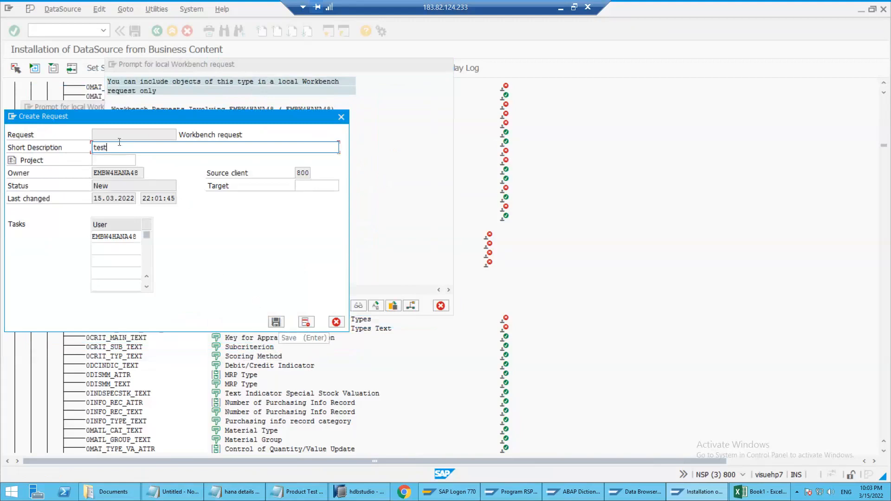
click(274, 323)
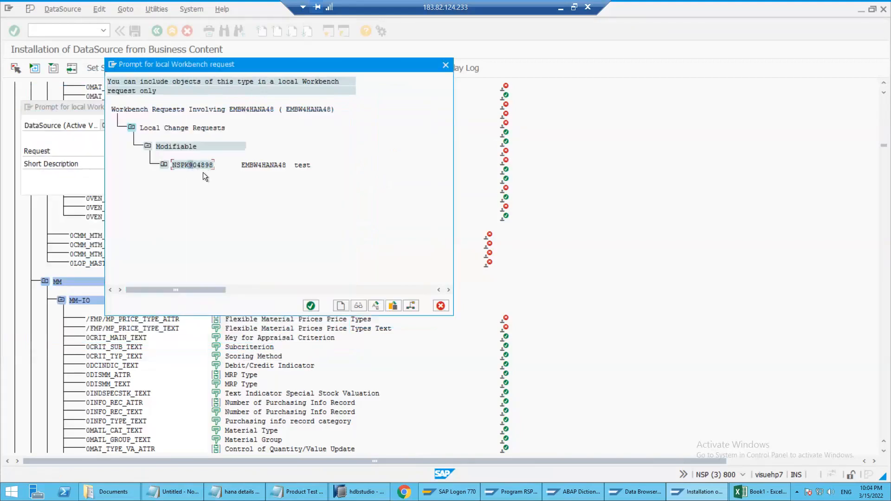
click(311, 305)
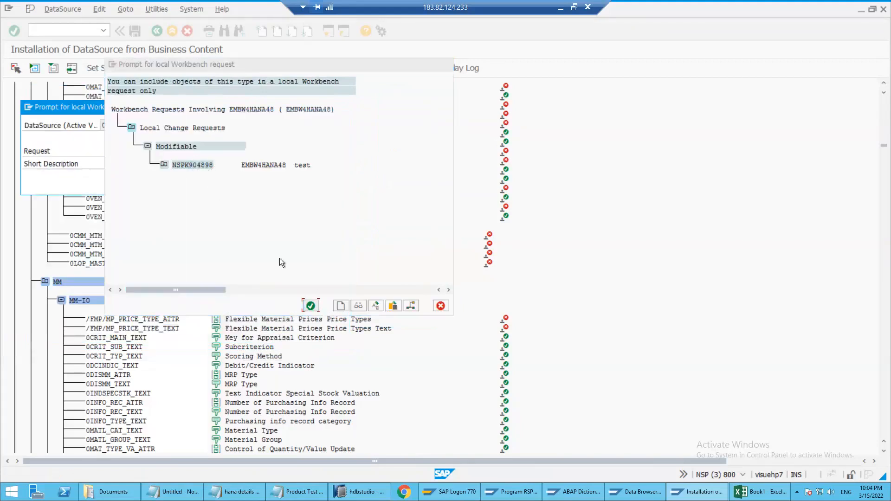
click(139, 185)
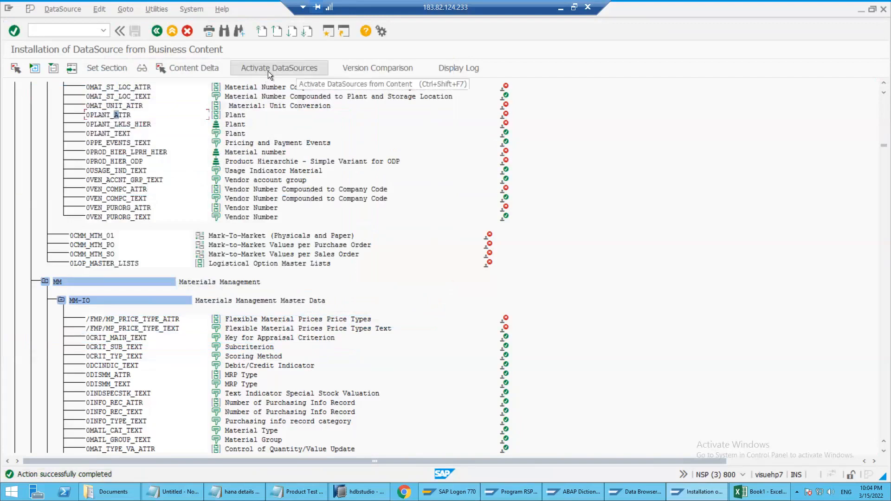
Switch to the Excel workbook and note RSA6 in cell F15
click(76, 28)
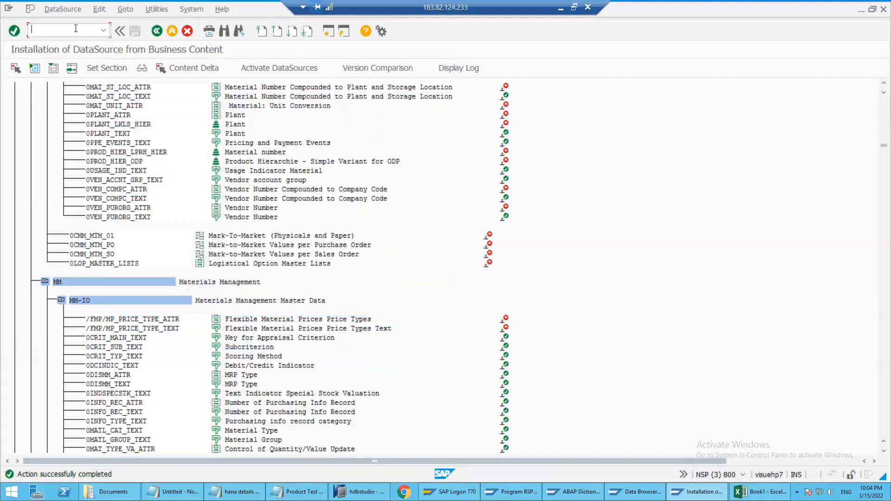
key(alt+Tab)
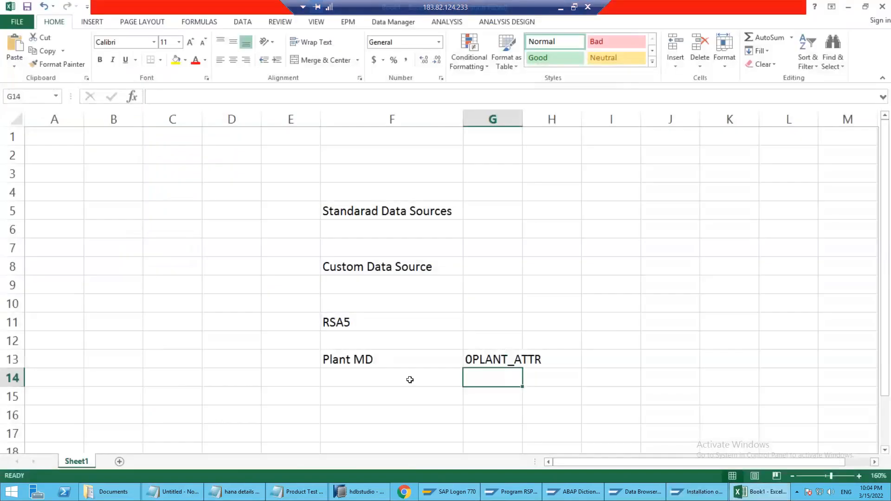
click(355, 388)
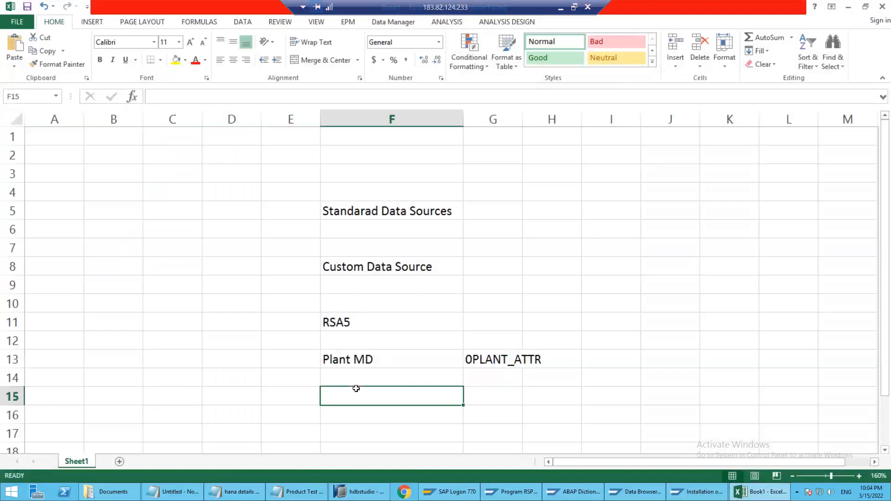
text(RSA6)
key(Return)
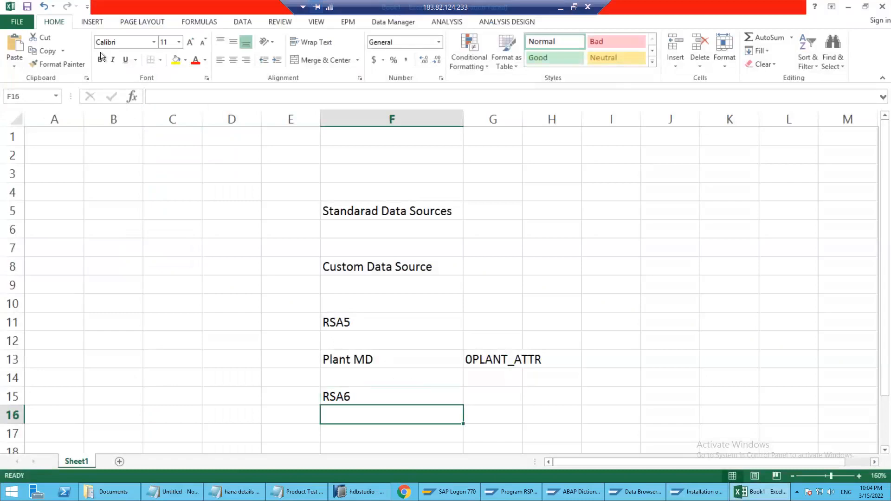
Switch to SAP, open transaction RSA6 and expand the whole Postprocess DataSources tree
key(alt+Tab)
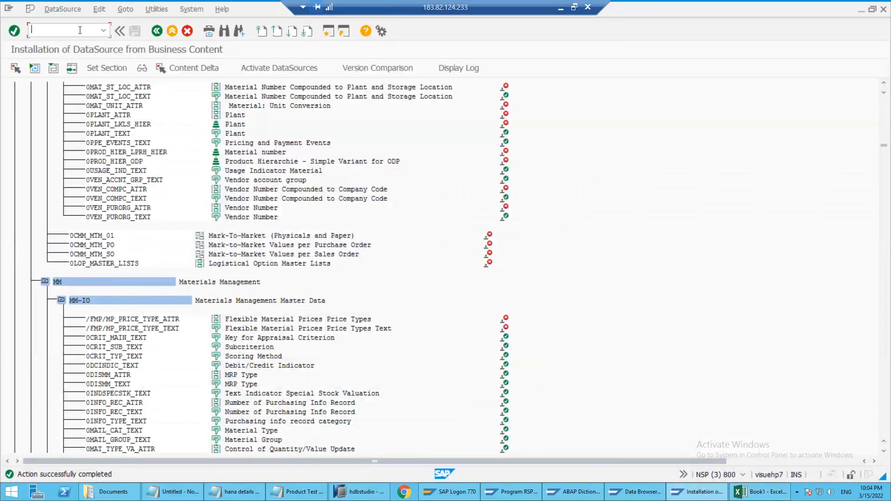
text(/NRSA6)
key(Return)
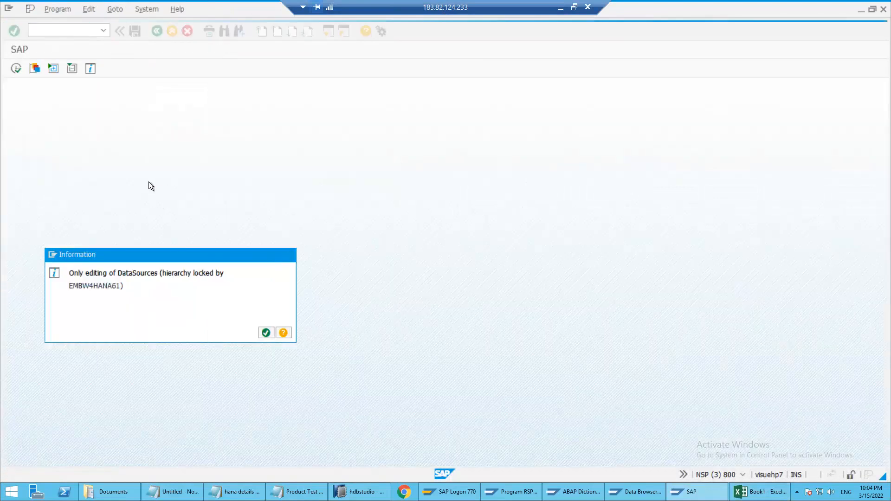
key(Return)
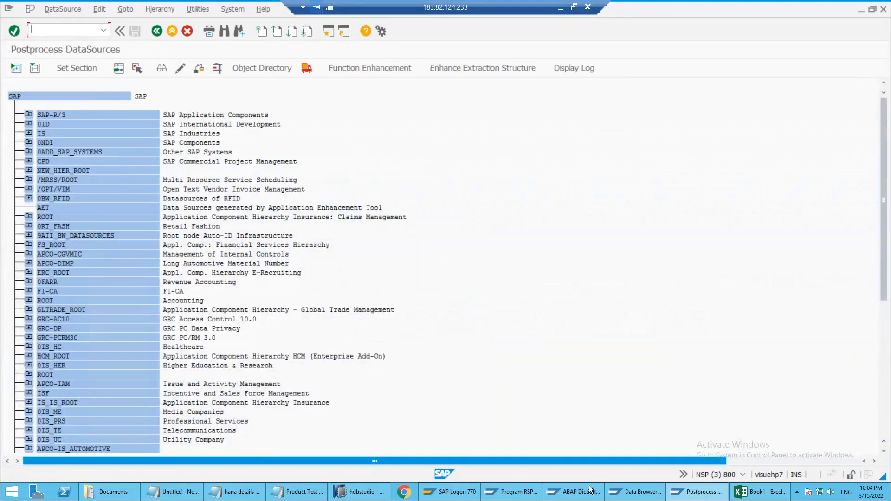
click(572, 489)
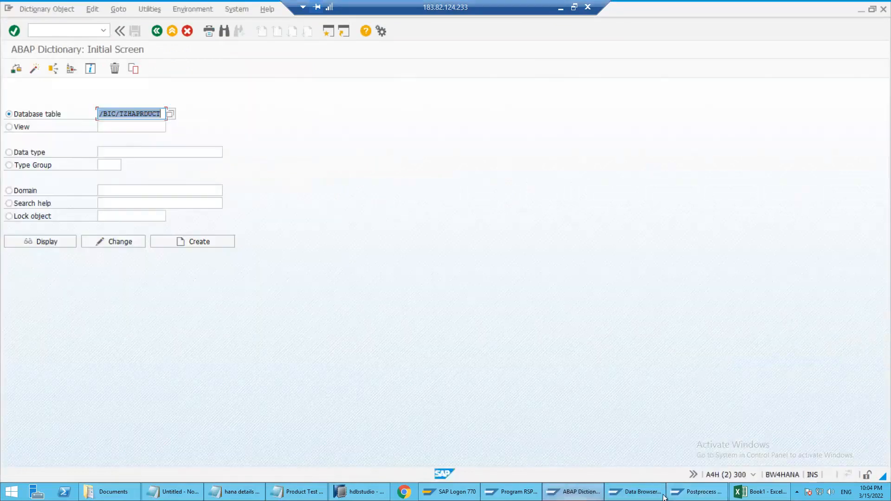
click(692, 496)
click(692, 498)
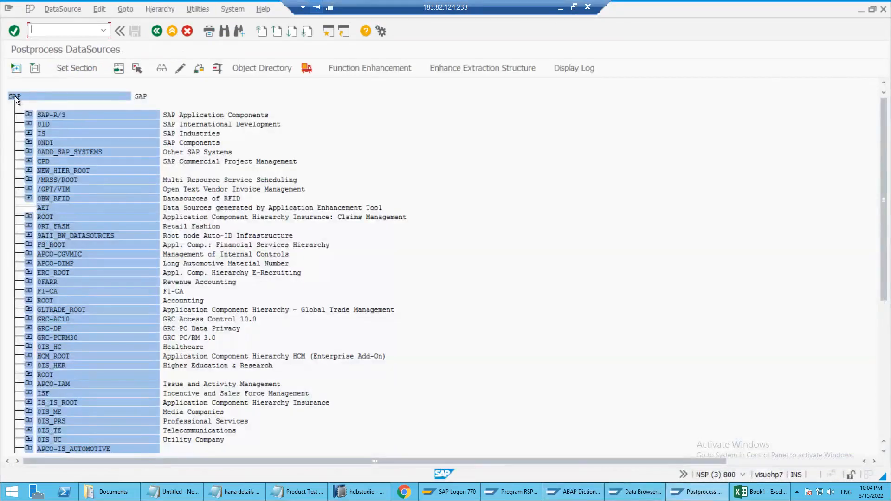
click(16, 68)
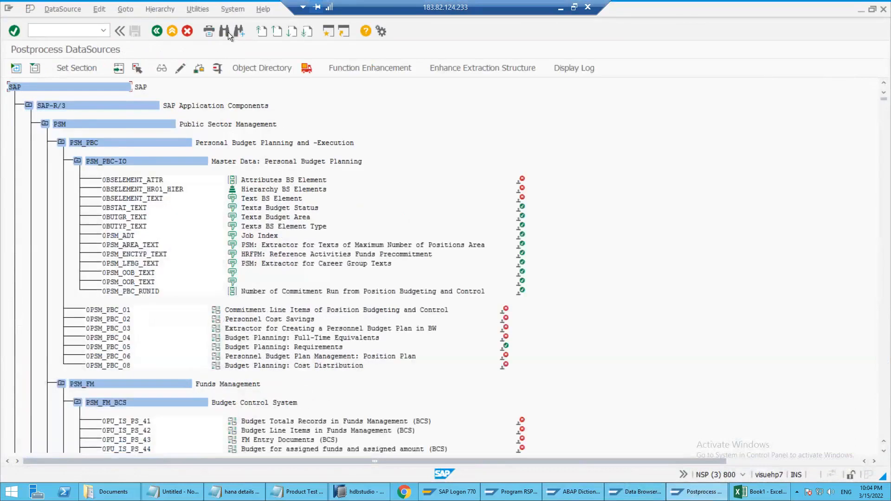
Search the active DataSource tree for 0plant_attr and go to the 0PLANT_ATTR entry
click(224, 31)
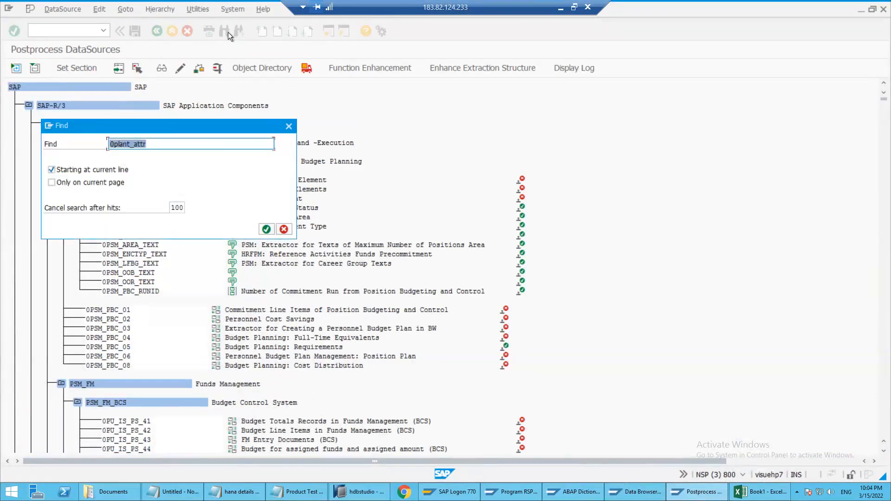
key(Return)
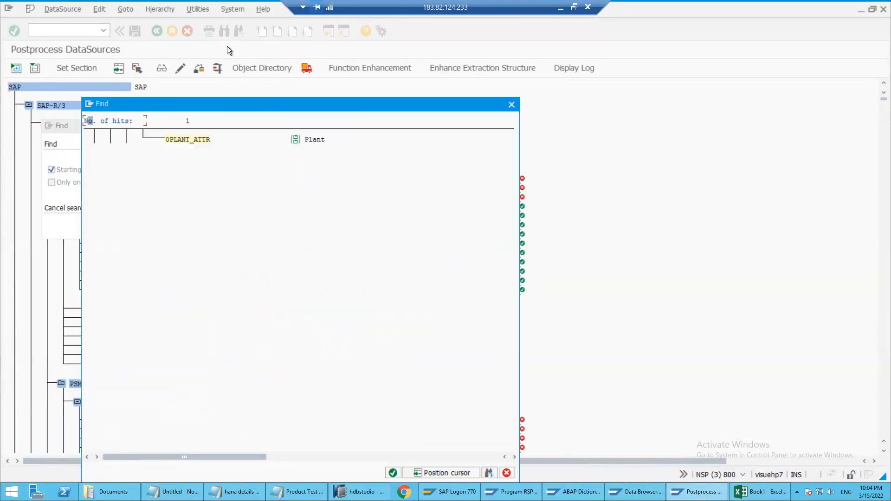
click(196, 140)
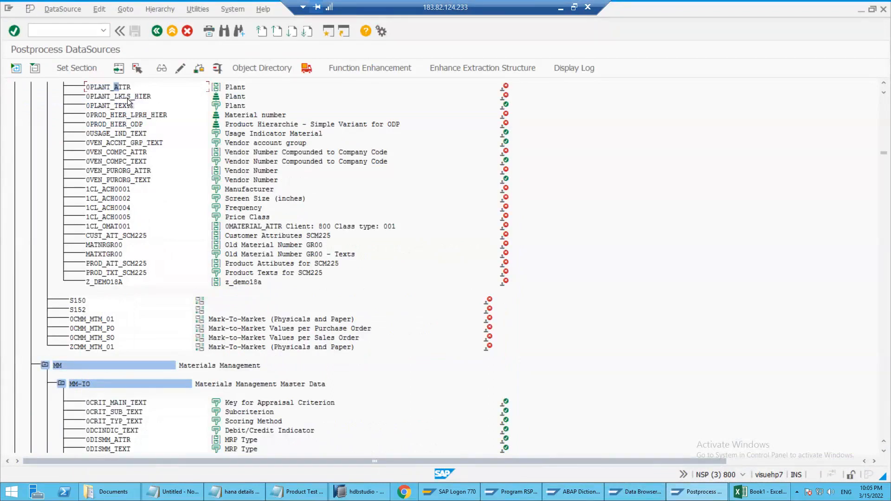
click(125, 86)
Switch to the Excel workbook and note rsa3 in cell F17
click(76, 29)
text(/O)
key(alt+Tab)
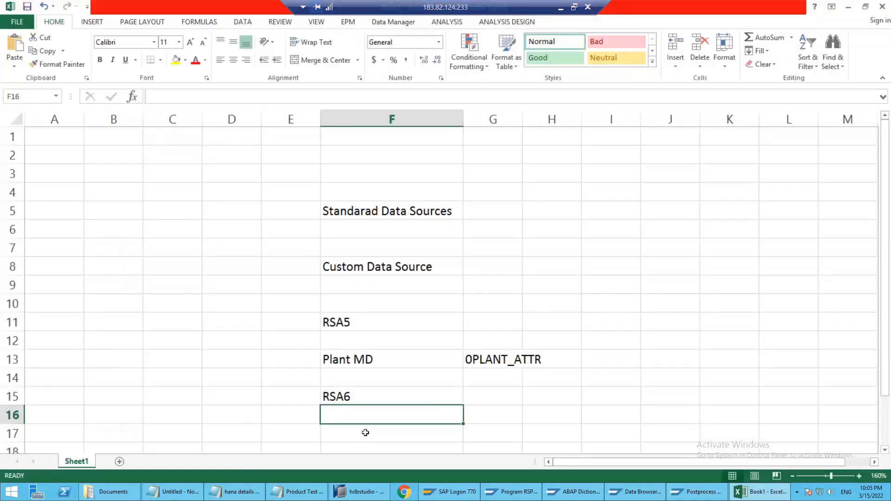
click(365, 433)
text(rsa)
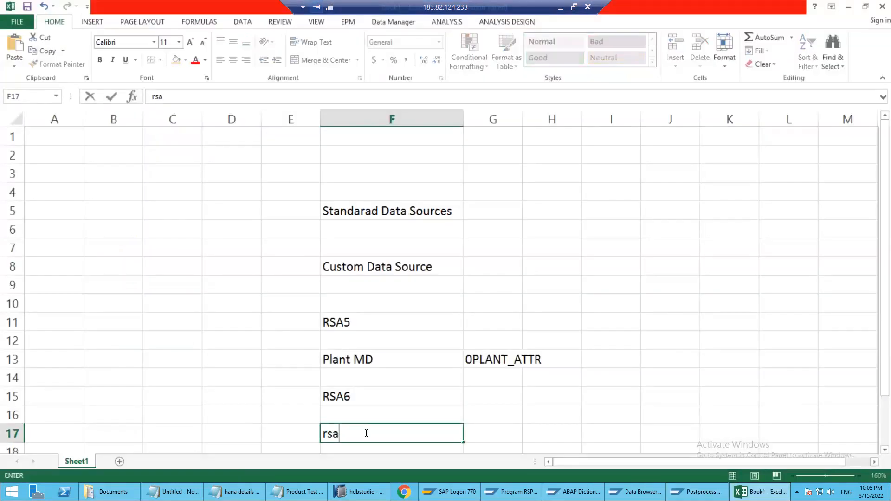
text(3)
key(Return)
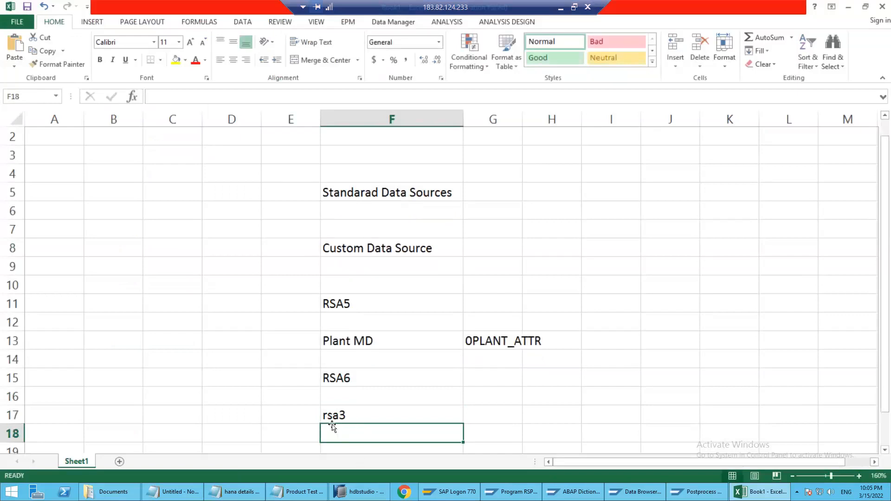
Switch to SAP and open transaction RSA3 in a new session
key(alt+Tab)
text(/ORSA3)
key(Return)
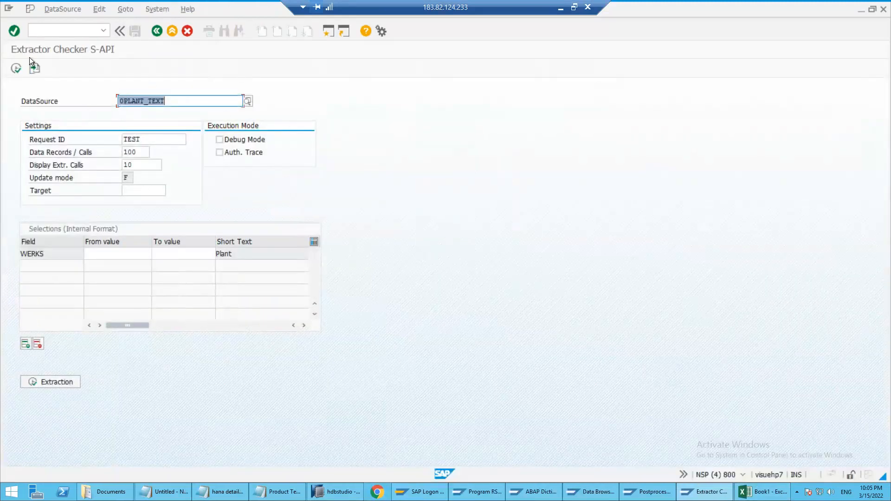
Set the DataSource in the extractor checker to 0PLANT_ATTR and load its selection fields
click(149, 101)
click(178, 102)
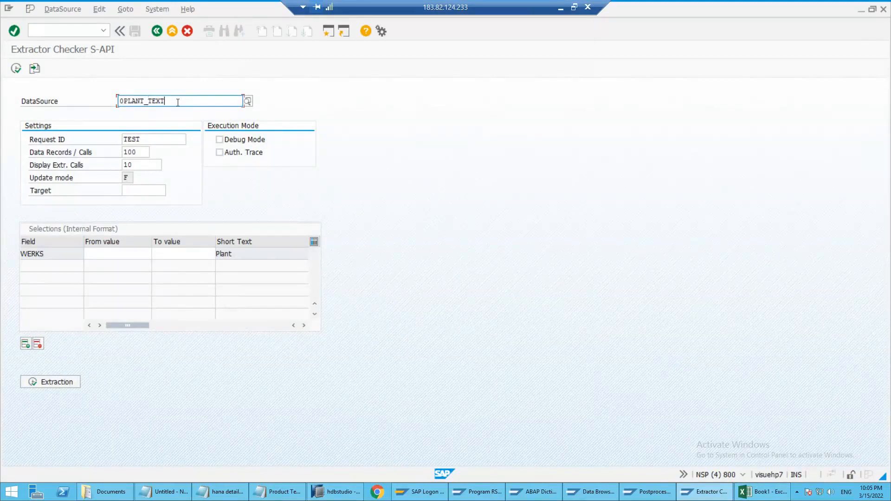
key(BackSpace)
key(BackSpace)
key(BackSpace)
key(BackSpace)
text(ATTR)
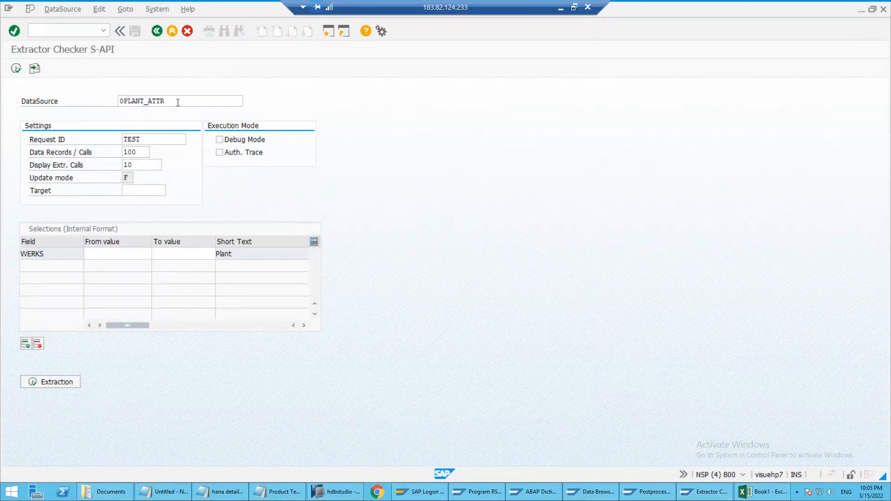
key(Return)
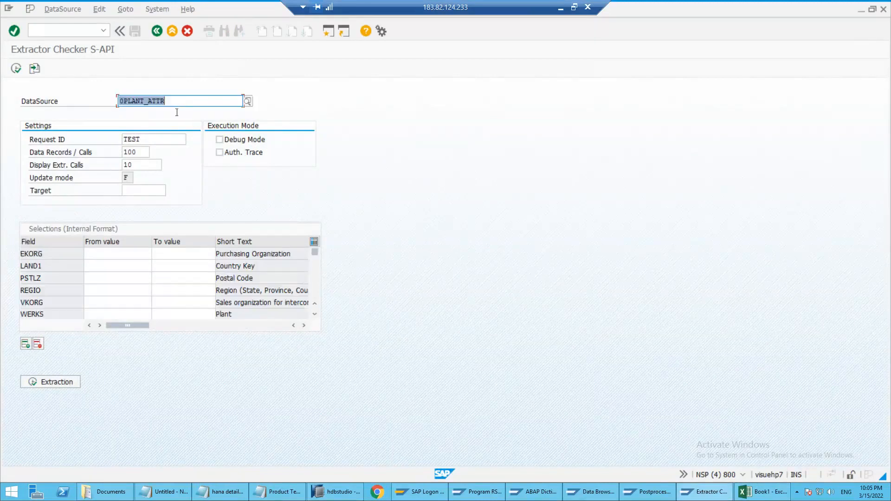
Run the 0PLANT_ATTR extraction with 10000 data records per call and 1 displayed call, and show the result in an ALV grid
click(151, 166)
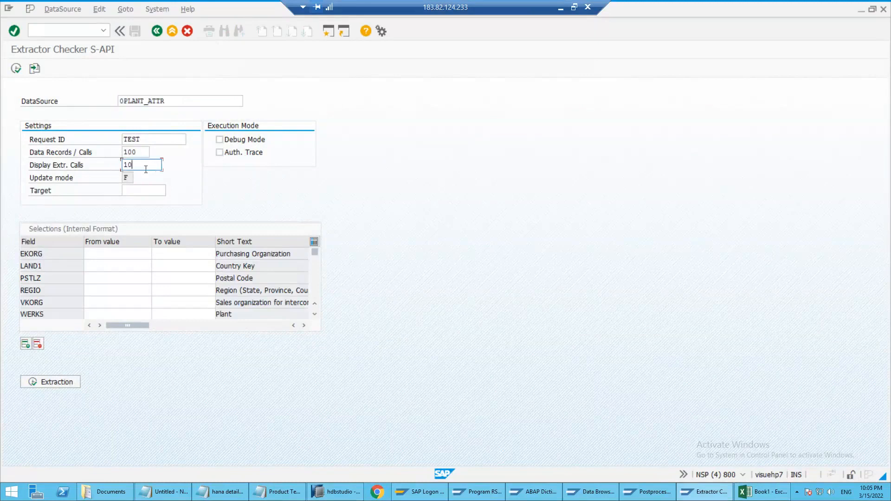
click(142, 152)
text(00)
click(63, 380)
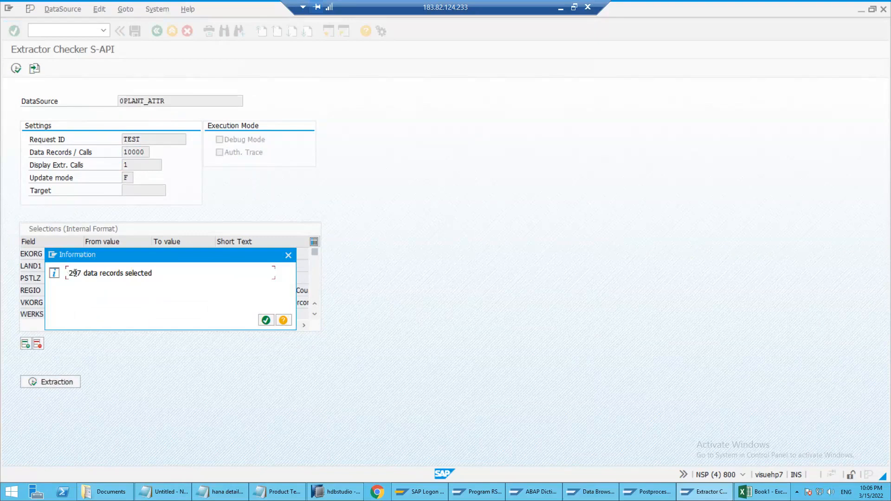
click(271, 321)
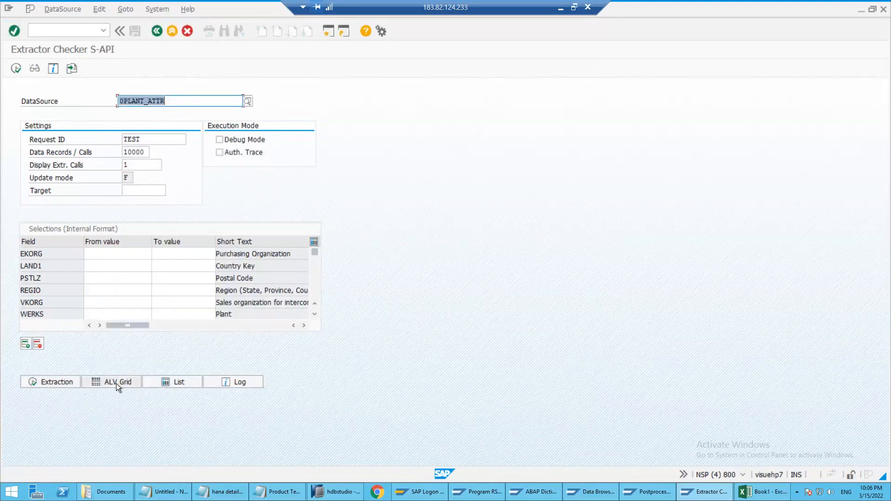
click(116, 384)
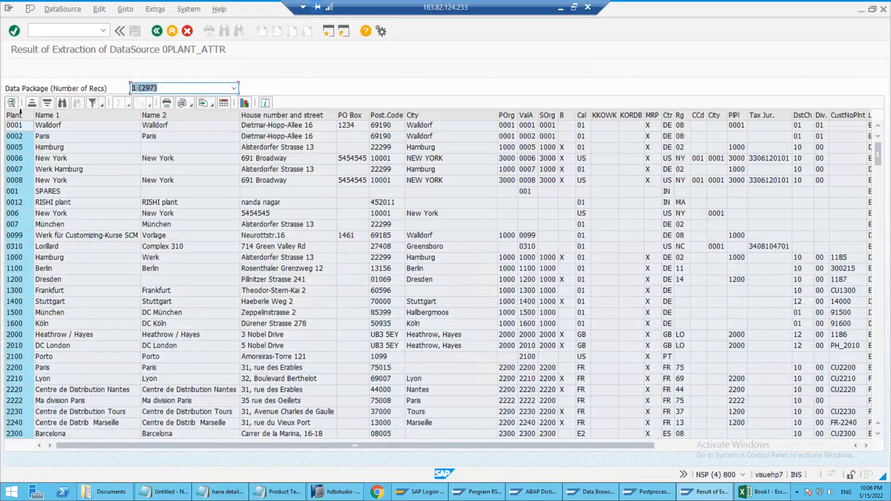
Compare the columns and rows of the 0PLANT_ATTR extraction result with the T001W entries in the Data Browser session
drag(20, 111, 578, 190)
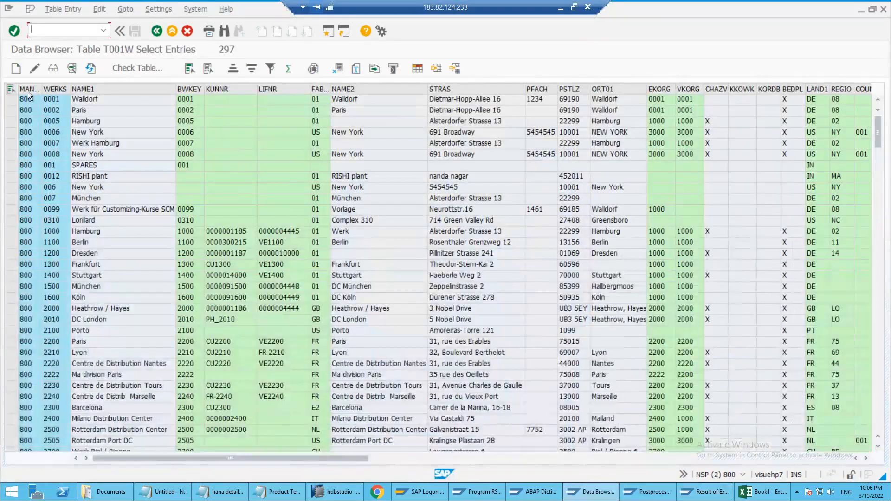
drag(53, 88, 418, 87)
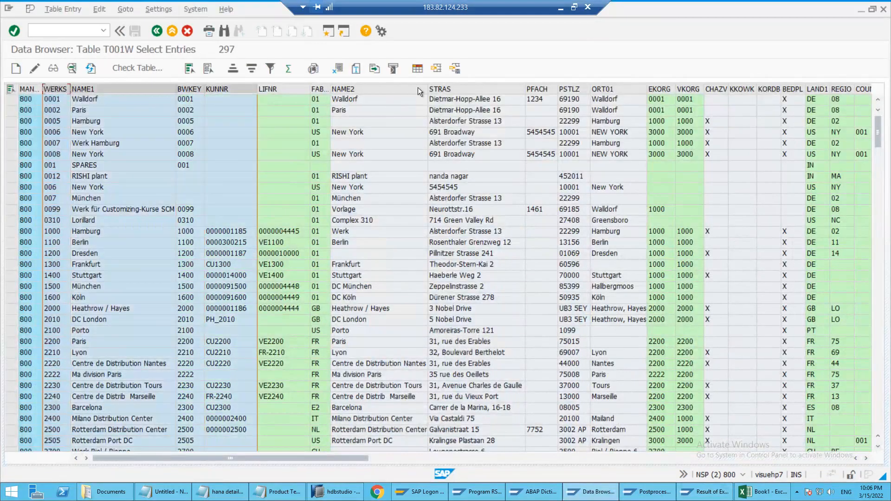
click(364, 87)
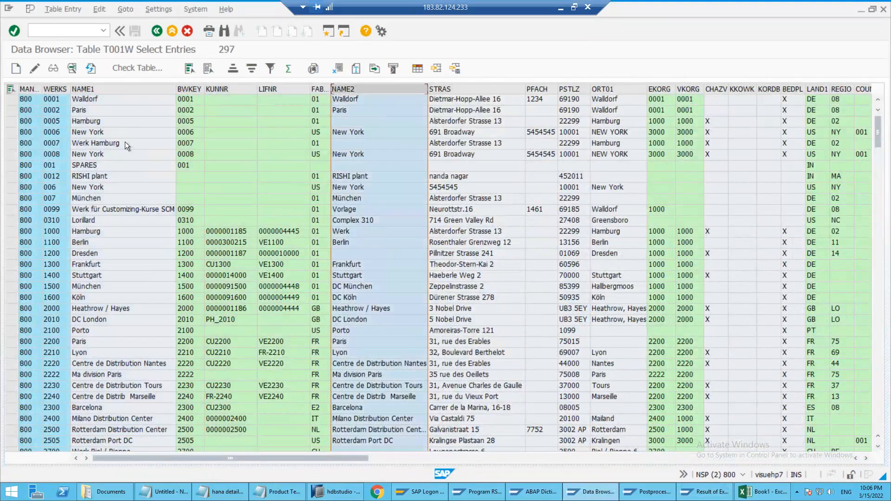
key(alt+Tab)
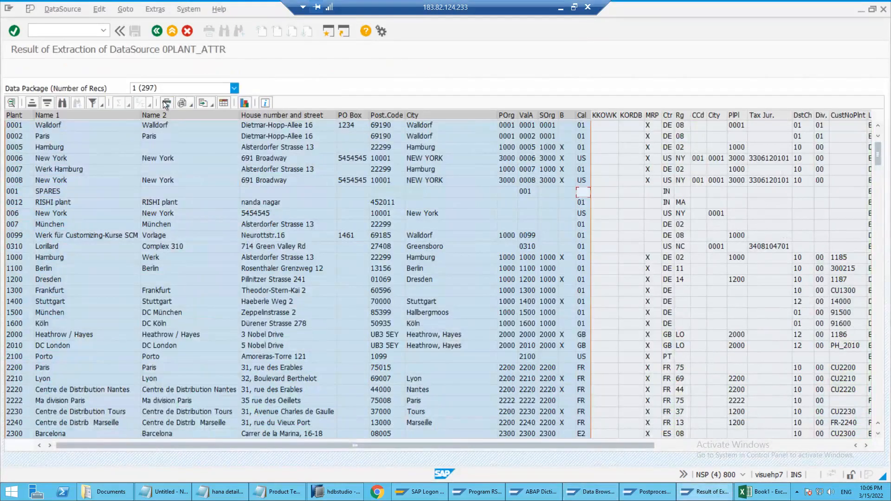
click(160, 144)
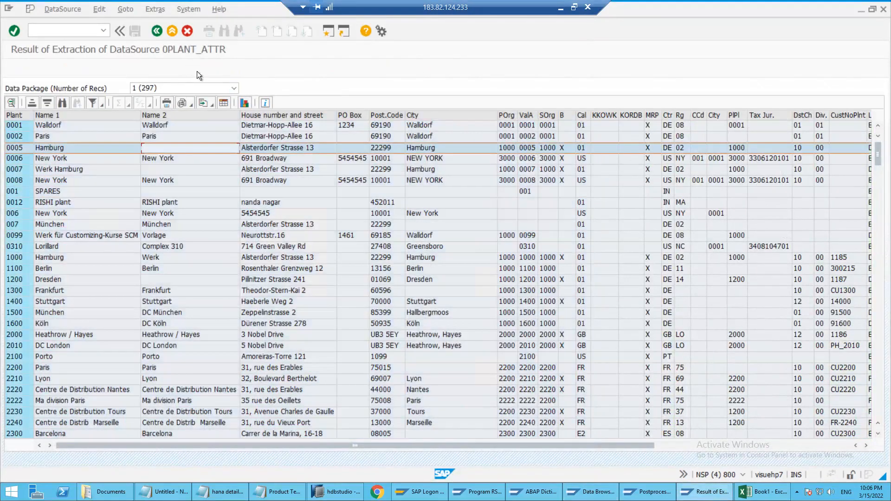
click(196, 168)
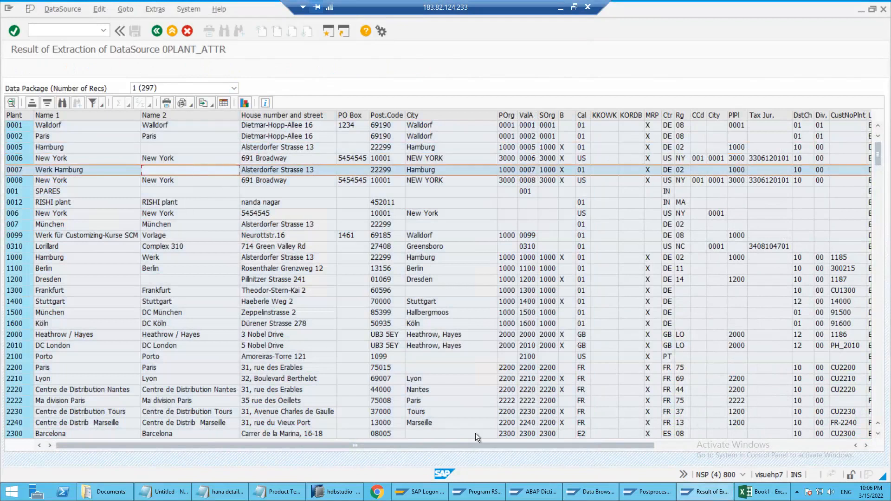
Switch to the Excel workbook and enter the heading ecc in cell I4 and RSA5 in cell I6
click(770, 492)
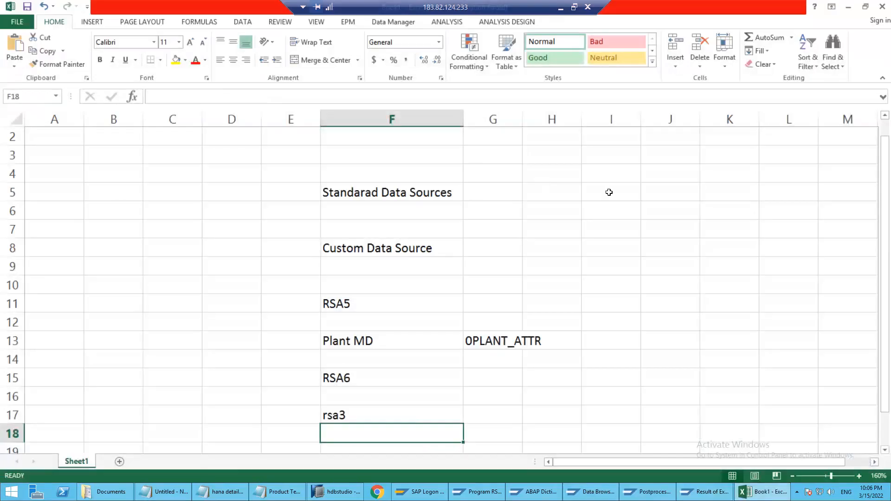
click(609, 177)
double_click(610, 178)
text(ecc)
key(Return)
key(Return)
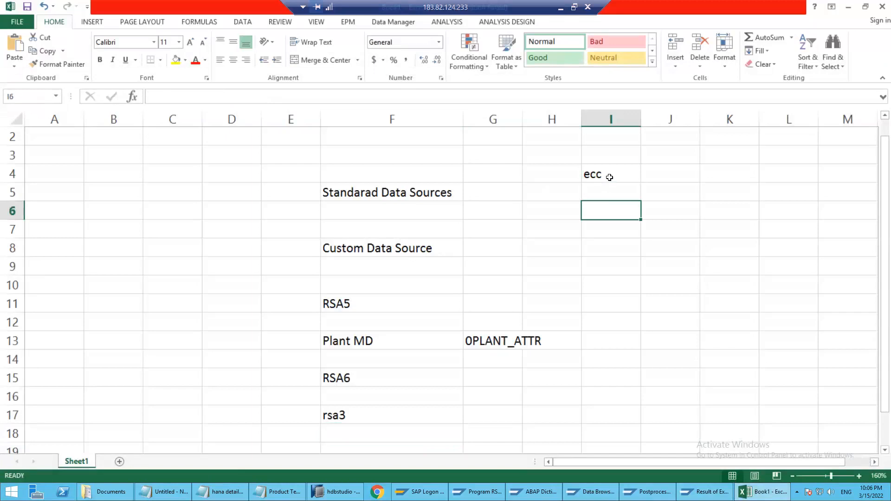
text(r)
key(BackSpace)
text(RSA5)
Describe RSA5 in cell J6 as "To activate the data source"
key(Tab)
text(TO ACTIV)
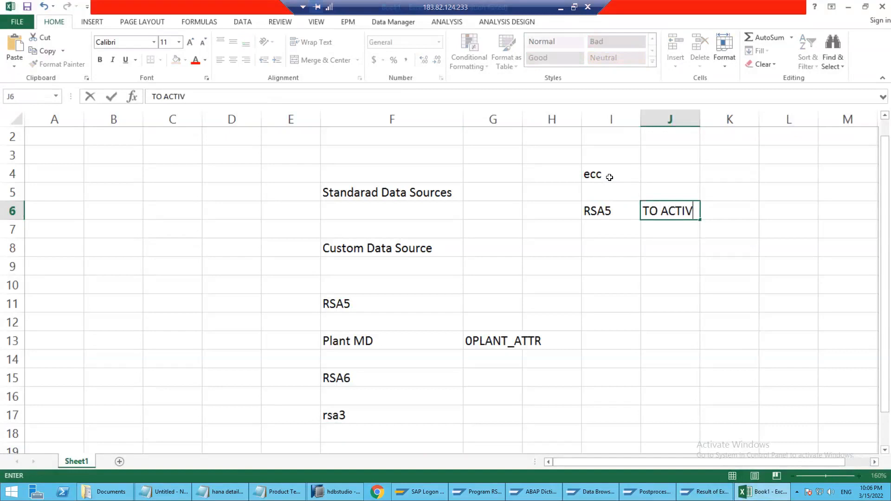
key(BackSpace)
key(BackSpace)
key(BackSpace)
key(BackSpace)
key(BackSpace)
key(BackSpace)
key(BackSpace)
text(o activate the data soru)
key(BackSpace)
key(BackSpace)
text(urce)
key(Return)
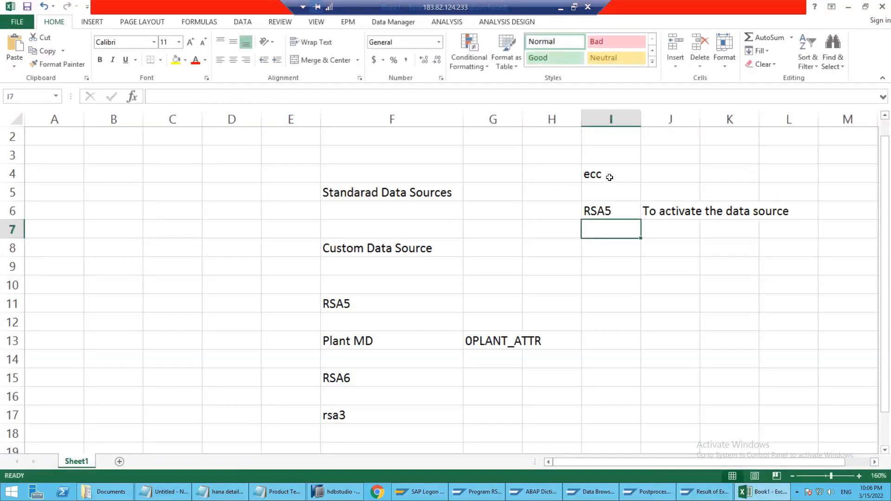
Enter RSA6 in cell I7 and go to the description cell J7 beside it
text(RSA6)
key(Right)
key(Right)
key(Left)
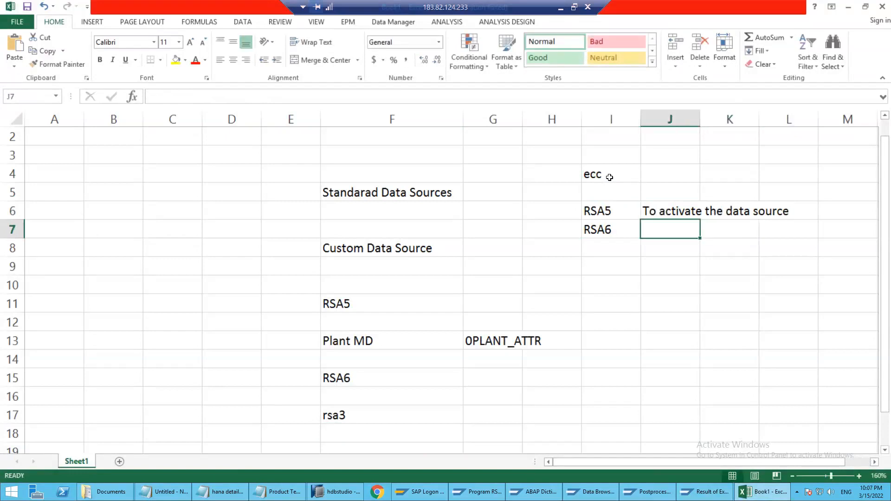
text(Tocheck the data Soruce)
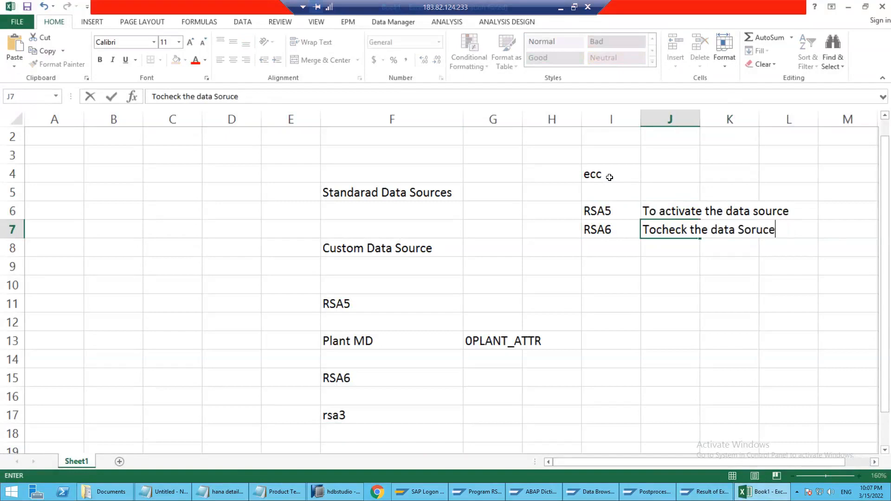
key(Return)
key(Up)
text(2)
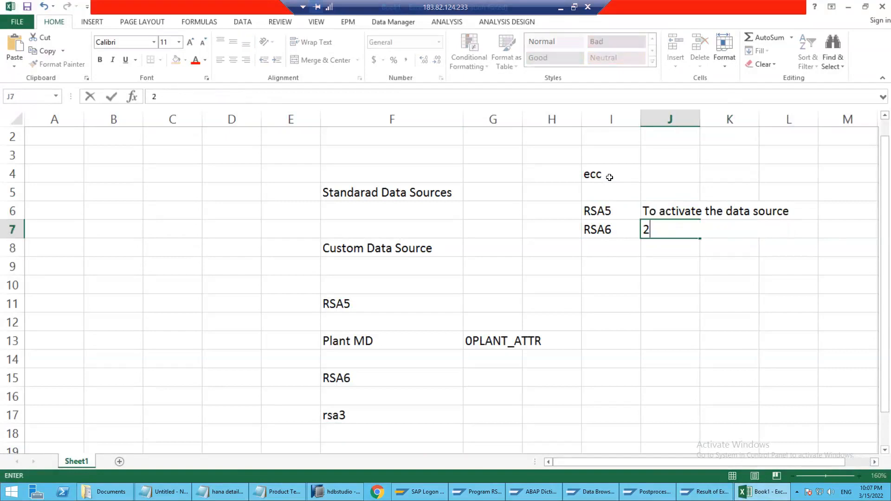
key(BackSpace)
Describe RSA6 in cell J7 as "To check the Activated Data Source"
text(To )
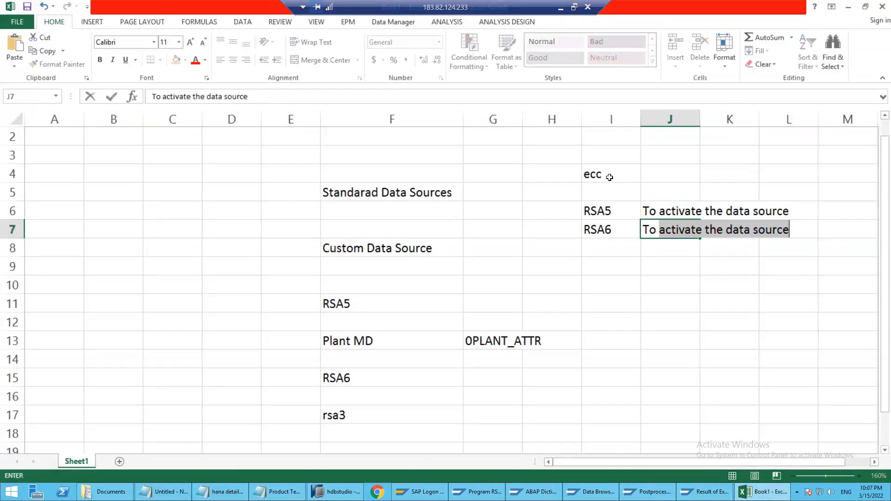
text(check the Data Source)
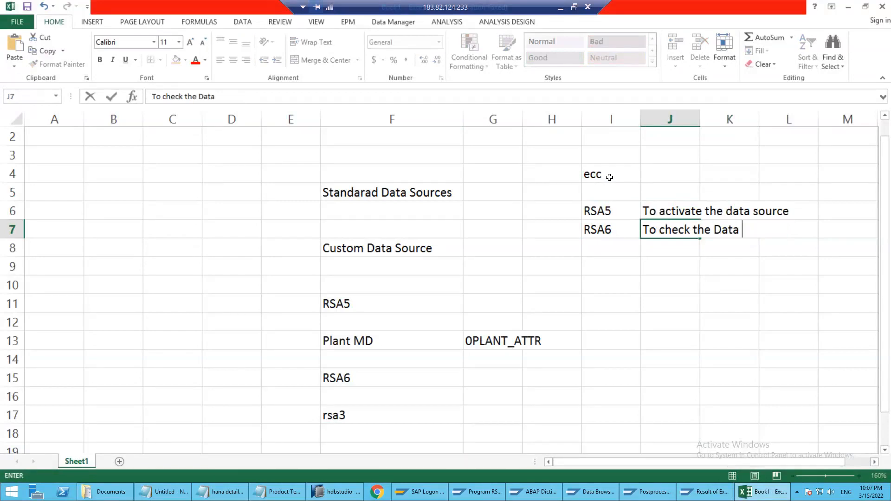
click(197, 97)
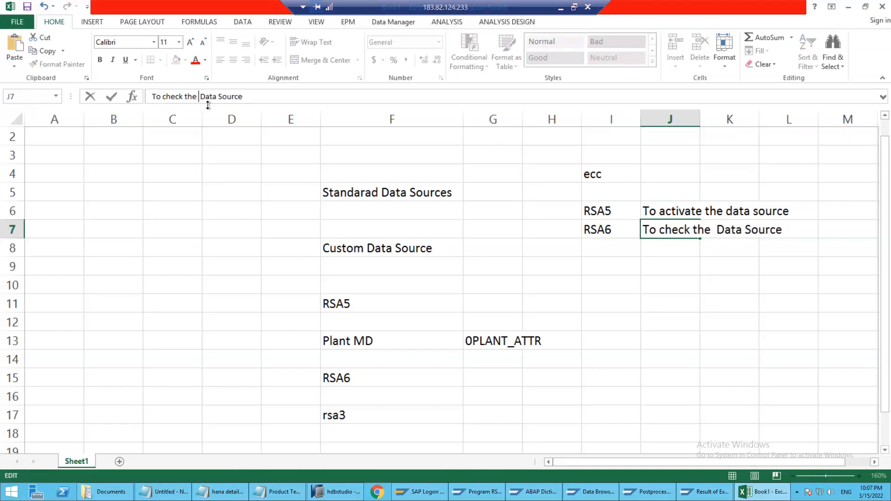
key(Return)
key(Up)
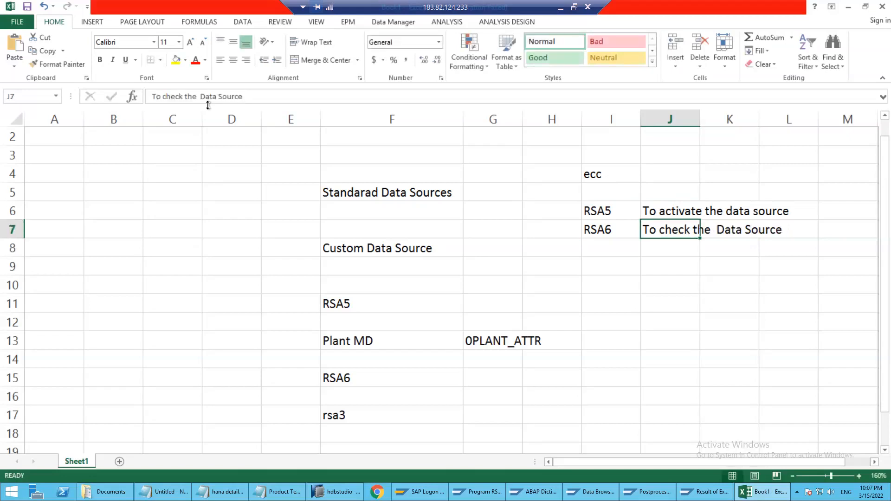
key(F2)
click(211, 97)
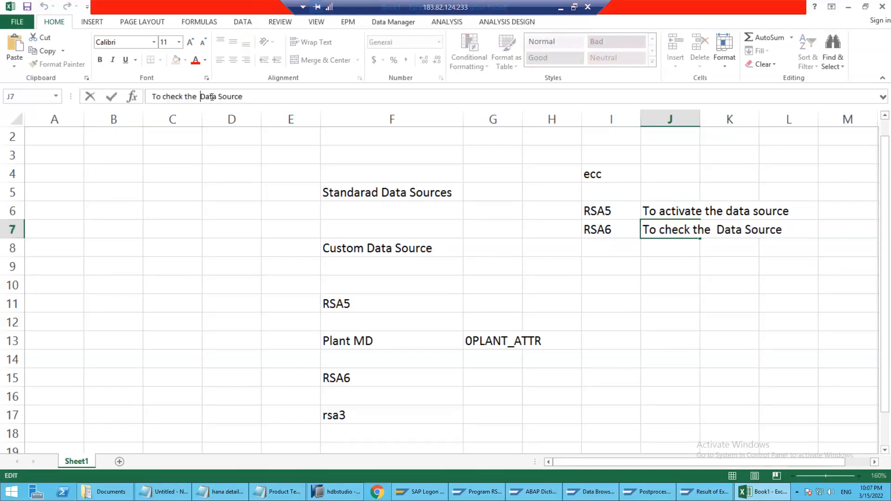
text(Activated)
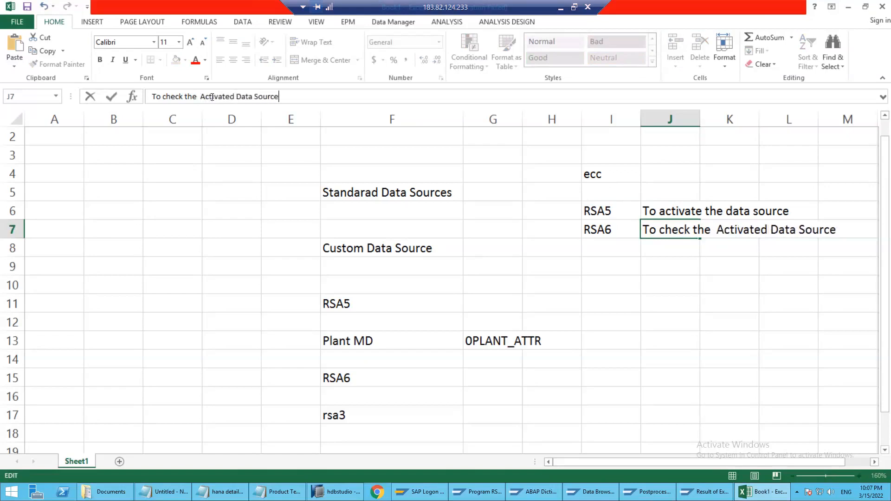
key(Return)
Enter RSA3 in cell I8, below RSA6
key(Left)
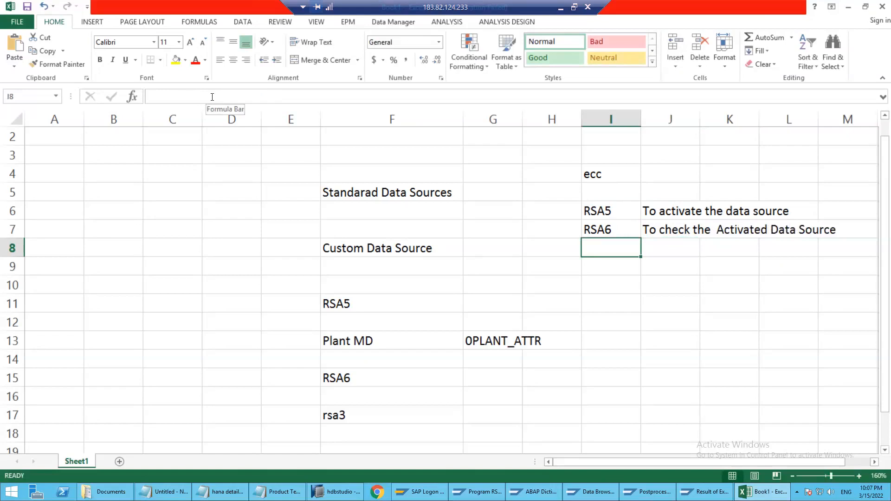
text(TRS)
key(BackSpace)
key(BackSpace)
key(BackSpace)
text(R)
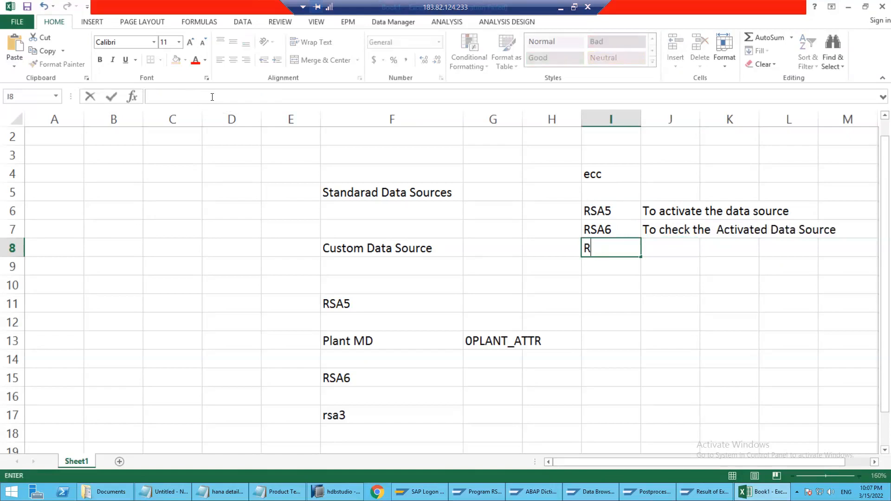
text(SA3)
Describe RSA3 in cell J8 as "To verify the DS is fetching data or not"
key(Tab)
text(To verif)
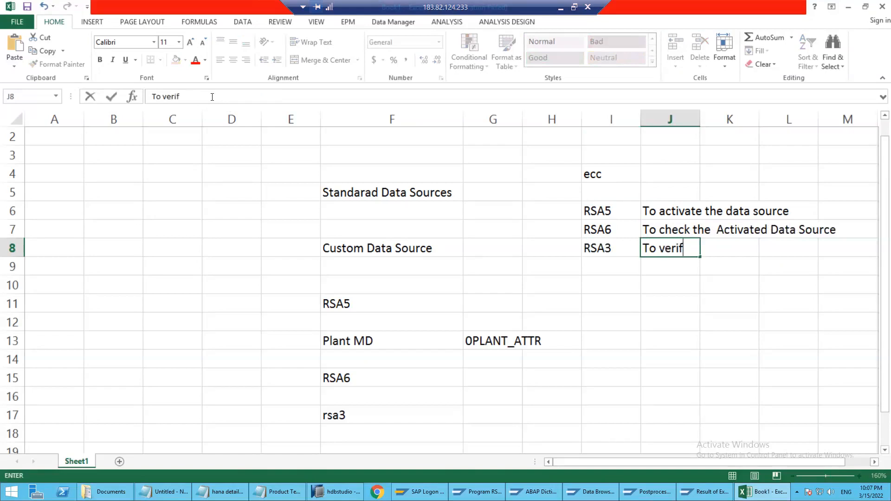
text(y the D)
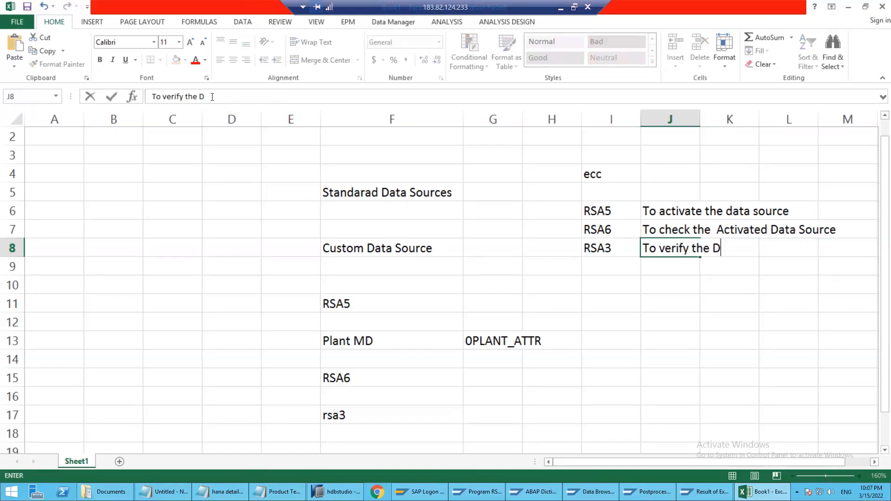
text(S is fetchig)
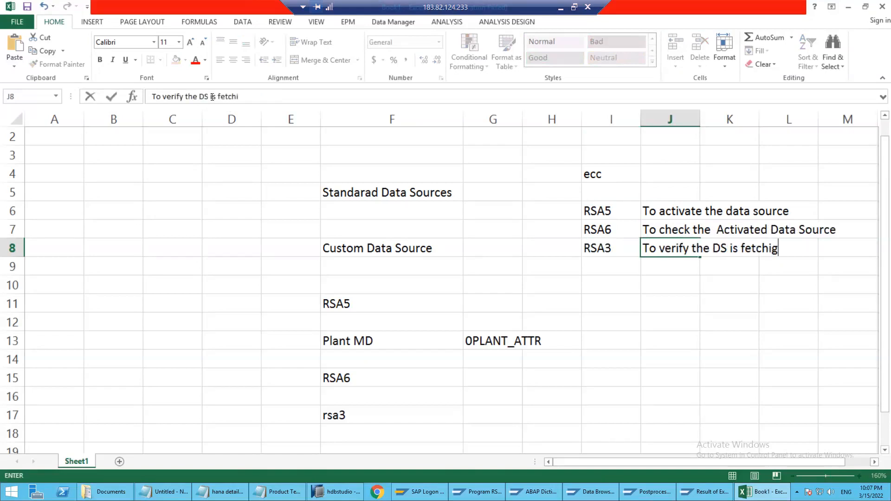
text(n data)
key(BackSpace)
key(BackSpace)
key(BackSpace)
key(BackSpace)
key(BackSpace)
key(BackSpace)
key(BackSpace)
text(ng data )
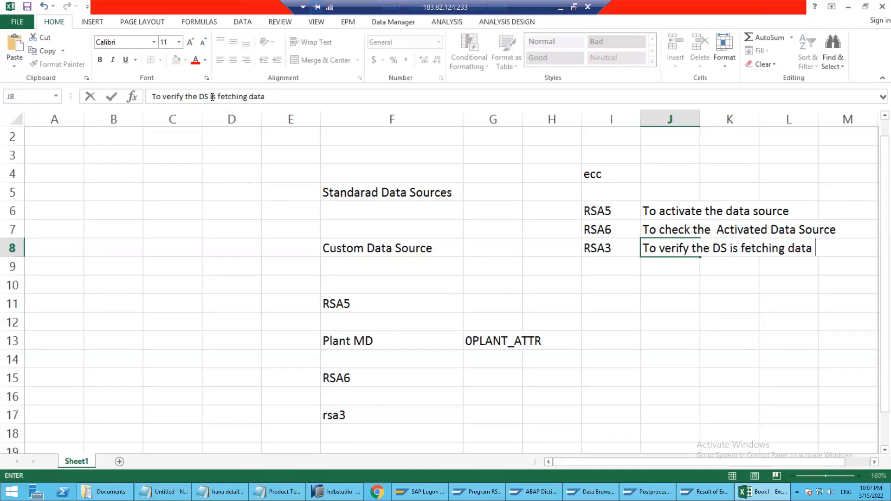
text(or not)
key(Return)
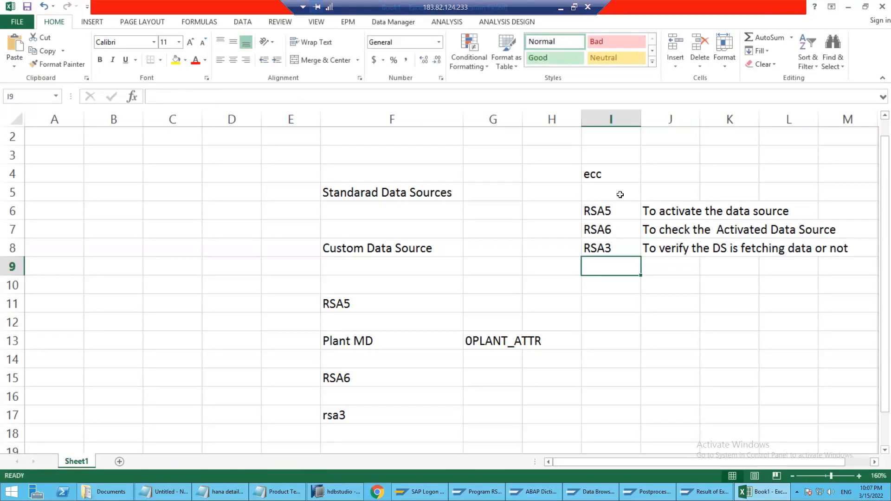
Enter "Extractor Checker" in cell H8 beside RSA3 and fit column H's width to its content
click(543, 250)
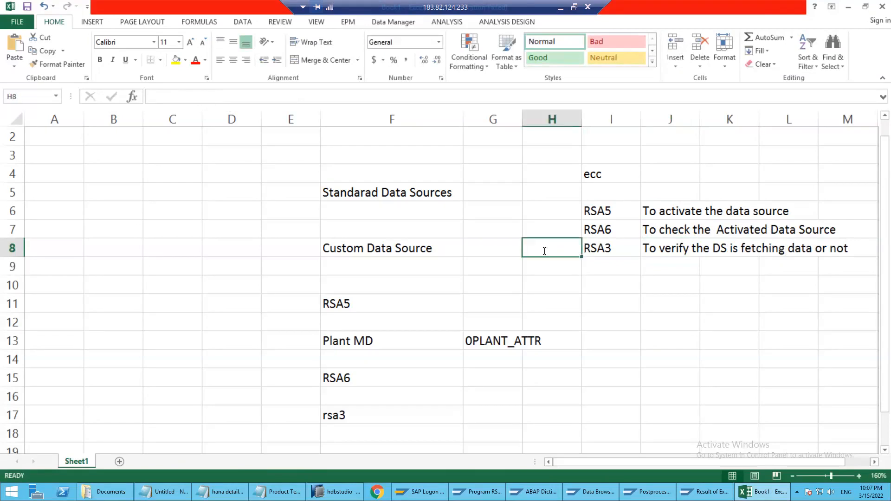
text(Extractor Check)
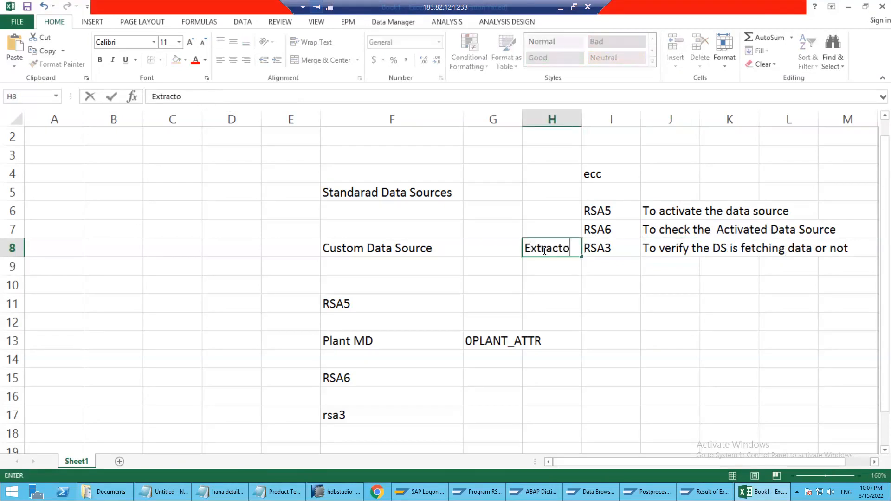
key(Return)
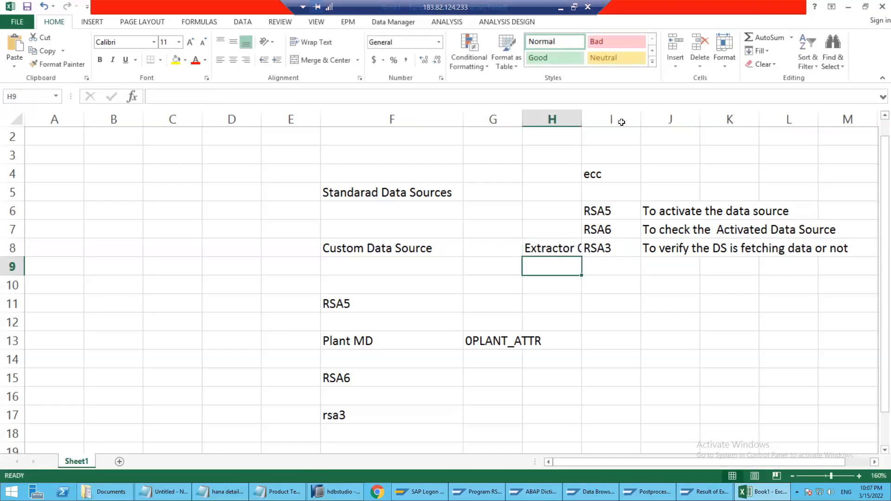
double_click(581, 119)
Select the transaction notes in cells H6:J8 to review them
click(732, 251)
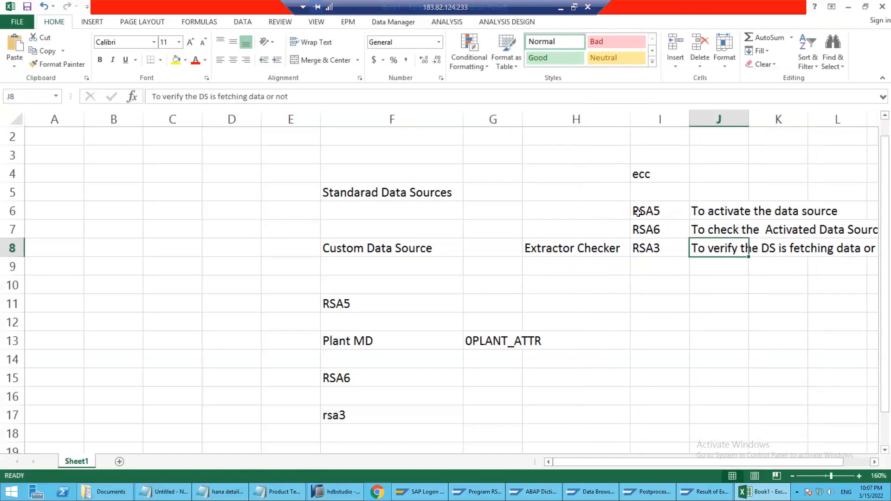
drag(630, 206, 742, 248)
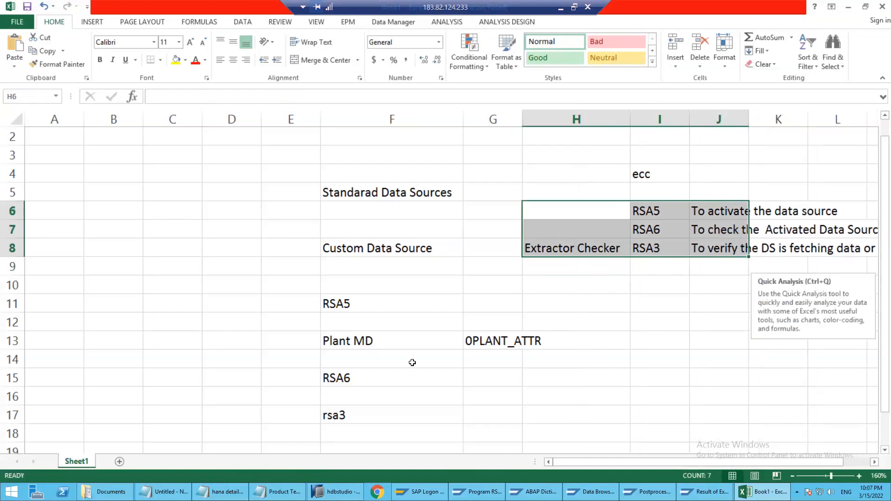
Change the heading in cell I4 to "ECC/" and add the heading "BW" in cell I11
click(412, 360)
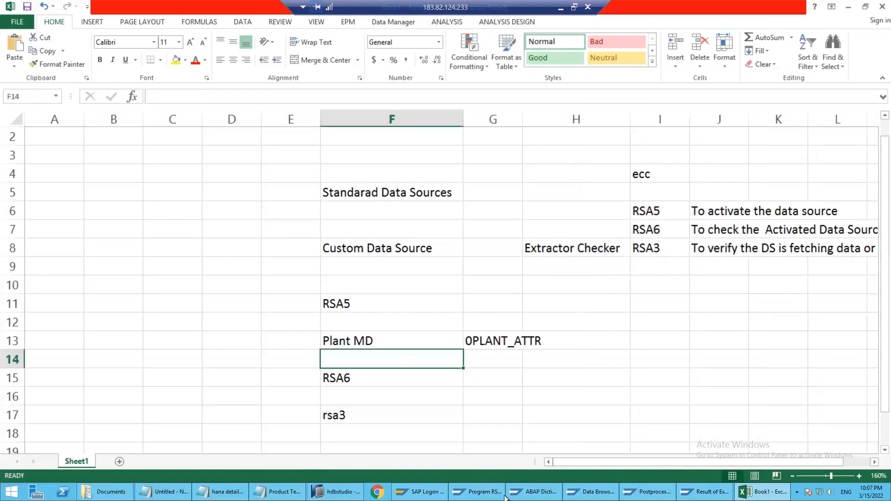
click(658, 173)
text(ECC/)
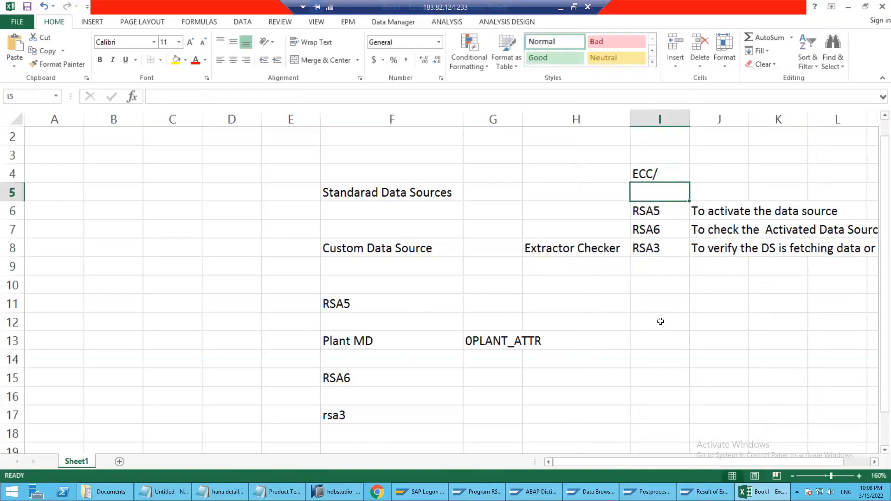
click(664, 309)
text(BW)
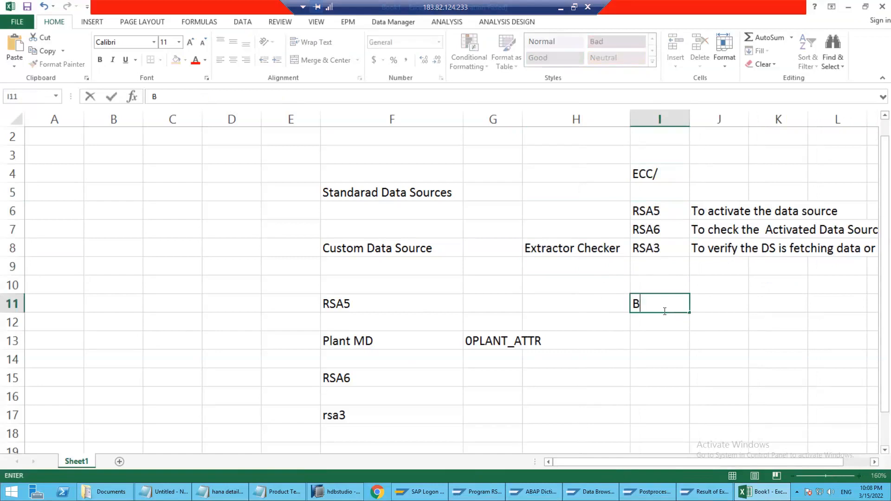
key(Return)
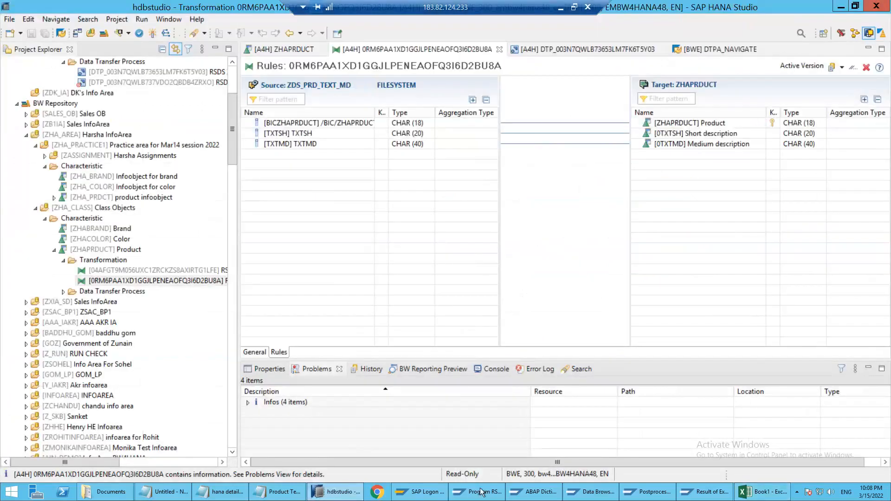
Switch to the SAP BW4HANA session, leave the RSPM_MANAGE program and open the DataSource Repository with transaction RSDS
click(481, 491)
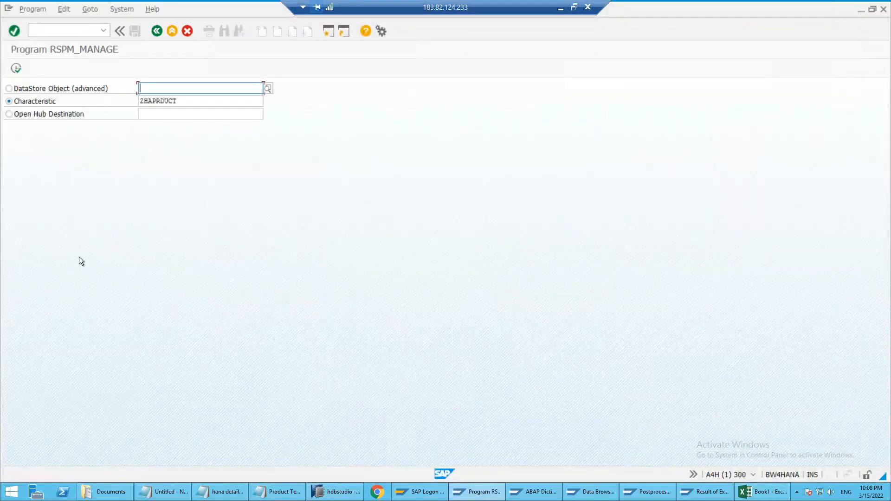
click(42, 33)
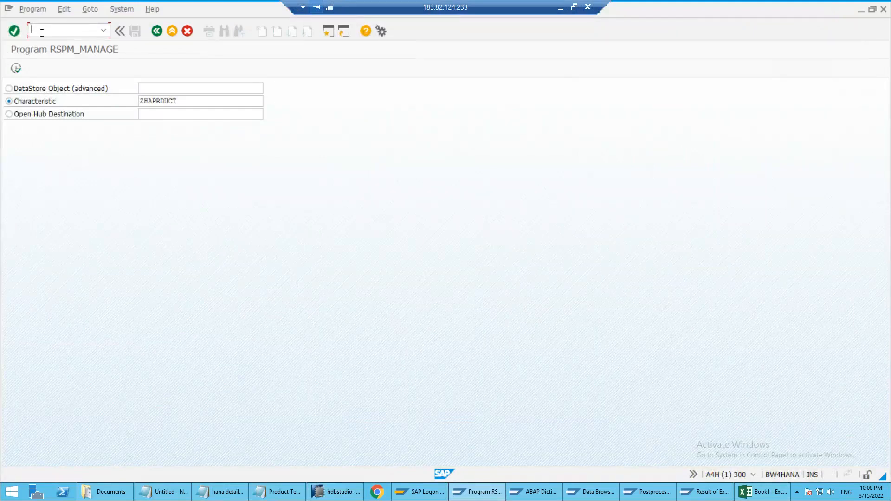
text(/n)
key(Return)
text(r)
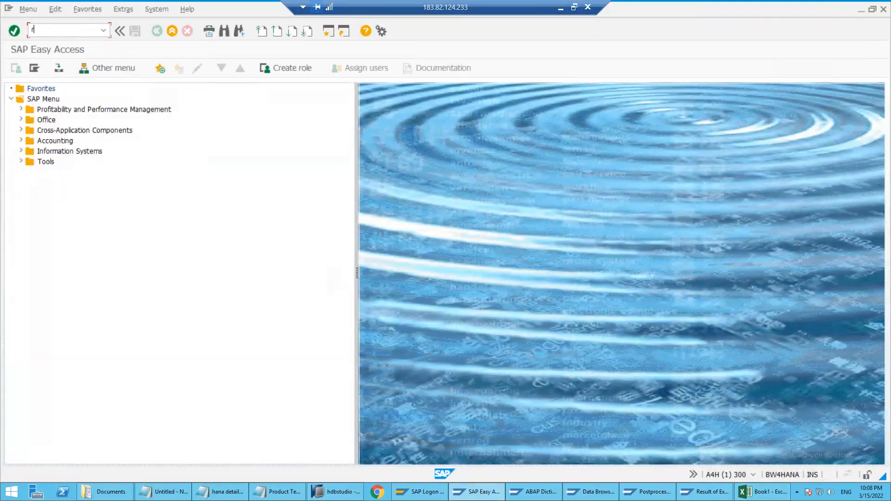
text(sds)
key(Return)
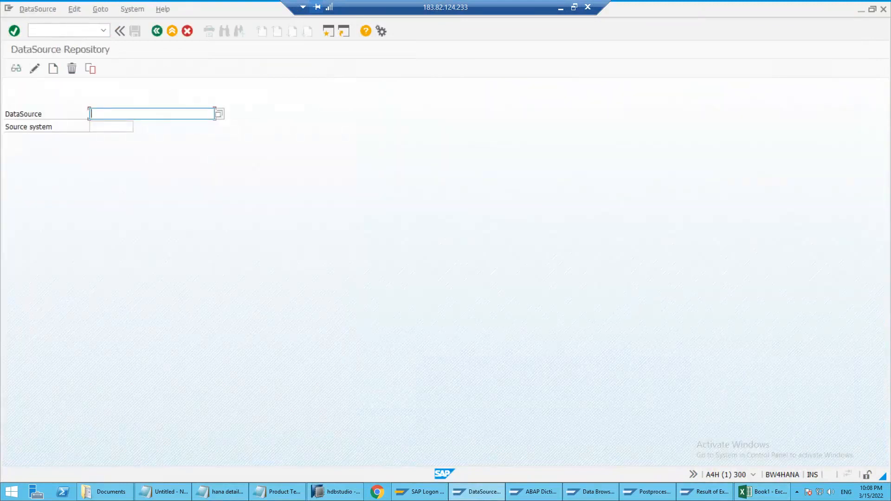
Enter RSDS in cell I12 of the Excel notes, under the BW heading
click(761, 492)
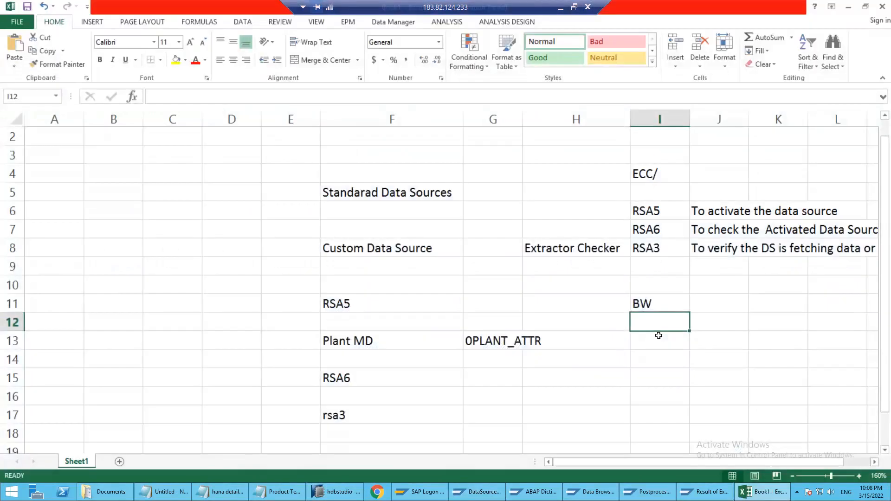
text(RSDS)
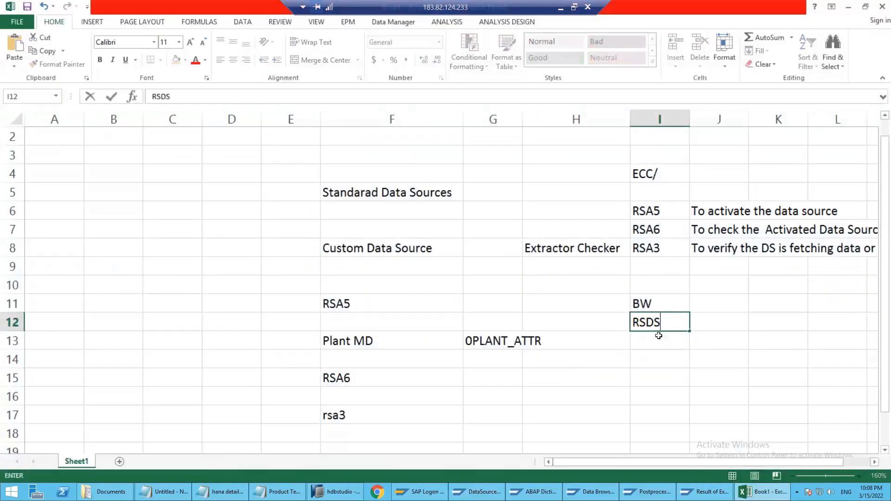
key(Return)
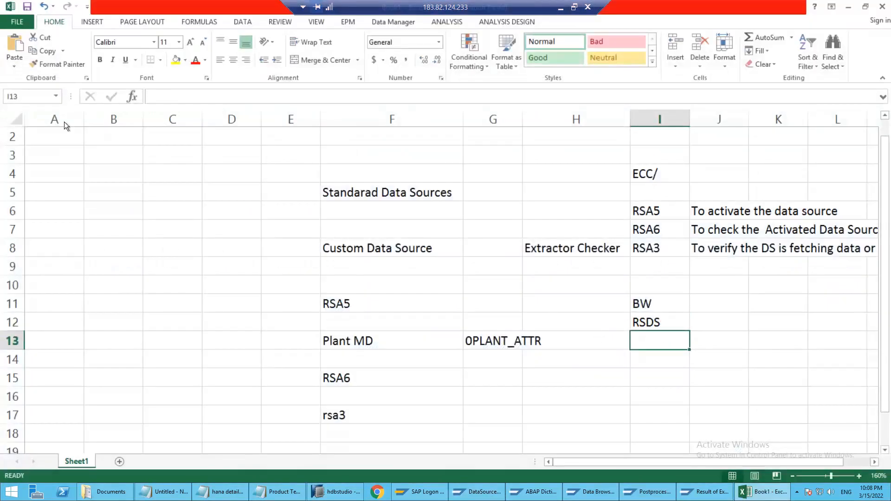
In SAP's DataSource Repository, specify DataSource 0plant_attr and choose the ODP source system ECC (ECC Connection)
key(alt+Tab)
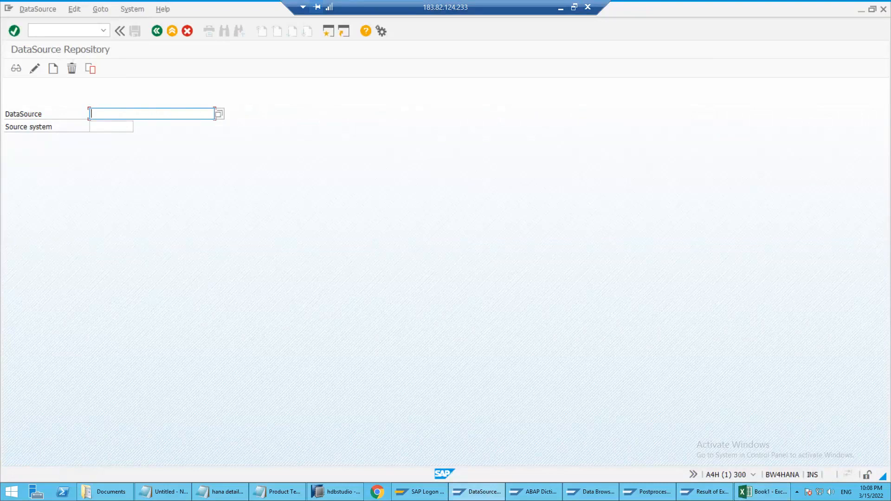
click(37, 11)
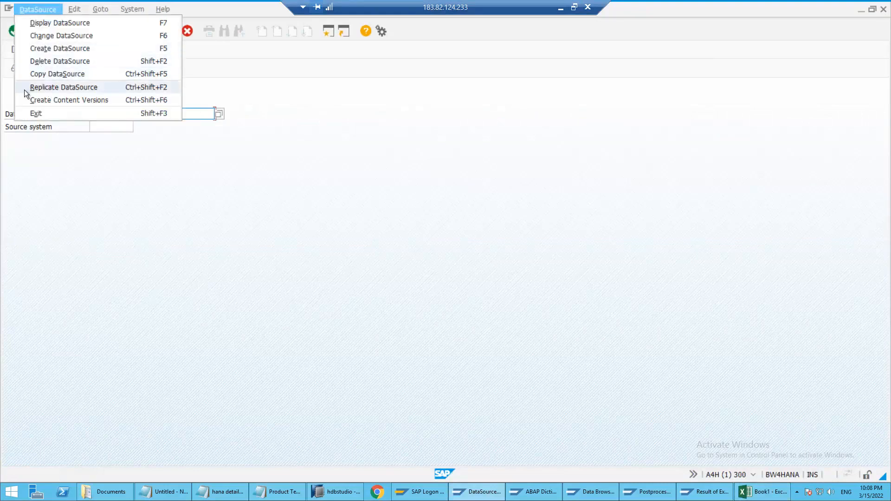
click(75, 182)
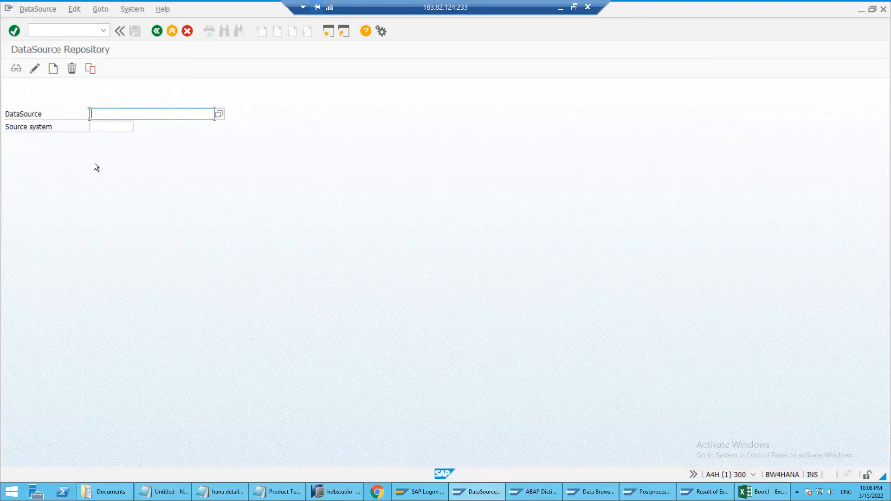
text(0plant_attr)
key(Tab)
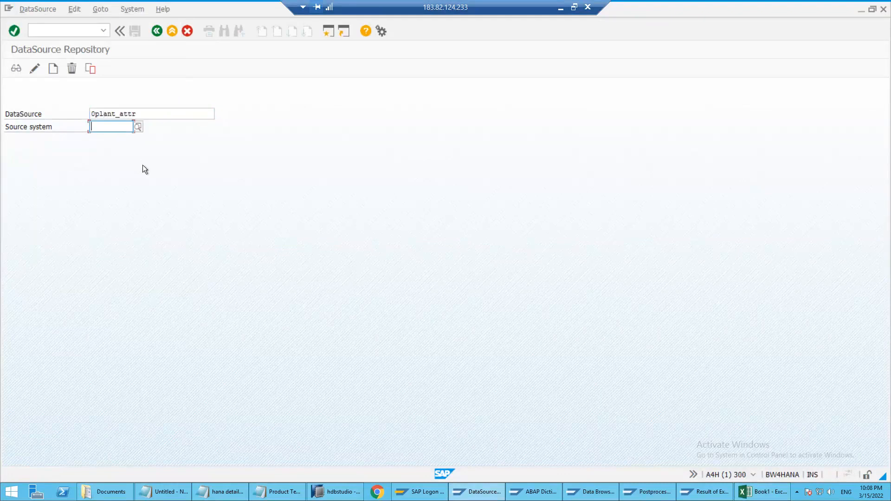
click(138, 126)
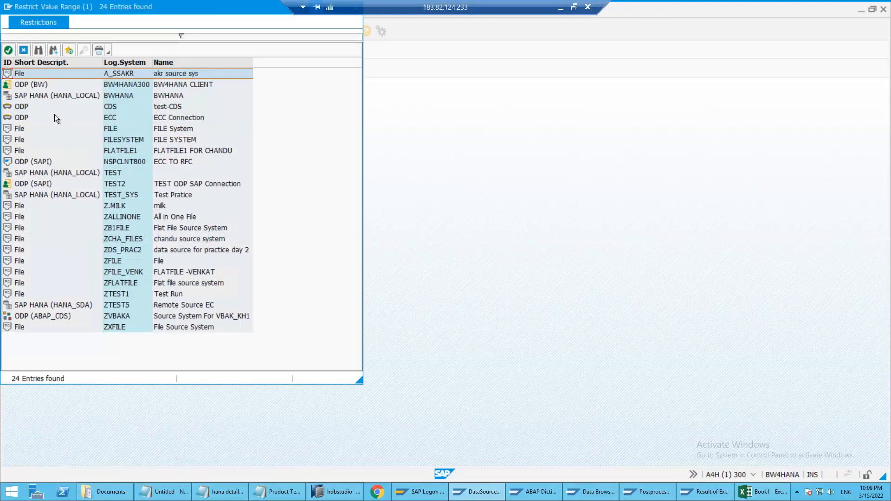
double_click(42, 118)
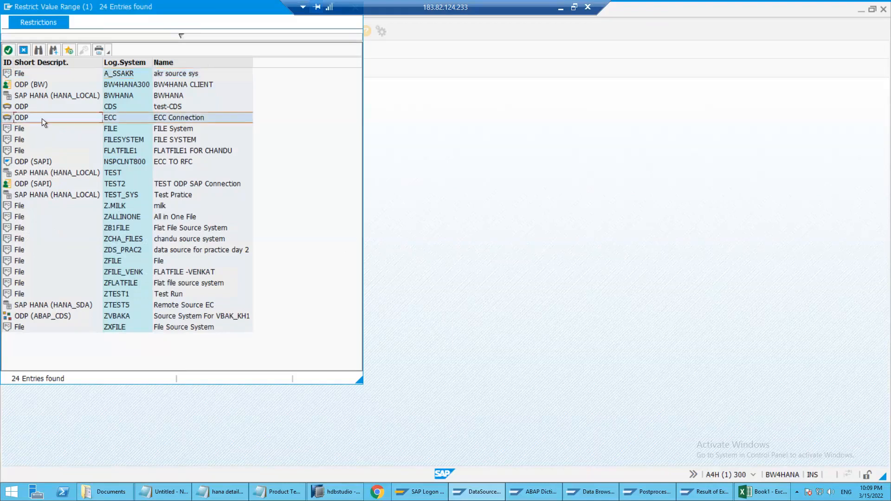
Try to replicate DataSource 0PLANT_ATTR from source system ECC, and reopen the source system value list
click(21, 9)
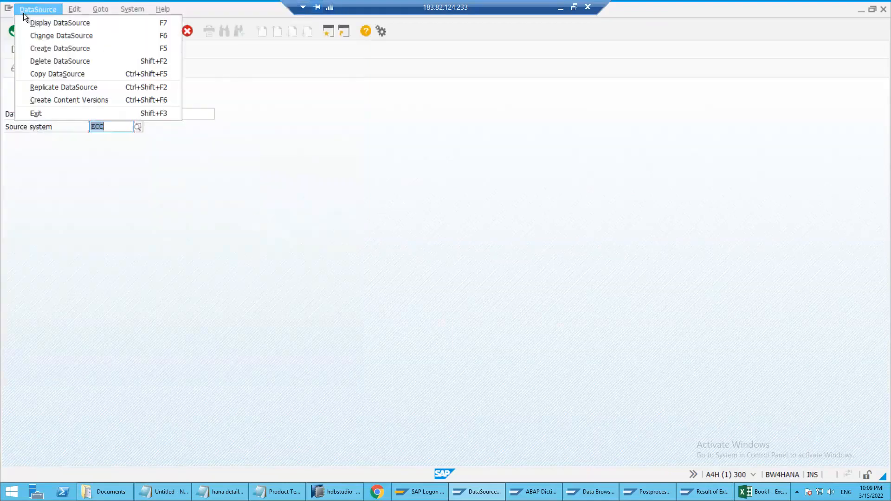
click(106, 173)
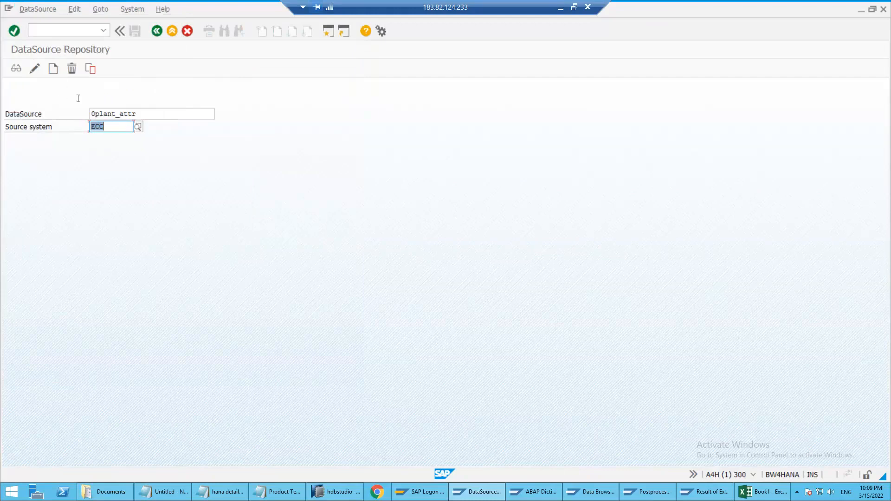
click(33, 8)
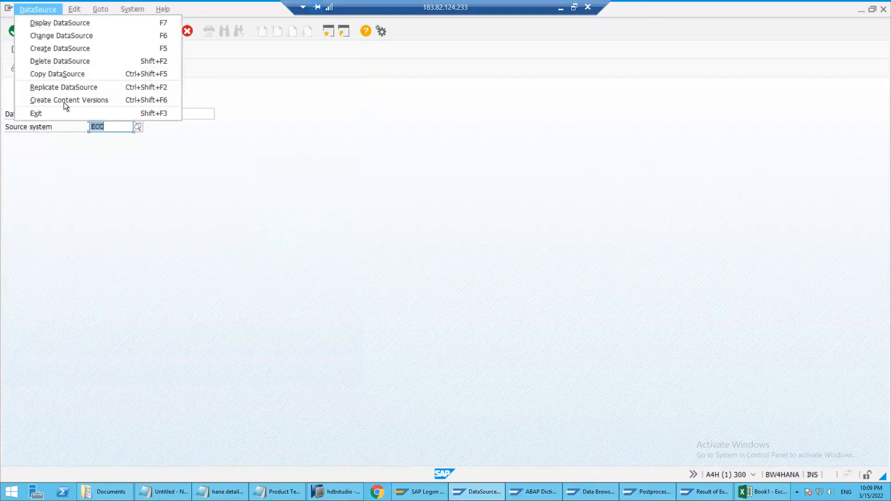
click(68, 87)
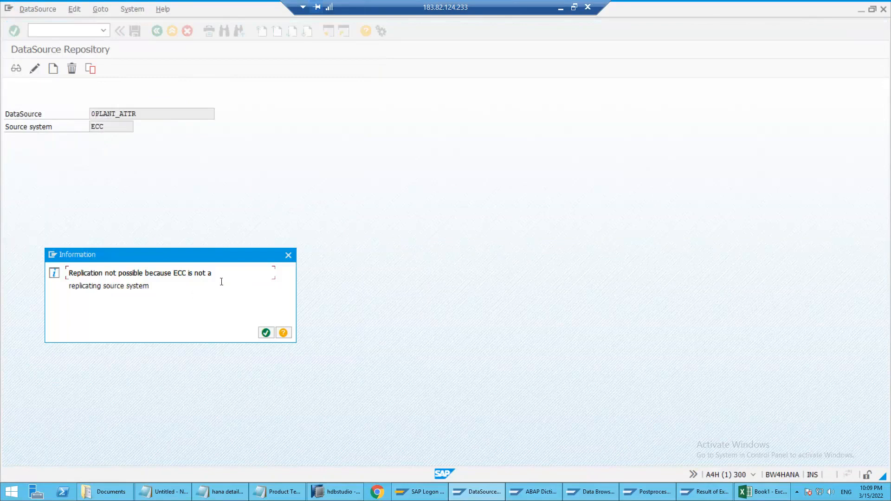
click(266, 333)
click(102, 129)
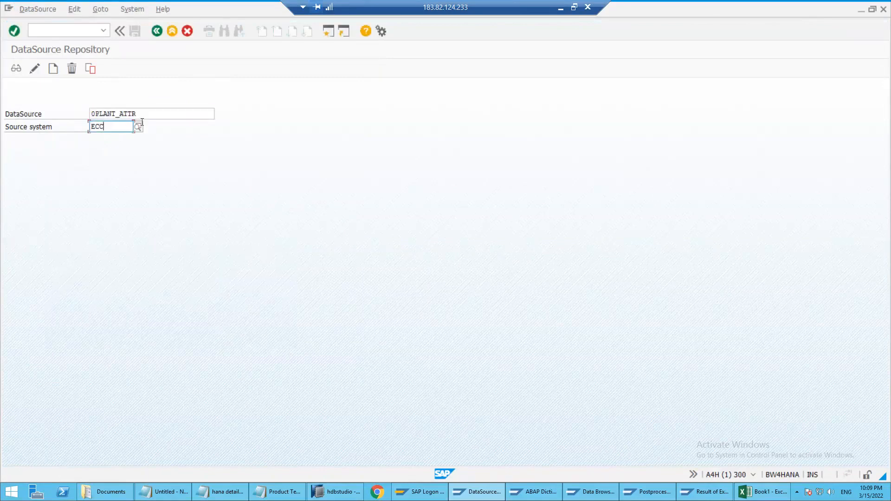
click(137, 126)
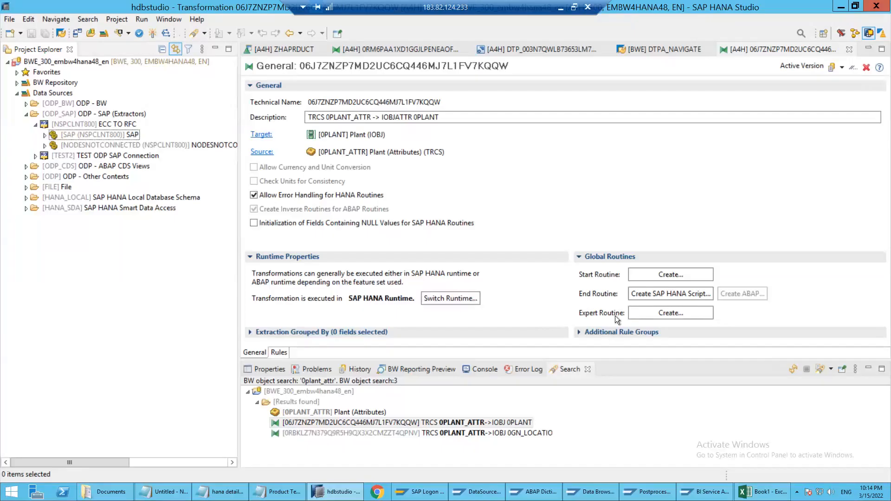
Bring up the ECC display of DataSource 0PLANT_ATTR and switch to the Postprocess DataSources list
click(686, 494)
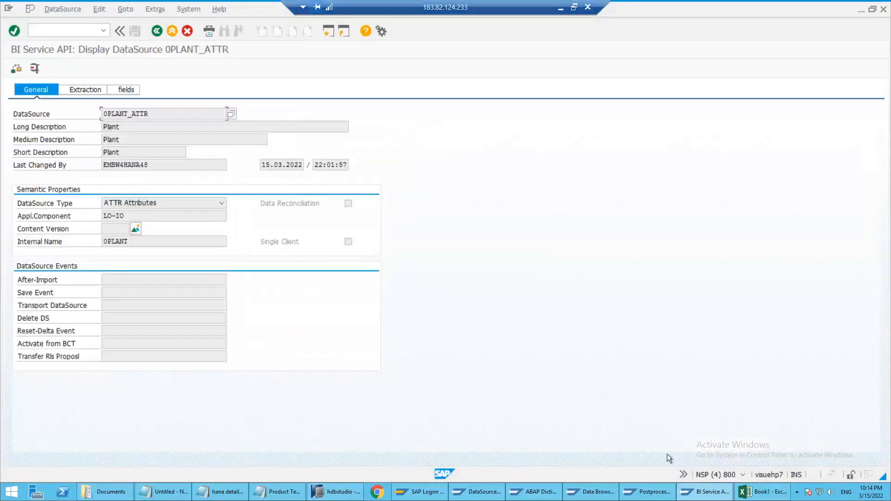
click(647, 492)
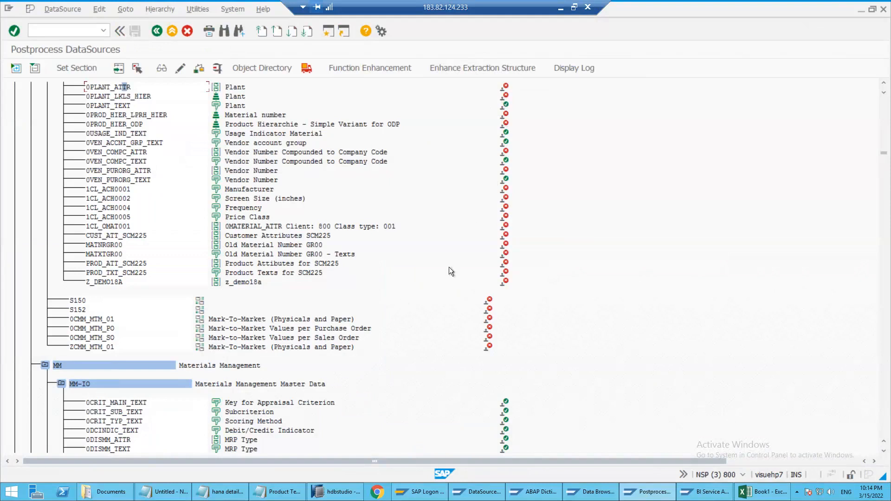
Return to the BW/4HANA session and run transaction RSA1 in place of the DataSource Repository
click(433, 492)
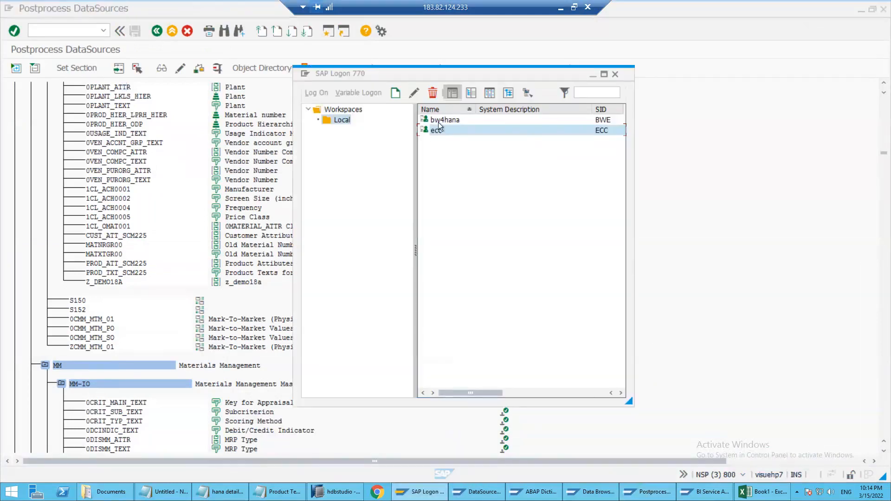
click(438, 121)
click(438, 131)
click(478, 492)
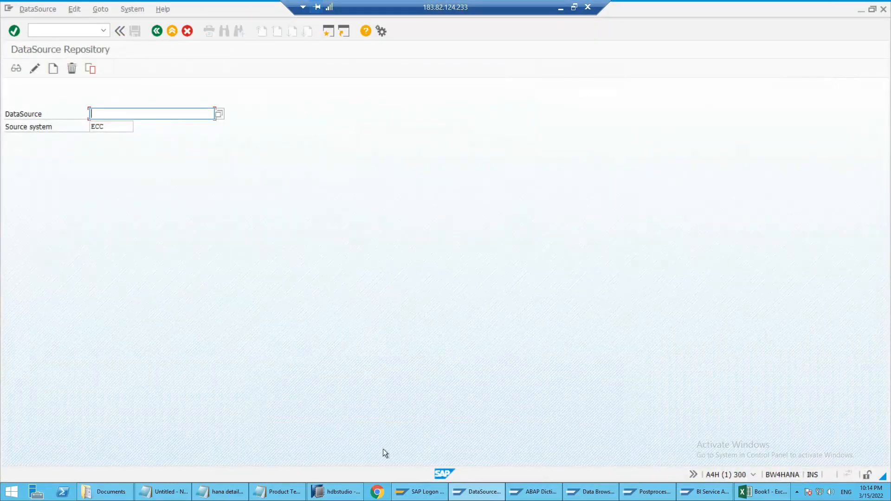
click(42, 32)
text(/nrs)
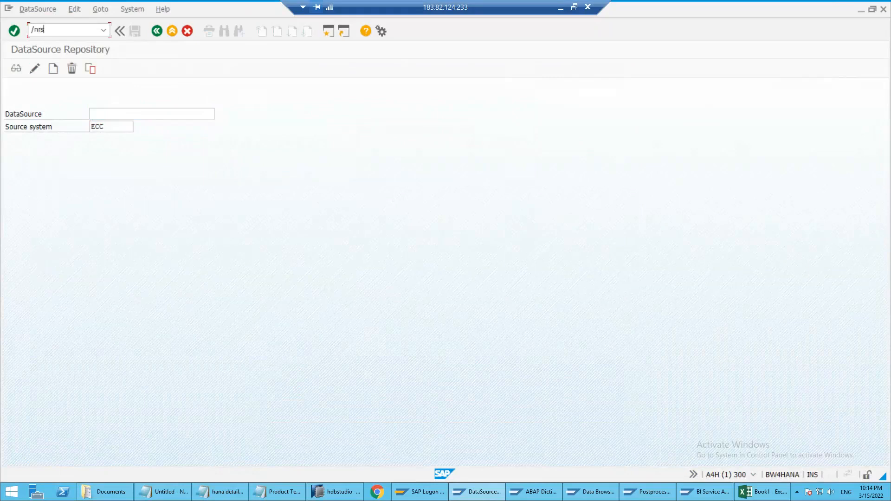
text(a1)
key(Return)
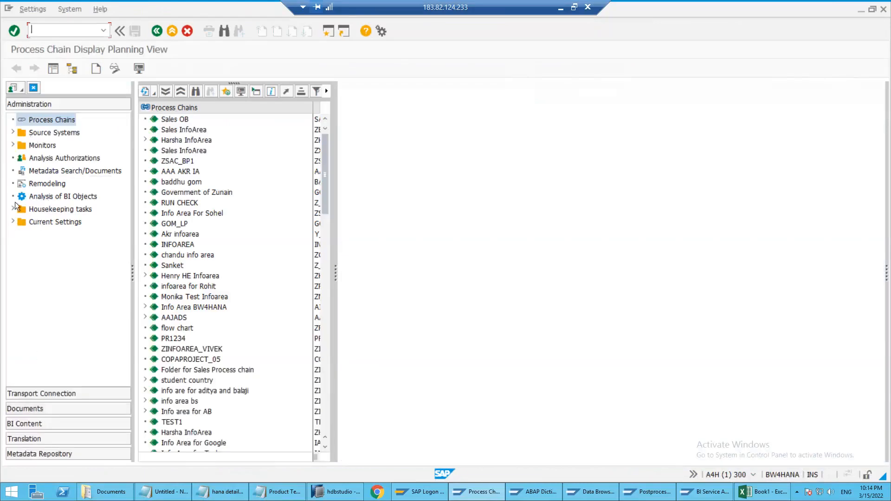
Display the source systems overview with wider columns, collapse the File group, and select ODP - SAP (Extractors)
click(13, 132)
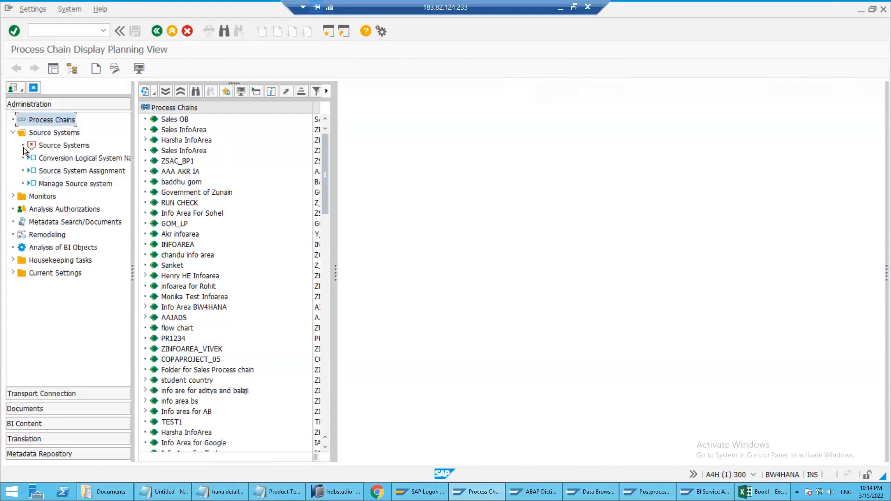
click(65, 147)
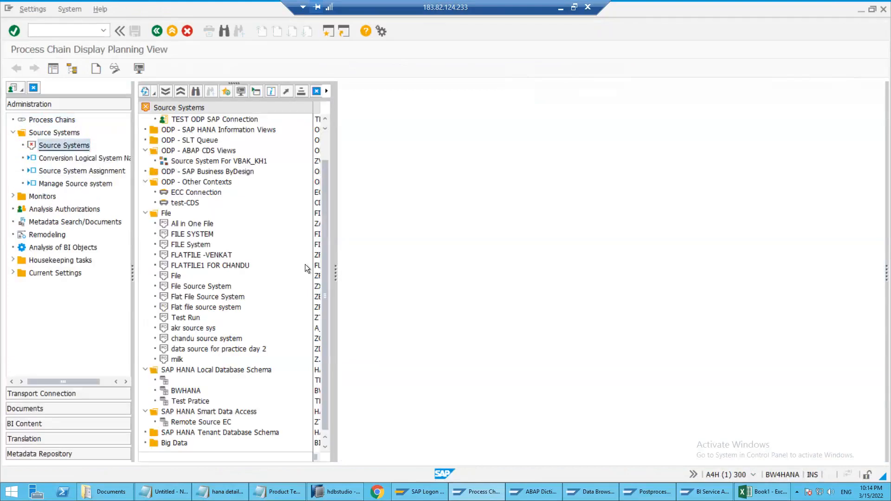
drag(334, 271, 454, 264)
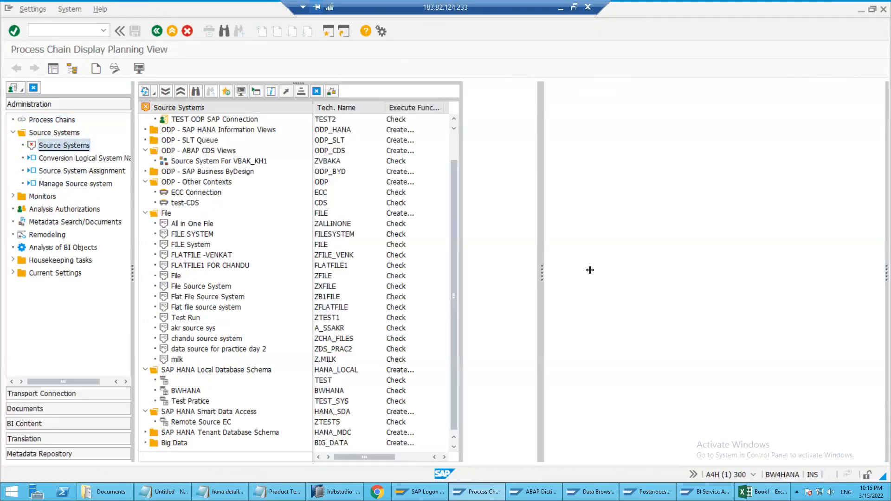
drag(590, 270, 590, 270)
click(145, 223)
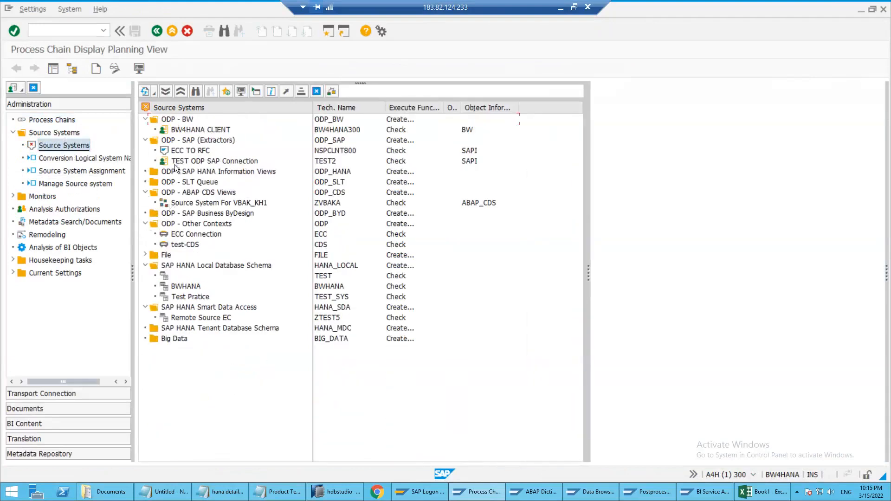
click(164, 121)
click(164, 139)
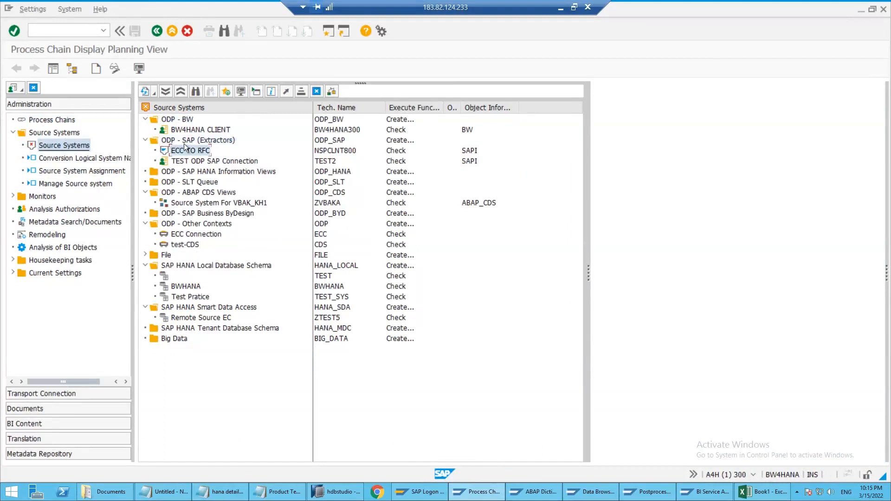
Switch to the Excel notes and enter ODP Enabling in cell I9, below the RSA3 entry
click(692, 493)
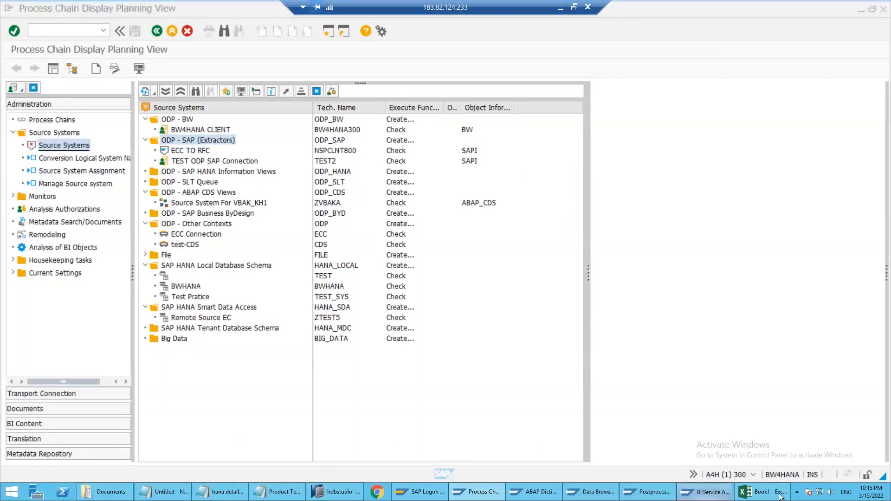
key(alt+Tab)
click(678, 249)
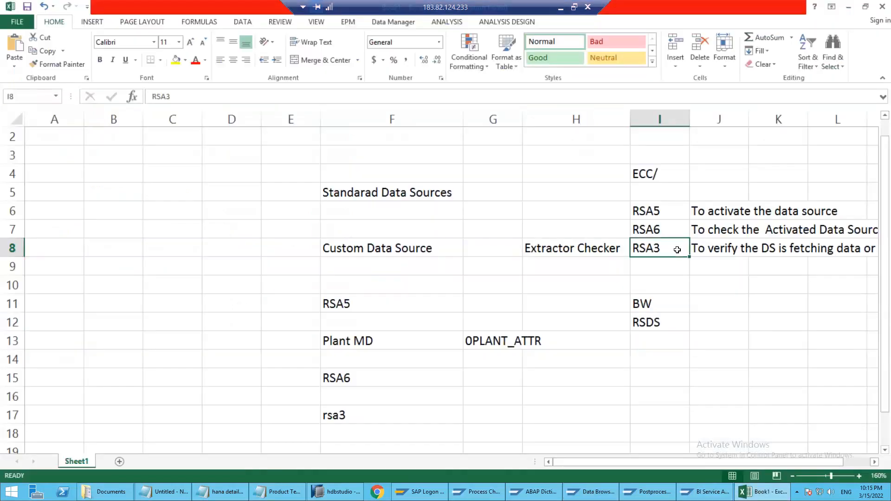
click(651, 270)
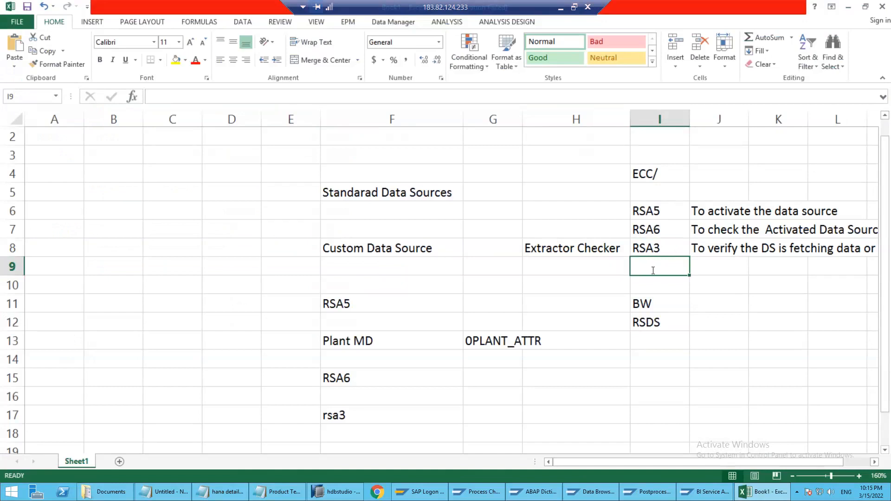
text(OPD Enabl)
key(BackSpace)
key(BackSpace)
key(BackSpace)
key(BackSpace)
key(BackSpace)
key(BackSpace)
key(BackSpace)
key(BackSpace)
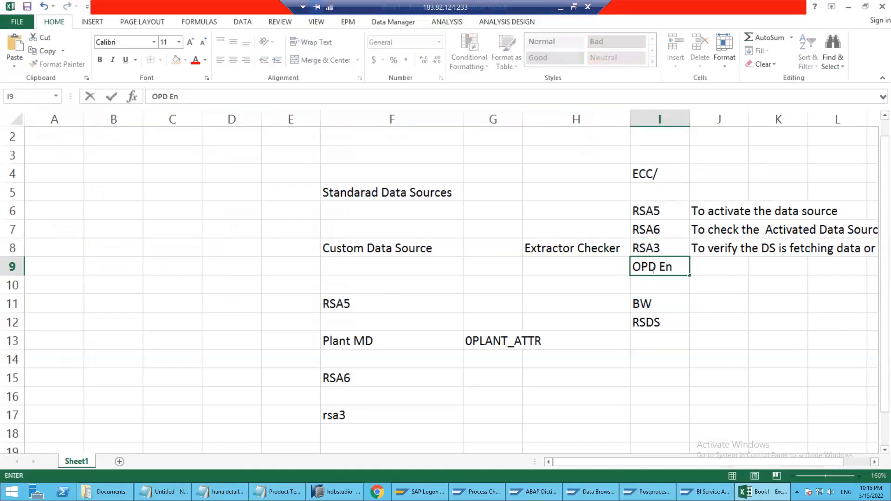
text(DP Enabling)
key(Return)
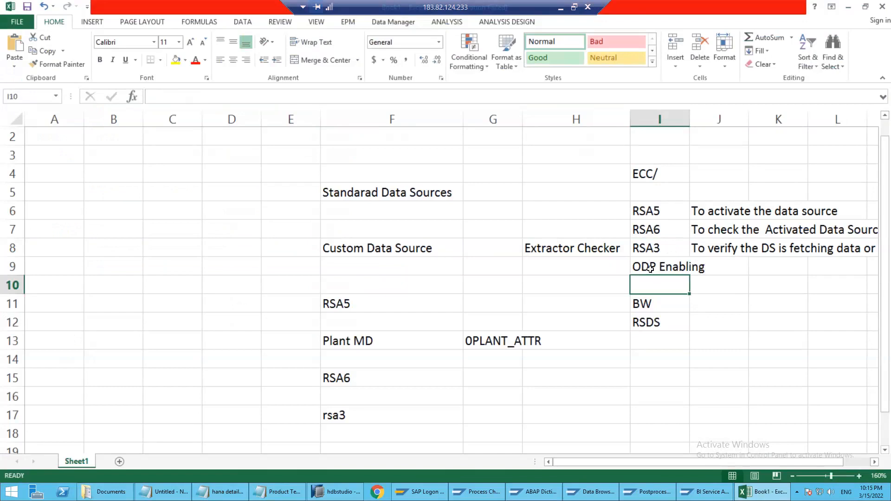
click(650, 268)
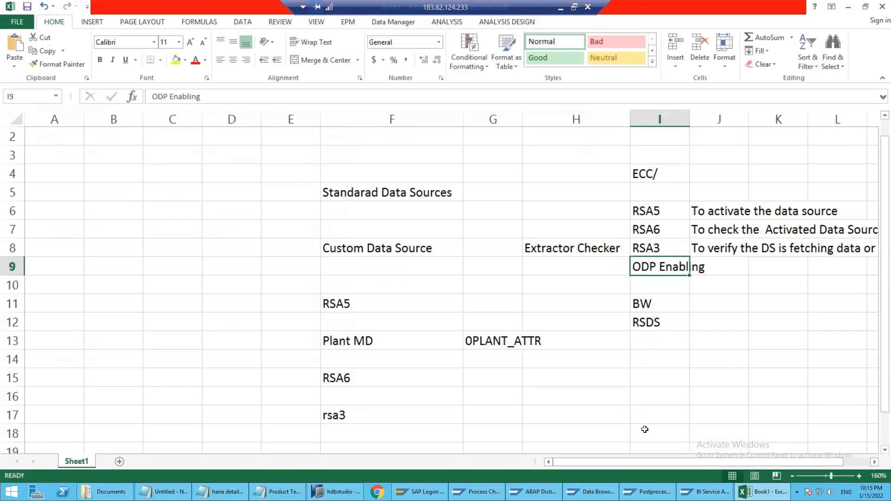
Switch to the ECC display of DataSource 0PLANT_ATTR and open transaction SE38 in a new session
click(697, 493)
click(86, 28)
text(/o)
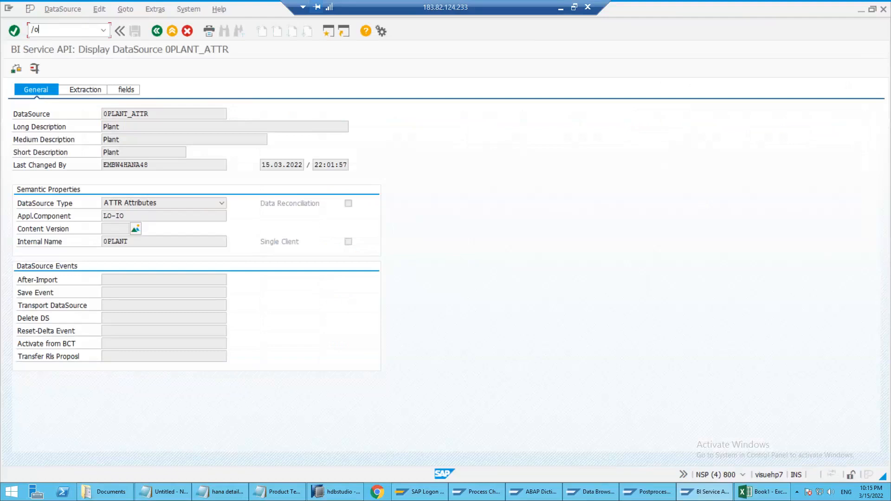
text(se38)
key(Return)
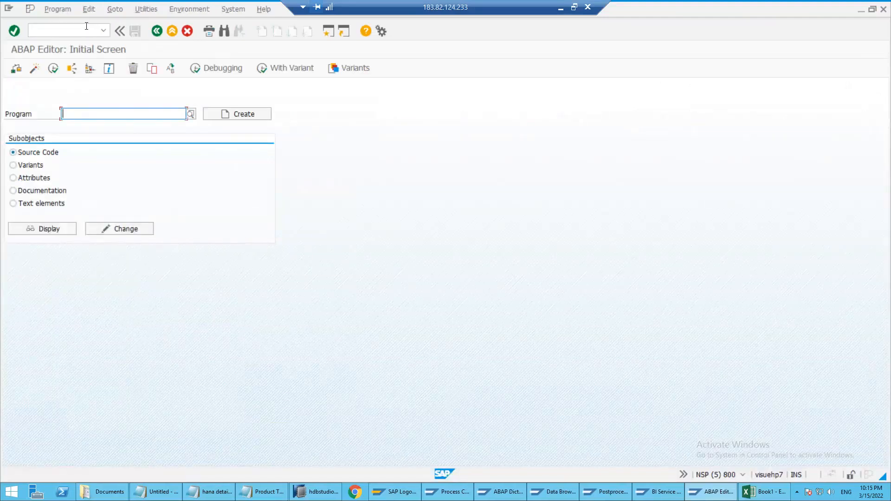
Search for programs matching r*odp*, choose RODPS_OS_EXPOSE from the full results, and execute it
text(r)
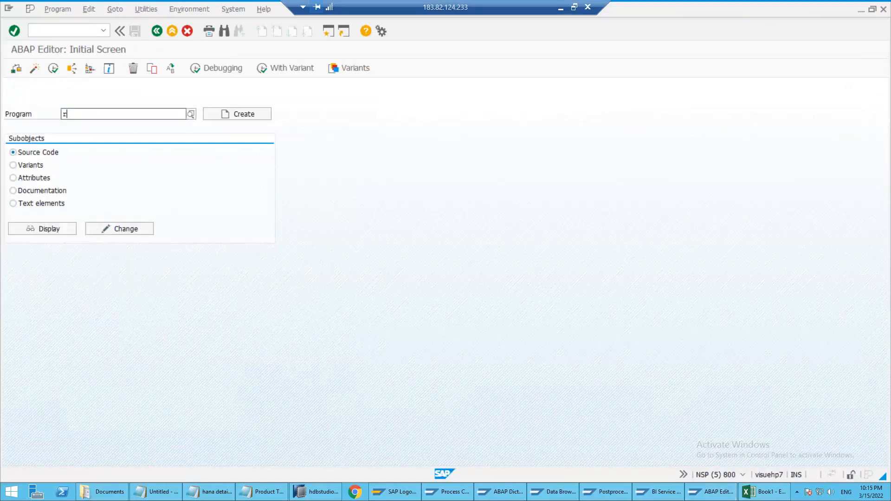
text(*od)
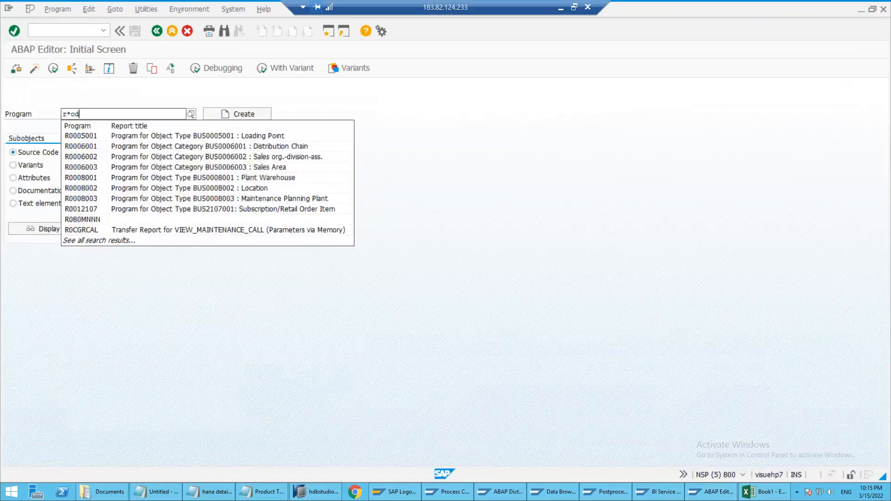
text(p*)
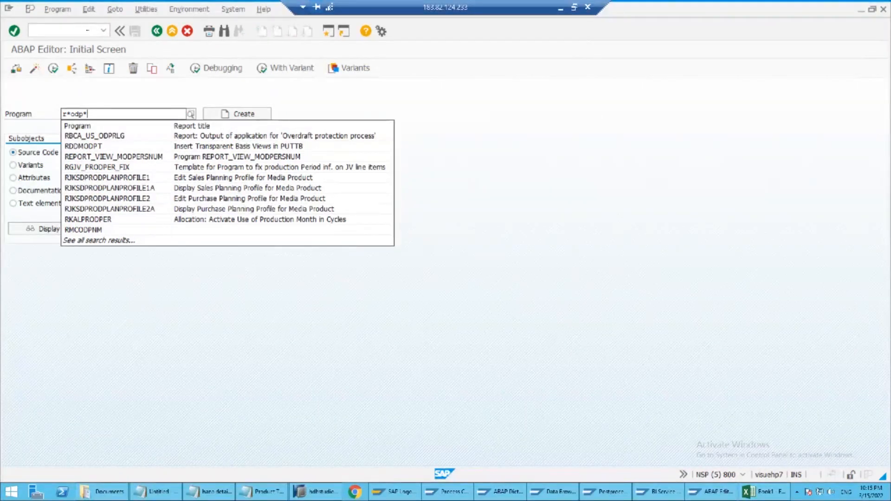
click(88, 240)
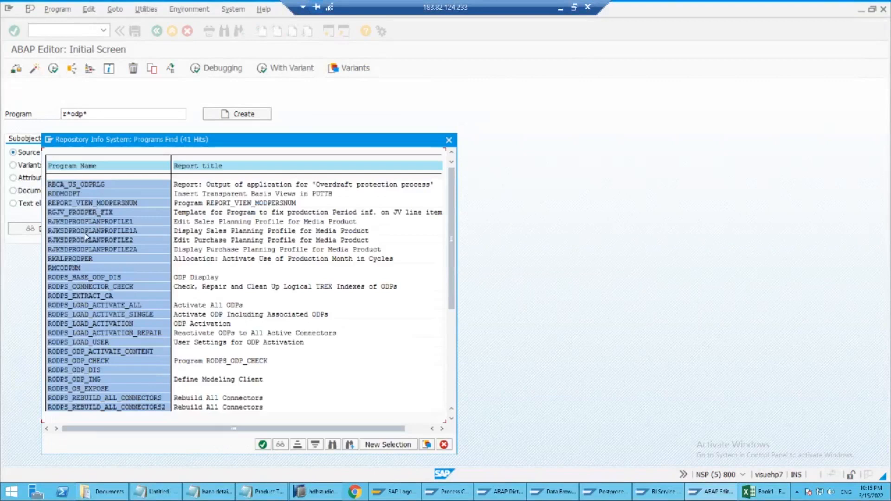
double_click(85, 389)
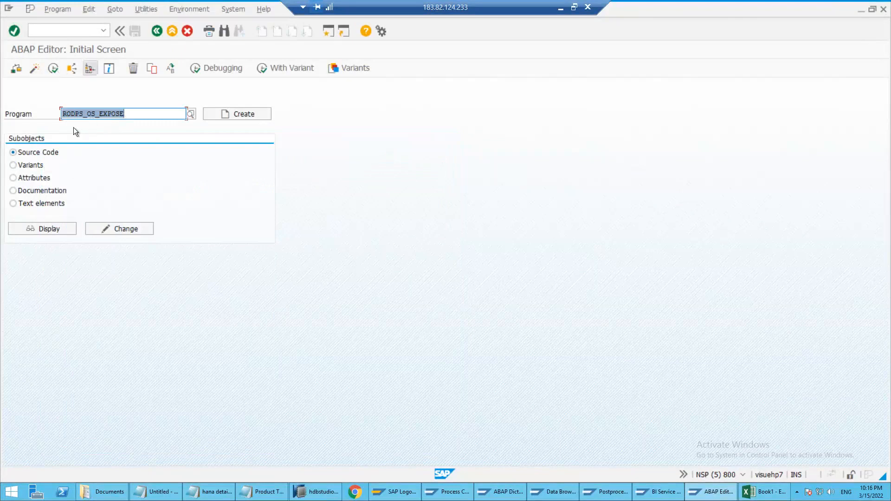
click(53, 70)
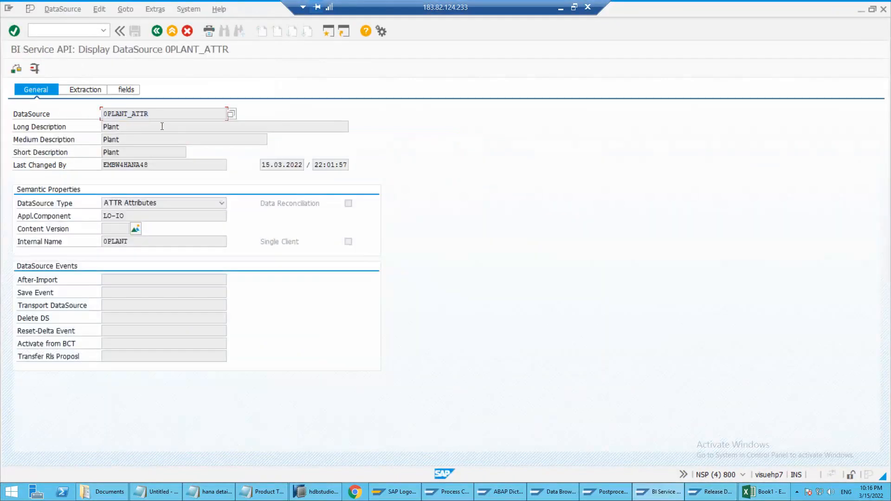
Enter 0PLANT_ATTR as the DataSource pattern and try to release it for external use, closing the release list
key(alt+Tab)
text(0PLANT_ATTR)
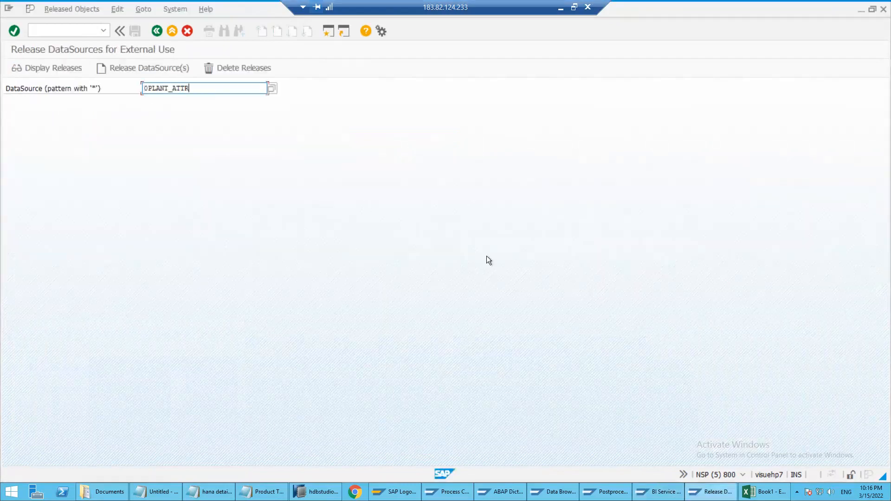
click(605, 492)
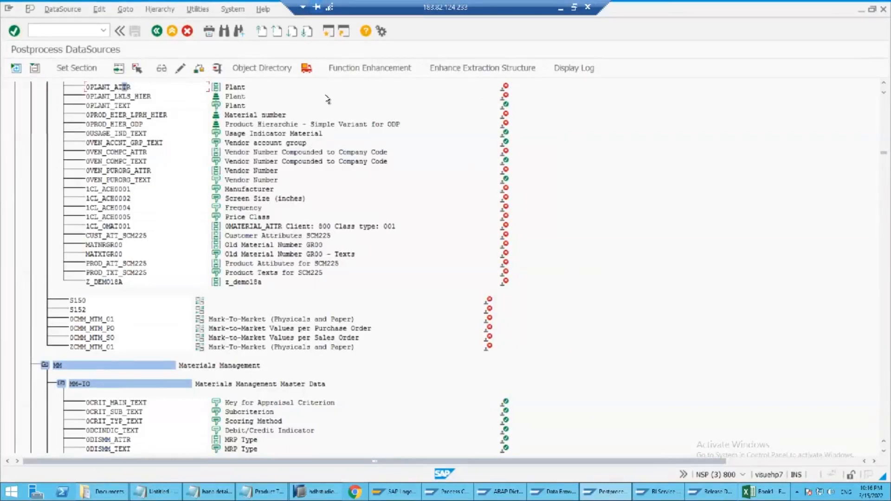
key(alt+Tab)
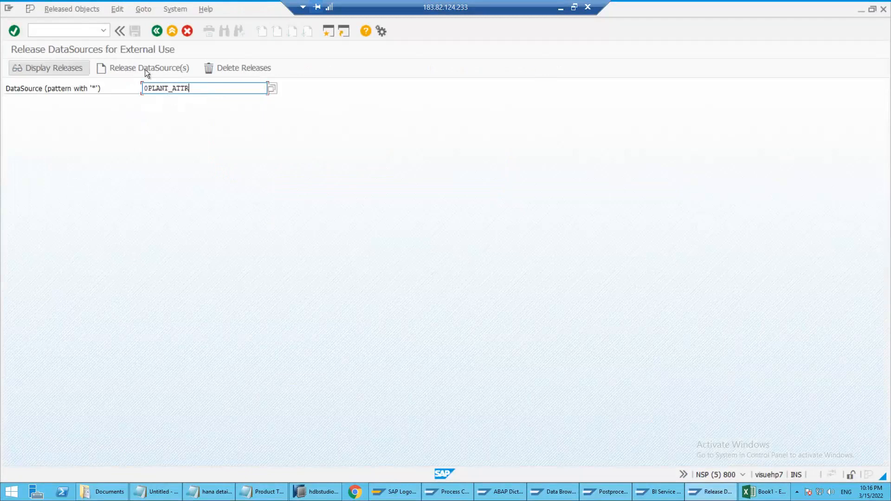
click(132, 69)
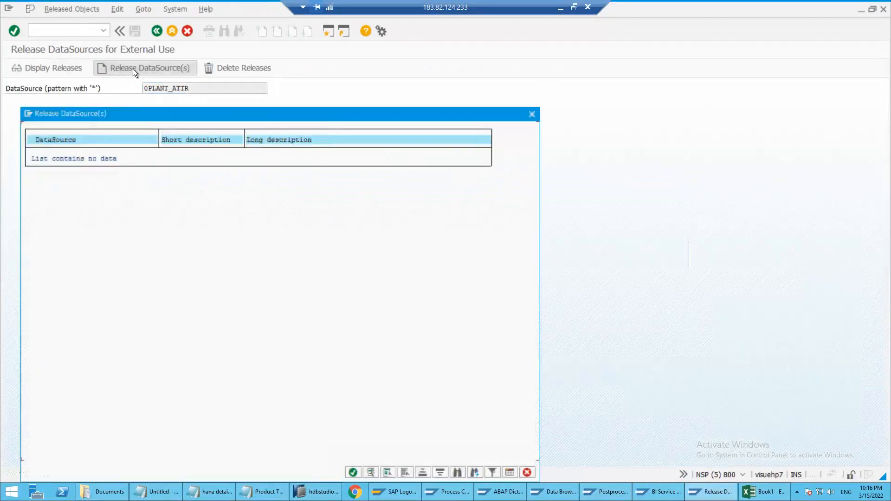
click(348, 474)
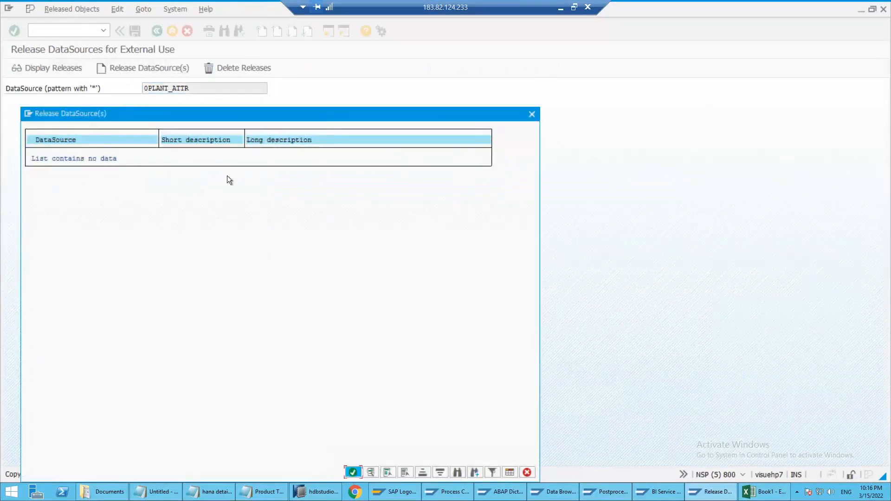
click(261, 320)
key(Escape)
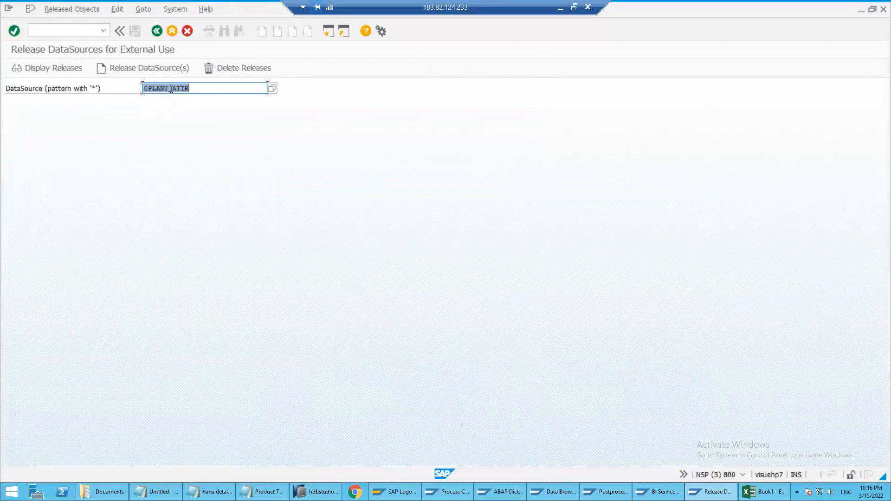
Clear the DataSource pattern, find 0plant in the DataSource value list, choose 0PLANT_ATTR, and try to release it
key(Delete)
click(883, 9)
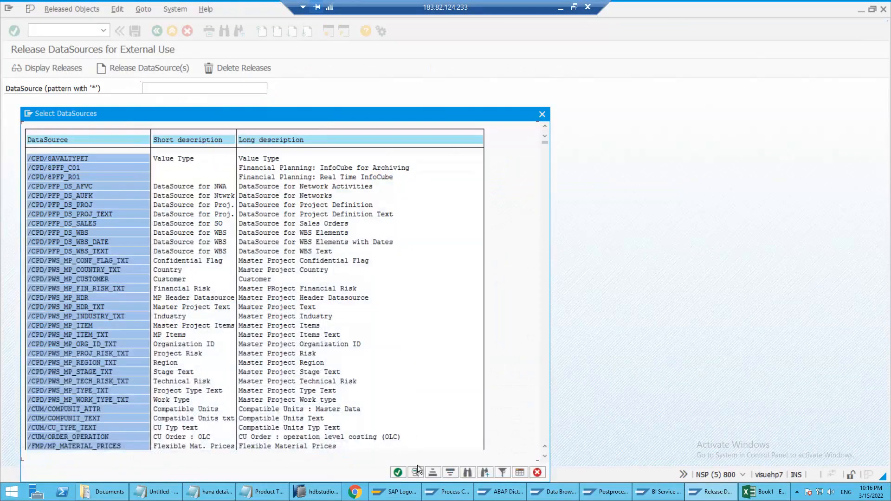
click(468, 472)
text(0plant)
key(Return)
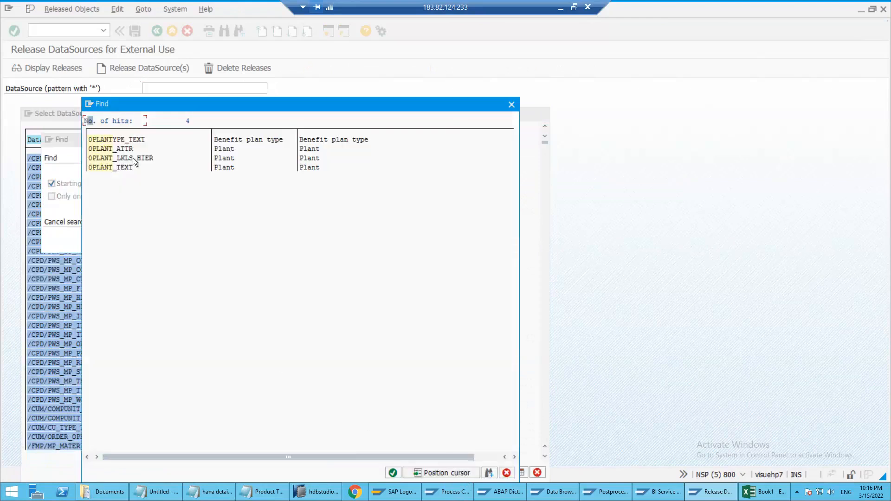
double_click(116, 146)
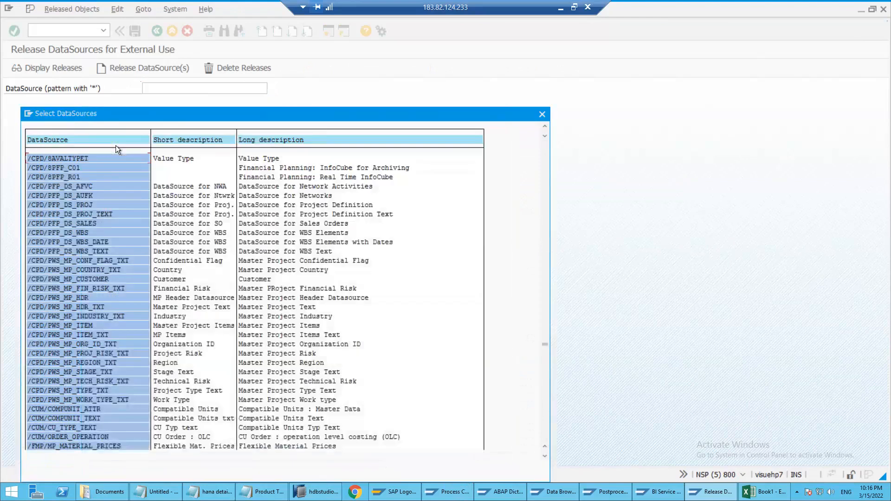
double_click(41, 158)
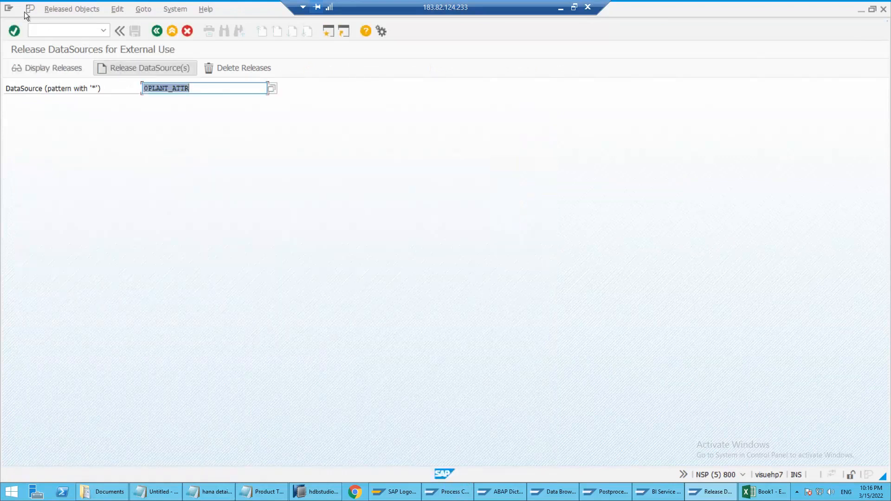
click(65, 10)
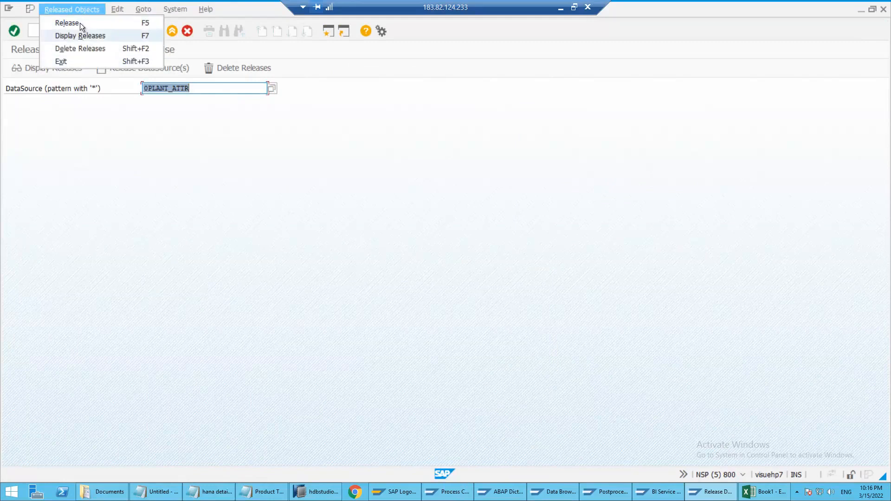
click(80, 23)
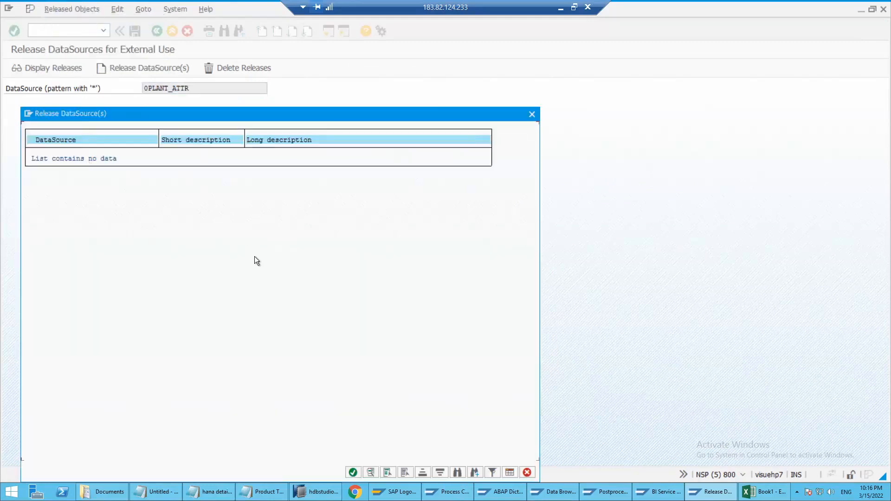
Close the release list, list all DataSources for release with the pattern *, and search the list for 0plant
click(99, 159)
click(533, 115)
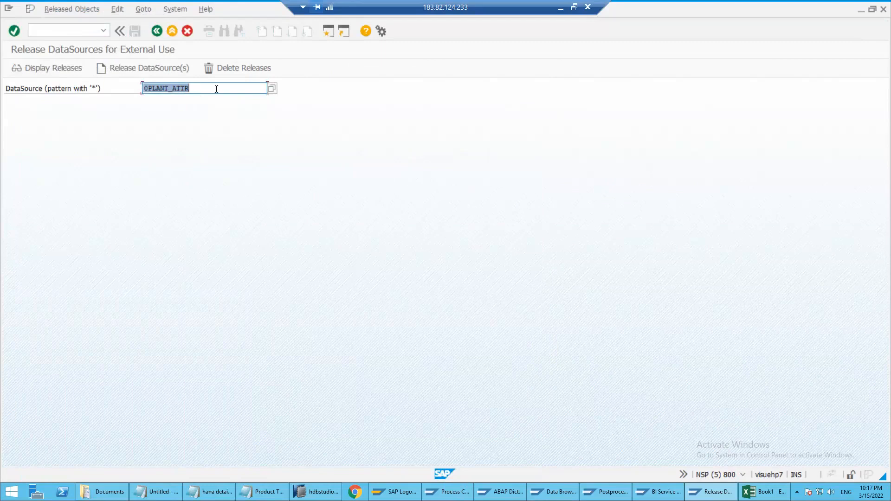
text(*)
click(159, 69)
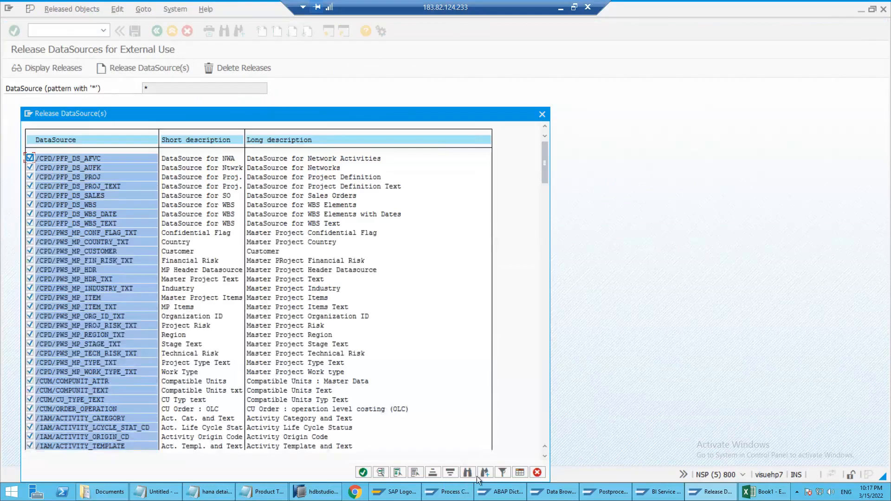
click(468, 472)
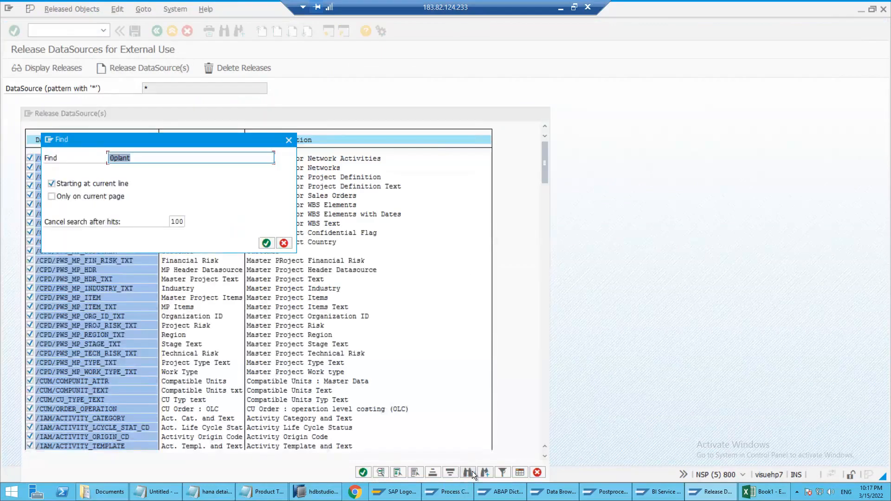
key(Return)
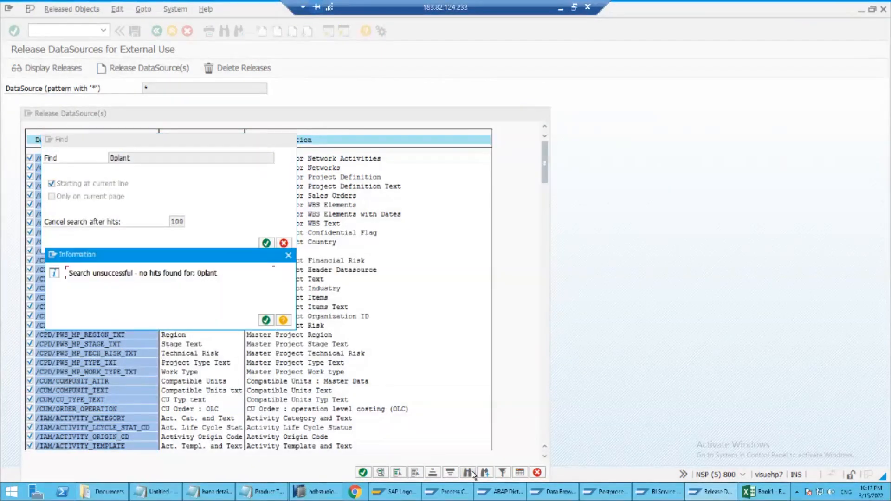
key(Return)
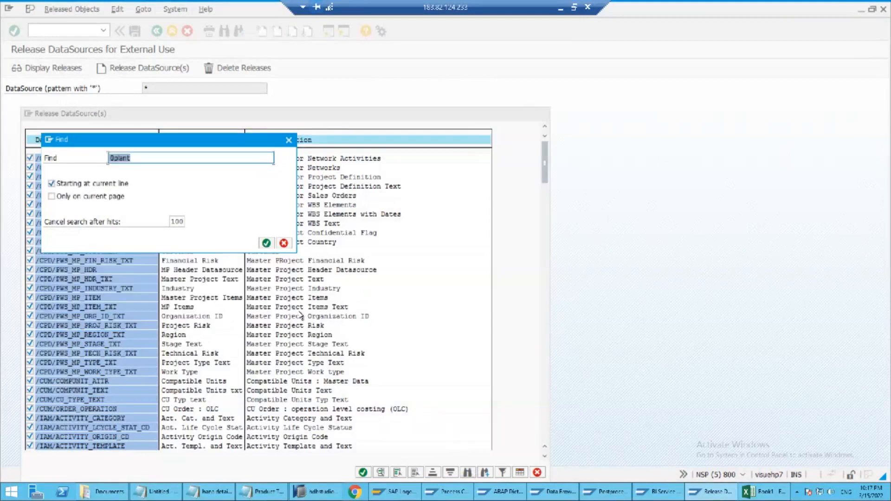
click(284, 243)
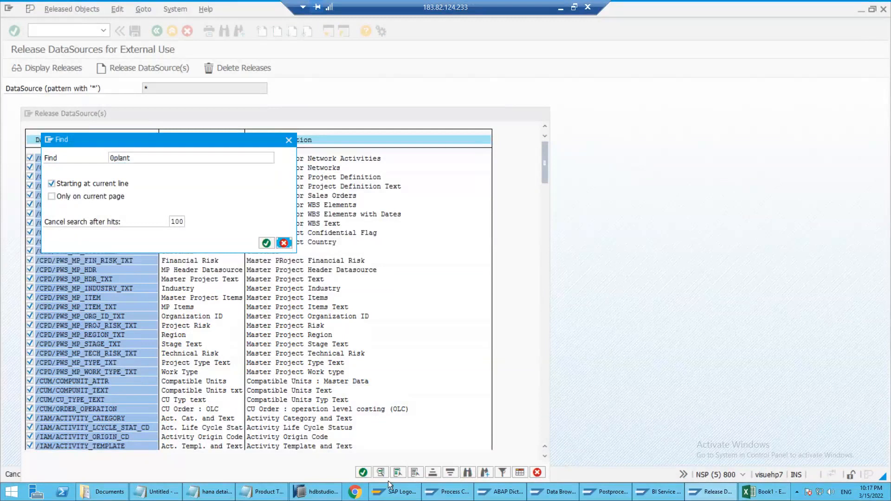
Deselect all DataSources in the release list, search for 0plant again, and cancel the list
click(417, 471)
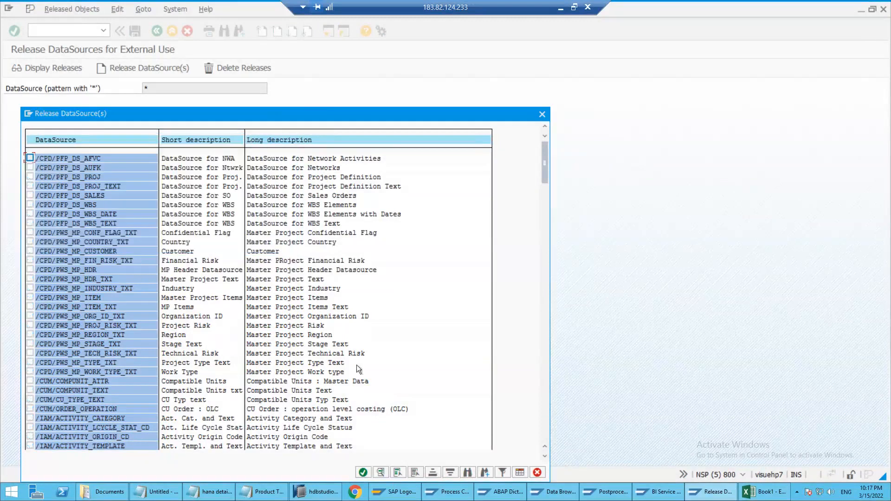
click(466, 472)
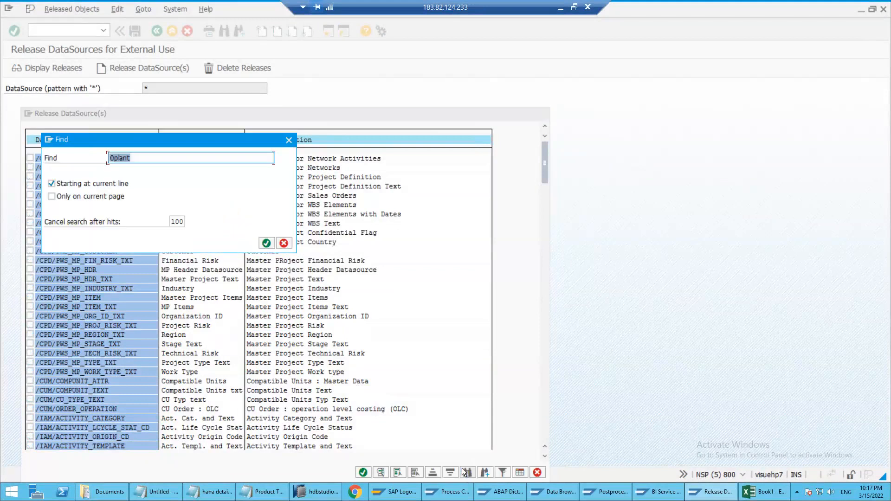
key(Return)
key(Return)
click(283, 243)
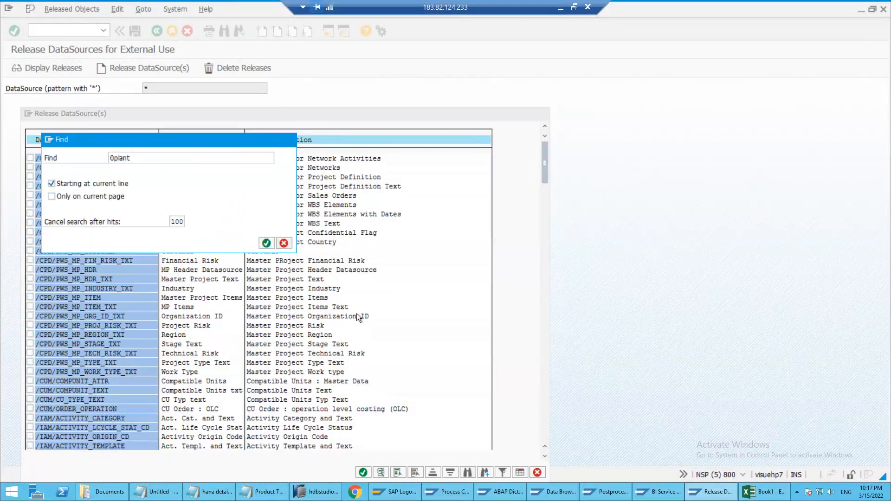
click(538, 471)
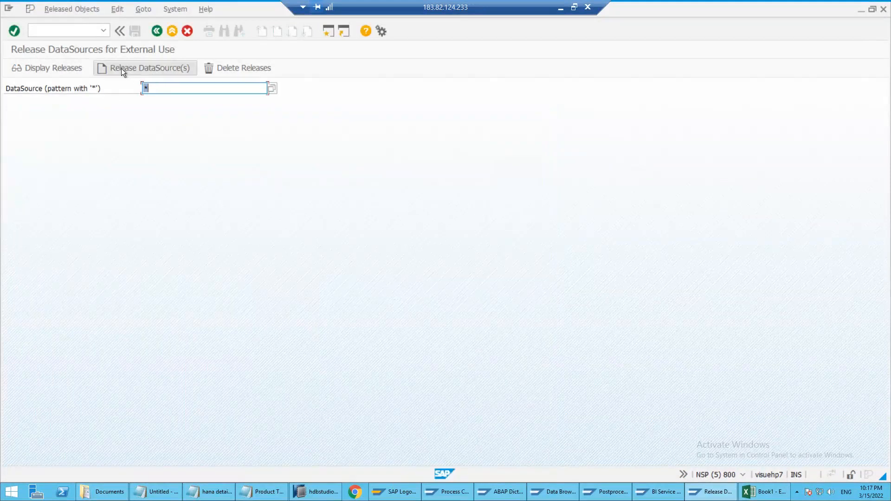
Display the existing releases for the pattern *, and check the plant DataSources in the Postprocess DataSources session
click(87, 74)
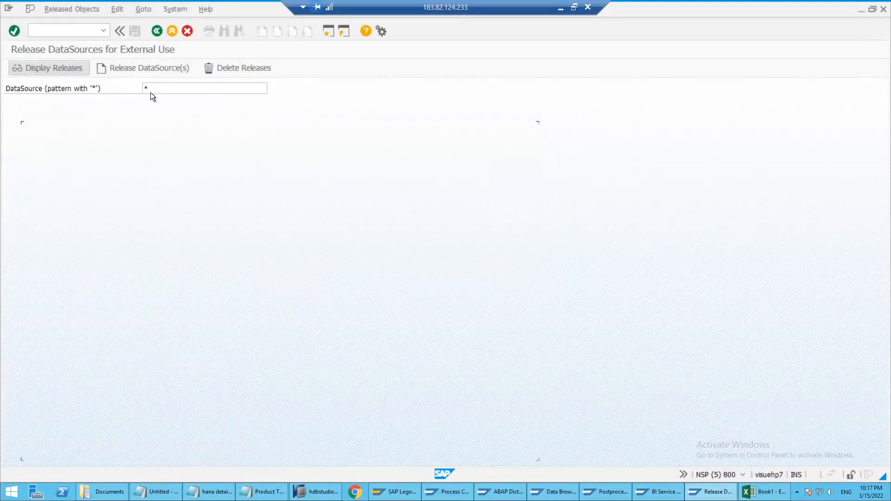
click(542, 114)
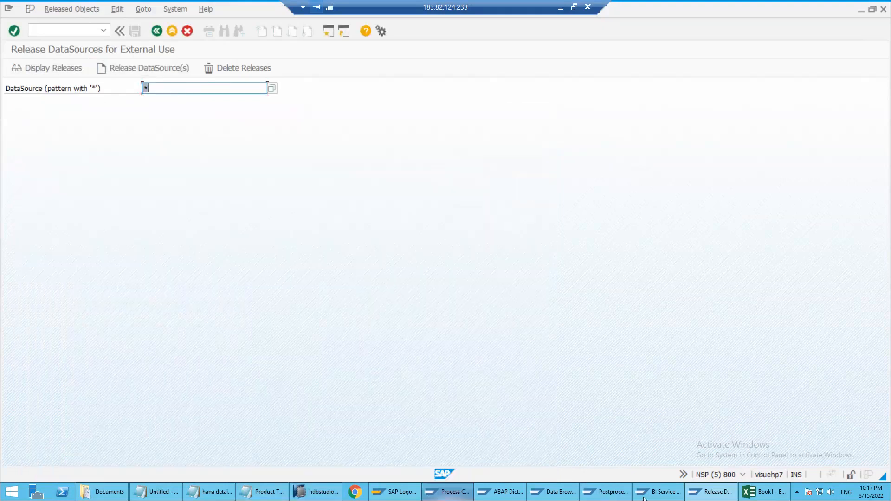
click(605, 495)
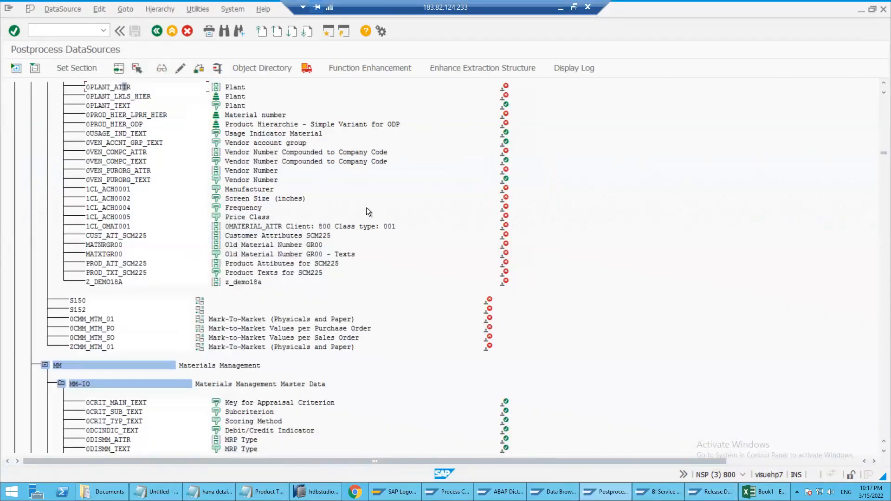
key(alt+Tab)
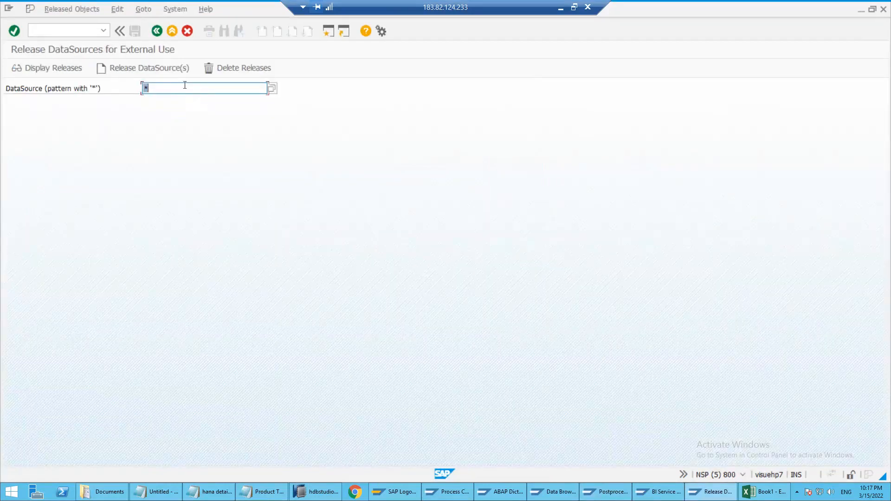
Enter 0PLANT_TEXT as the DataSource pattern, try to release it for external use, and close the release list
text(0plant_)
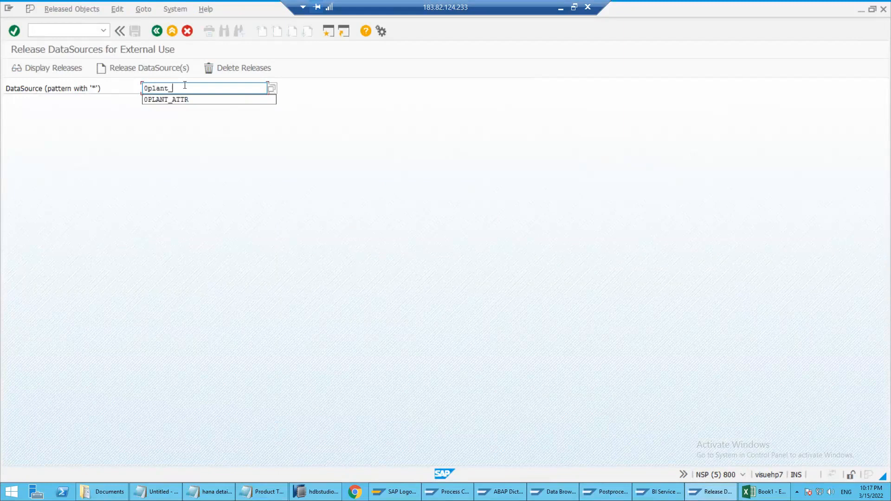
text(text)
key(Return)
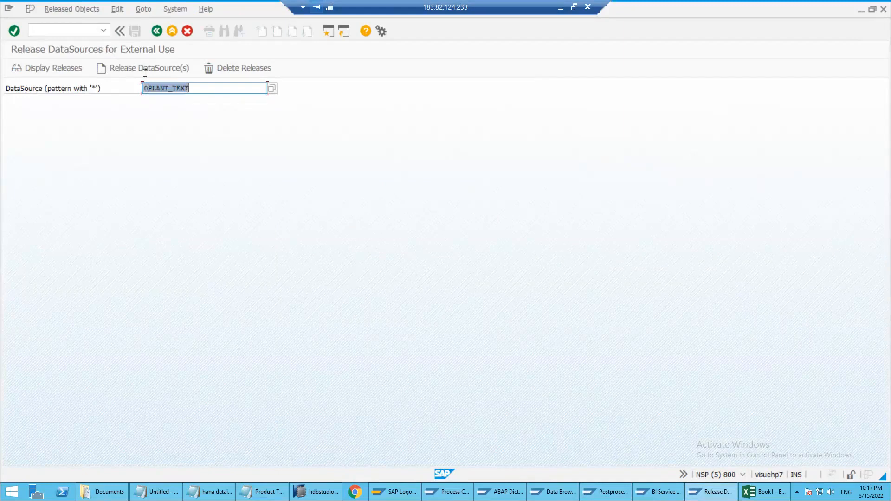
click(144, 69)
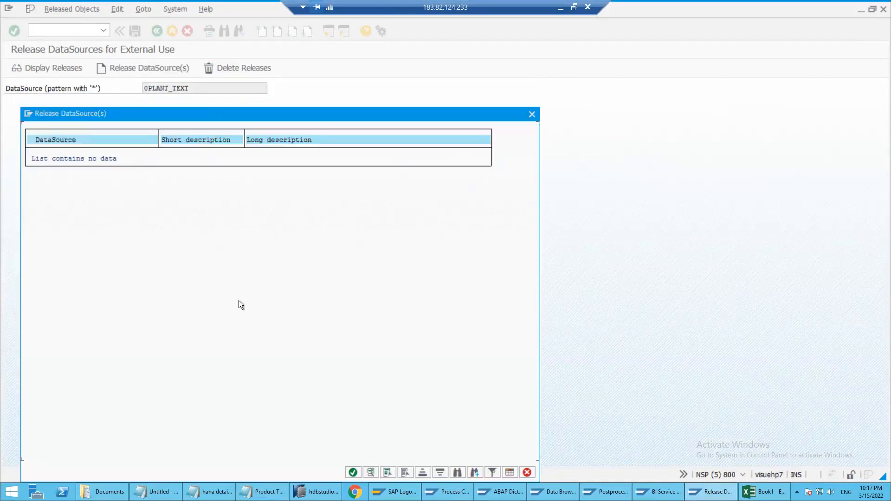
key(Escape)
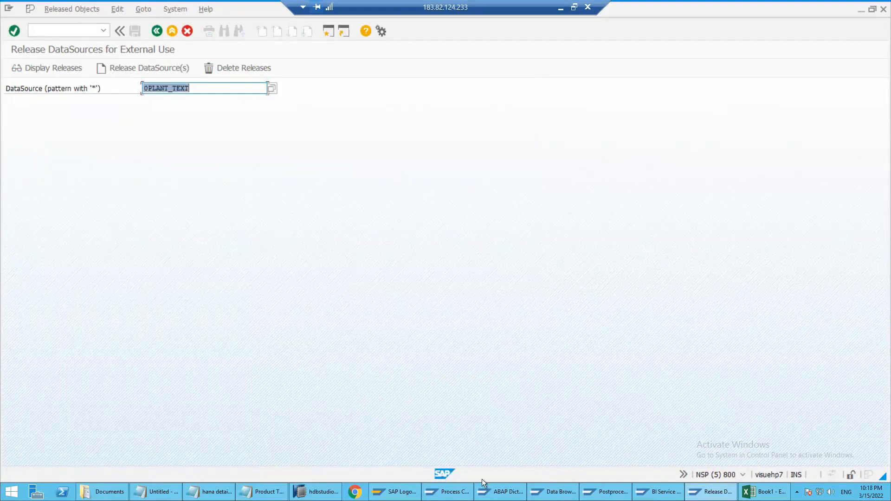
Release all DataSources matching the pattern * for external use, assigning own transport request NSPK904898 (test)
click(58, 28)
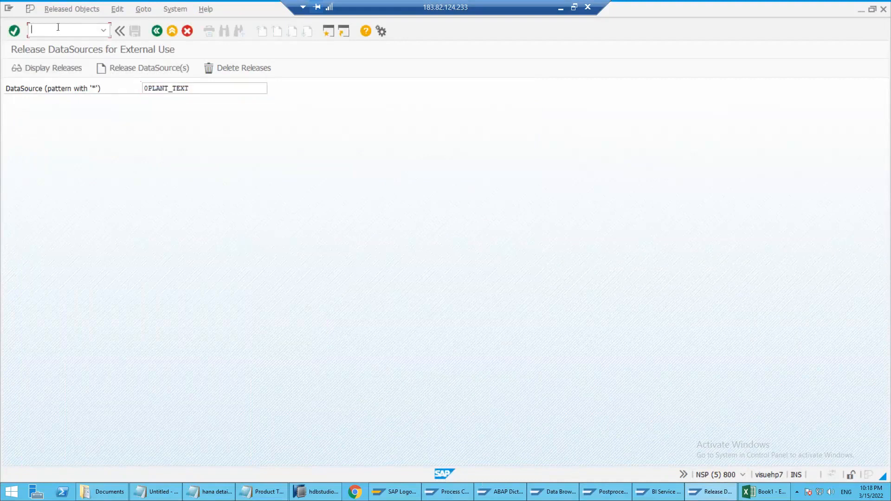
text(/ns)
click(207, 89)
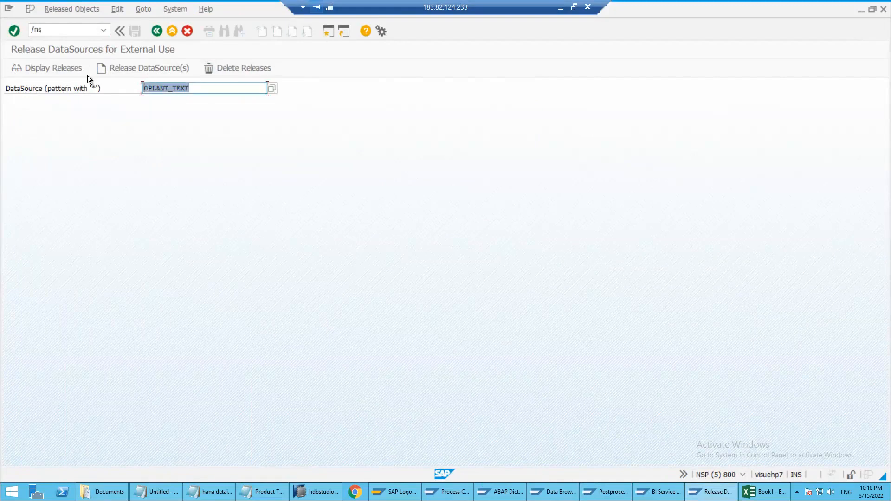
text(*)
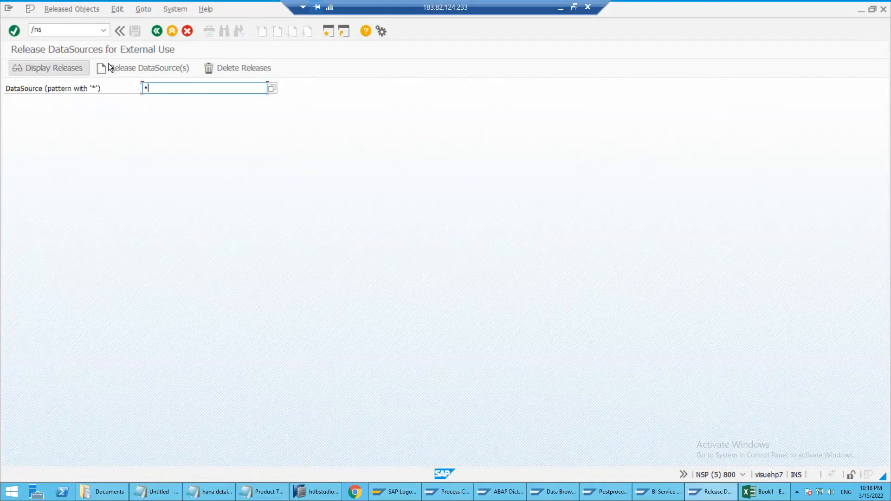
click(134, 68)
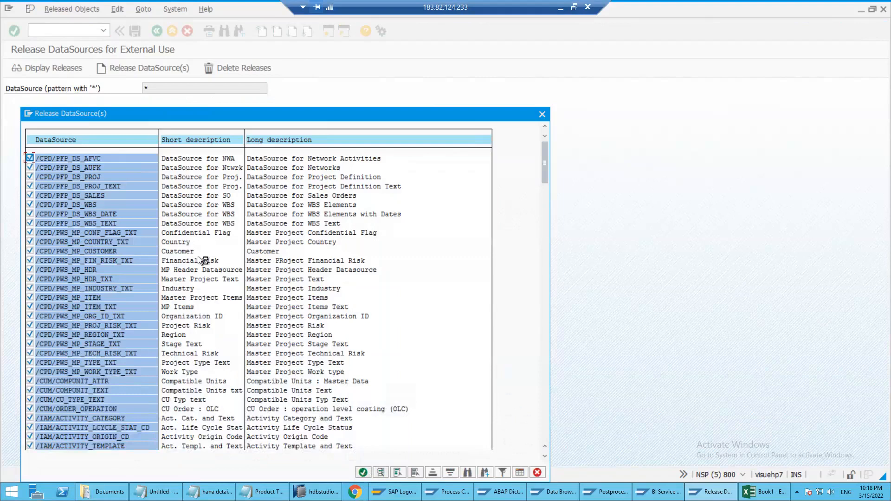
key(Return)
click(159, 222)
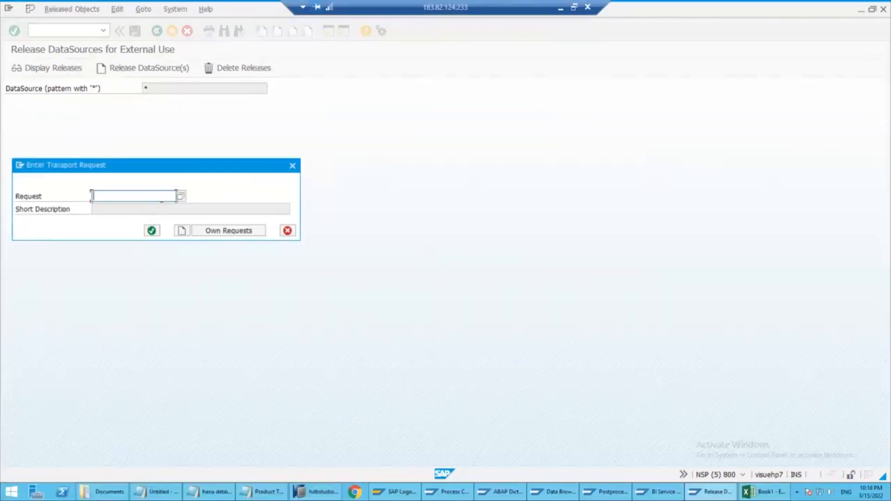
click(208, 232)
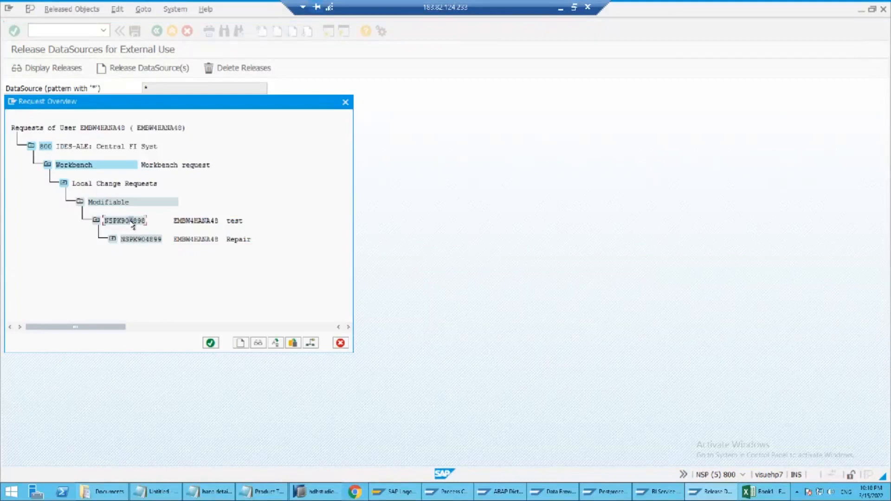
double_click(130, 221)
click(151, 230)
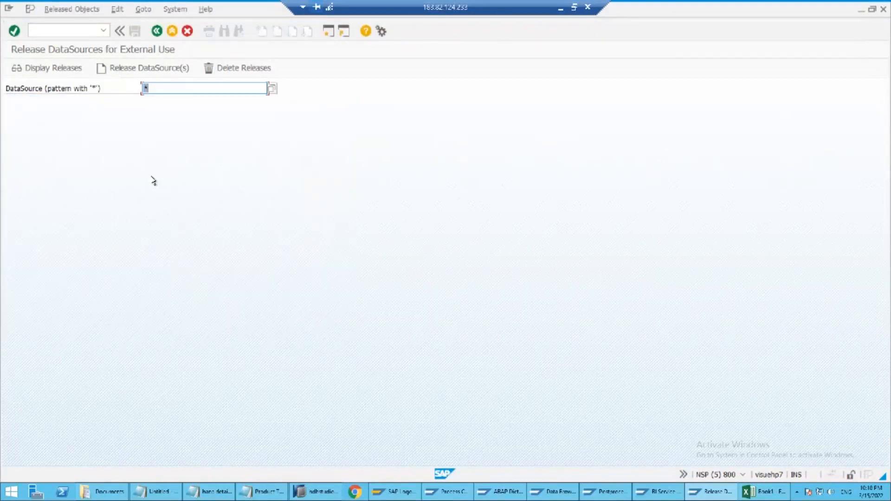
Restart transaction RSA6 in the Postprocess DataSources session and close that session
click(565, 498)
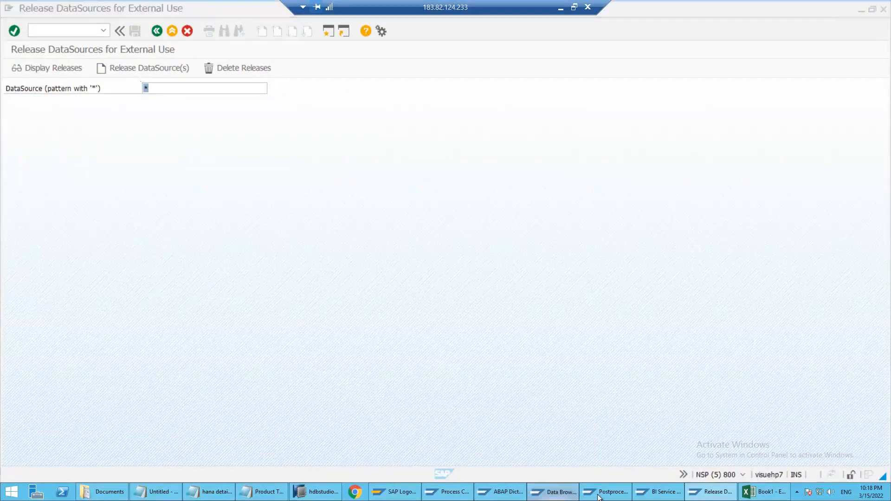
click(603, 493)
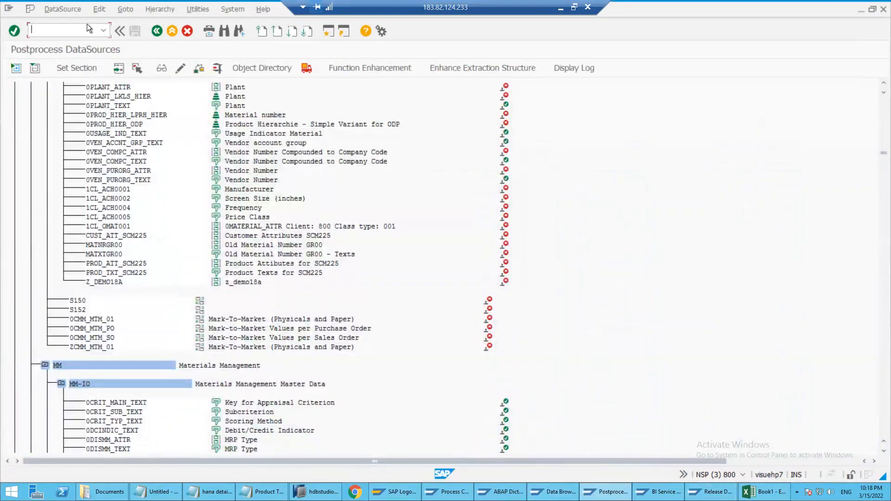
text(/nrsa)
key(Return)
key(Return)
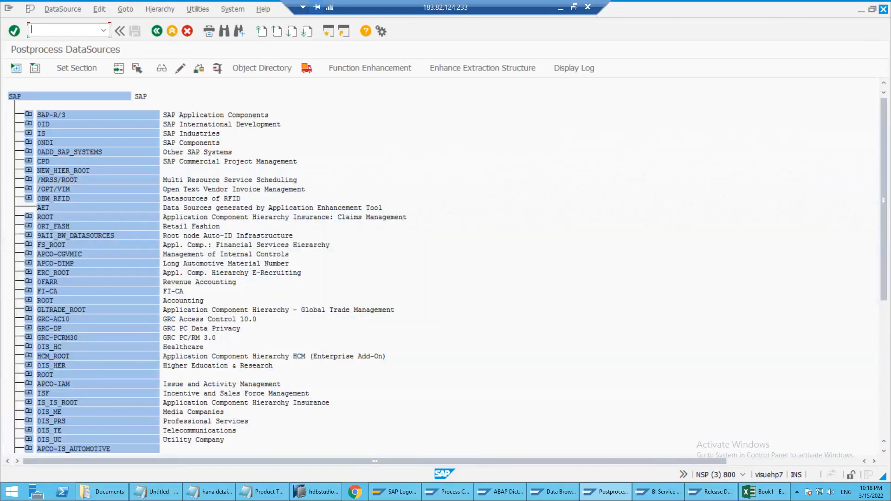
Switch to the ECC session displaying DataSource 0PLANT_ATTR, open transaction RSA6 there, and expand the DataSource tree
click(534, 492)
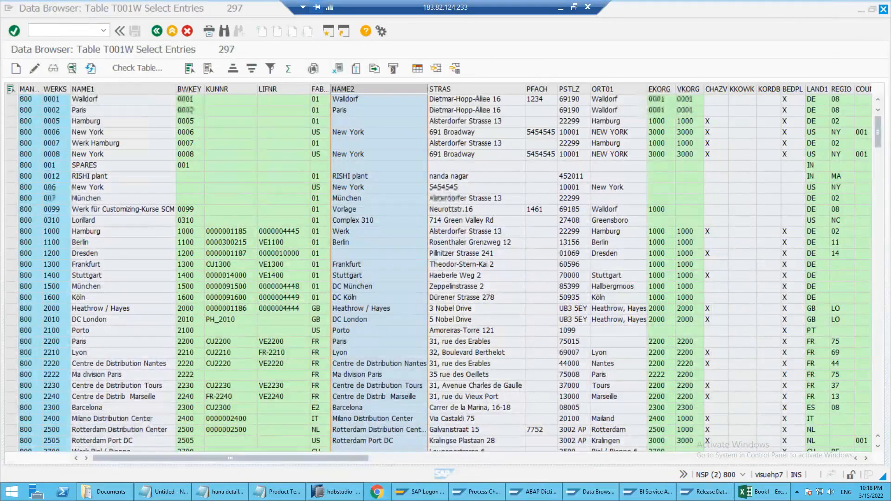
click(534, 494)
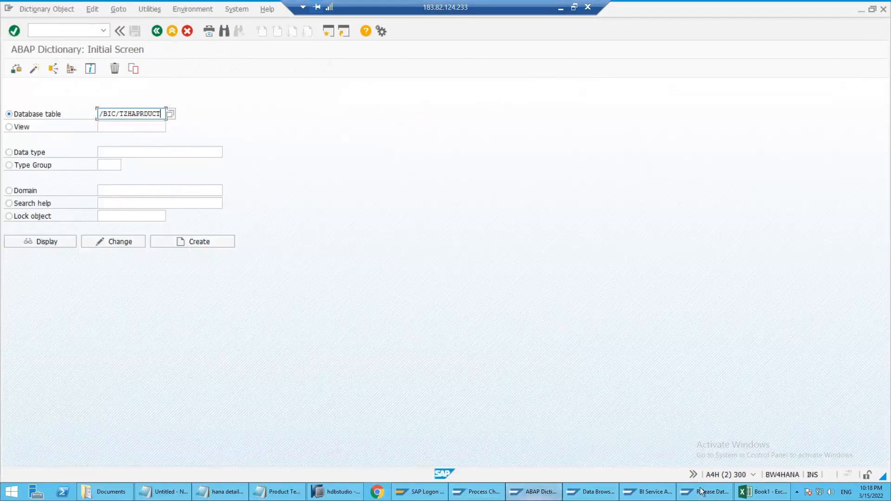
click(591, 492)
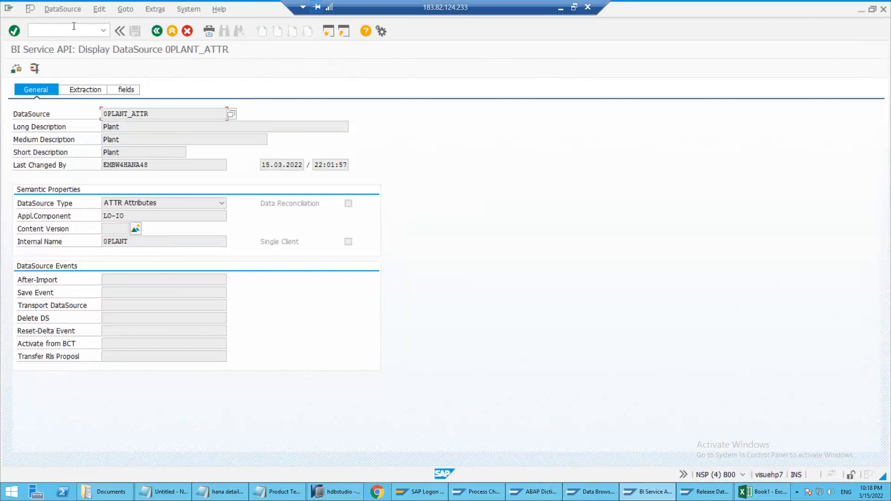
click(73, 26)
text(/nras)
text(6)
key(Return)
key(Return)
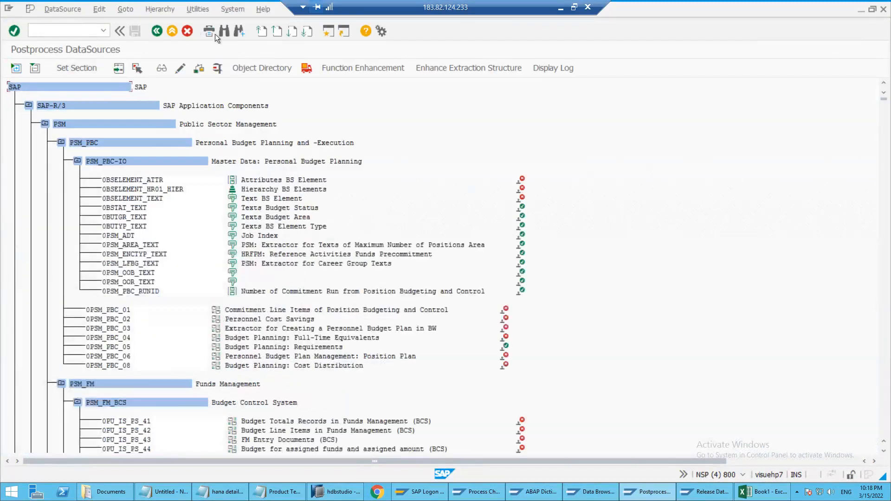
Search the DataSource tree for 0plant and jump to the 0PLANT_ATTR hit
click(221, 32)
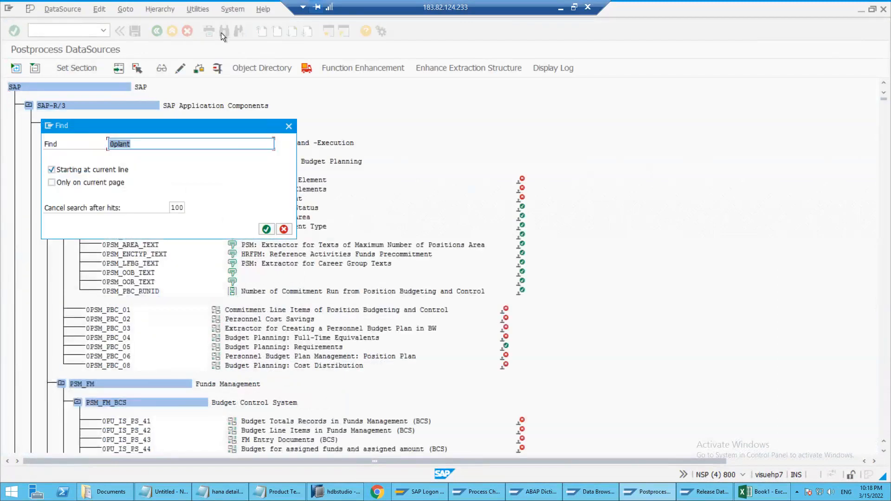
key(Return)
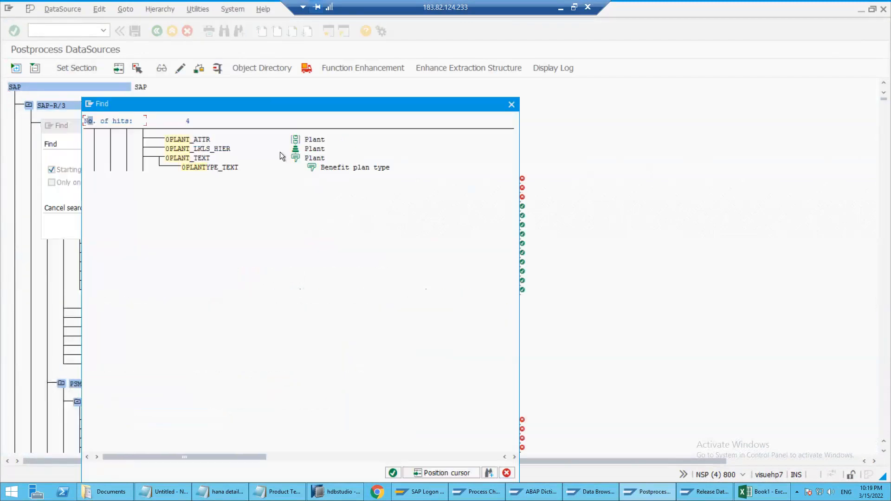
double_click(205, 140)
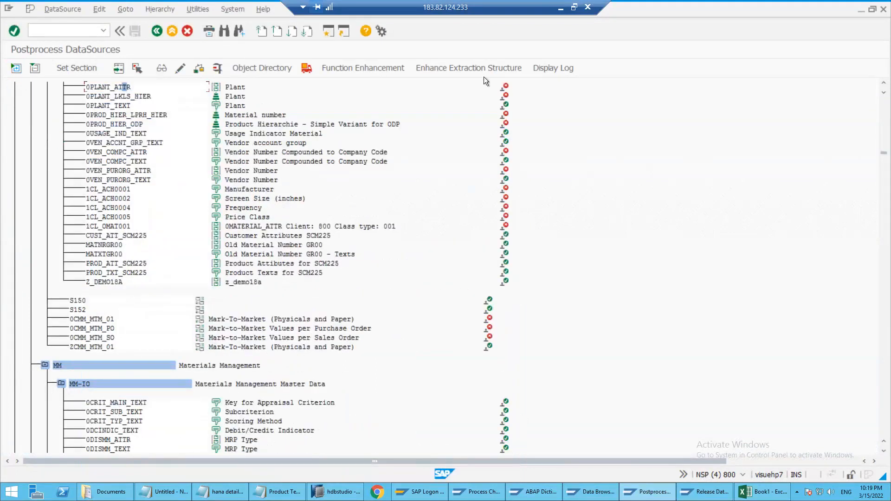
Open the customer version display of 0PLANT_ATTR, return to the DataSource tree, and review the entry's available actions
click(504, 87)
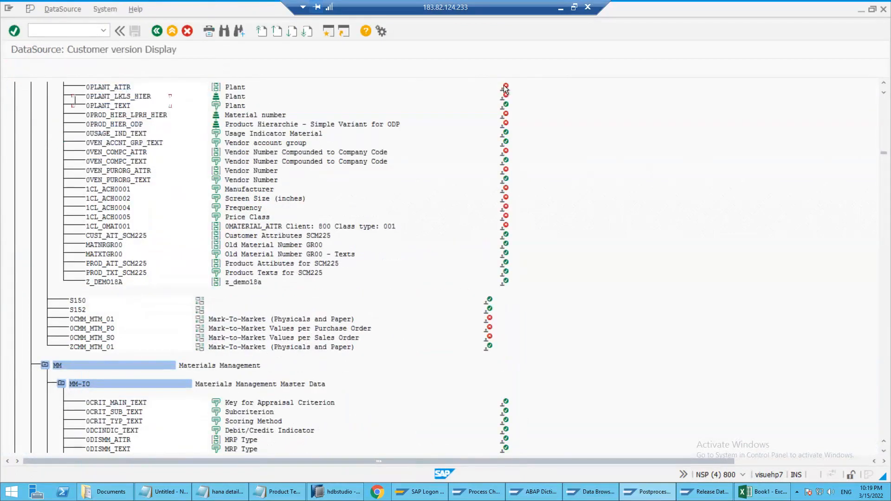
right_click(505, 87)
click(302, 62)
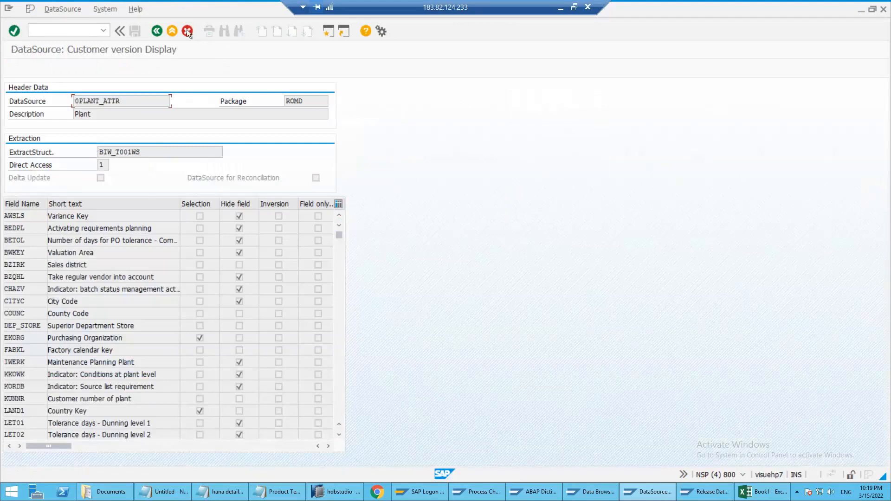
click(168, 31)
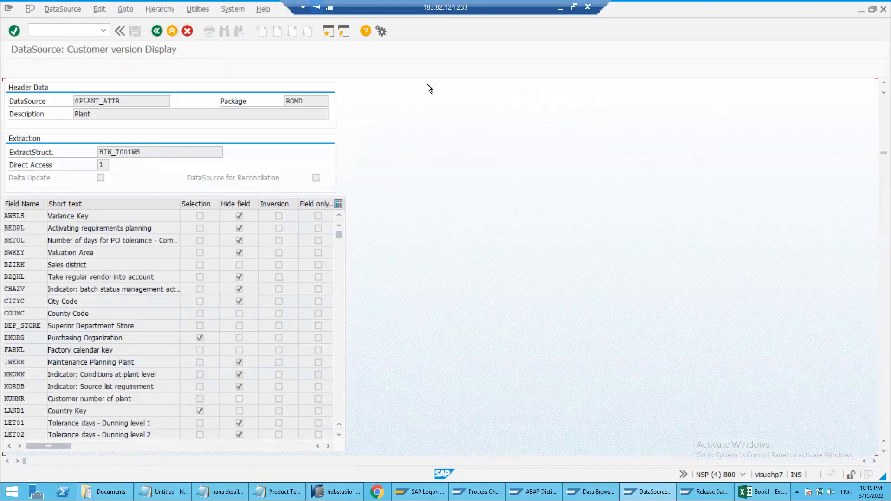
right_click(500, 86)
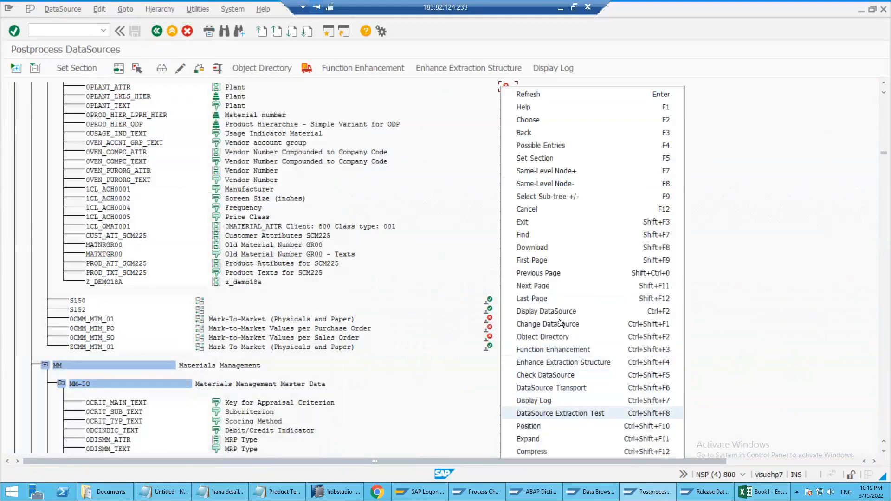
click(247, 88)
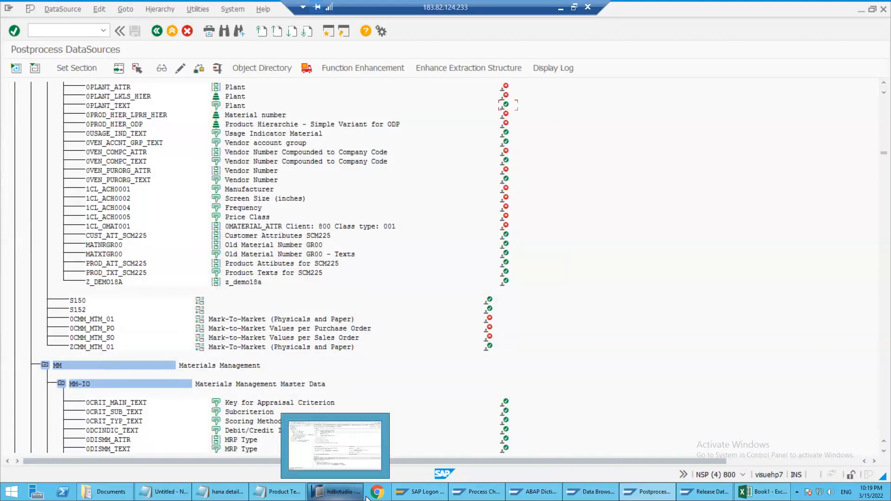
Switch to the BW/4HANA session showing the source systems and open the DataSource Repository transaction there
key(alt+Tab)
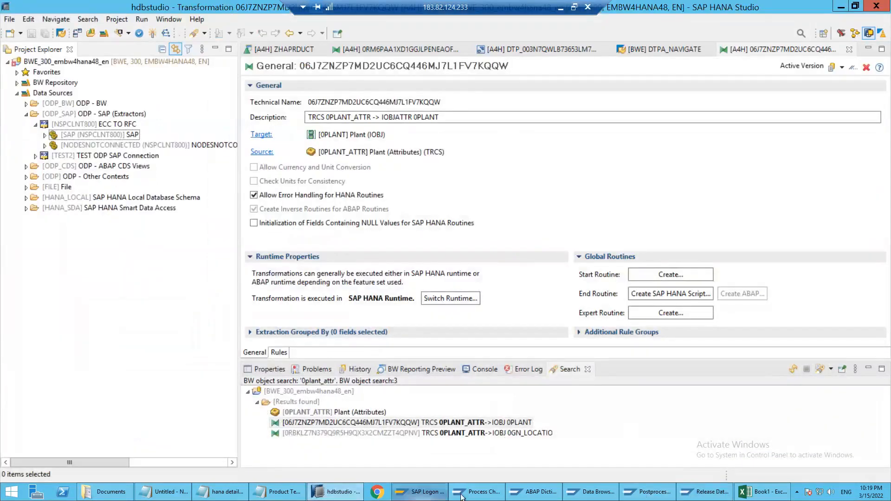
click(478, 491)
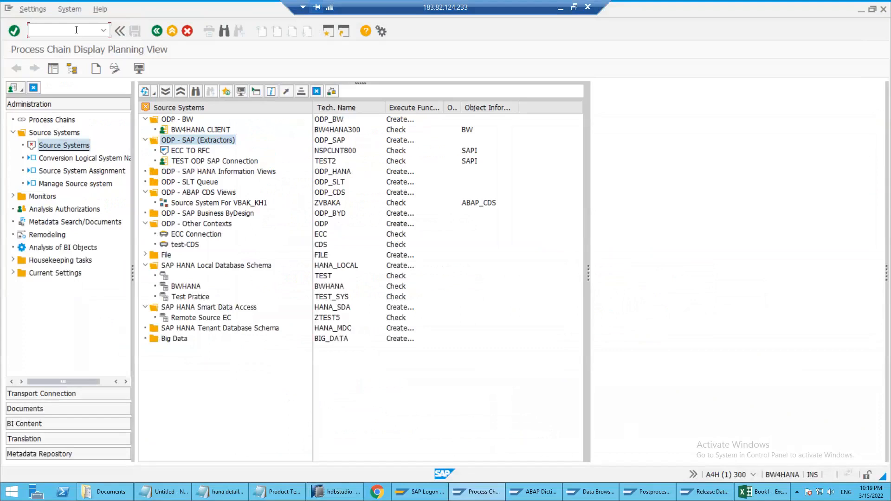
click(75, 29)
text(/nrsd)
key(Return)
key(Down)
key(Down)
key(Return)
Set the DataSource to 0PLANT_TEXT in the BW DataSource Repository and go to the source system entry
key(BackSpace)
key(BackSpace)
key(BackSpace)
key(BackSpace)
text(tex)
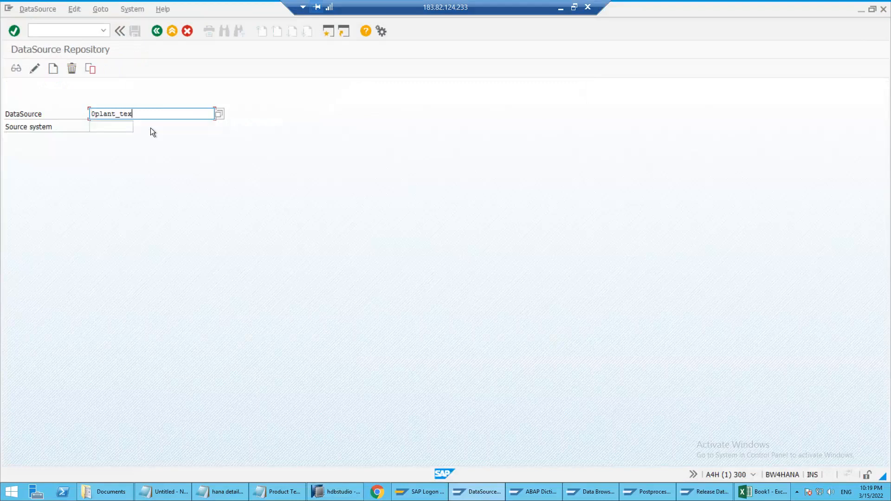
text(t)
key(Return)
click(113, 128)
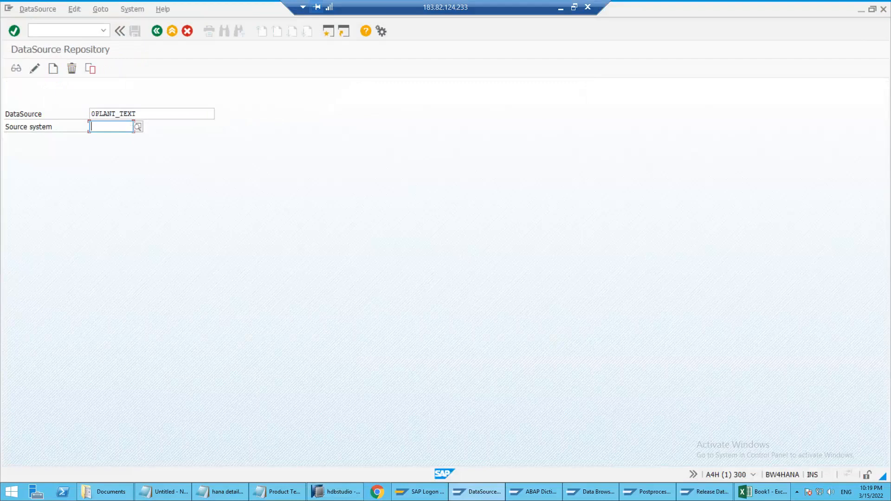
Open the source systems overview in a new session, widen it to show technical names, and select the one for ECC TO RFC
click(55, 30)
key(Return)
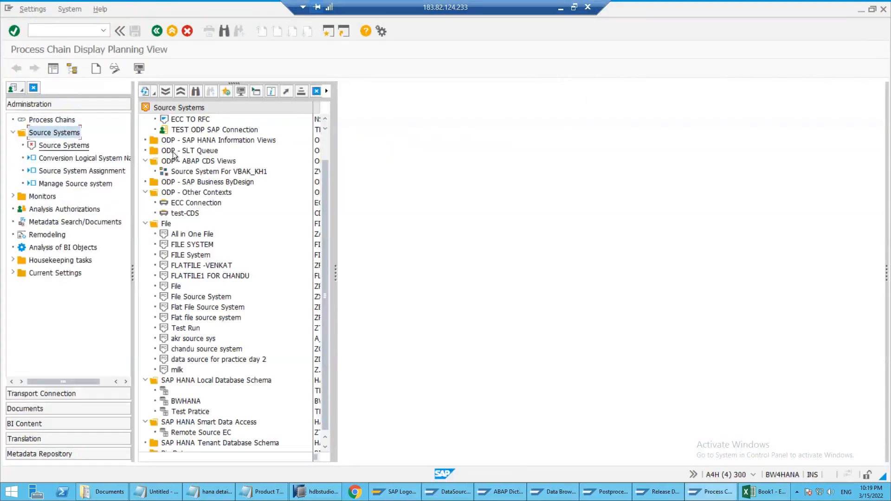
click(189, 139)
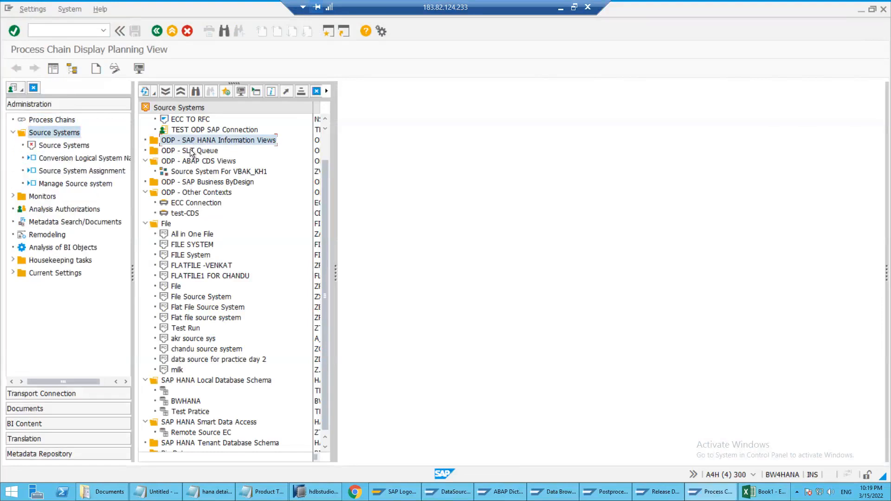
scroll(190, 149, up, 1)
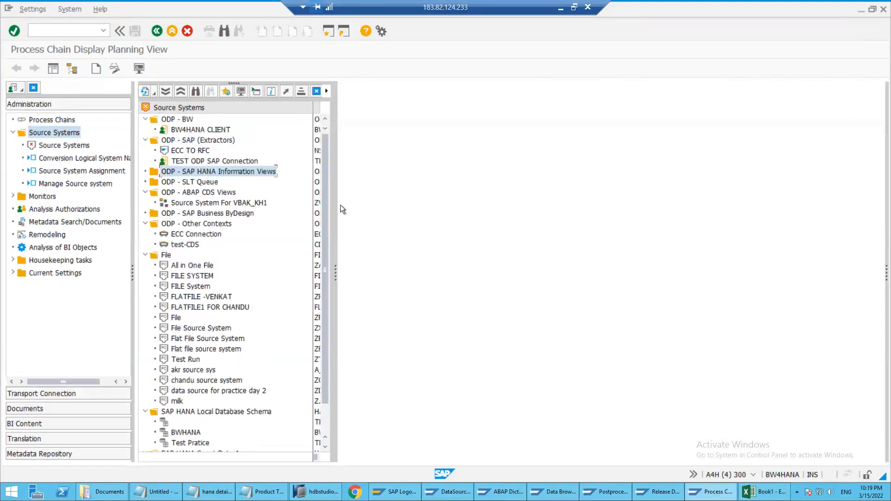
drag(707, 278, 707, 278)
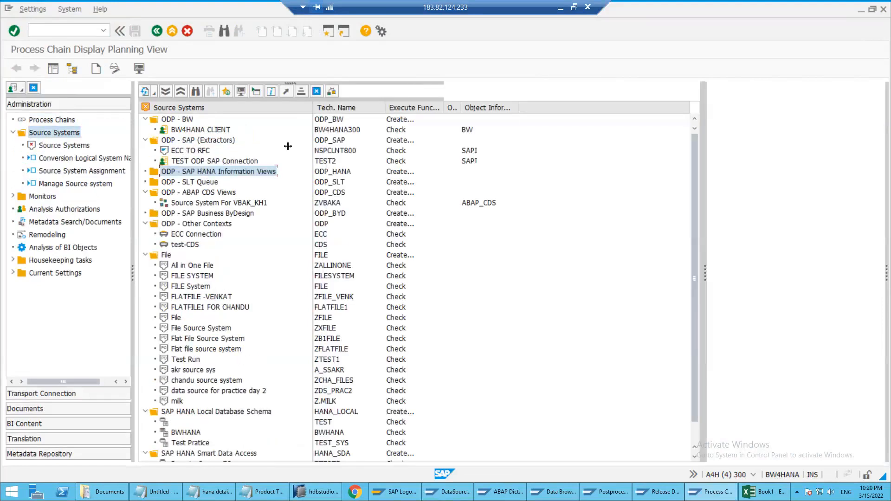
click(328, 152)
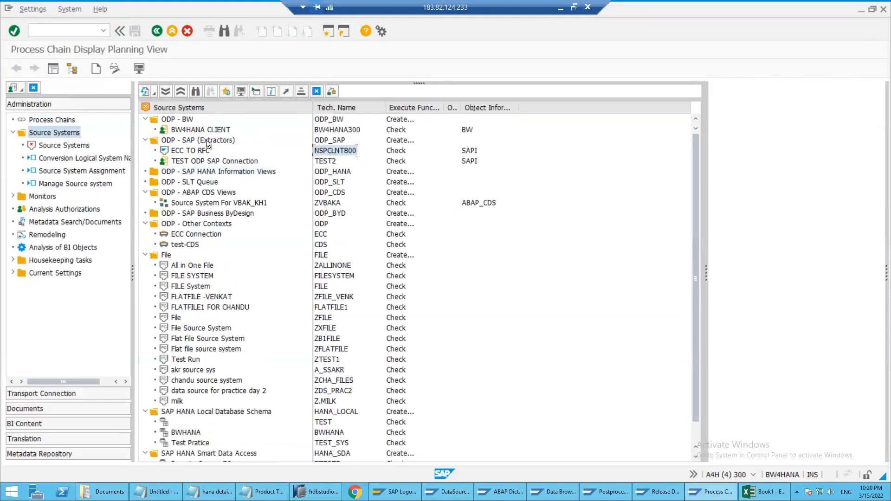
Return to the DataSource Repository, enter NSPCLNT800 as the source system, and replicate DataSource 0PLANT_TEXT
key(alt+Tab)
text(NSPCLNT800)
click(33, 10)
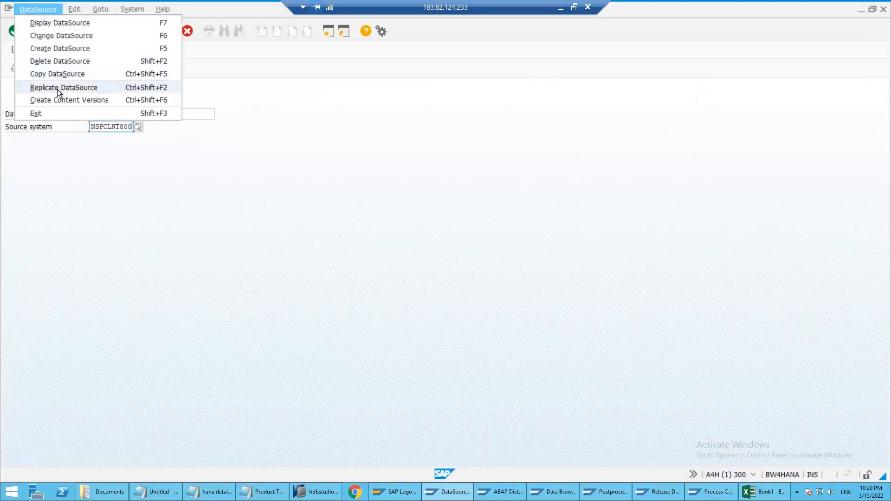
click(57, 89)
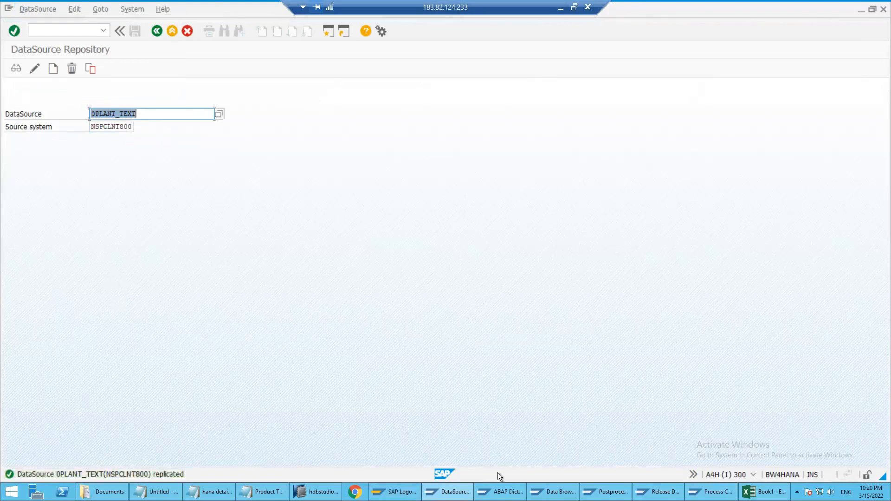
click(325, 495)
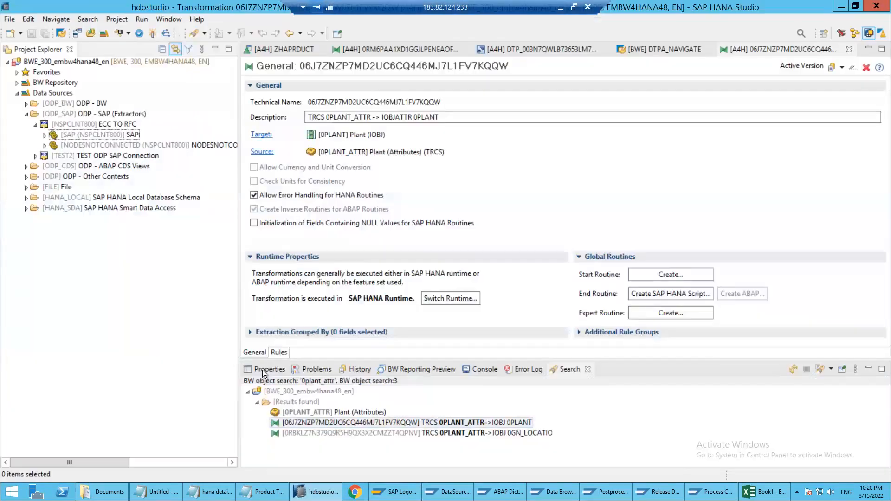
key(alt+Tab)
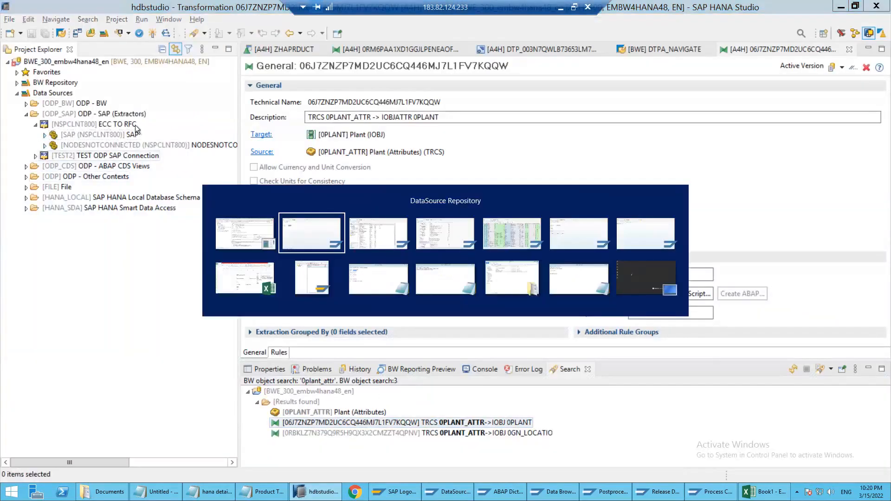
key(alt+Tab)
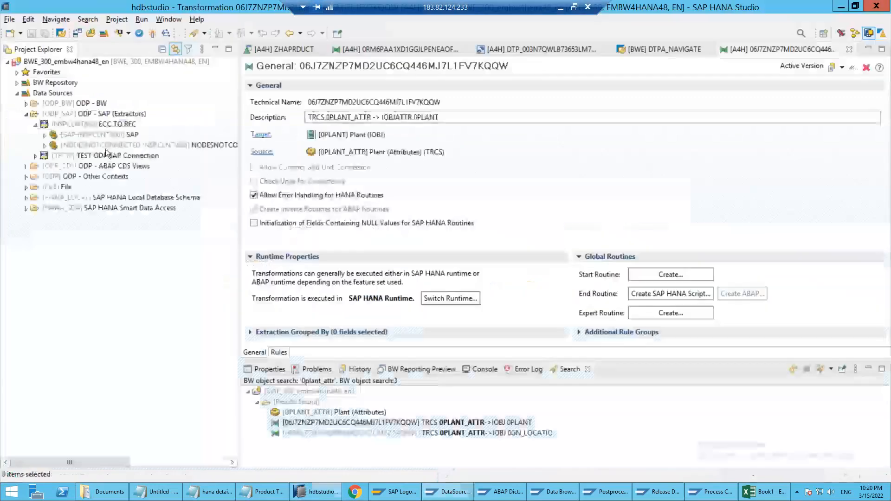
click(202, 35)
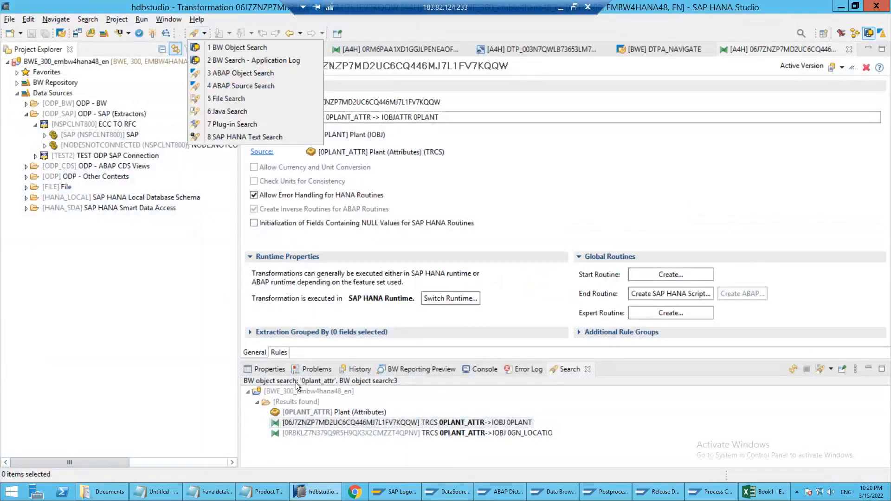
click(147, 335)
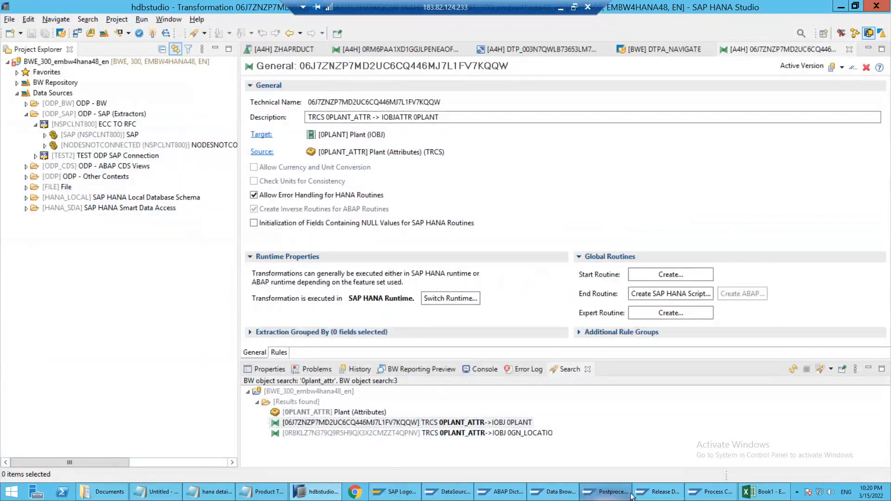
Close the Release DataSources for External Use session and start transaction RSA2 in the ECC Postprocess DataSources session
click(662, 491)
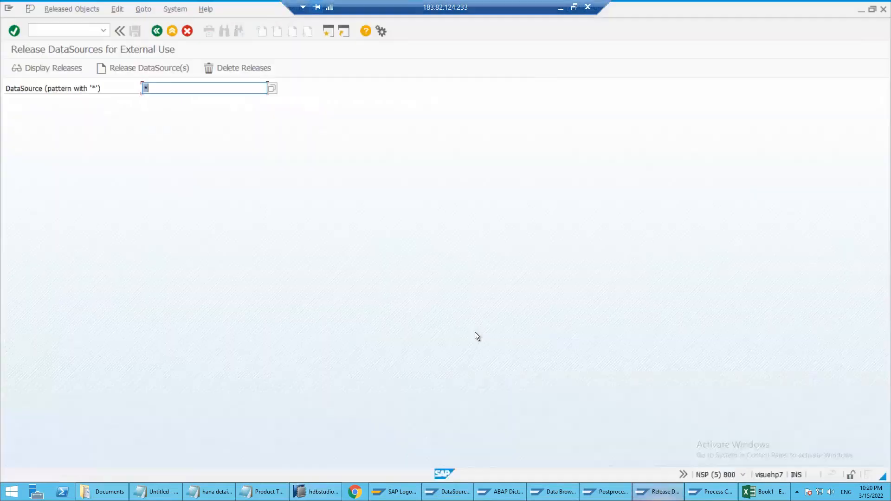
click(883, 10)
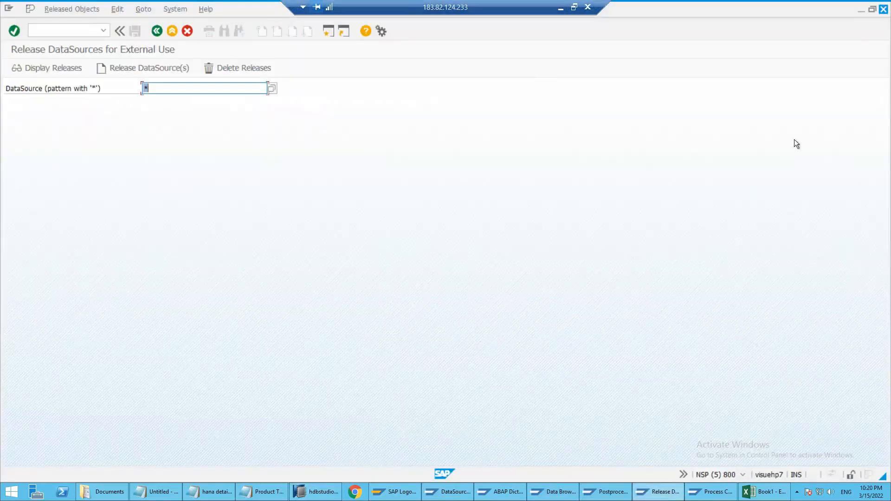
key(alt+Tab)
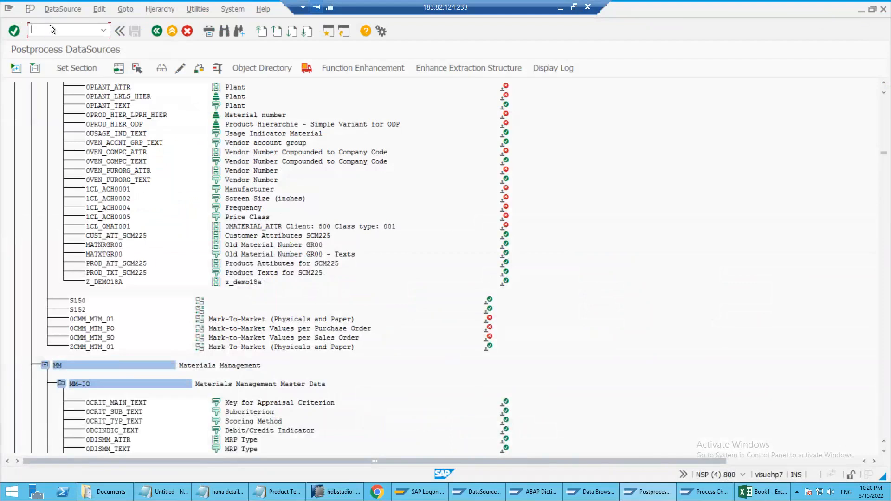
text(/nrsa2)
key(Return)
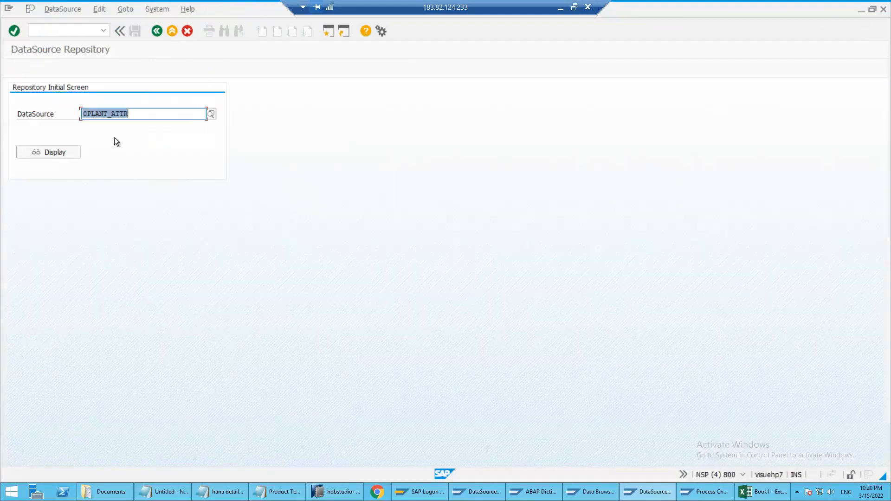
Switch to HANA Studio and select the ODP - SAP (Extractors) folder under Data Sources
key(alt+Tab)
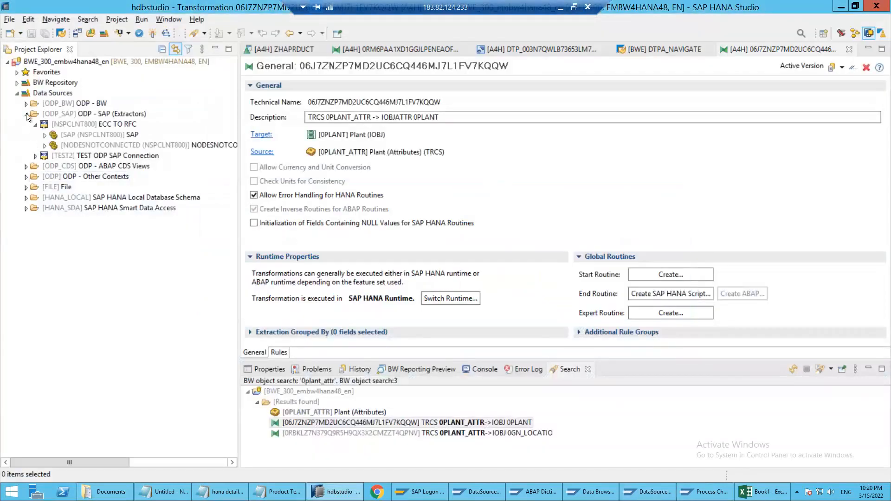
click(26, 114)
double_click(56, 113)
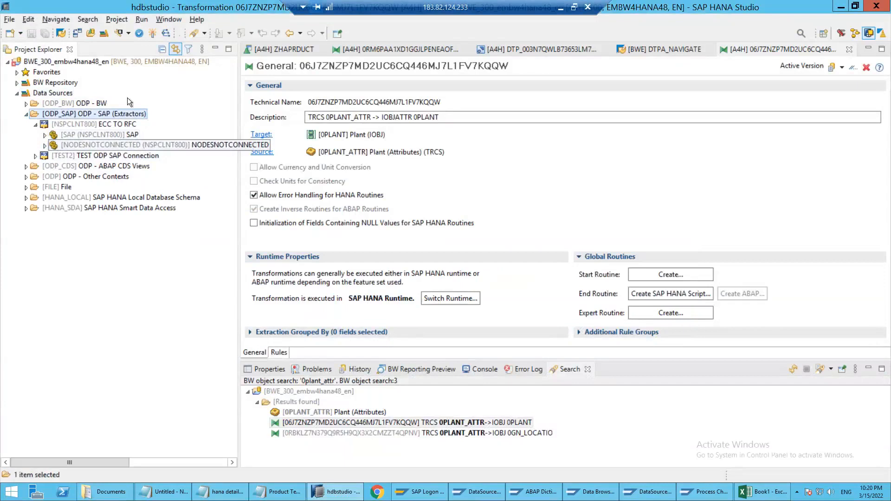
Switch back to the ECC session, display DataSource 0PLANT_ATTR, and check its application component
key(alt+Tab)
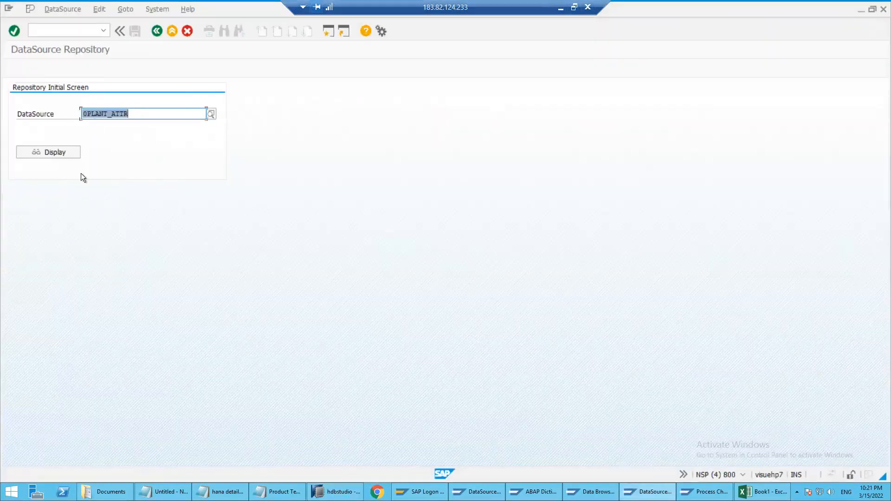
click(65, 151)
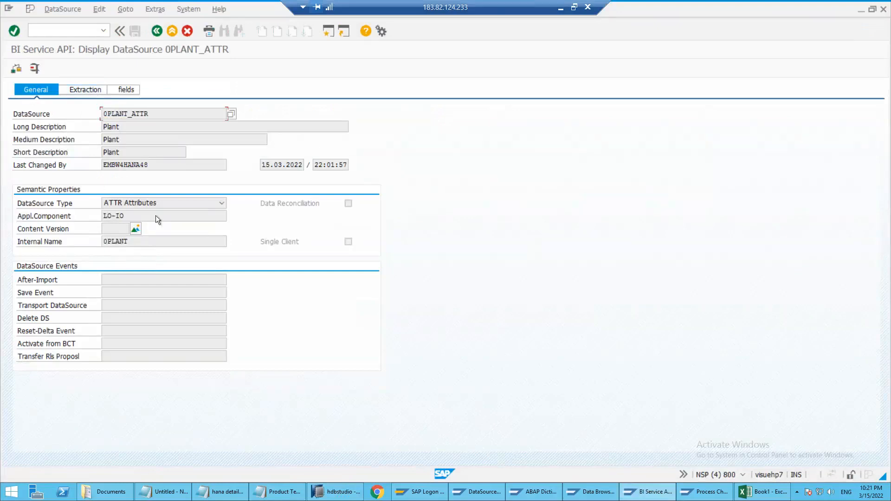
drag(149, 218, 77, 215)
Switch to HANA Studio and open DataSource 0PLANT_TEXT from Logistics Master Data (LO-IO) under the NSPCLNT800 source system
key(alt+Tab)
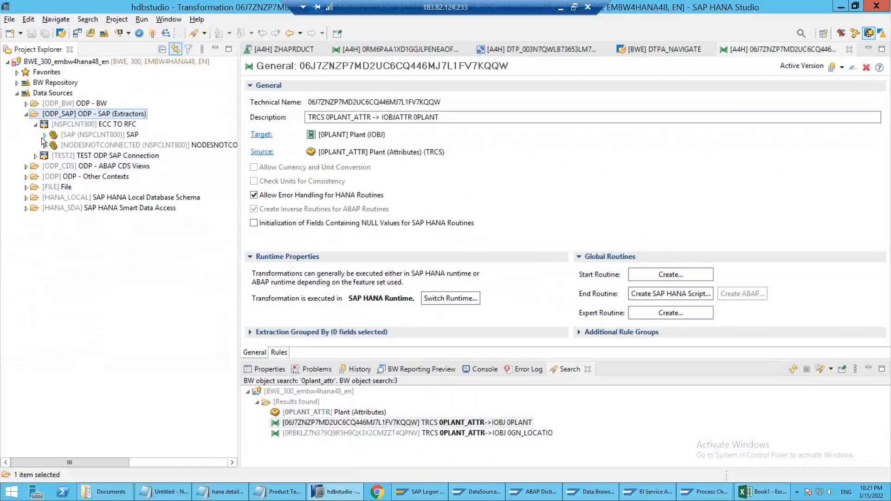
click(43, 136)
scroll(81, 112, up, 3)
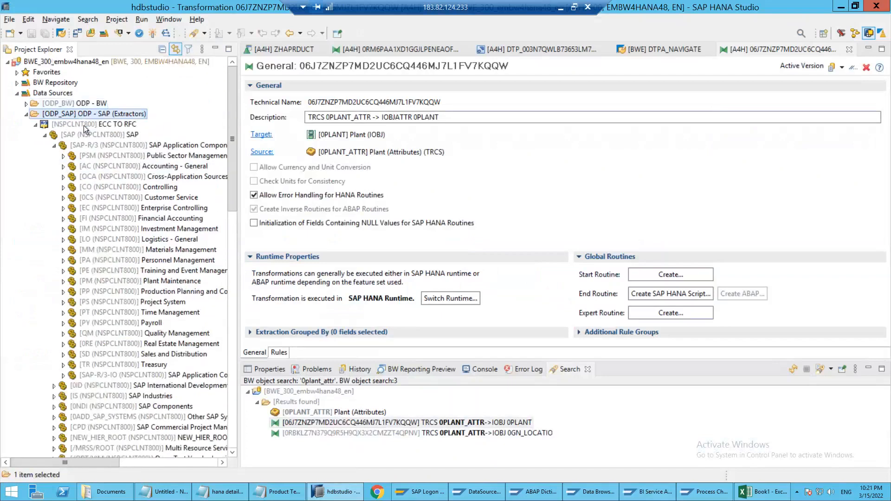
click(86, 143)
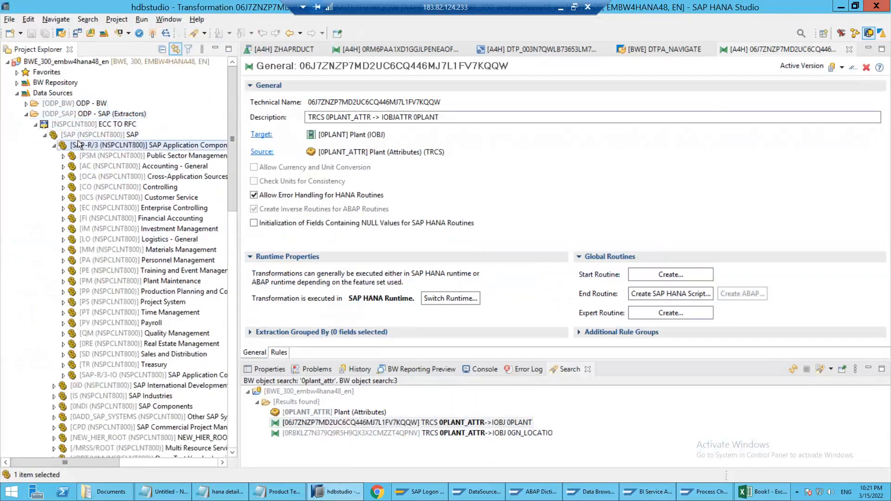
double_click(76, 238)
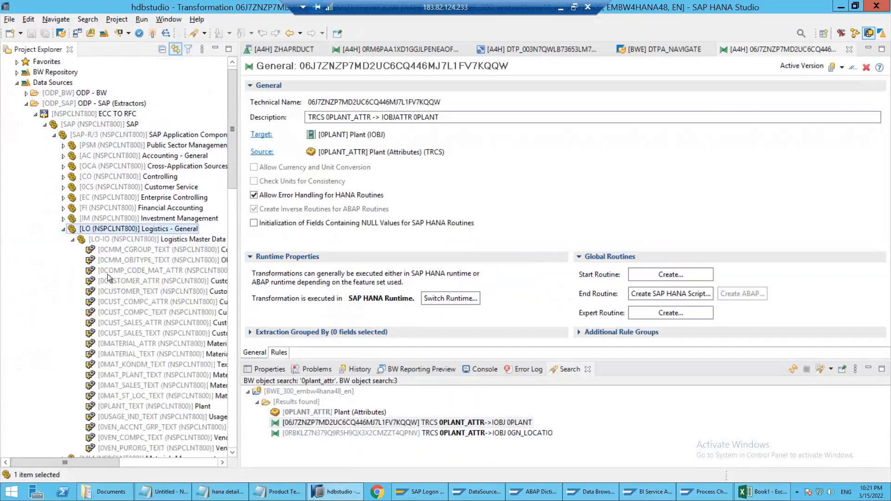
scroll(123, 363, down, 4)
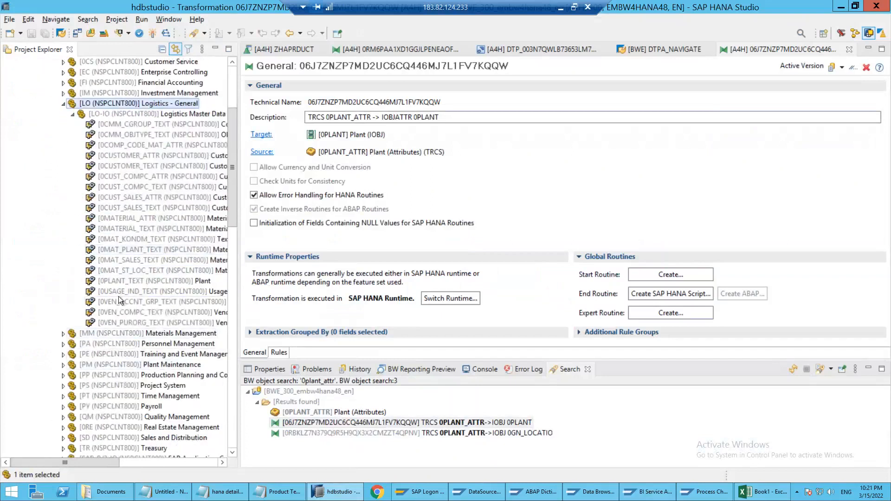
double_click(116, 281)
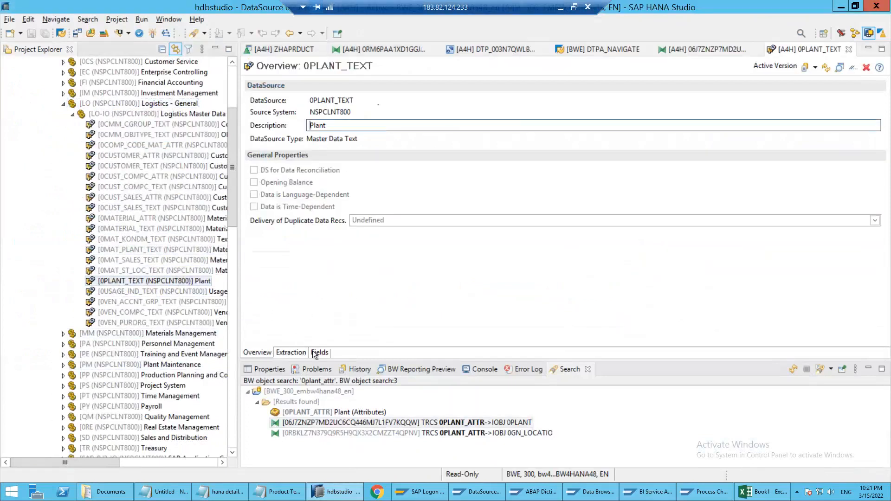
Inspect the field list of DataSource 0PLANT_TEXT, including the Name and ODQ_CHANGEMODE fields
click(315, 352)
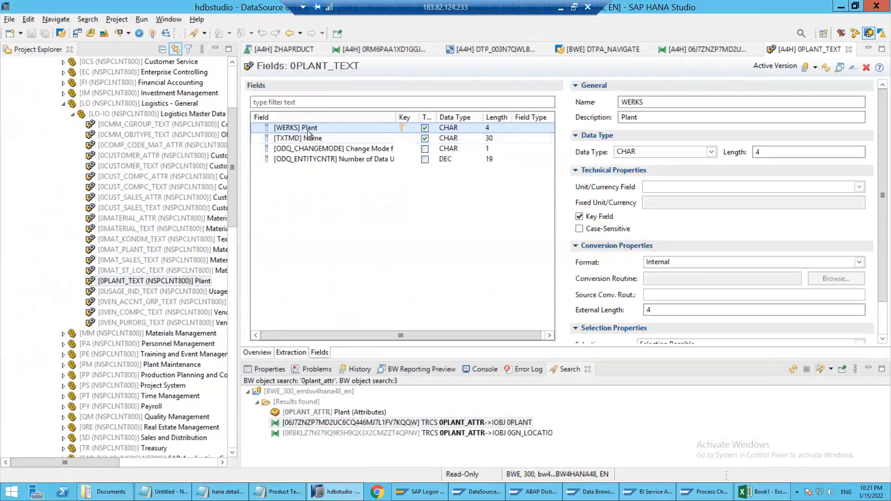
click(313, 141)
click(316, 150)
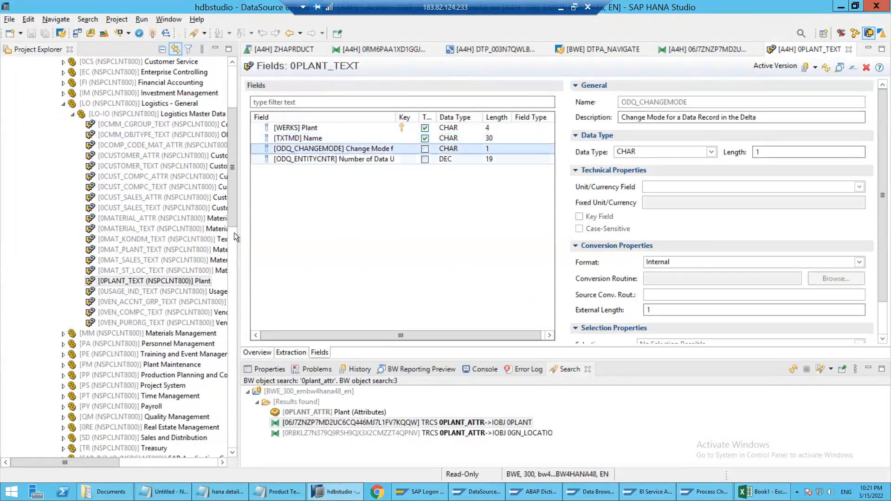
click(151, 281)
scroll(308, 197, up, 4)
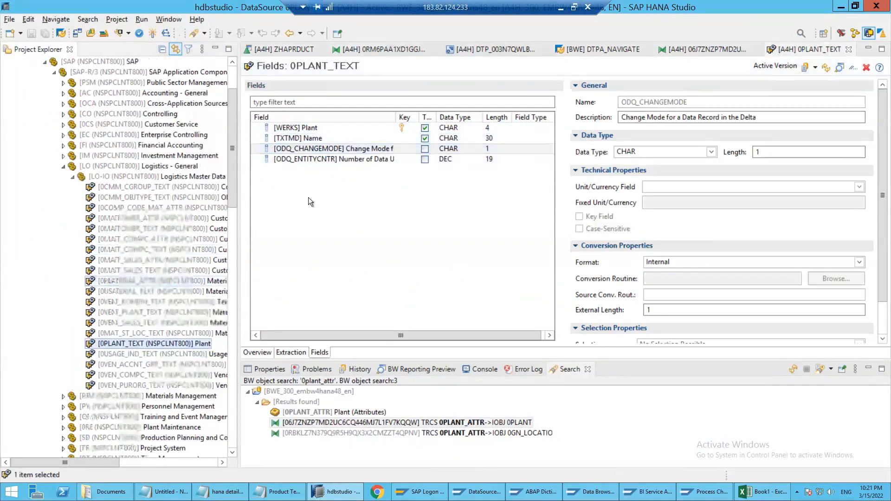
scroll(310, 189, up, 1)
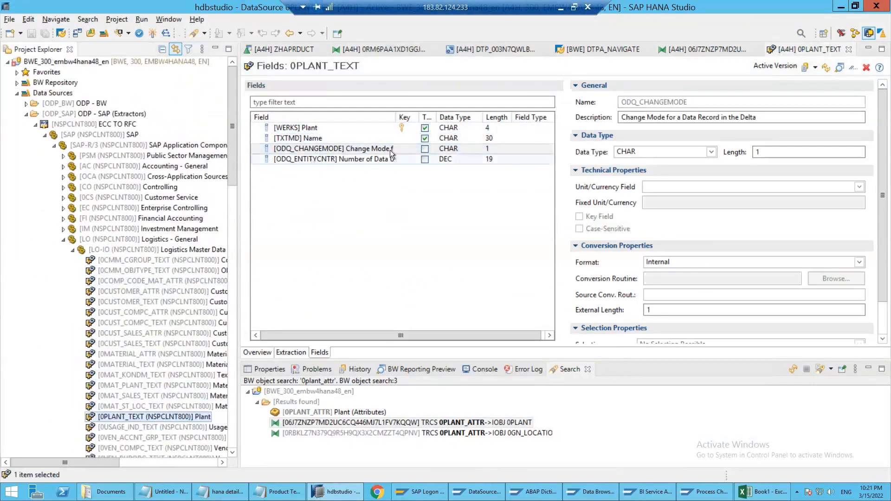
Search the BW objects for 0plant and open the characteristic 0PLANT
click(203, 34)
click(216, 49)
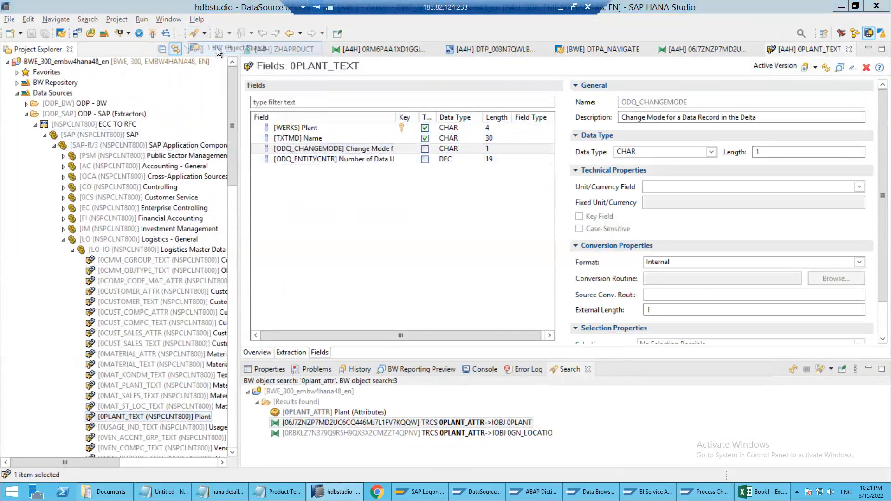
text(0plant)
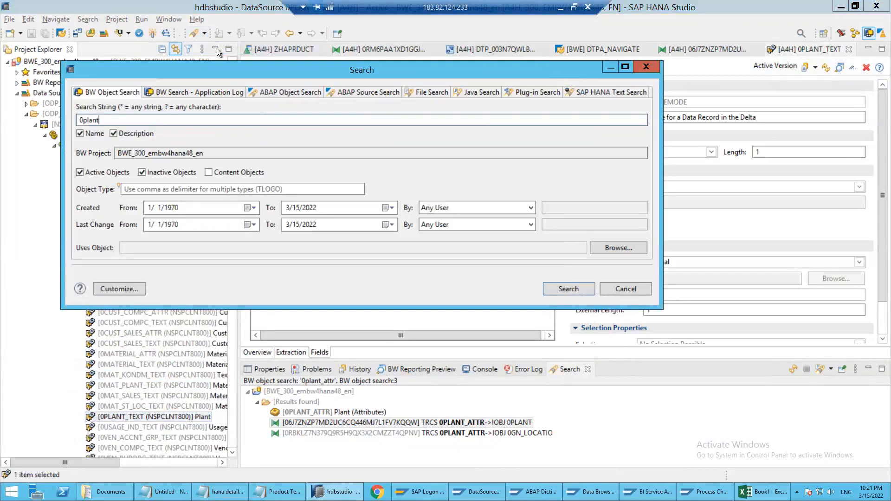
key(Return)
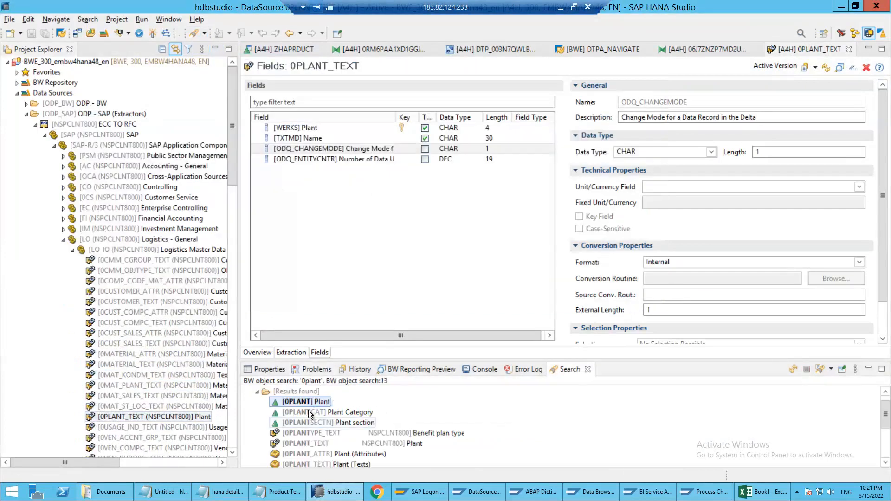
double_click(295, 405)
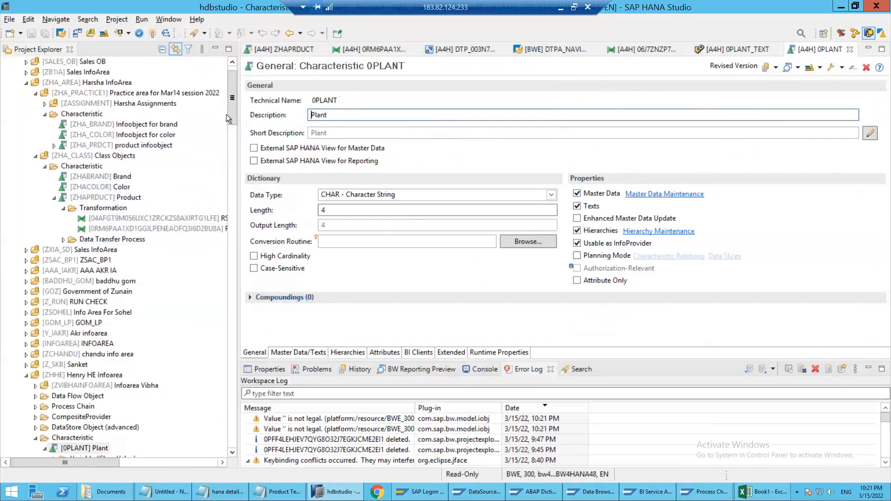
Create a characteristic named ZHAPLANT with the description Plant in the Class Objects InfoArea (ZHA_CLASS)
drag(233, 113, 73, 160)
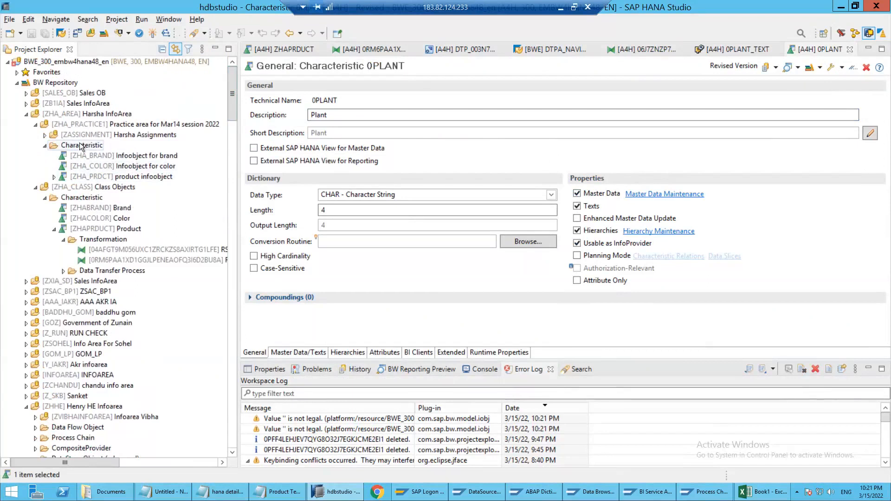
click(43, 146)
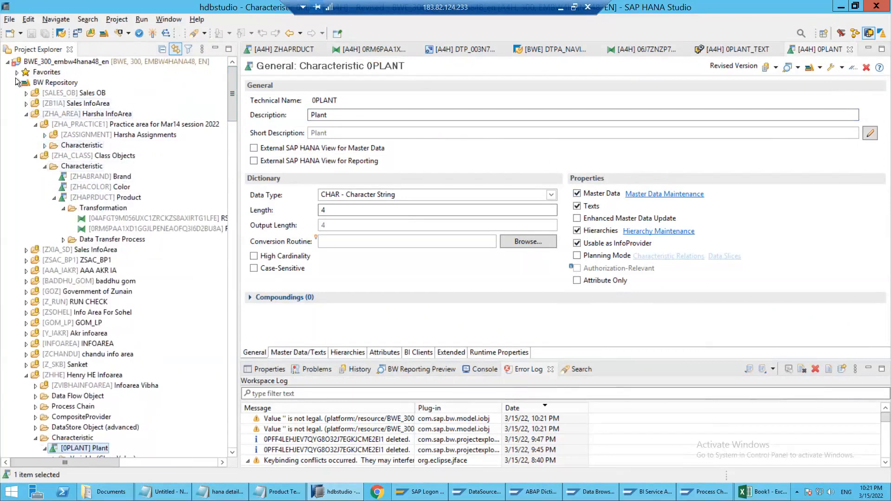
click(78, 124)
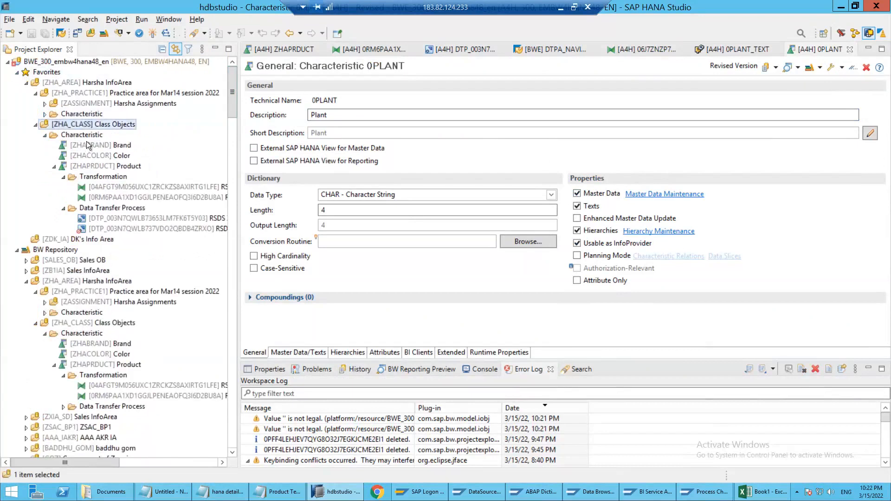
right_click(88, 135)
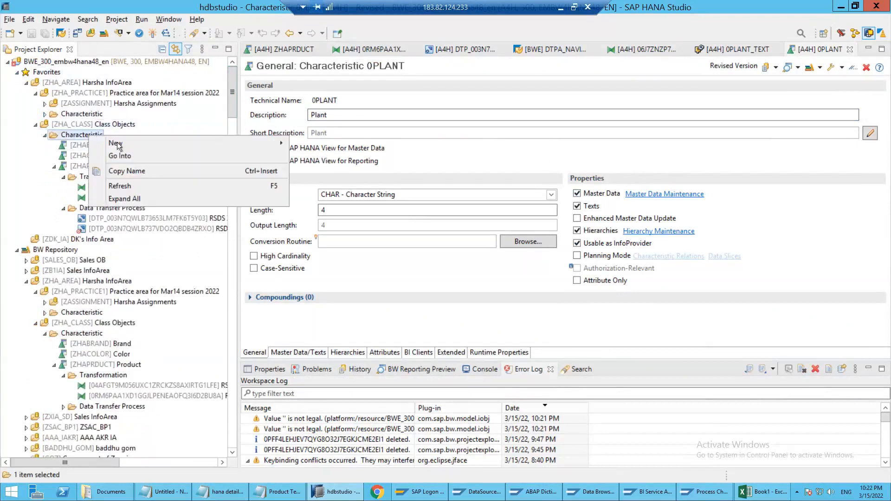
mouse_move(278, 143)
click(320, 144)
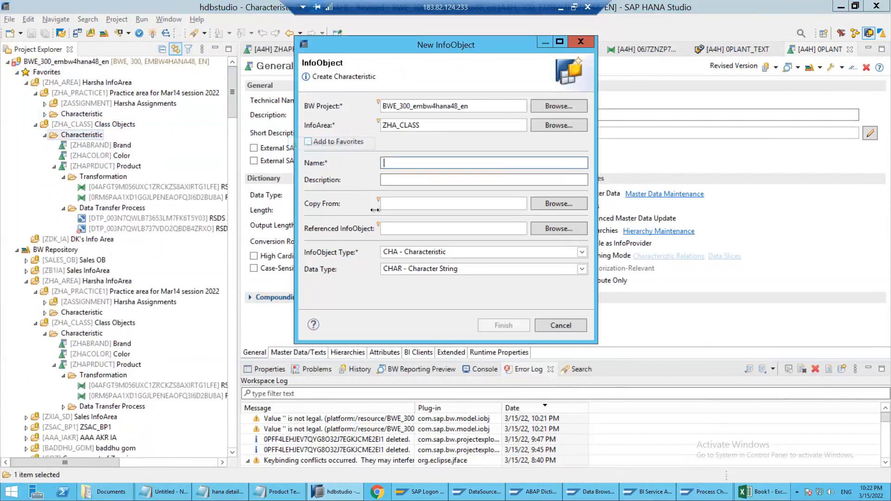
text(Z)
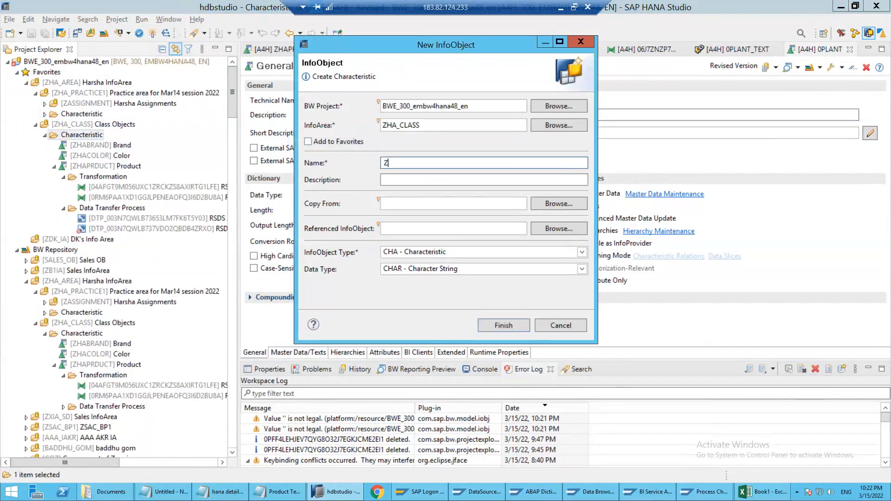
text(HAPLANT)
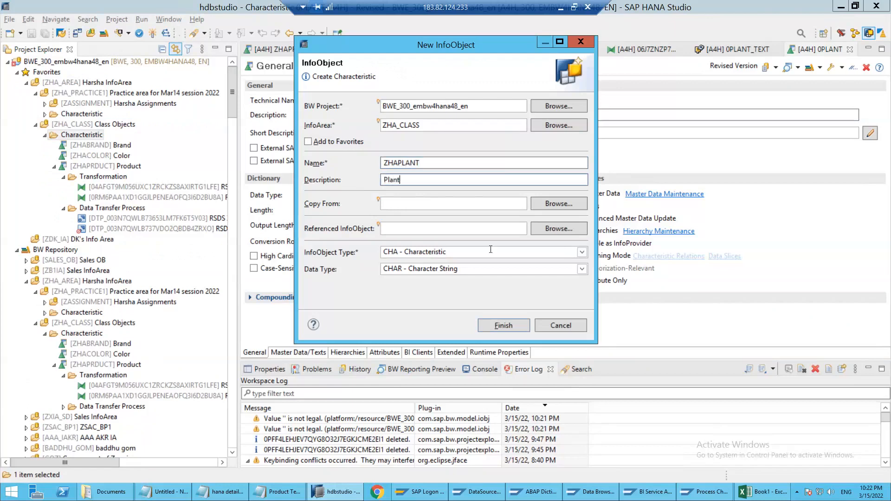
click(502, 325)
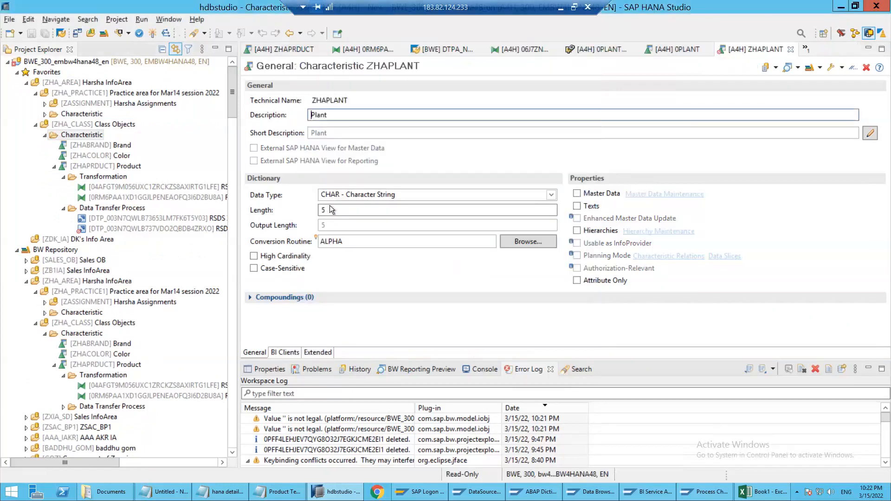
Set the length of ZHAPLANT to 4, enable Texts for it, and activate the characteristic
drag(331, 211, 309, 212)
key(BackSpace)
text(4)
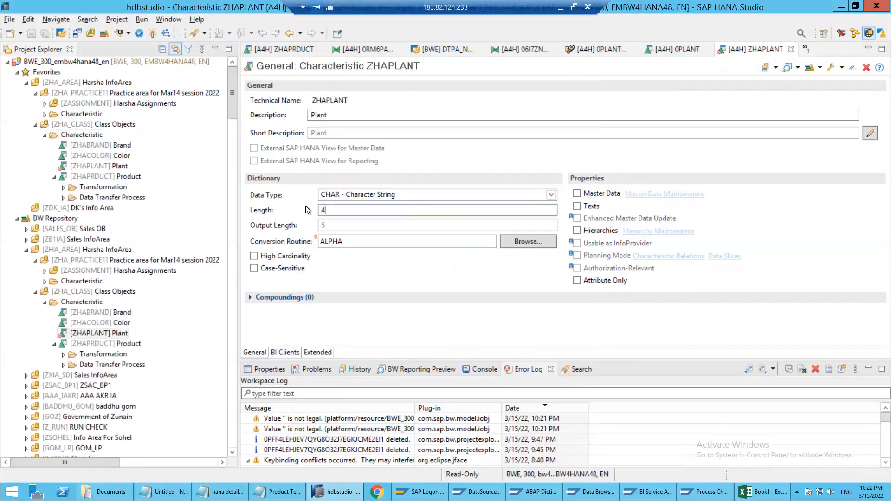
click(580, 207)
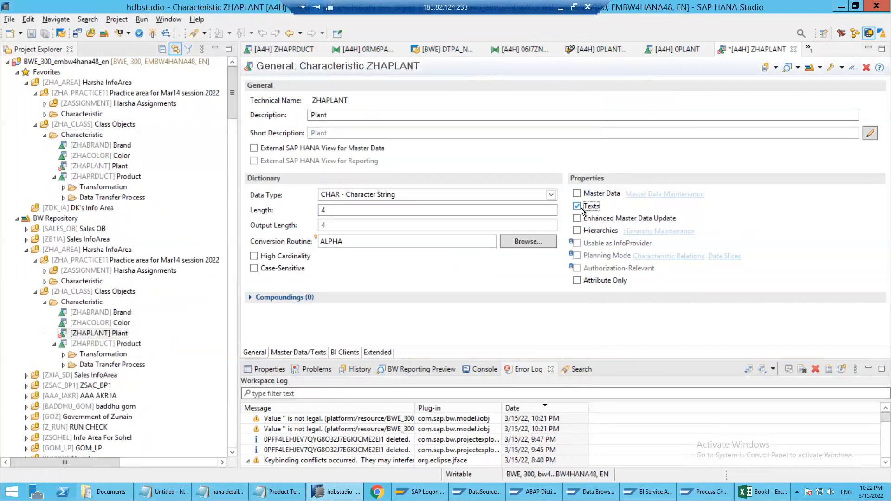
click(163, 35)
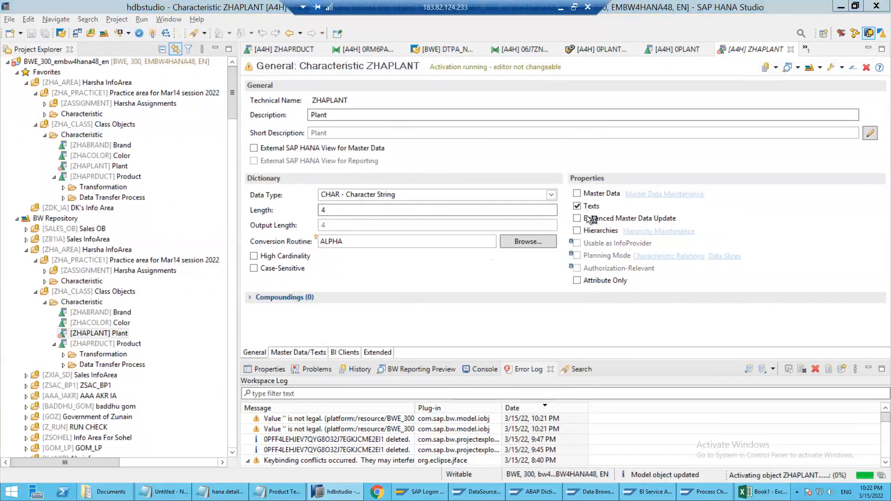
Check the text field of 0PLANT_TEXT, replace Short Text with Medium Text in ZHAPLANT's text settings, and reactivate the characteristic
click(317, 351)
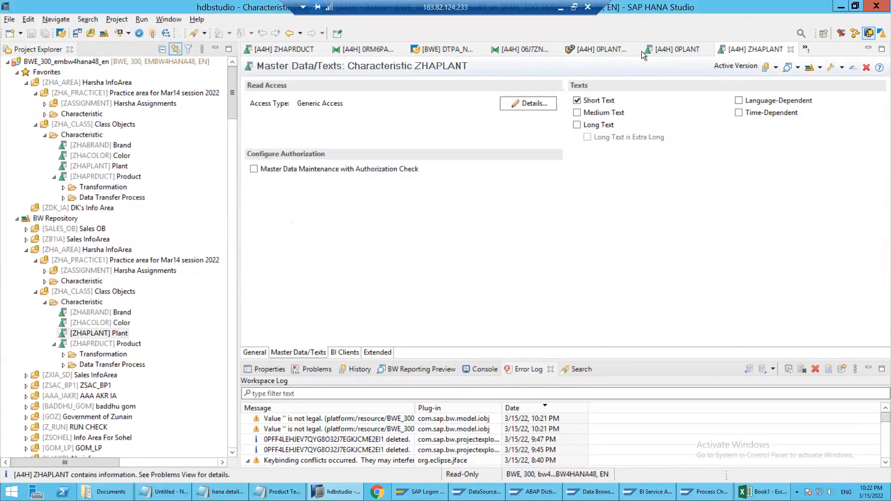
click(616, 49)
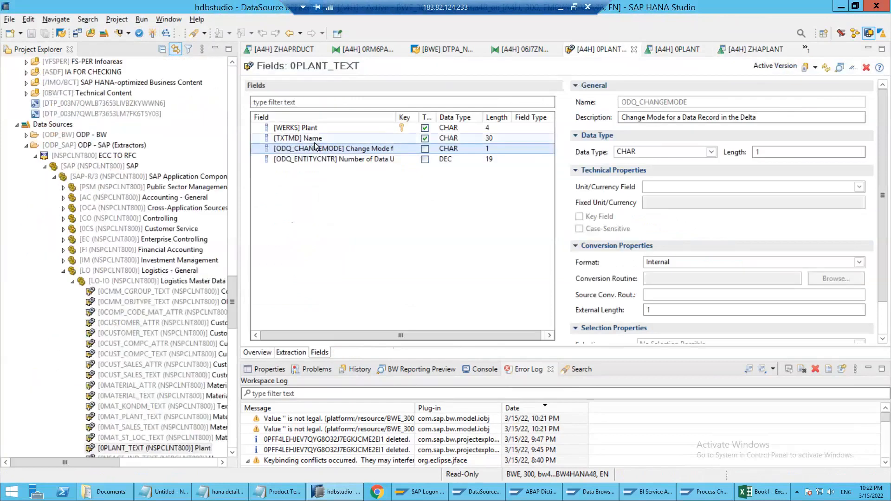
click(750, 48)
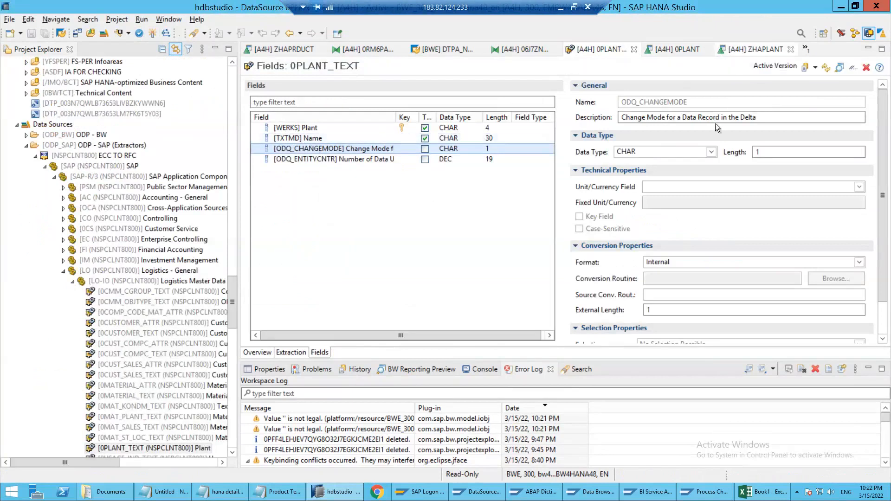
click(603, 112)
click(594, 100)
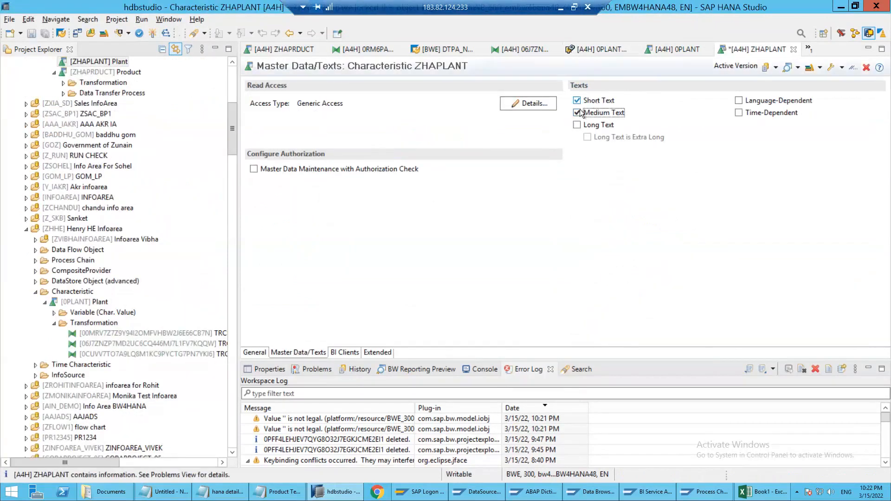
click(152, 34)
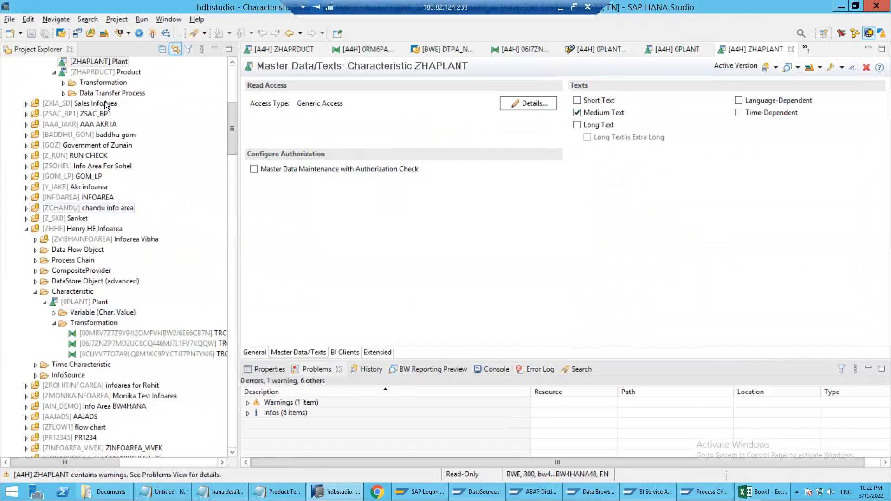
Start a new transformation for ZHAPLANT with InfoObject - Text as the target type and DataSource as the source type
click(96, 63)
scroll(98, 88, up, 4)
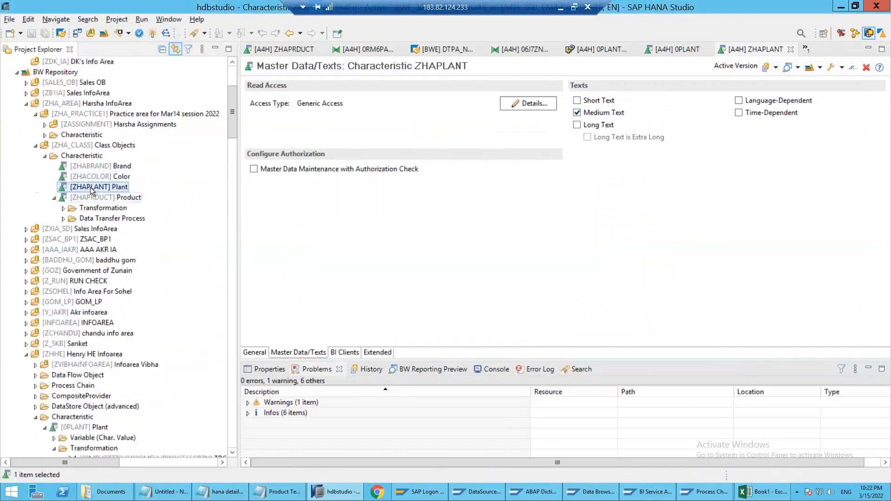
right_click(92, 188)
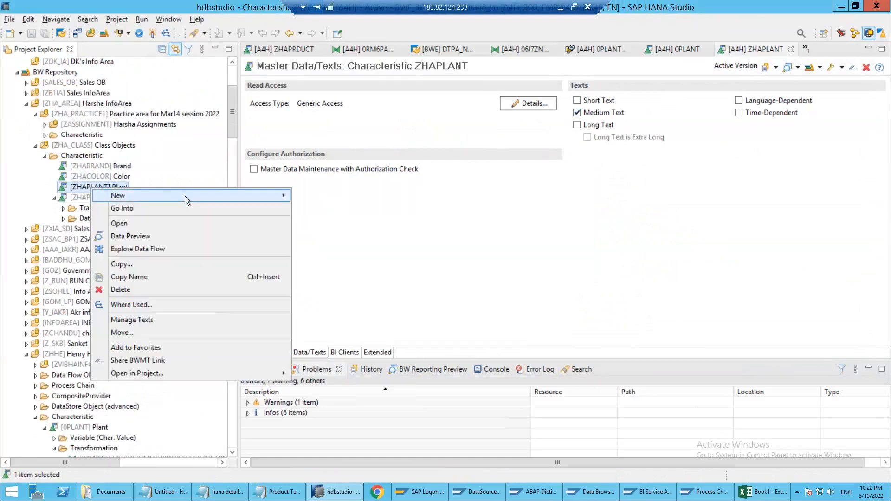
mouse_move(184, 196)
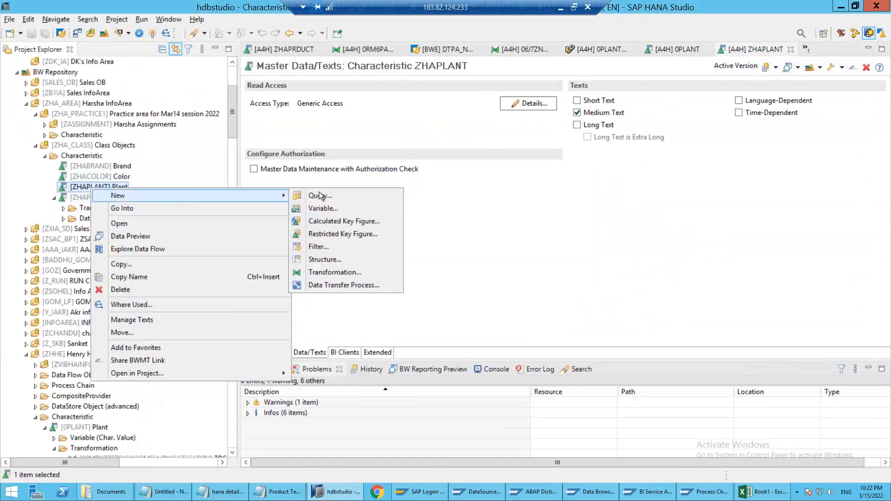
click(322, 271)
click(412, 202)
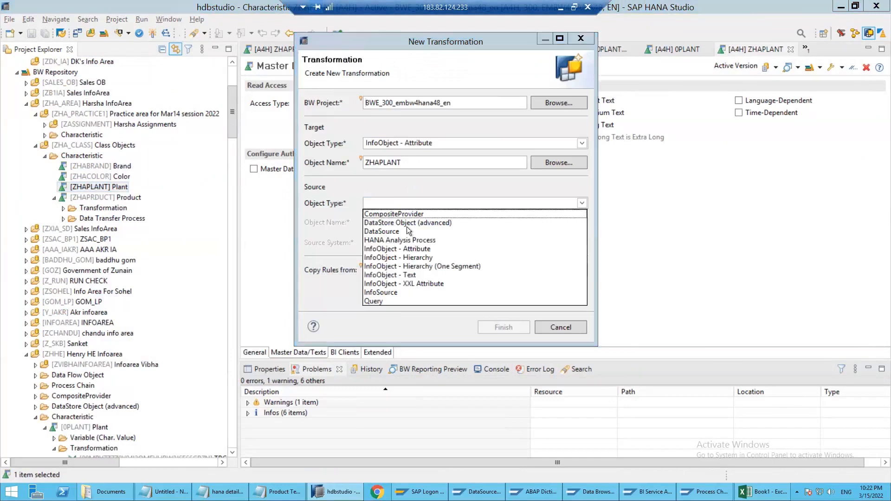
click(407, 232)
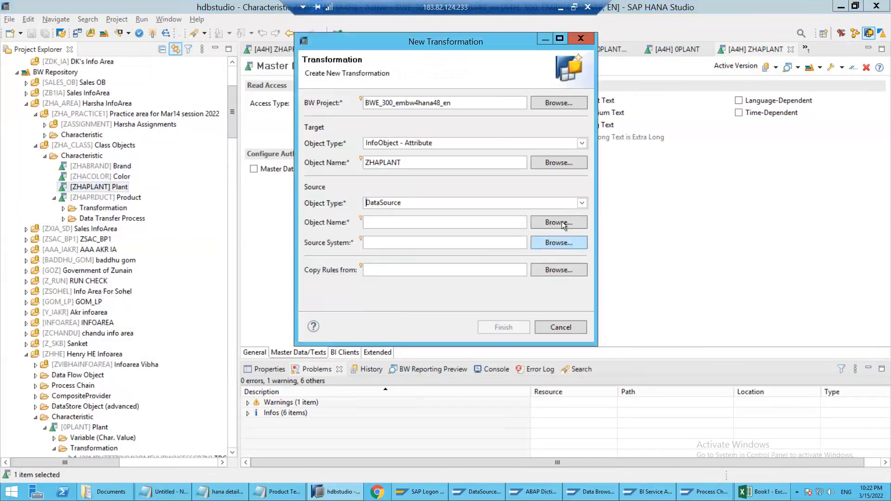
click(605, 308)
click(405, 141)
click(409, 180)
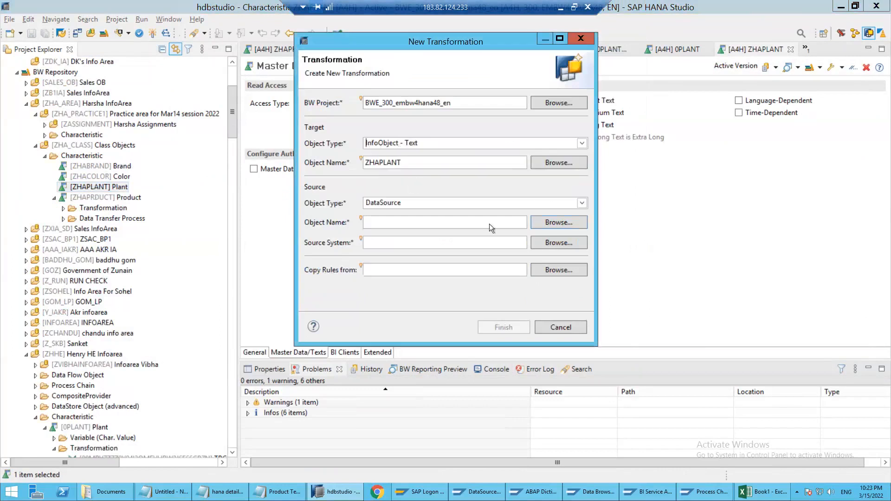
Select the DataSource 0PLANT_TEXT of source system NSPCLNT800 as the source and create the transformation
click(544, 223)
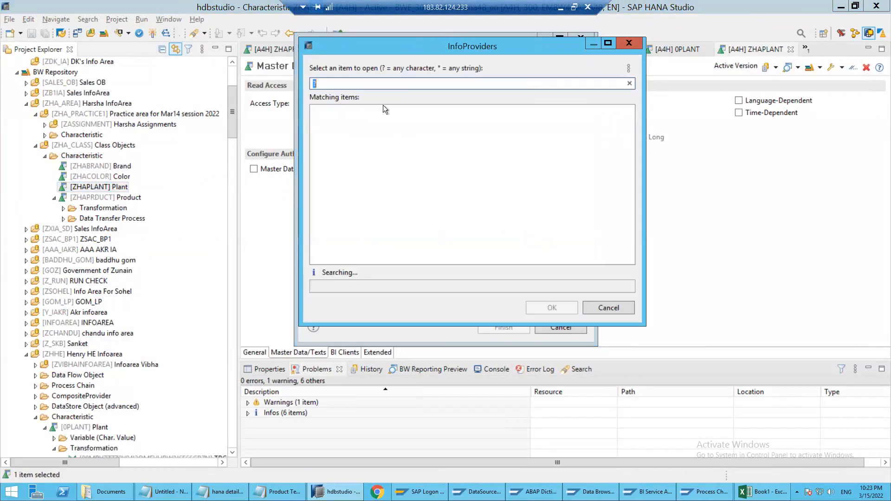
text(0palnt_text)
click(324, 83)
key(BackSpace)
key(Right)
text(a)
double_click(345, 111)
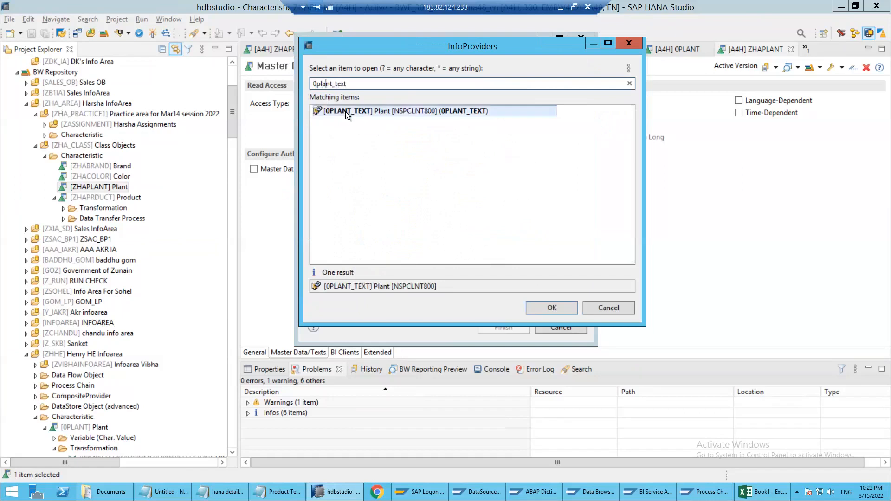
click(499, 327)
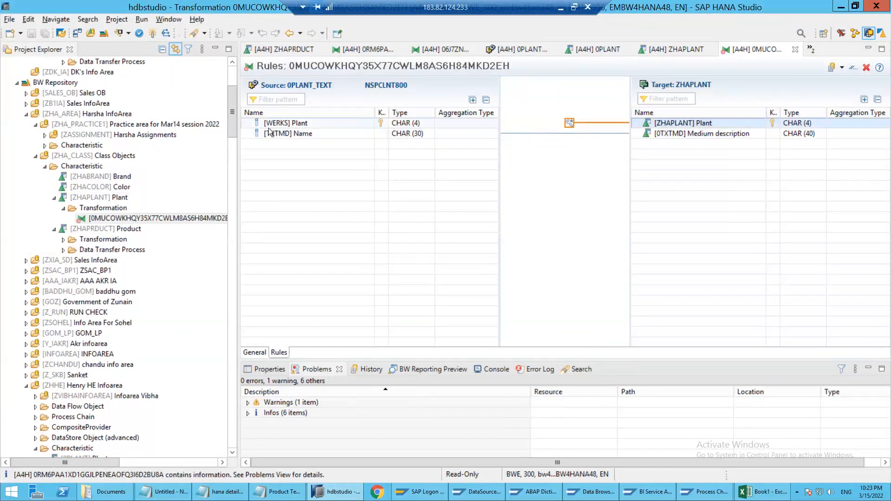
Map the source field WERKS to ZHAPLANT in the transformation rules and activate the transformation
click(289, 125)
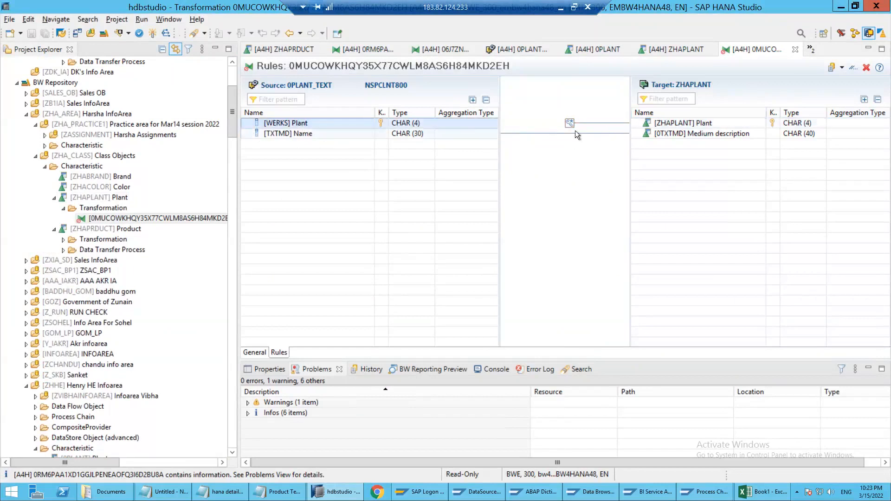
drag(483, 123, 664, 128)
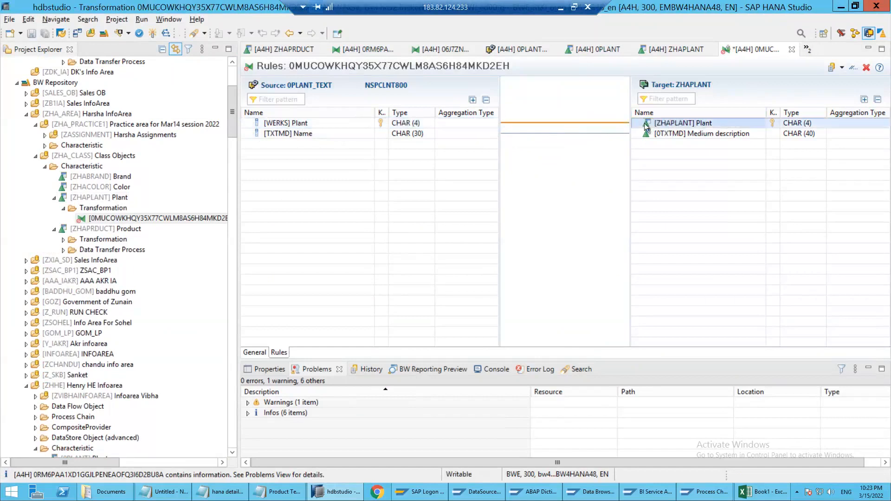
click(152, 34)
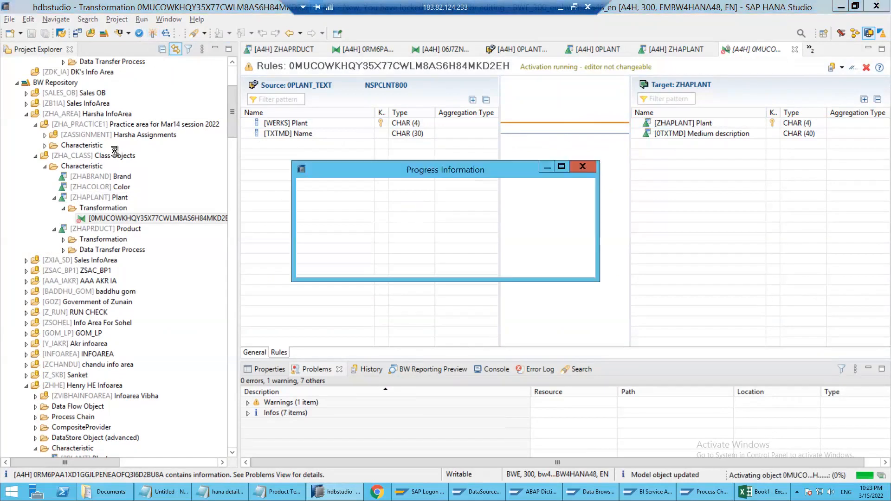
Create a data transfer process from 0PLANT_TEXT to the texts of ZHAPLANT, based on the new transformation
right_click(103, 220)
mouse_move(156, 226)
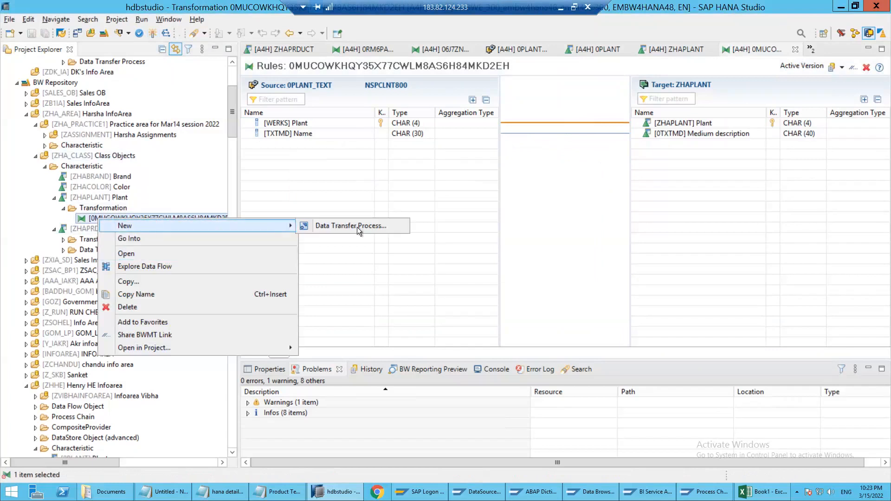
click(357, 226)
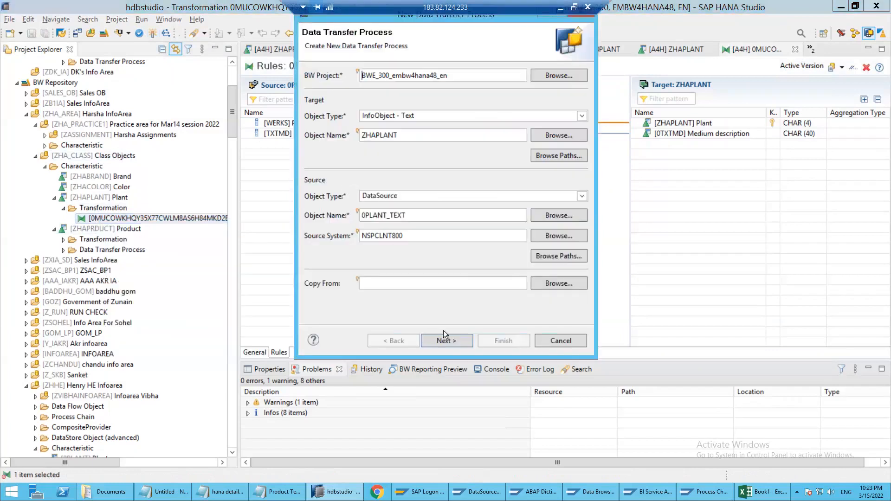
click(452, 338)
click(506, 341)
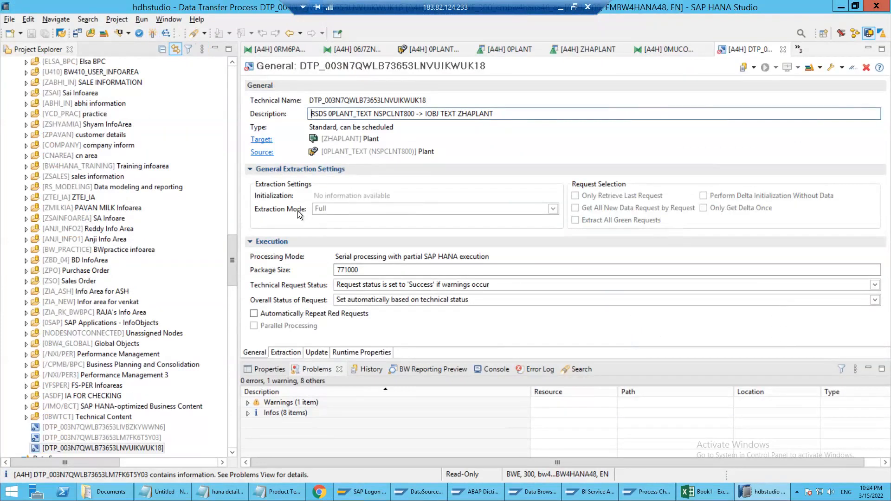
Activate the data transfer process and execute it in the background with its monitor opened
click(152, 32)
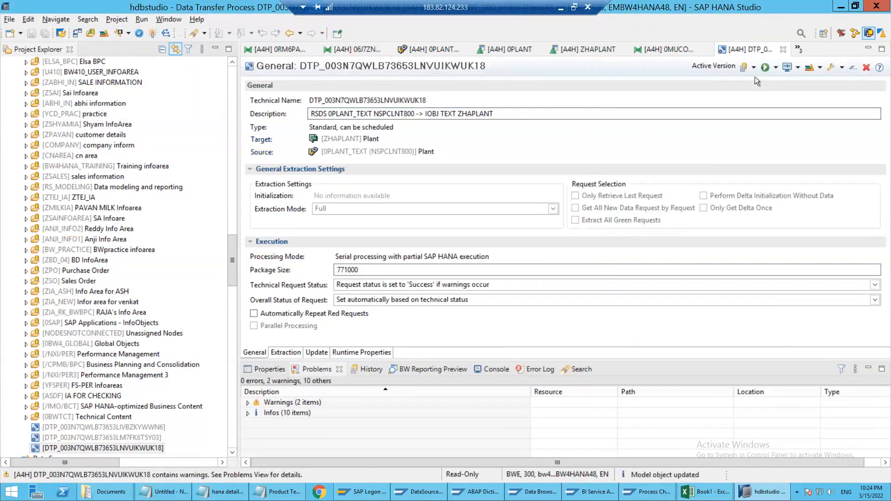
click(765, 68)
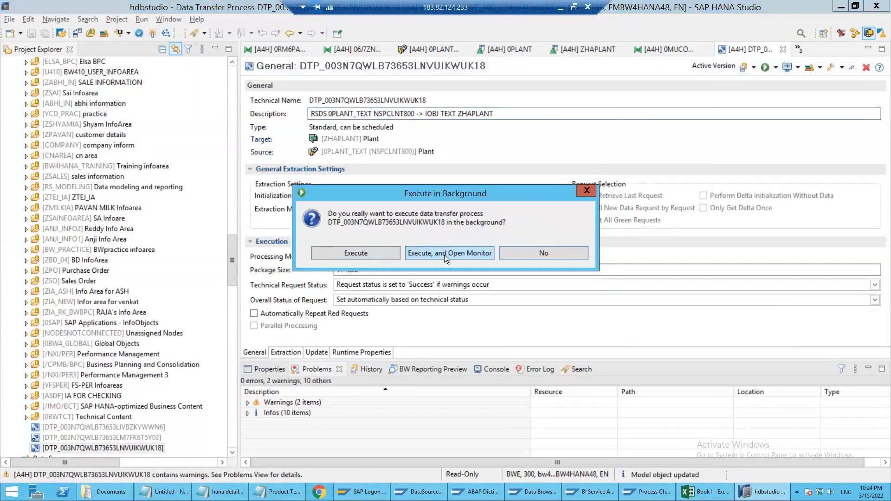
click(444, 253)
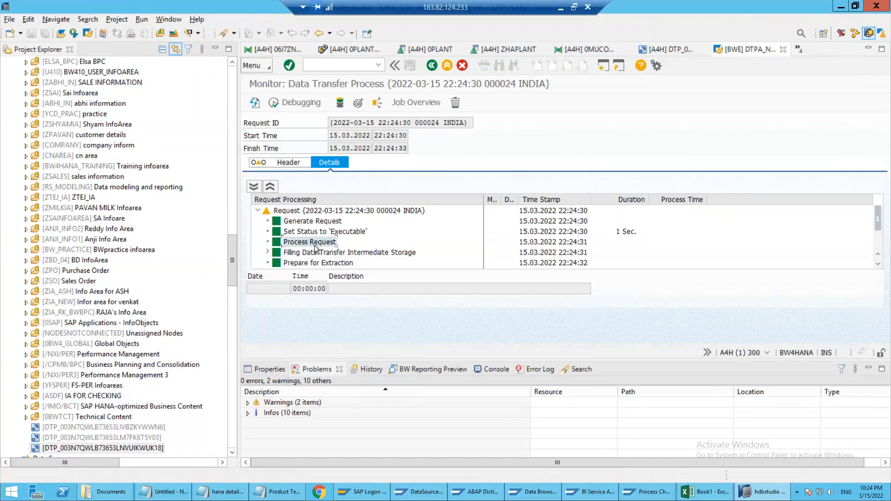
Refresh the load monitor and examine the substeps of Data Package 1 under the text update for ZHAPLANT
scroll(314, 255, down, 2)
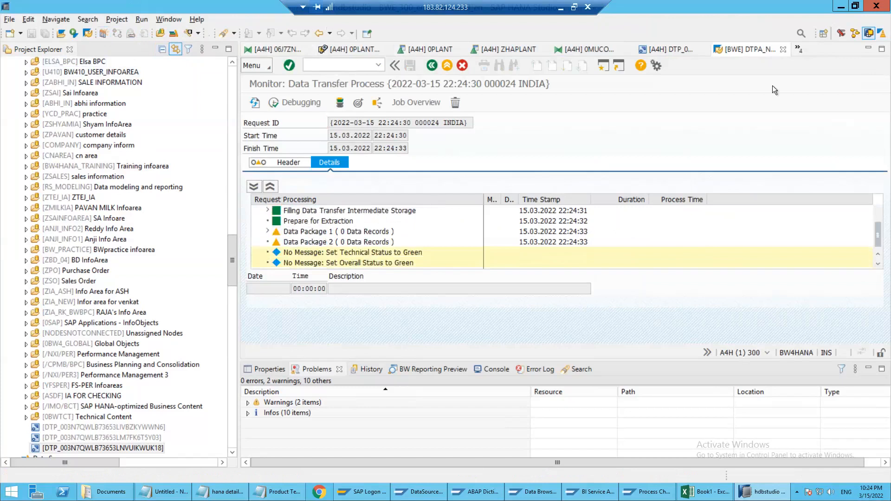
click(256, 102)
click(268, 230)
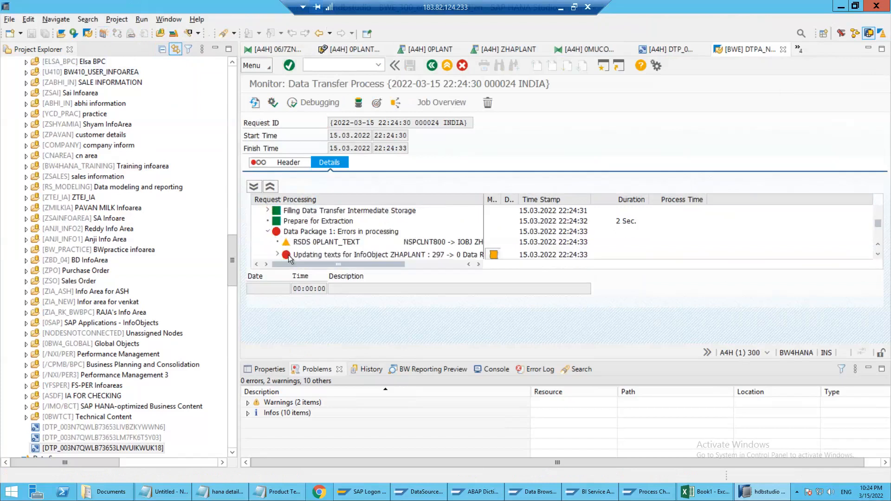
click(294, 253)
scroll(289, 246, down, 1)
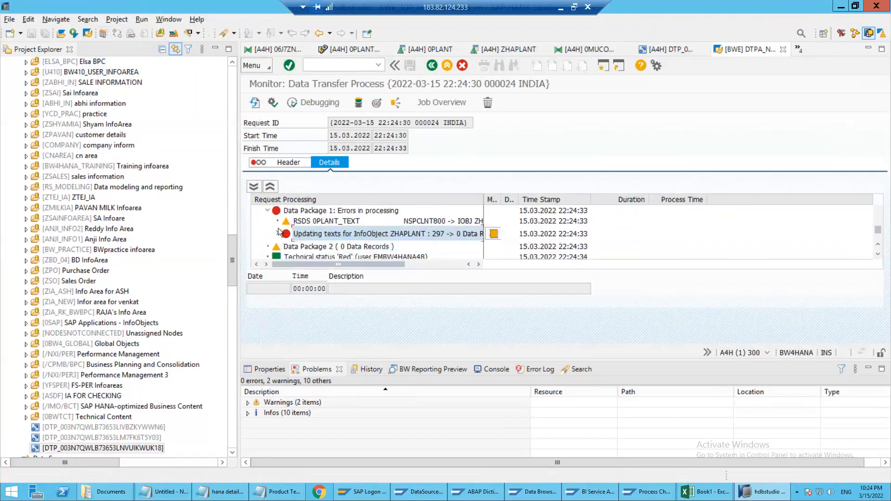
click(279, 232)
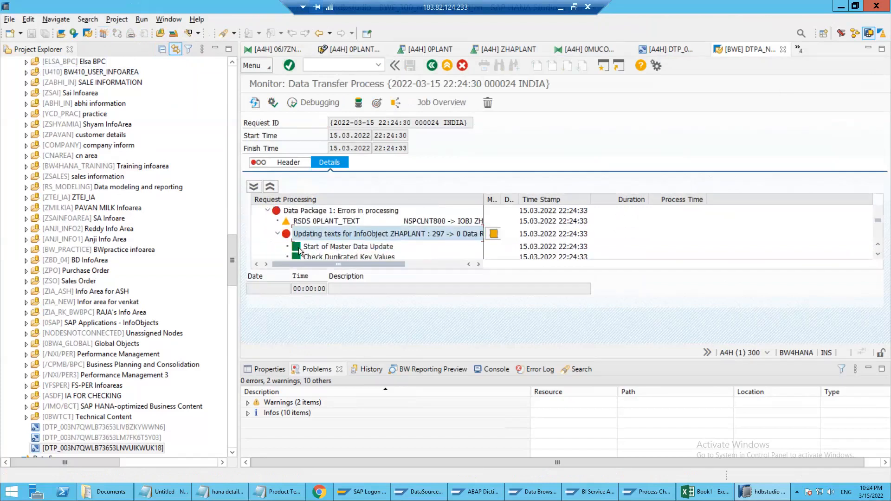
scroll(382, 241, down, 2)
scroll(349, 232, down, 1)
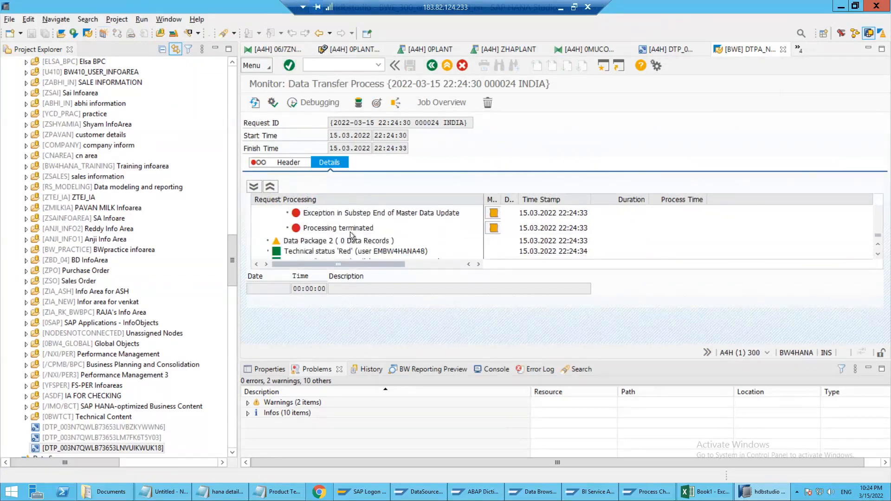
scroll(432, 240, up, 1)
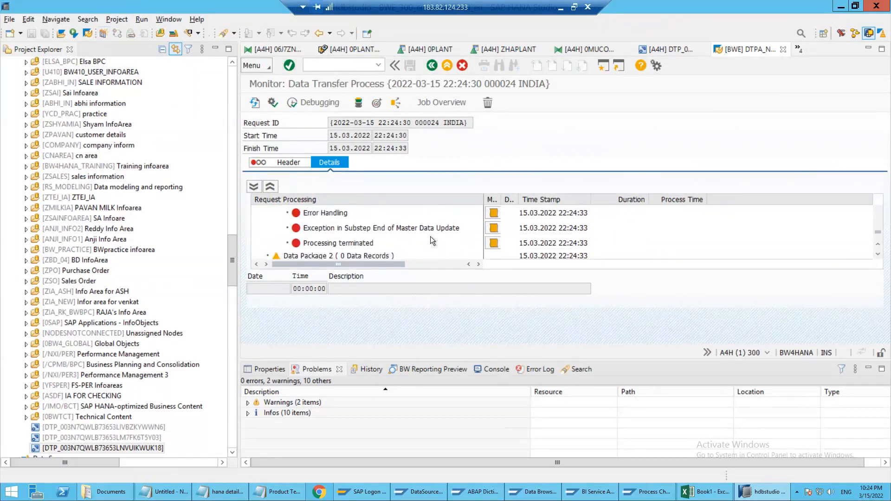
Check the messages and long texts of the substep Exception in Substep End of Master Data Update
click(493, 228)
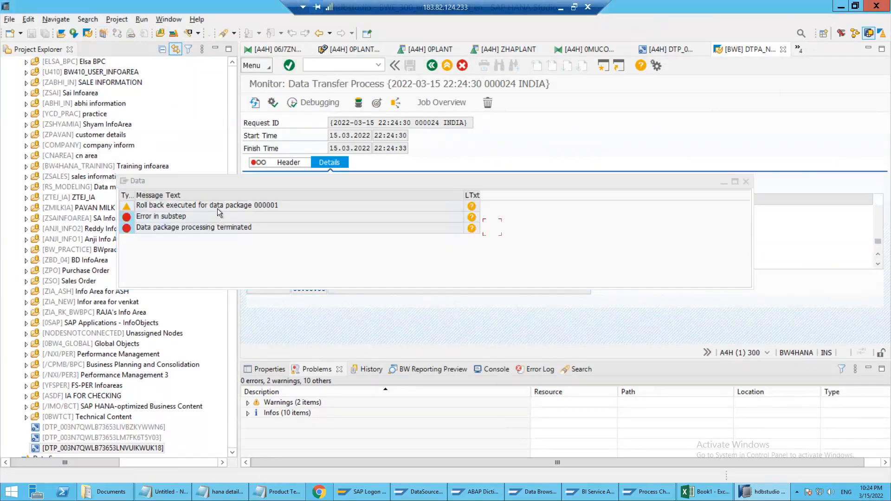
click(471, 217)
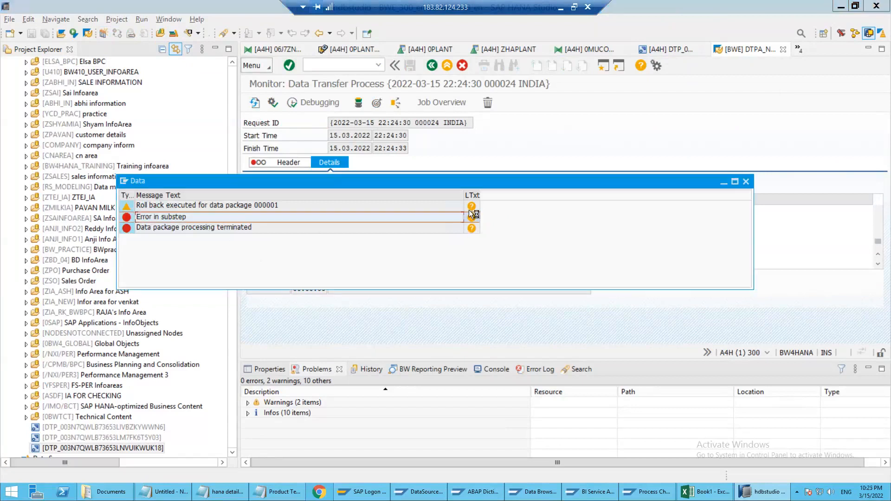
click(529, 169)
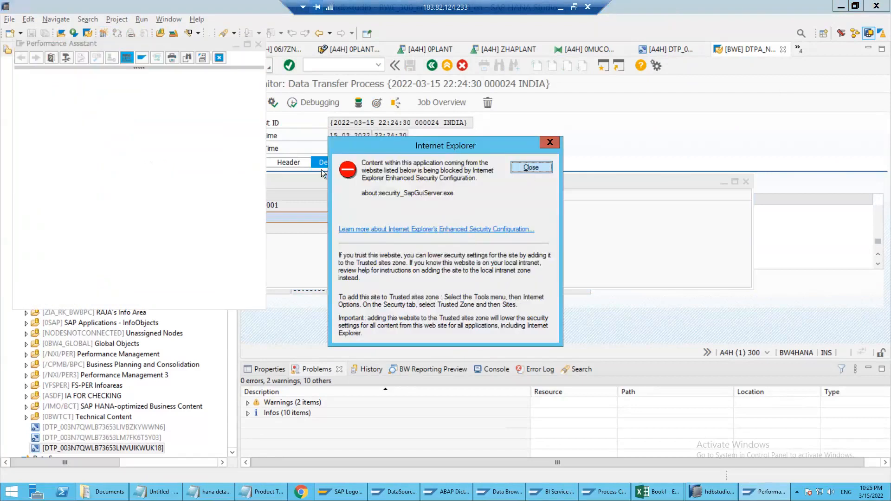
click(472, 207)
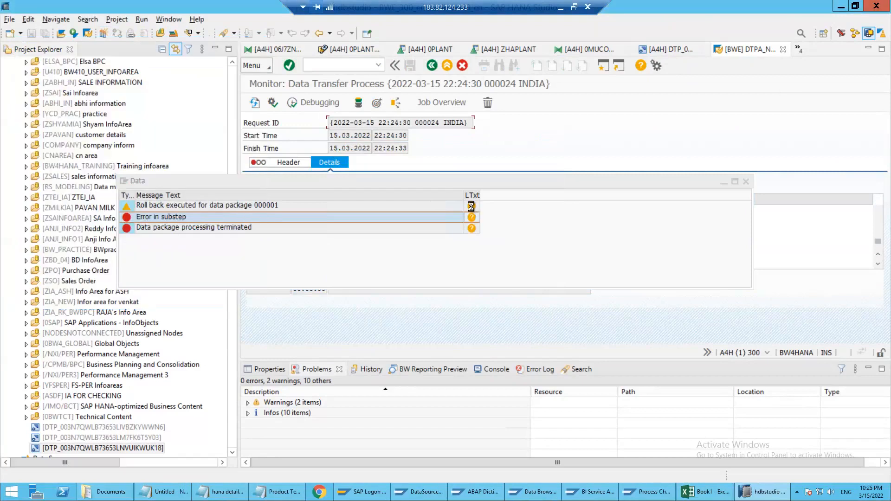
click(317, 226)
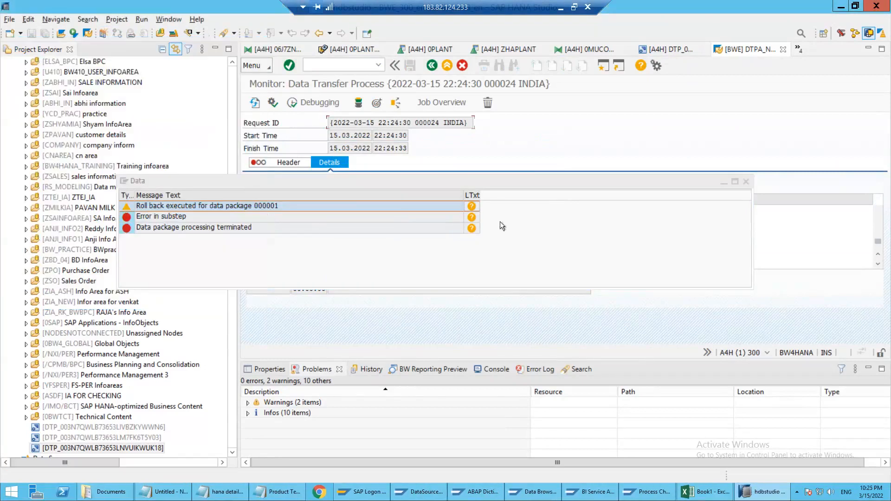
click(745, 182)
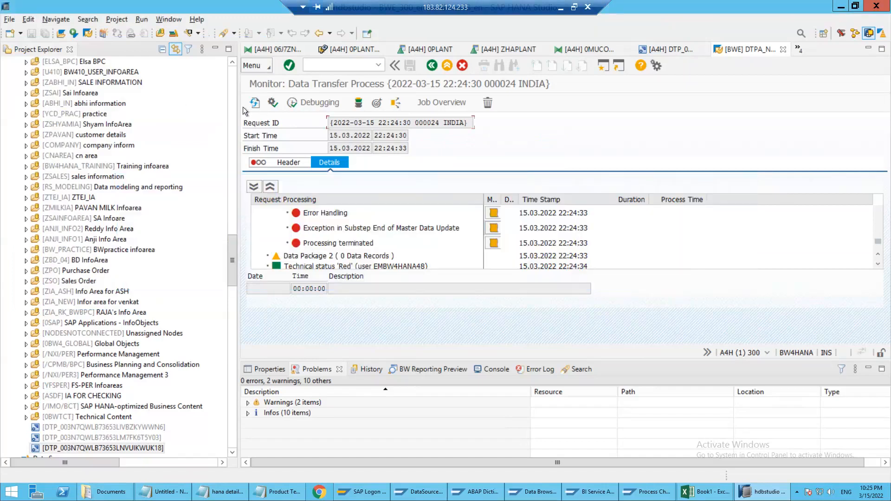
Refresh the request, read the messages of the Error Handling substep, and leave the monitor
click(254, 103)
click(347, 232)
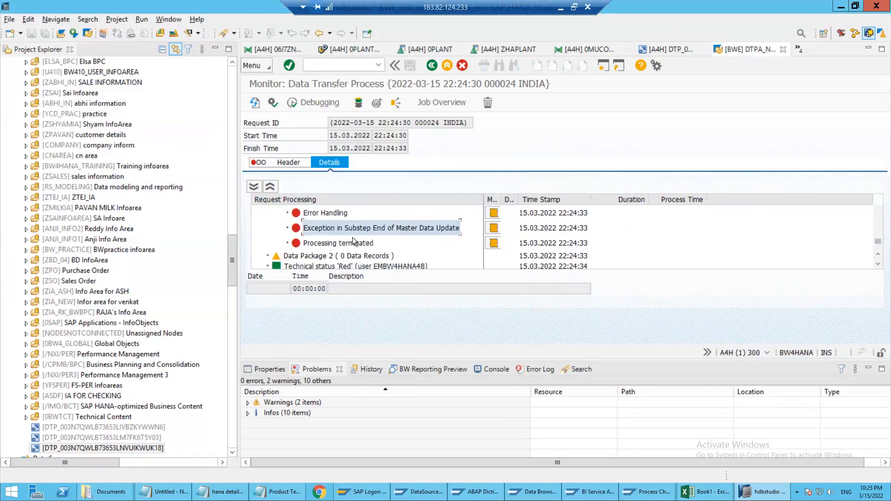
scroll(362, 232, up, 1)
click(489, 246)
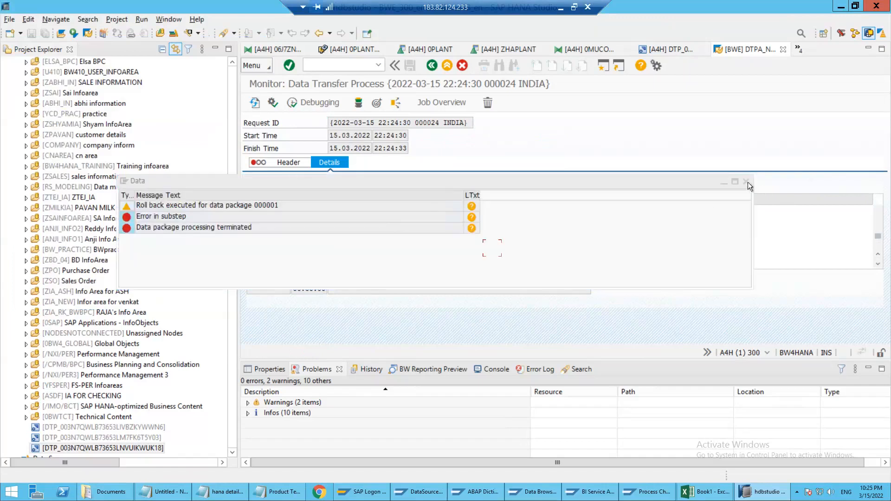
click(747, 182)
click(493, 233)
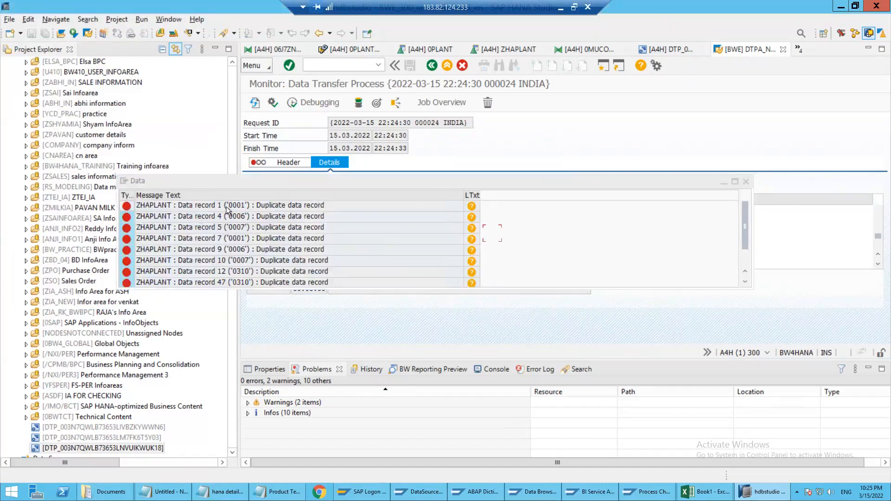
click(272, 205)
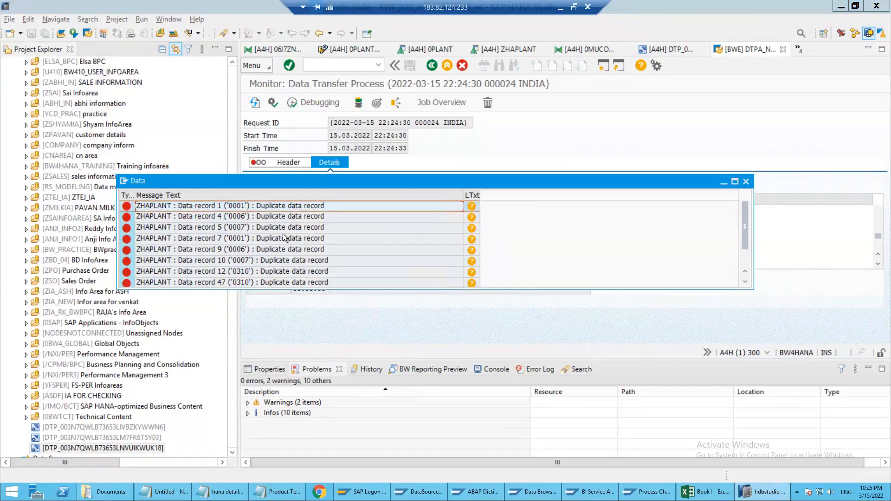
click(747, 181)
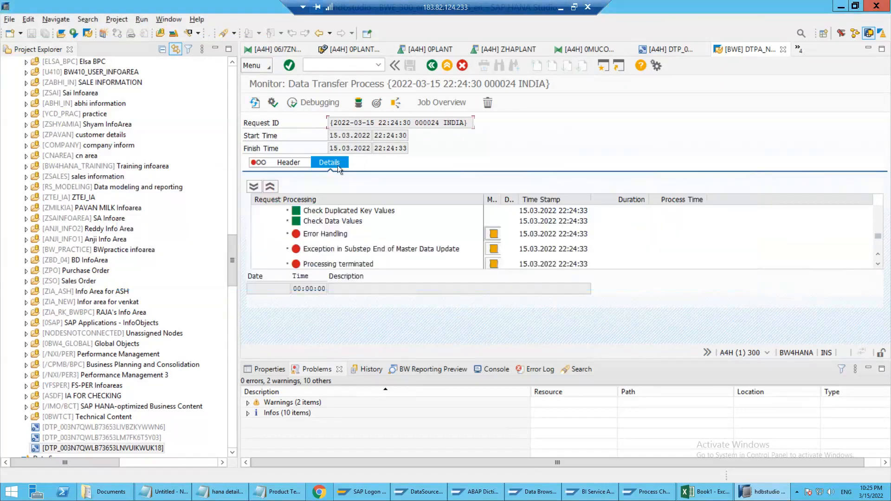
click(433, 65)
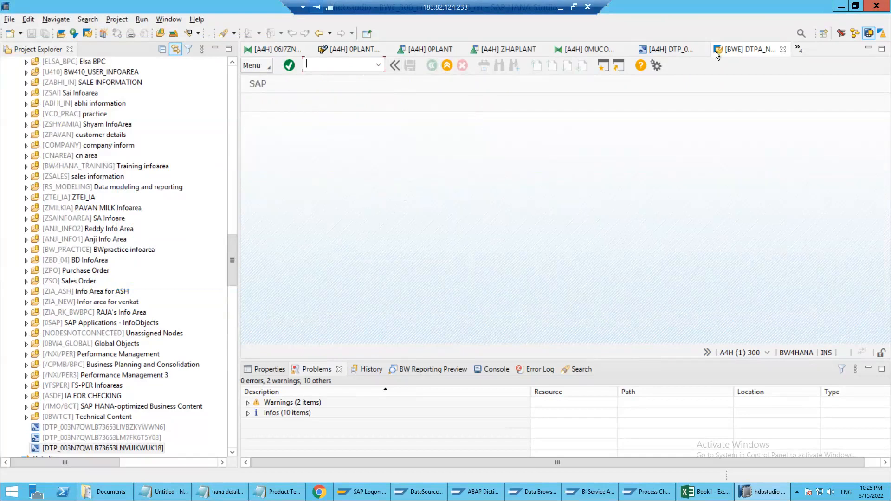
Close the monitor, enable Overwrite Sets With the Same Key in a Data Package in the transfer process's update settings, and activate it
click(783, 49)
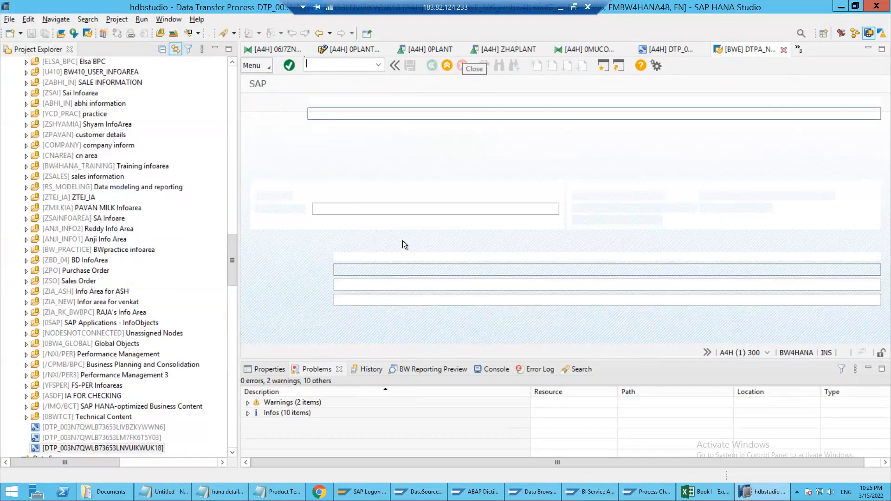
click(320, 351)
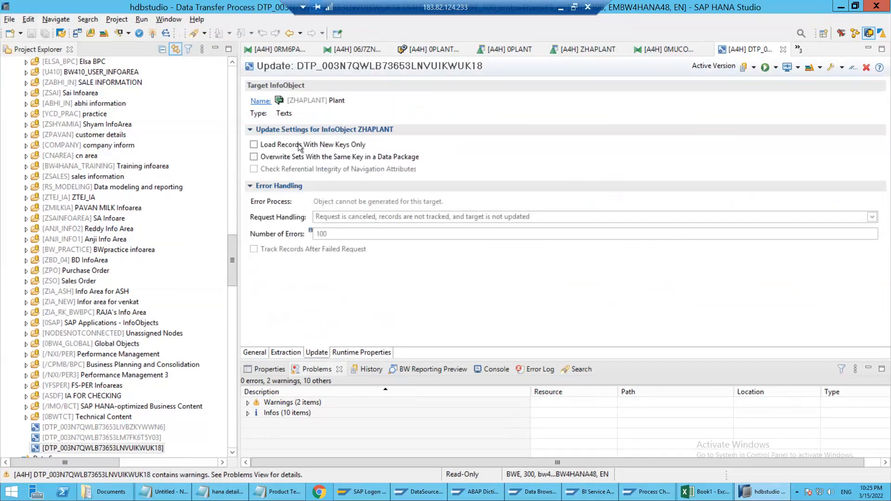
click(350, 156)
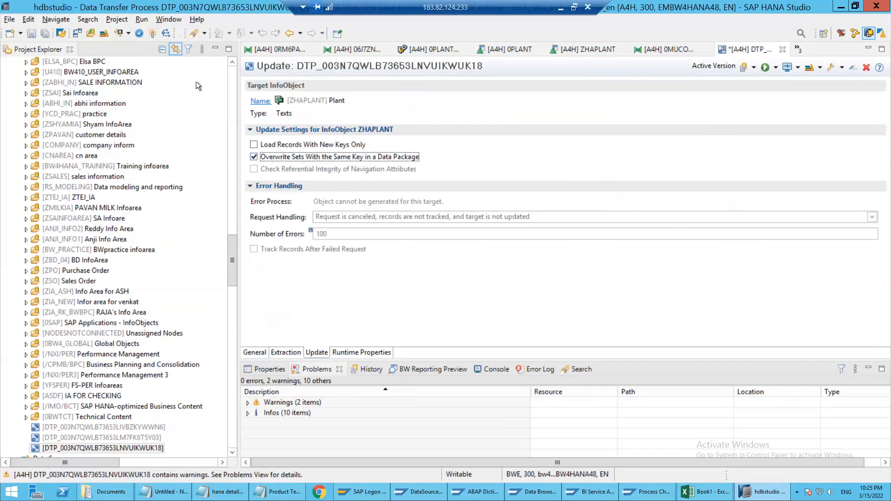
click(154, 34)
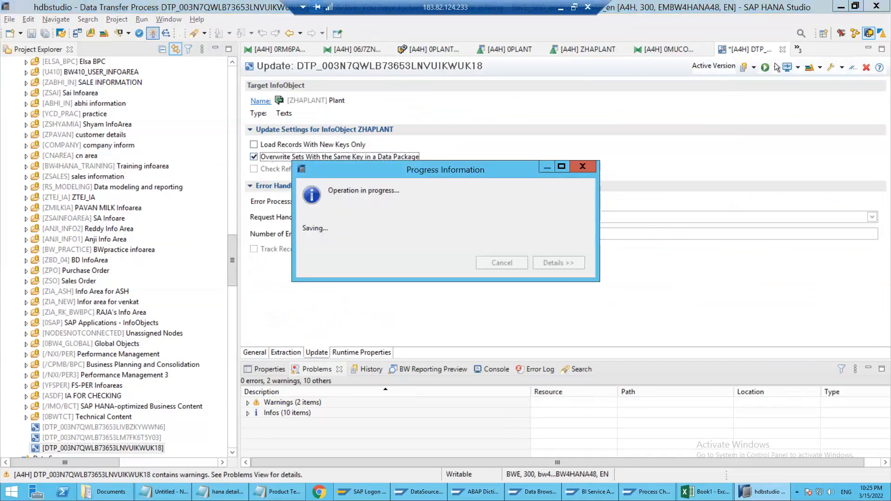
Try to execute the data transfer process in the background, and close the process monitor
click(765, 67)
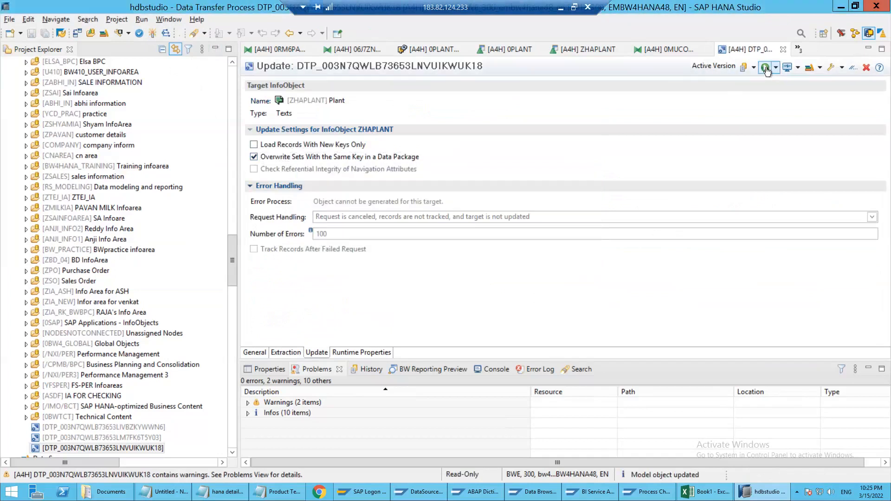
click(765, 68)
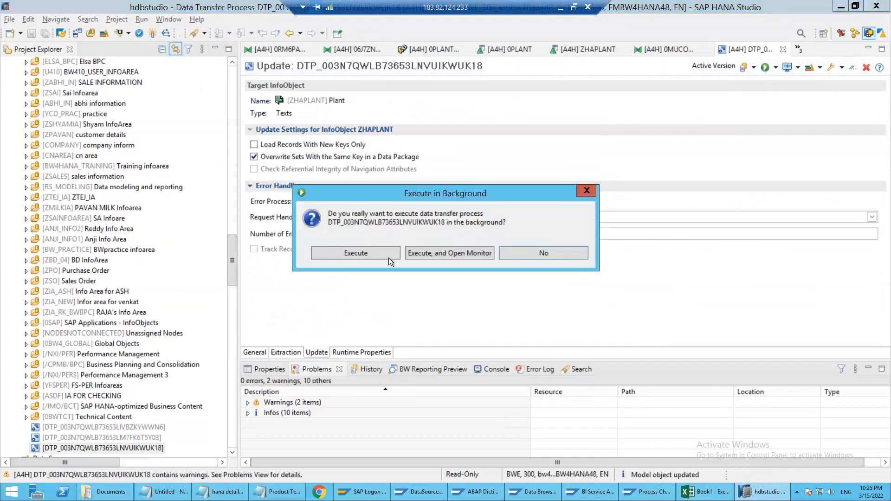
click(422, 254)
click(424, 255)
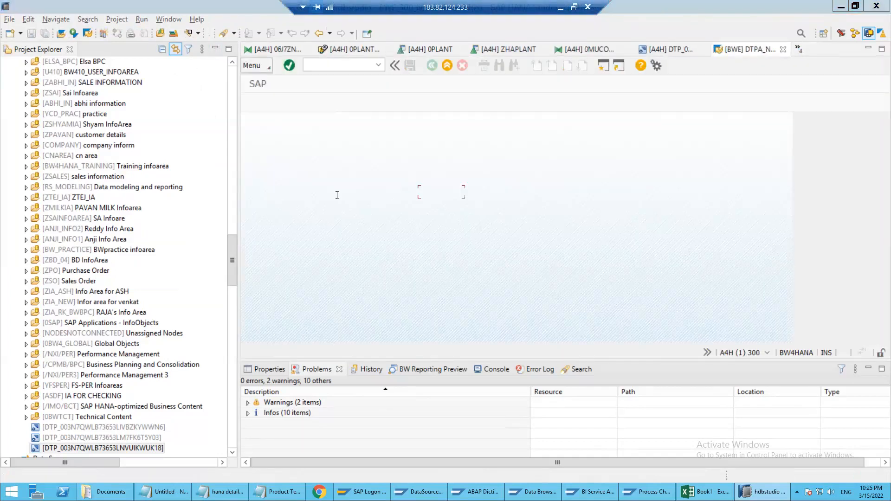
click(527, 214)
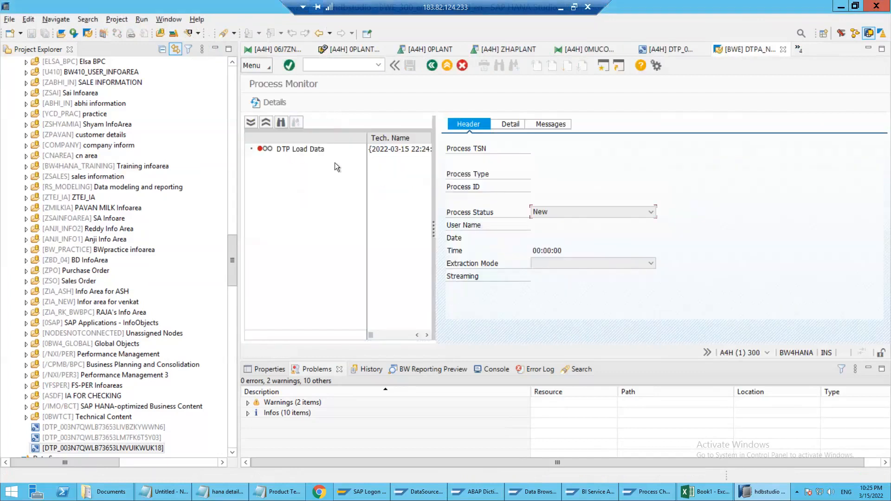
click(783, 49)
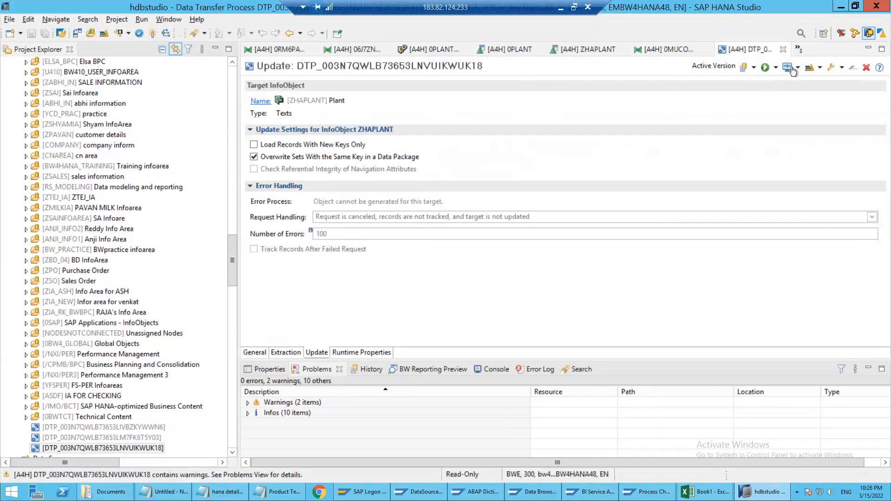
Execute the data transfer process in the background, deleting the failed request, and refresh the request in the monitor
click(786, 67)
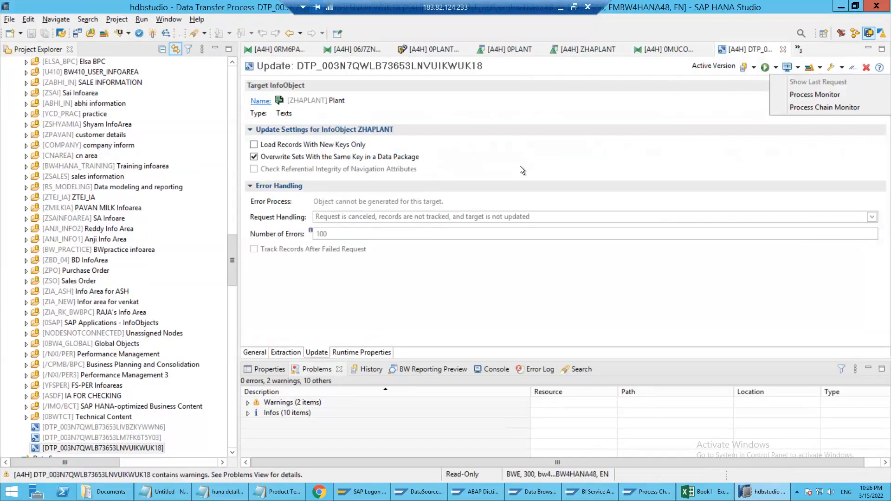
click(766, 68)
click(765, 69)
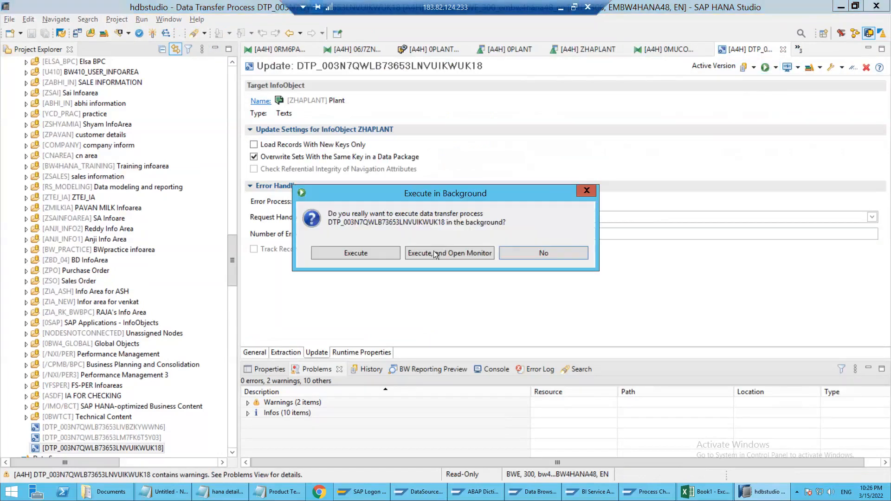
click(434, 253)
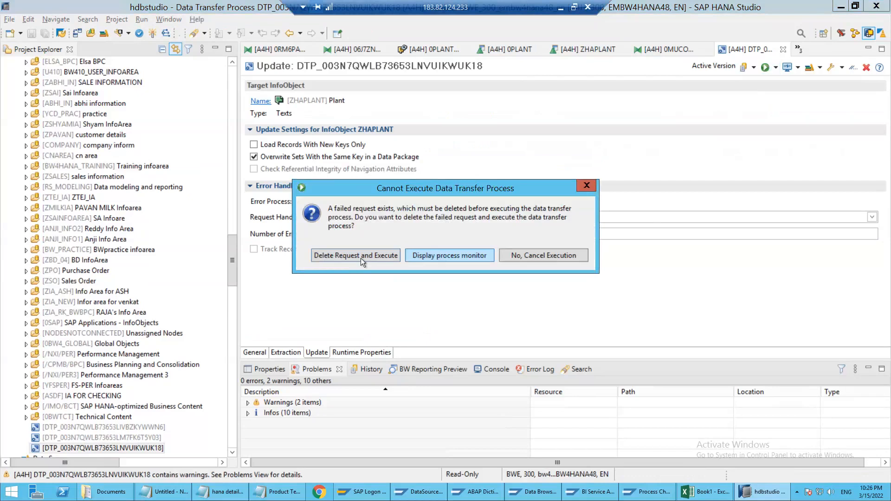
click(361, 257)
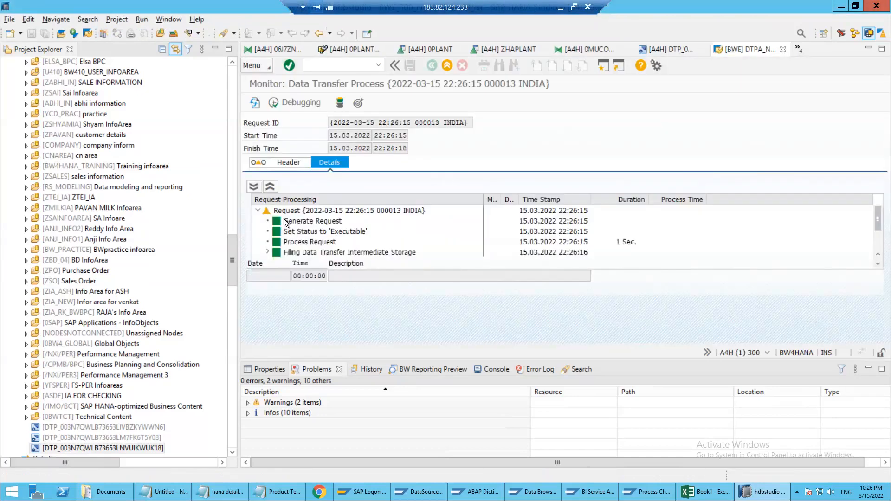
click(286, 253)
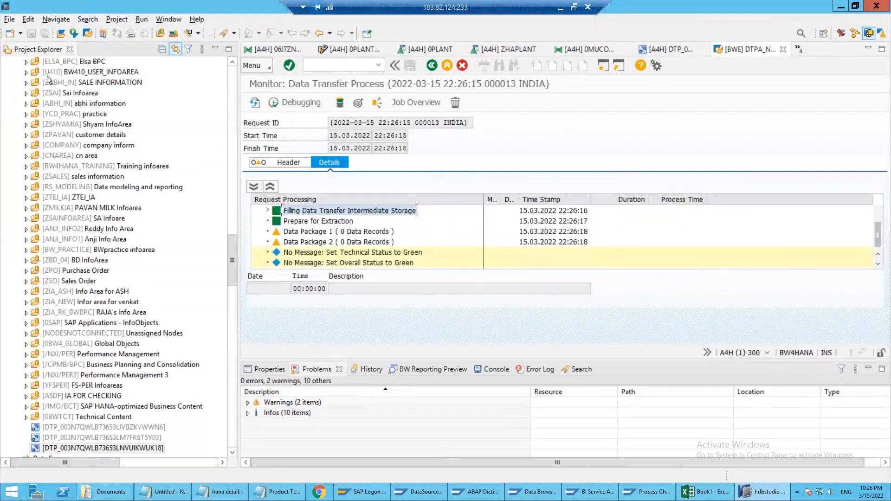
click(256, 103)
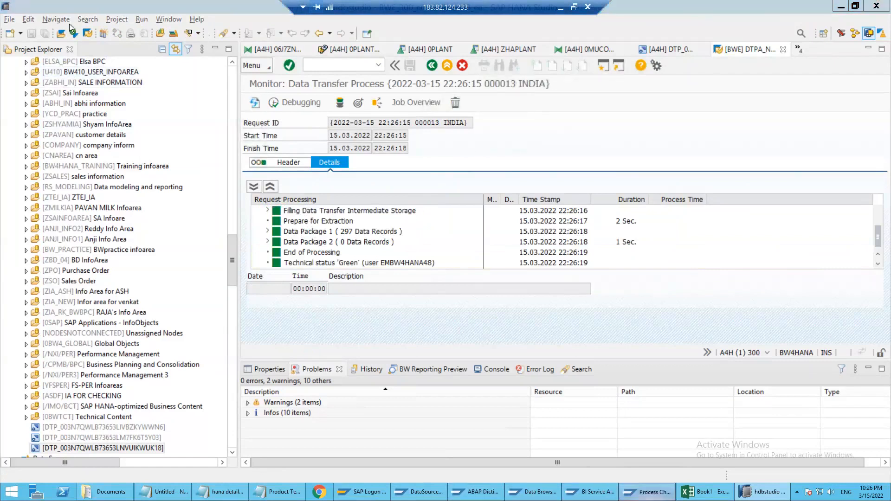
Switch to SAP GUI, open transaction SE11 in a new session, and search for database tables matching *ZHAPLANT*
text(/nse11)
key(Return)
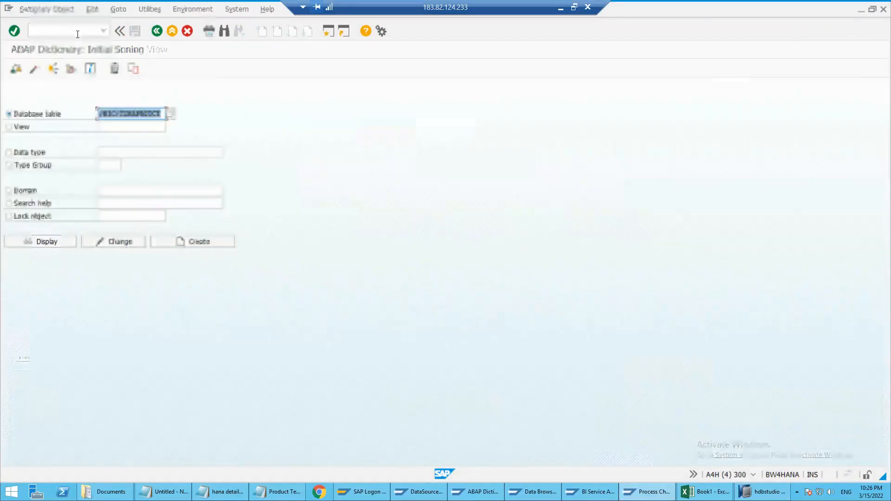
text(**)
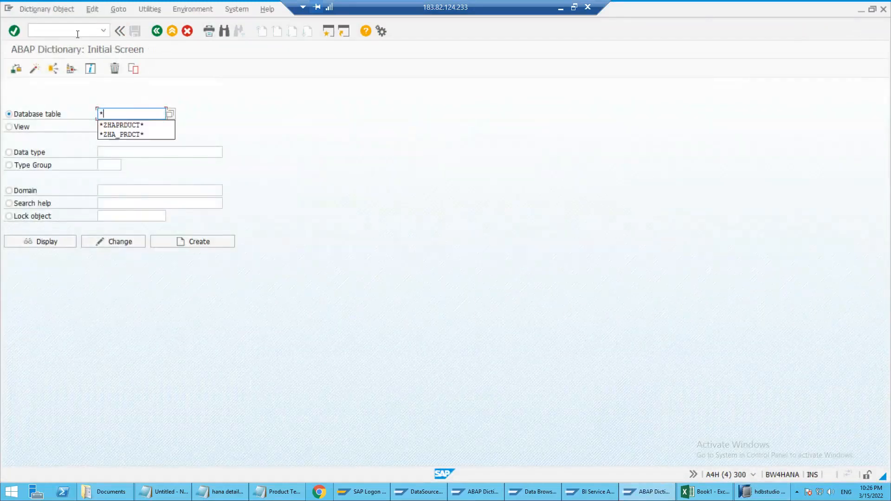
text(zhaplant)
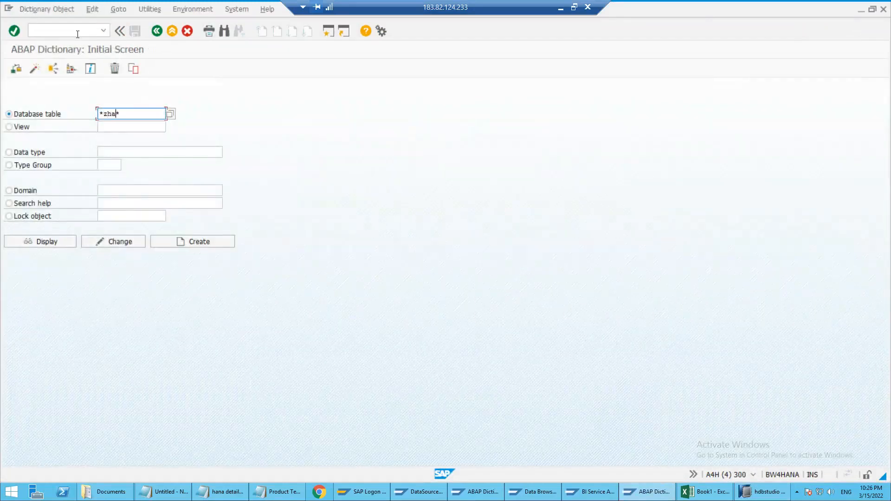
key(F4)
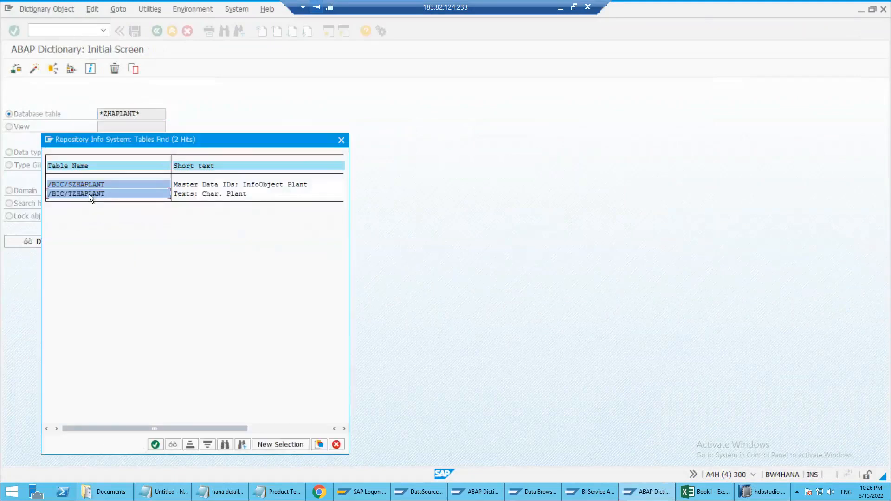
Display text table /BIC/TZHAPLANT and list its entries to check the loaded plant texts
double_click(89, 193)
click(49, 239)
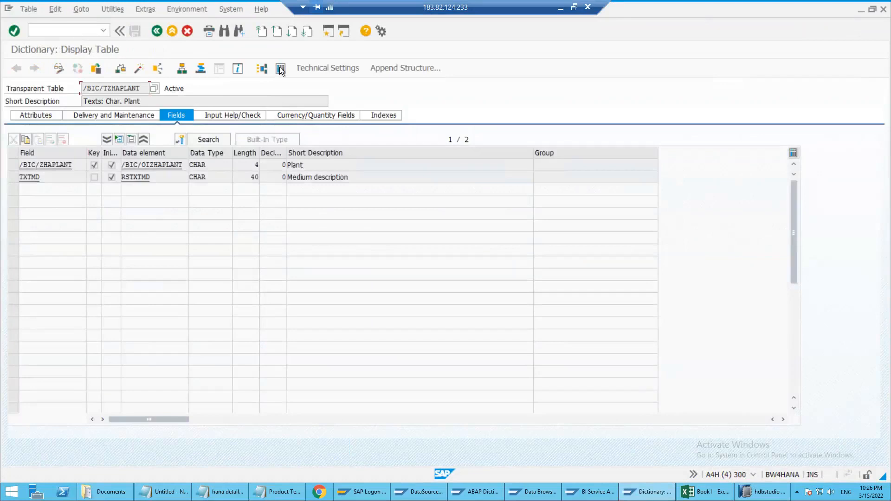
click(17, 68)
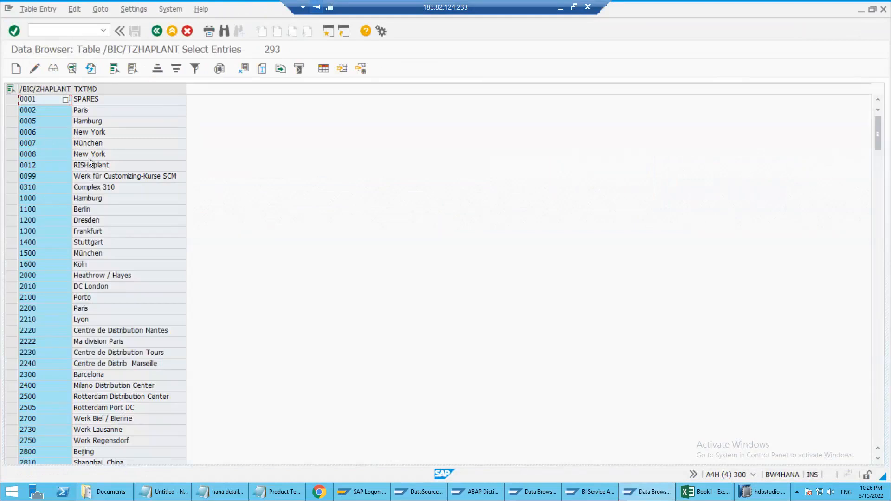
click(93, 122)
click(95, 99)
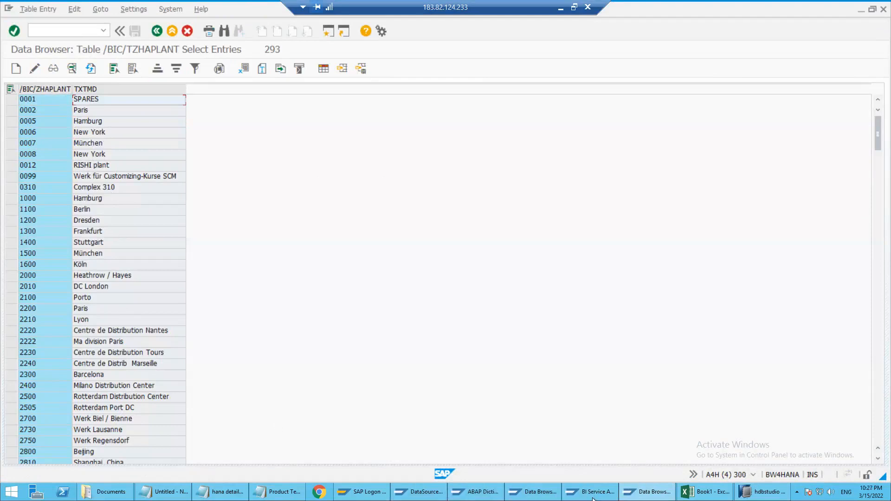
Switch to SAP HANA Studio and check the fields of DataSource 0PLANT_TEXT, including TXTMD
click(766, 492)
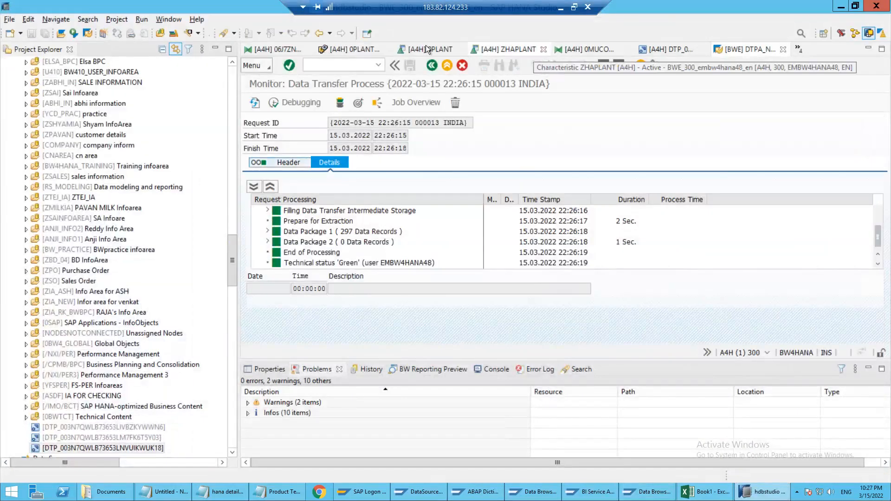
click(354, 49)
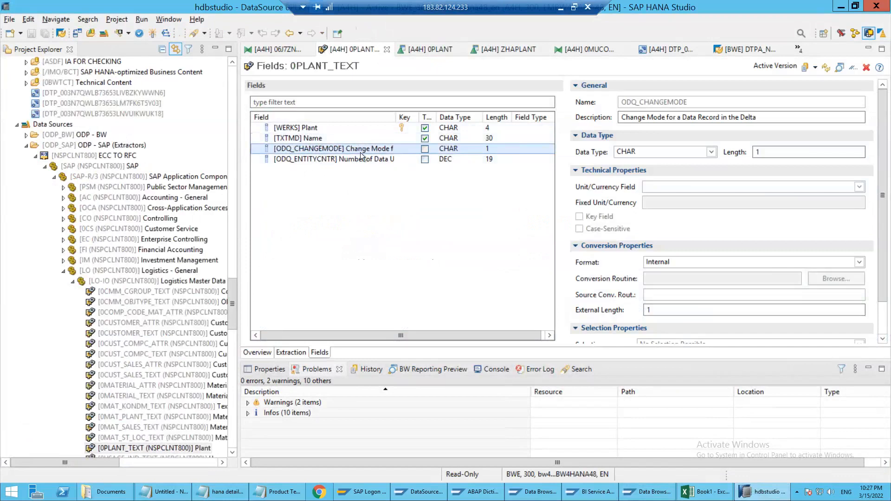
click(305, 139)
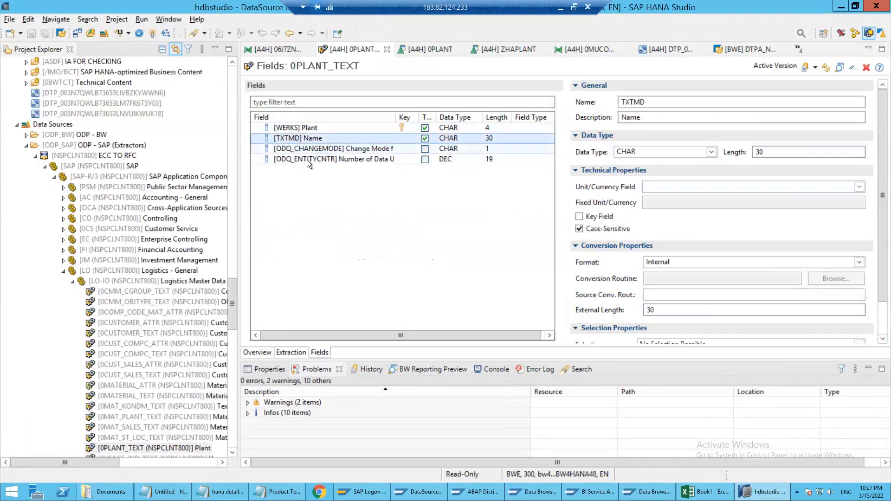
click(308, 159)
Return to the /BIC/TZHAPLANT entries in SAP GUI and review the plant keys and their medium descriptions
key(alt+Tab)
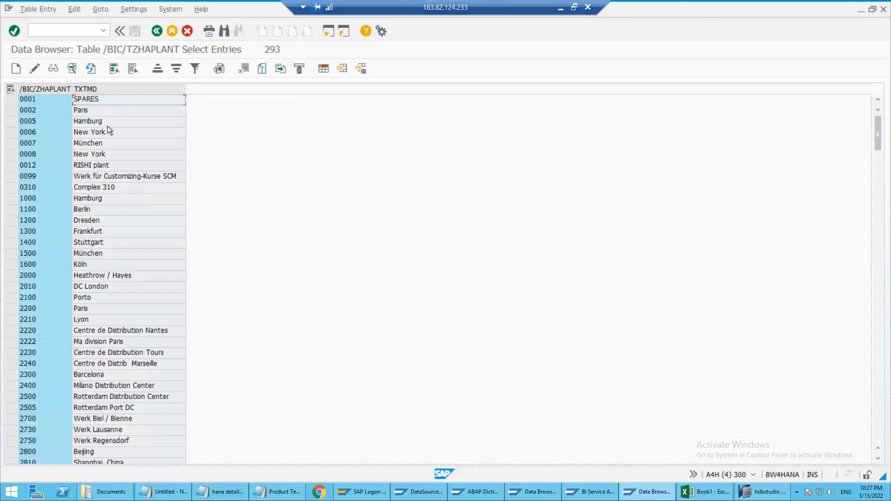
scroll(105, 254, down, 12)
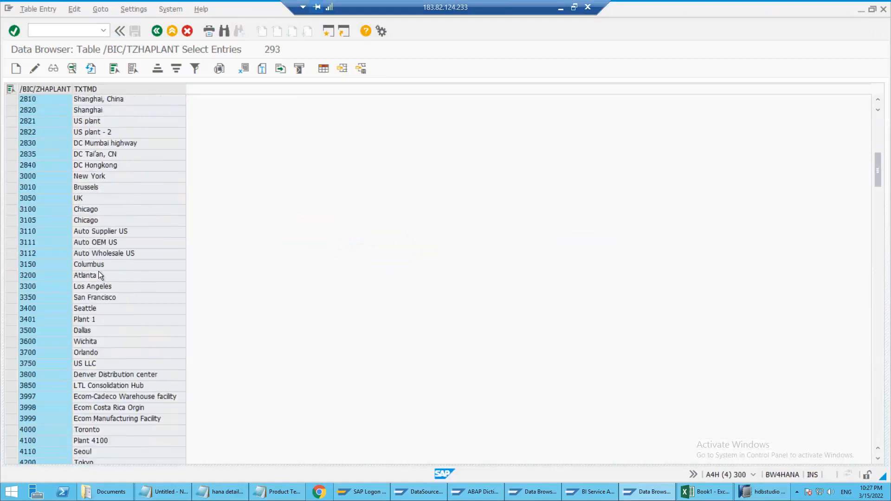
scroll(96, 241, up, 12)
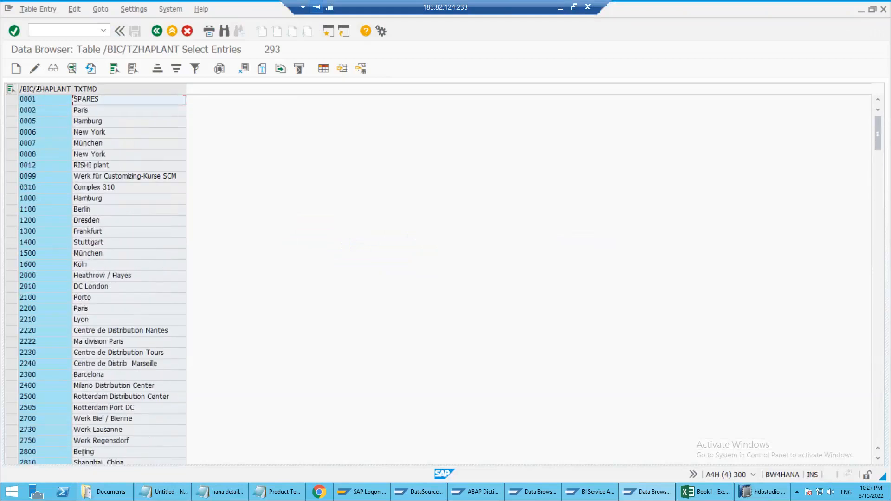
click(36, 122)
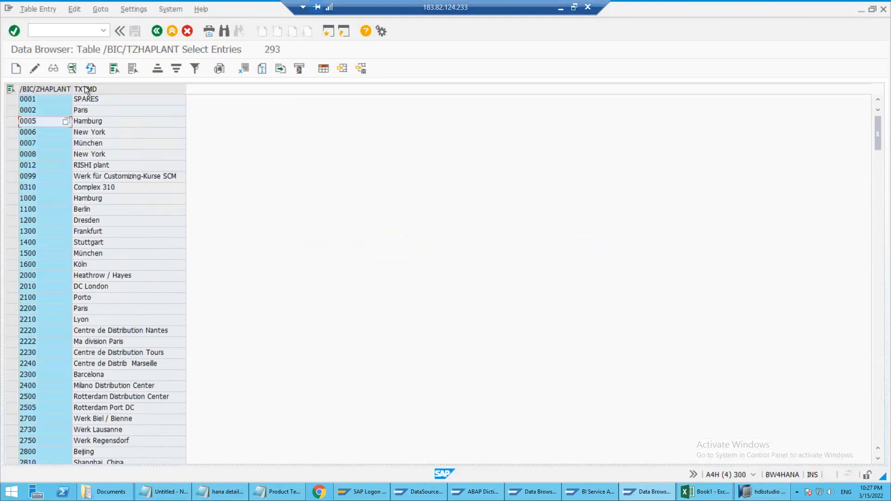
click(93, 166)
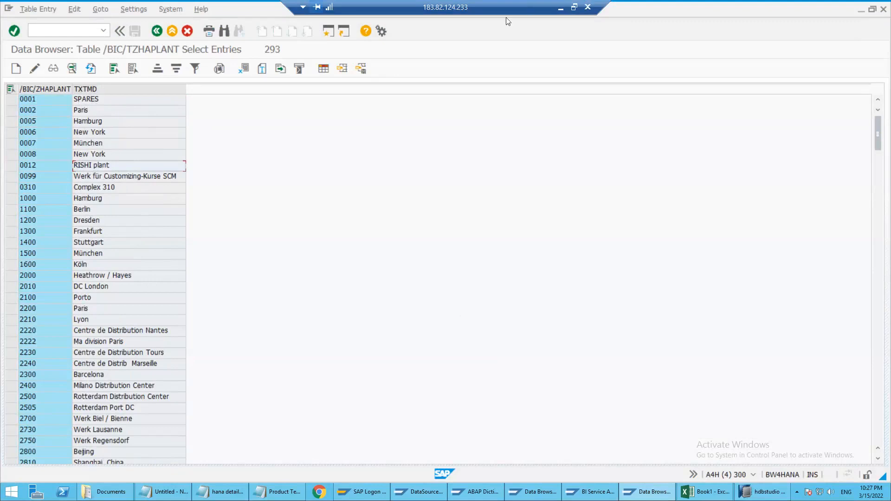
click(106, 140)
Switch to Excel and enter the heading "Create below InfoObejct" in cell B3 of Sheet2
click(706, 492)
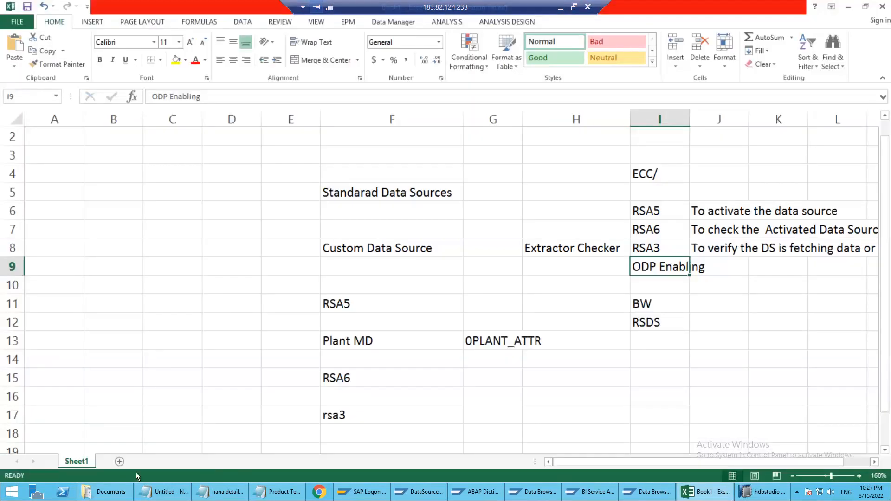
click(119, 461)
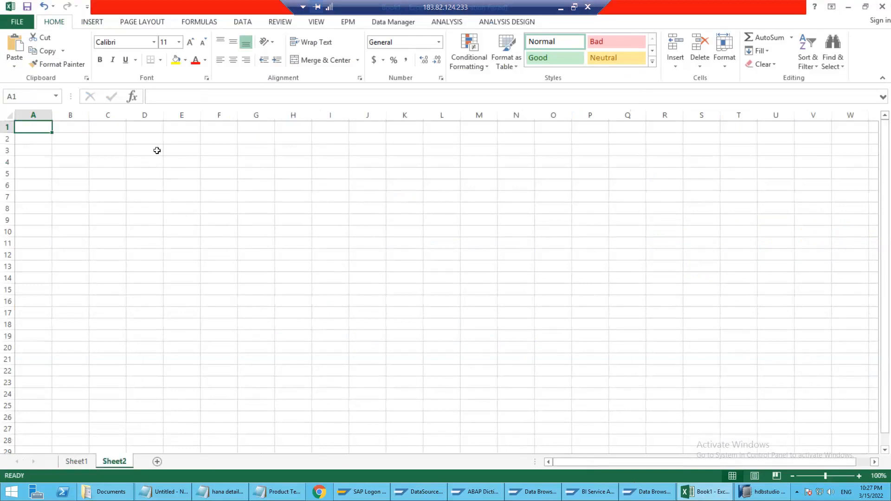
click(176, 152)
click(77, 150)
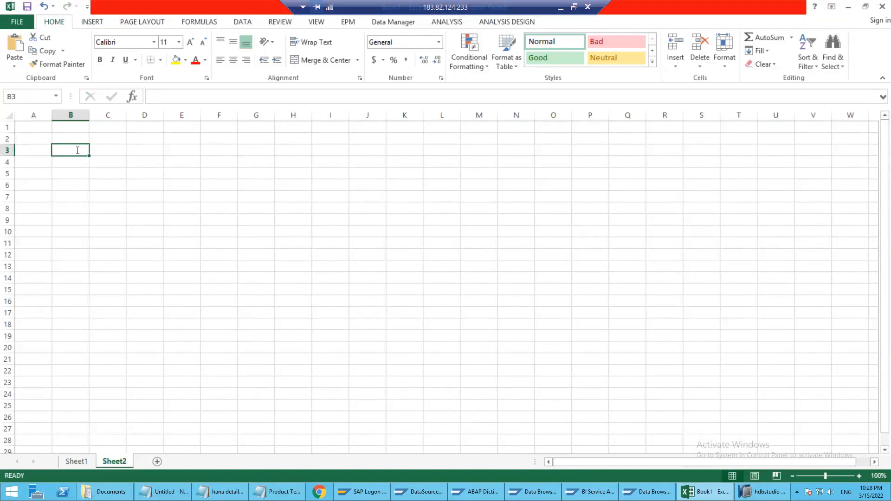
text(Create)
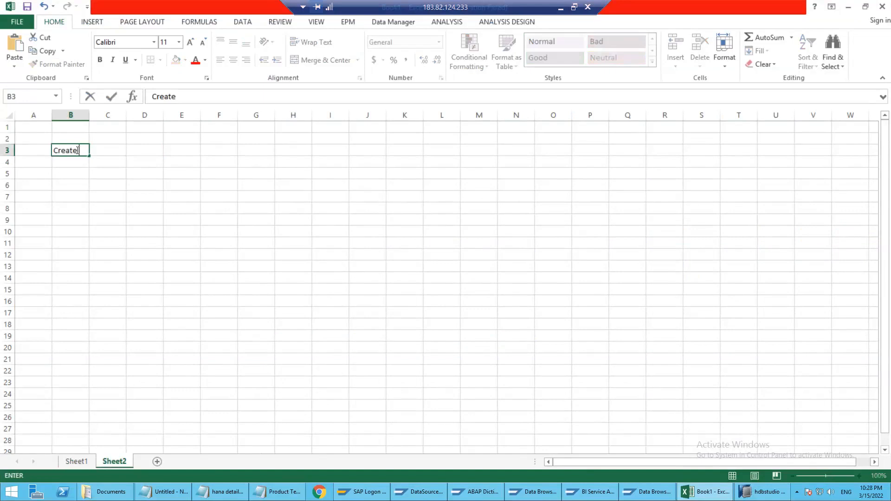
text( below Info)
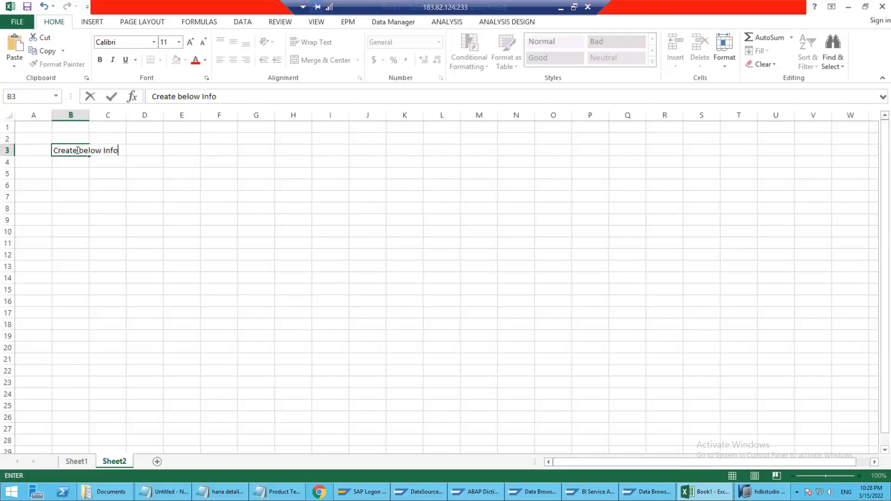
text(Obejct)
key(Return)
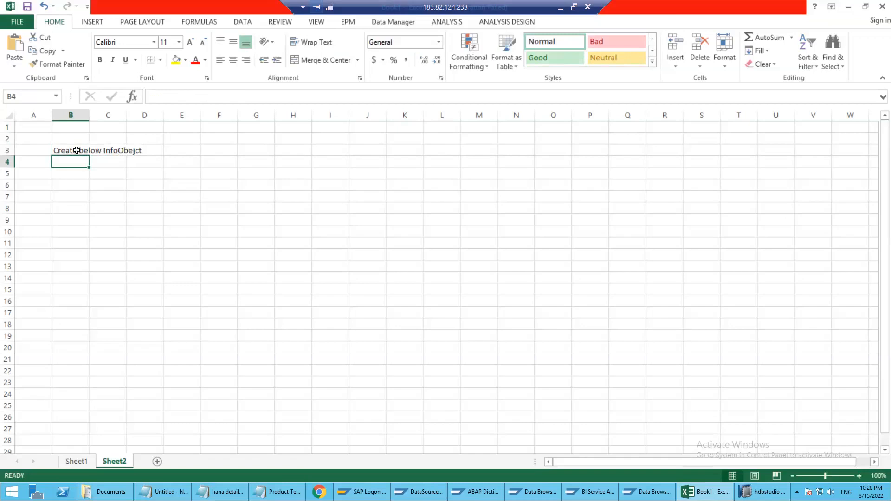
Enter the InfoObject details in row 4 from column B: ZHAMATNR, CHAR and 18
text(ZHAMATNR)
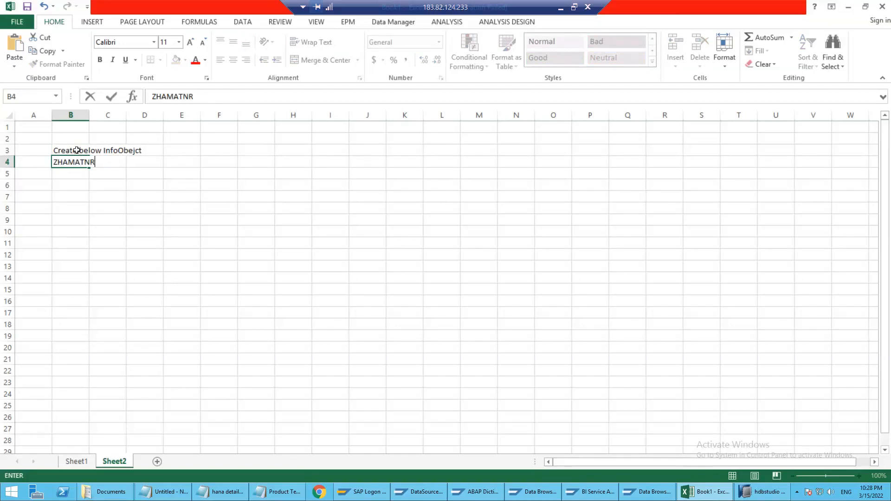
key(Tab)
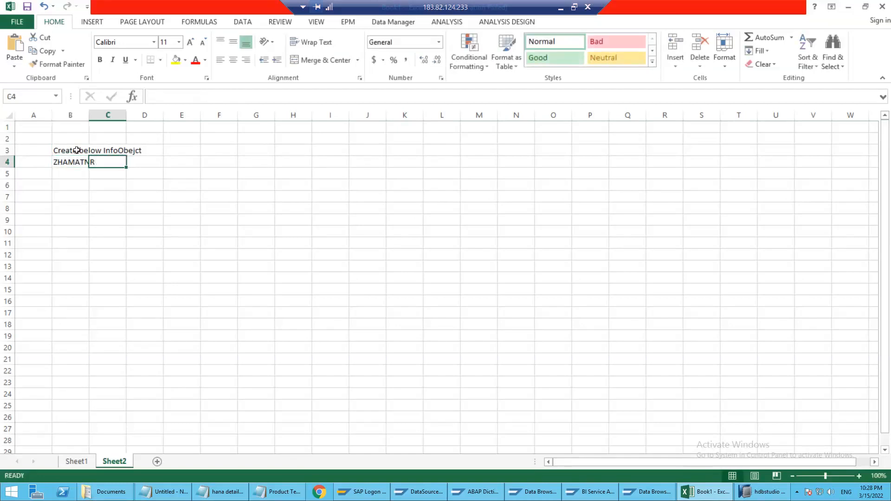
text(CHAR)
key(Tab)
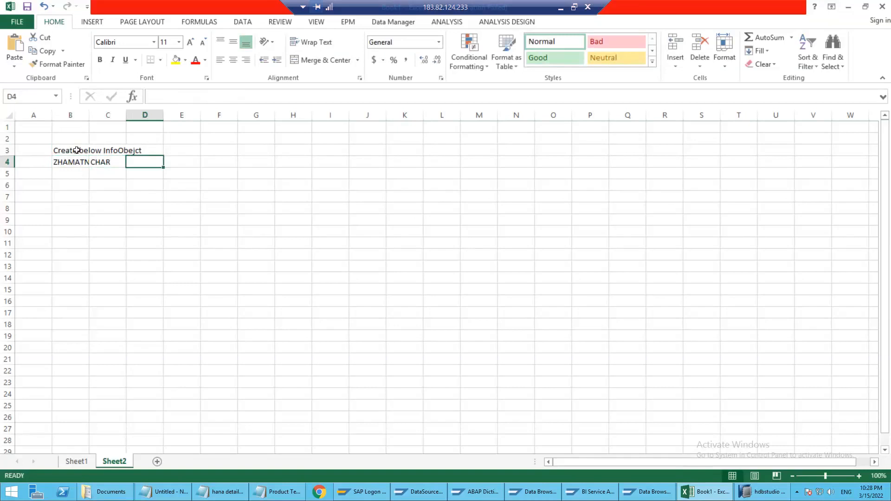
text(18)
key(Tab)
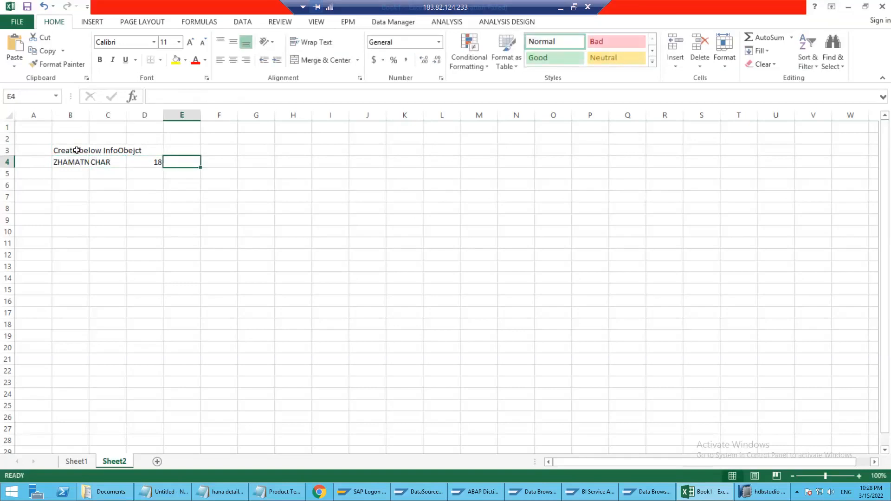
Enter the instruction "Load below Text master data using a flat file upload" in cell B6
key(Down)
key(Down)
key(Left)
key(Left)
key(Left)
text(B)
key(BackSpace)
text(Load )
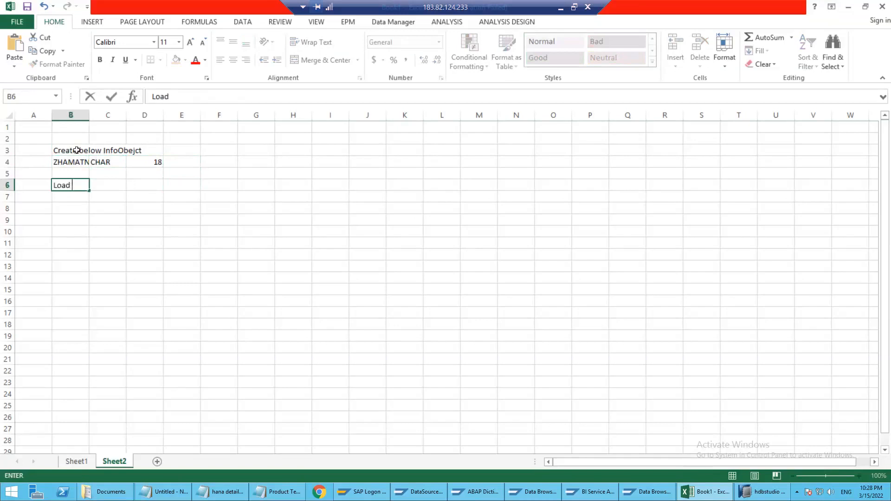
text(below Text master d)
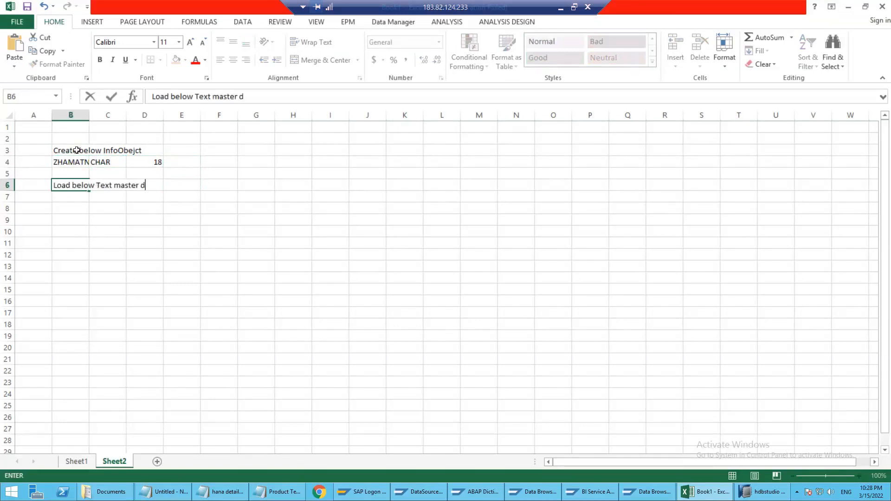
text(ata using a f)
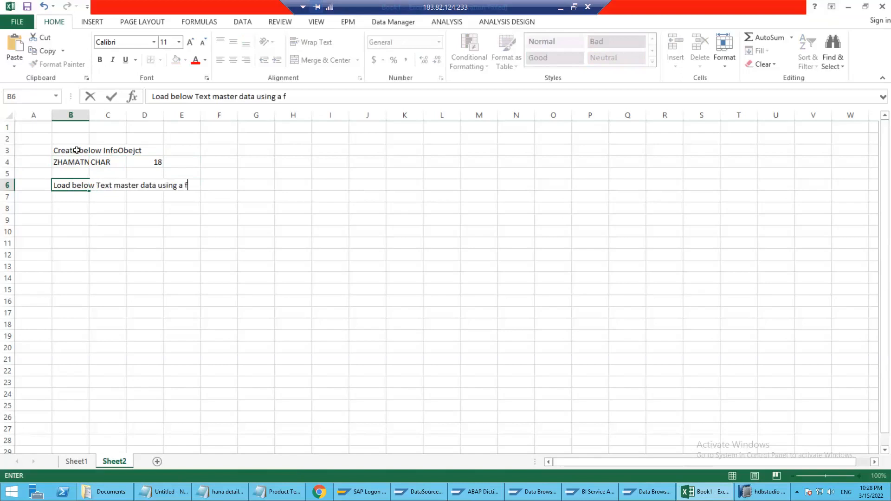
text(lat file upload)
key(Return)
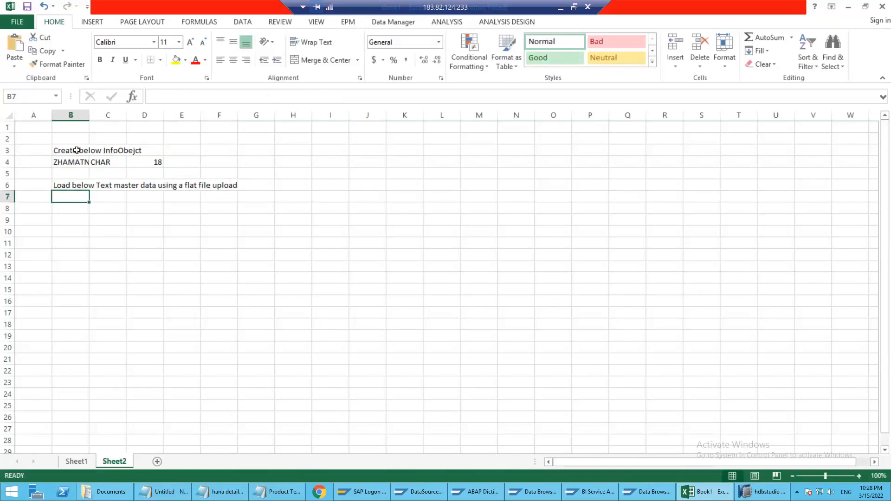
Enter the first material in row 7, with M1 in column B and Material 1 in column C
text(Mate)
key(BackSpace)
key(BackSpace)
key(BackSpace)
text(1)
key(Tab)
text(Materia)
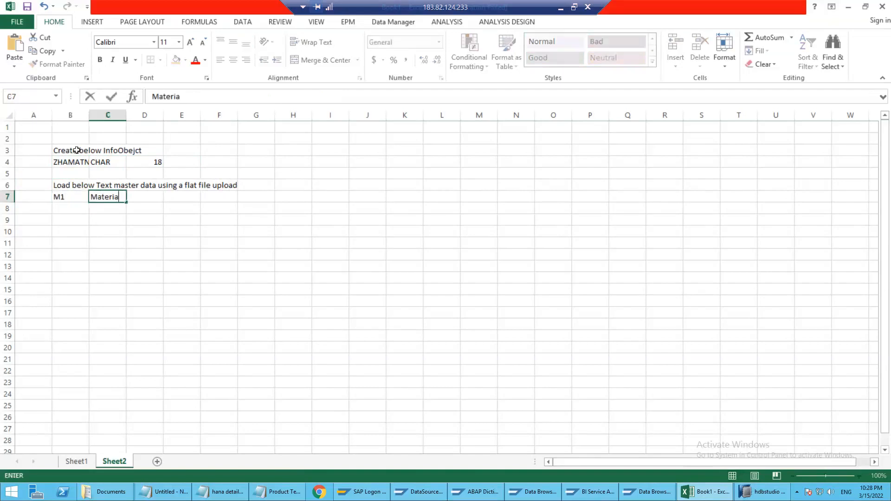
text(l 1)
key(Return)
text(m2)
key(Tab)
text(m)
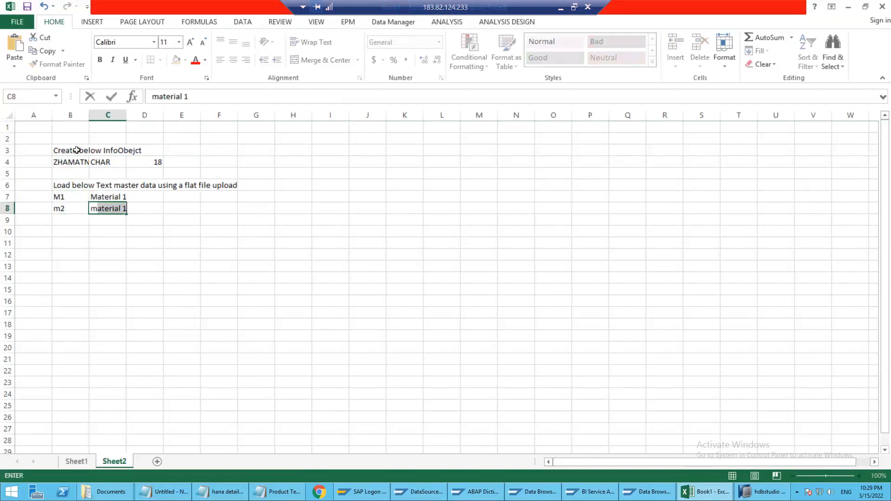
key(BackSpace)
key(BackSpace)
key(Left)
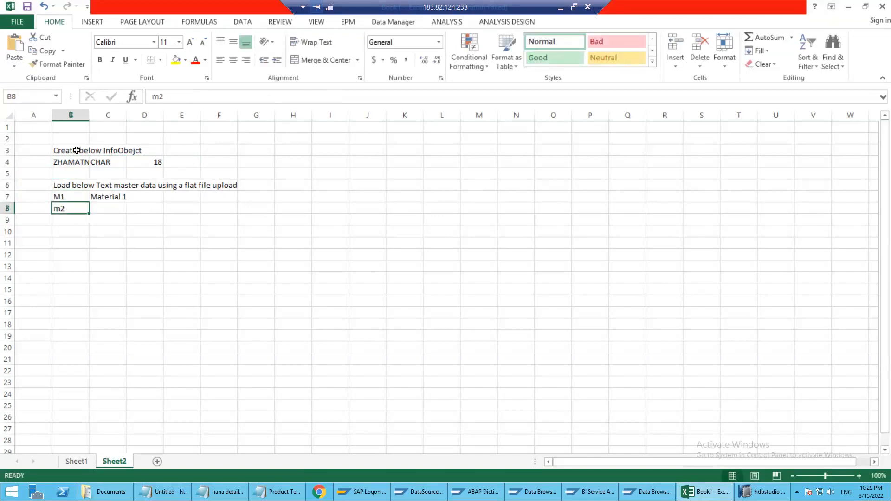
text(m1)
key(BackSpace)
key(BackSpace)
Enter M2 with Material 2 in row 8 and M3 with Material 3 in row 9
text(M2)
key(Tab)
text(Material 2)
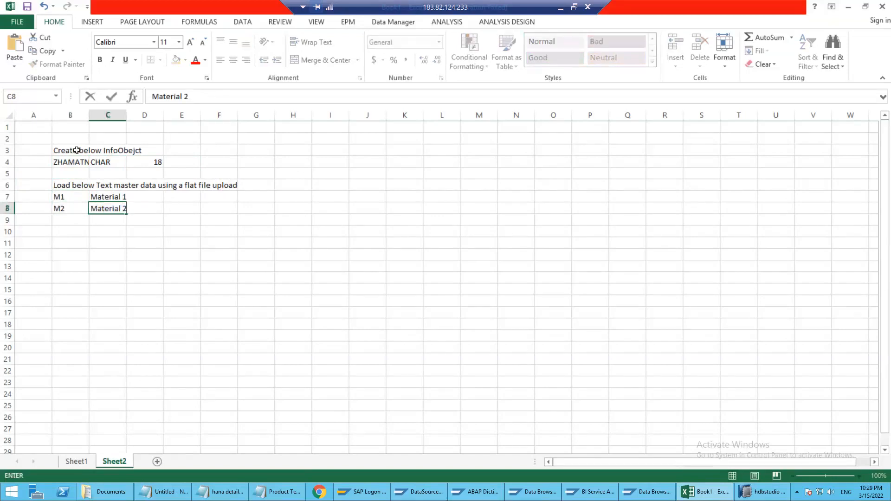
key(Return)
text(M3)
key(Tab)
text(Materia)
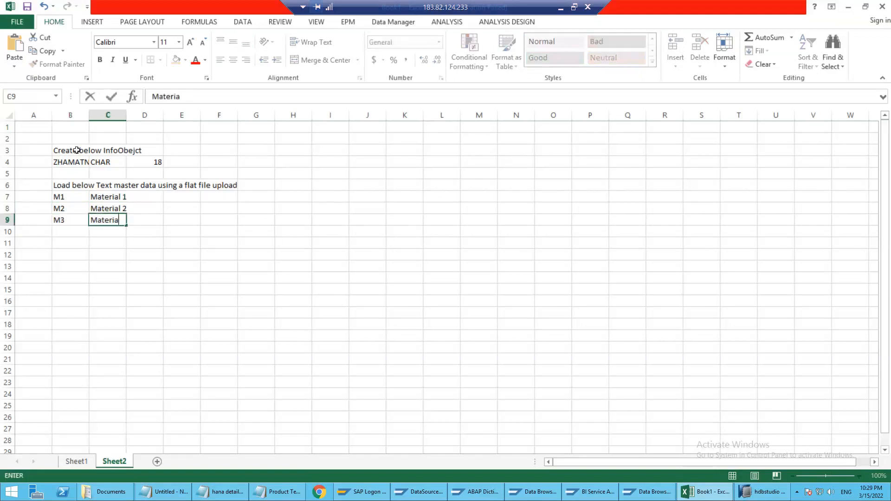
text(l 3)
key(Return)
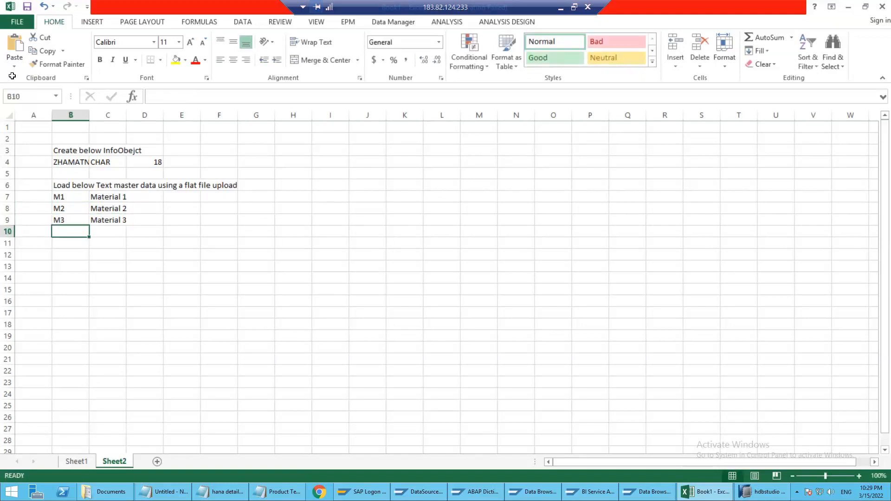
Move the material block A7:C9 so that it starts at cell B10
drag(69, 197, 97, 219)
click(109, 199)
drag(50, 196, 100, 221)
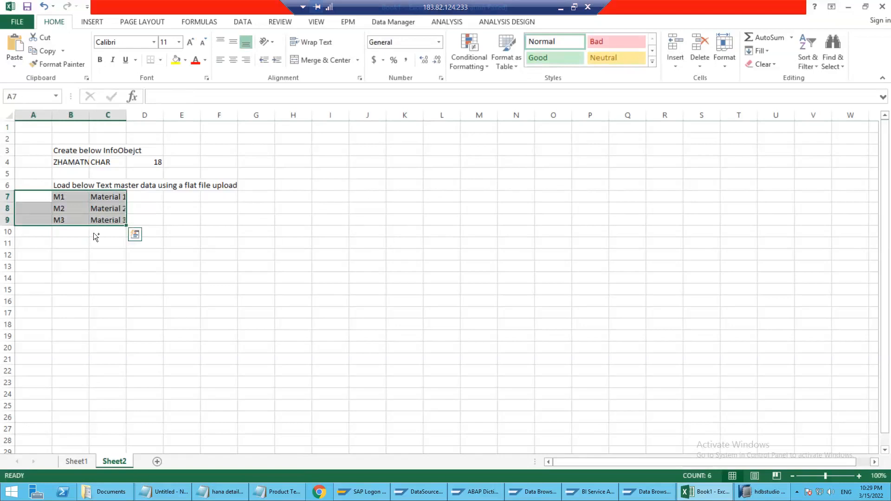
key(ctrl+c)
click(73, 234)
key(ctrl+v)
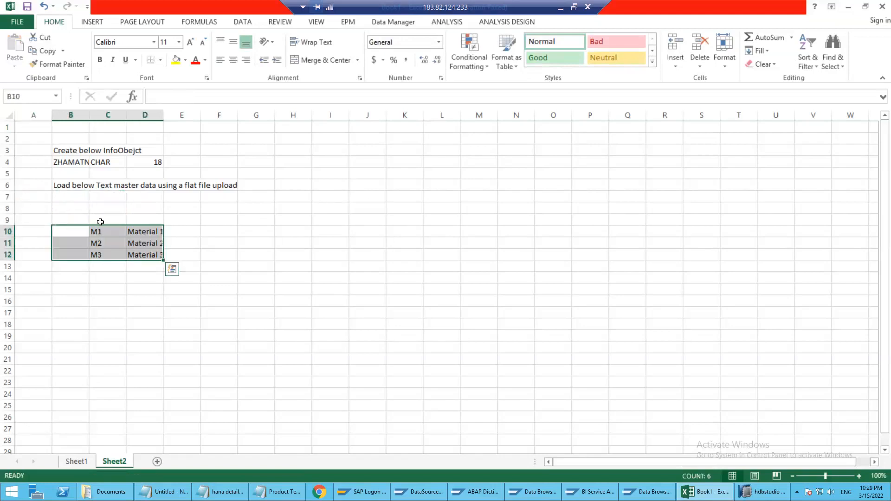
Enter the header "Medium Text" in cell D9 above the material descriptions
click(102, 220)
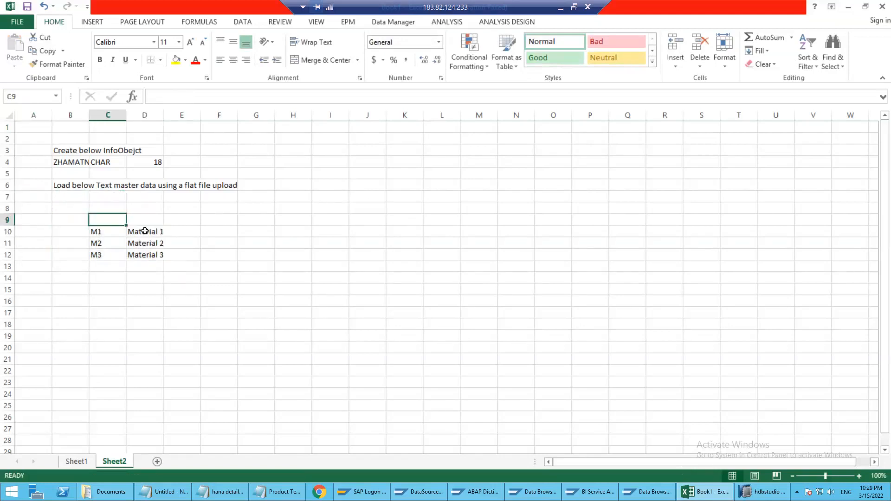
key(Right)
text(Medium)
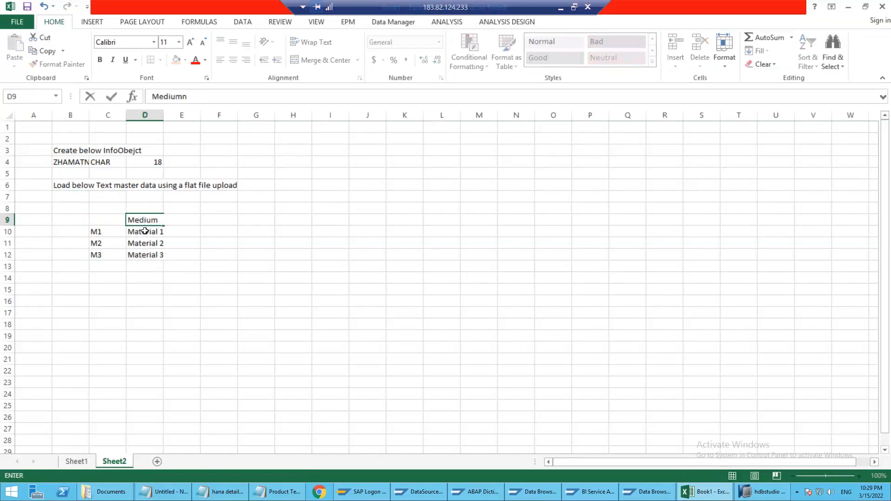
text(n Text)
key(Return)
key(Left)
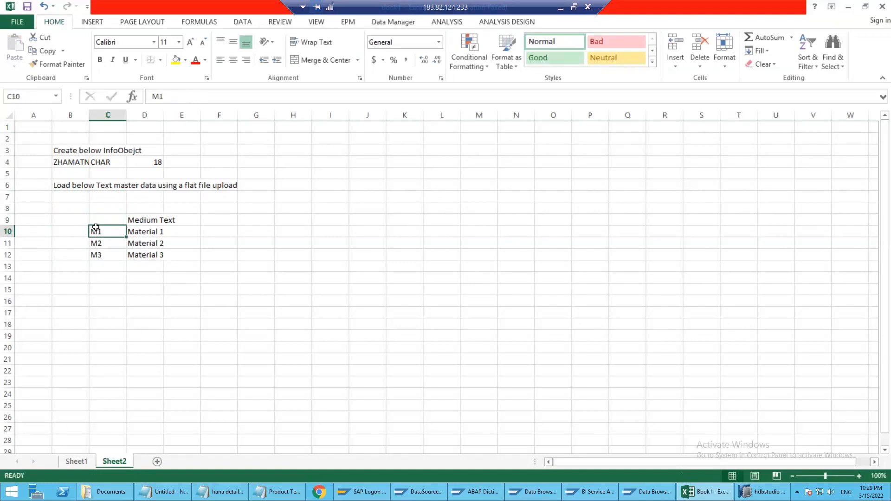
Move the material table with its header from C9:D12 so that it starts at cell B9
drag(101, 222, 149, 255)
key(ctrl+c)
click(70, 224)
key(ctrl+v)
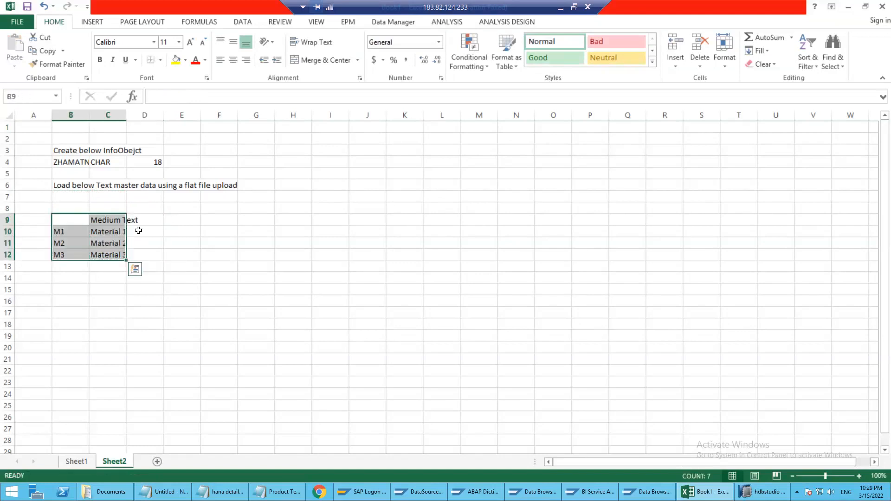
Widen columns B and C so that ZHAMATNR and Medium Text fit in their cells
double_click(95, 115)
click(200, 229)
drag(143, 123, 122, 138)
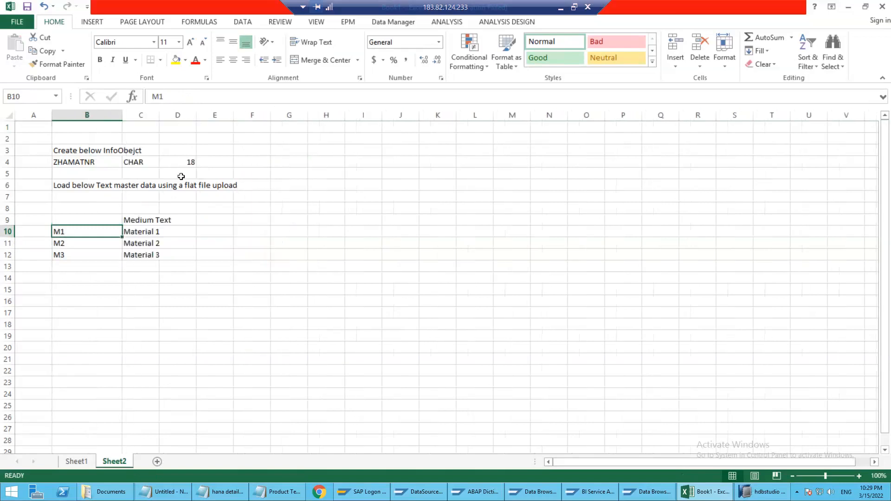
double_click(159, 114)
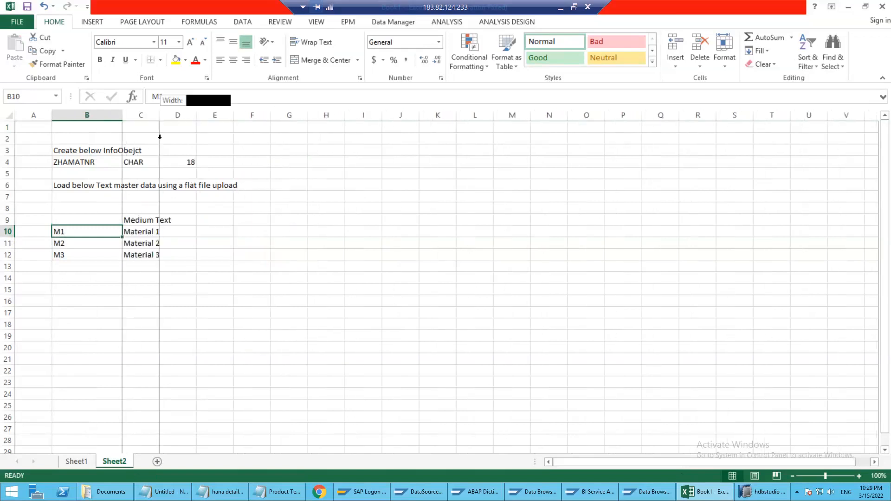
Number the two instructions by entering 1 in cell A3 and 2 in cell A6
click(97, 269)
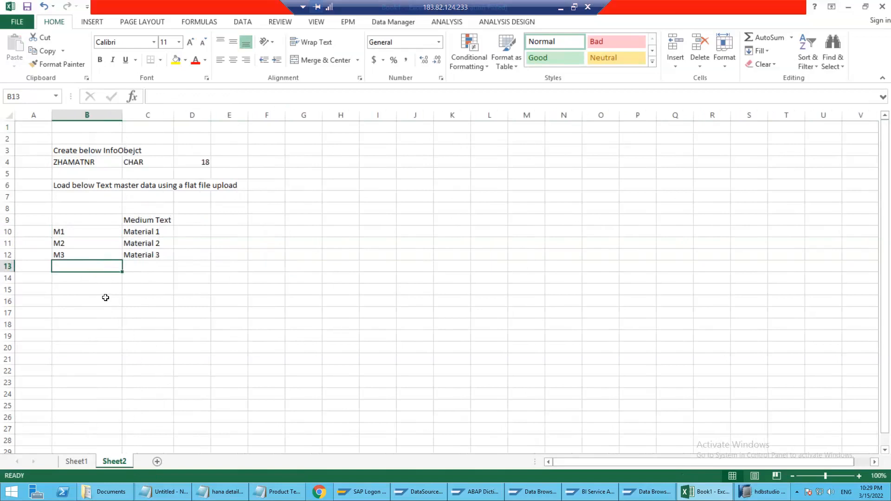
click(75, 277)
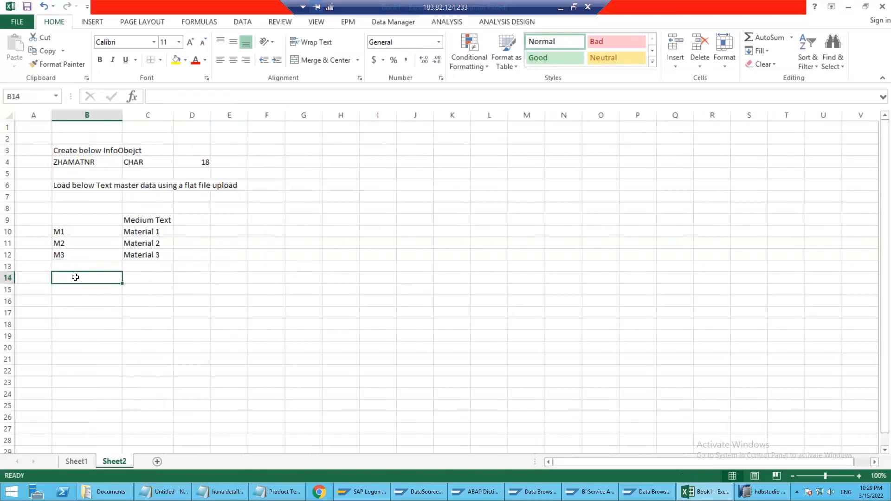
click(48, 150)
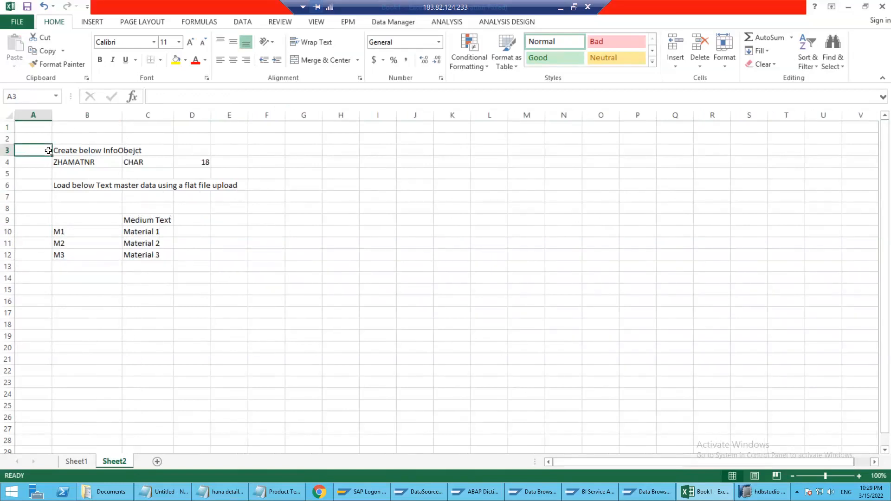
text(1)
key(Return)
click(45, 181)
text(2)
key(Return)
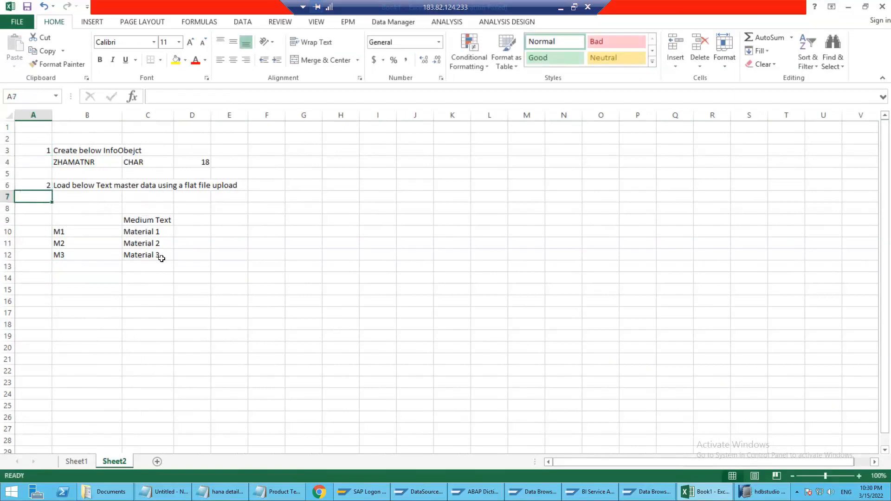
Add a third instruction in row 15, with number 3 in A15 and "Maintain belwo MD manually" in B15
click(40, 287)
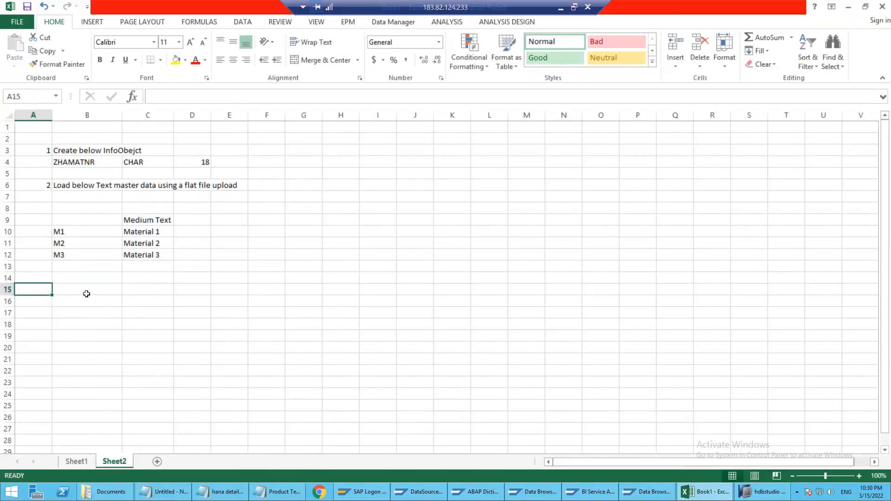
text(3)
click(86, 294)
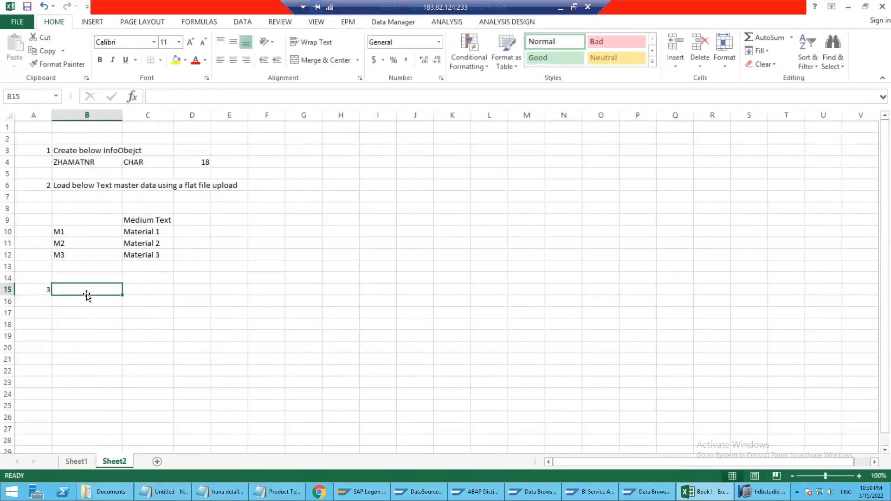
text(Maintain belwo M)
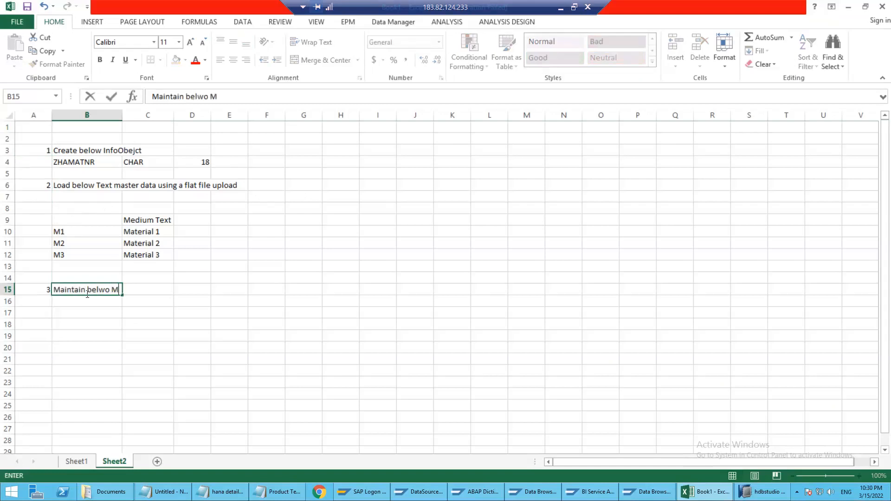
text(D manually)
key(Return)
Enter M4 in cell B16 and Material 4 in cell C16 under the third instruction
text(M4)
key(Tab)
text(Material 4)
key(Return)
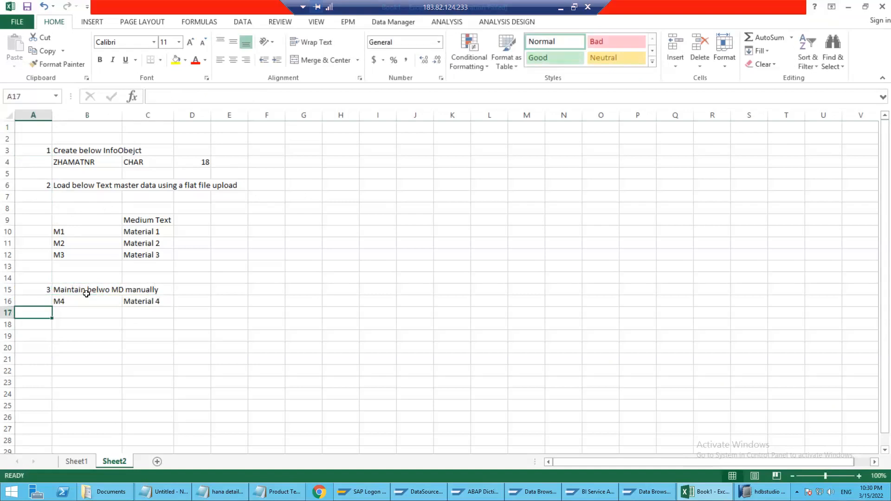
click(87, 302)
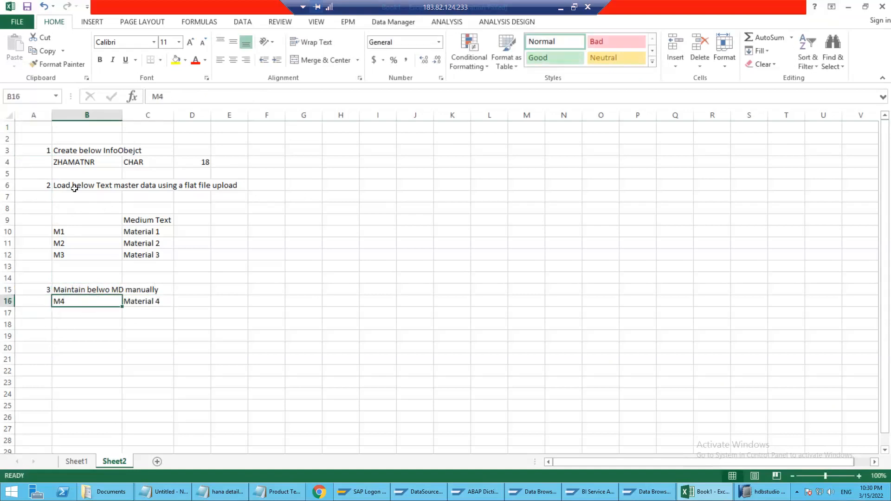
drag(43, 146, 162, 314)
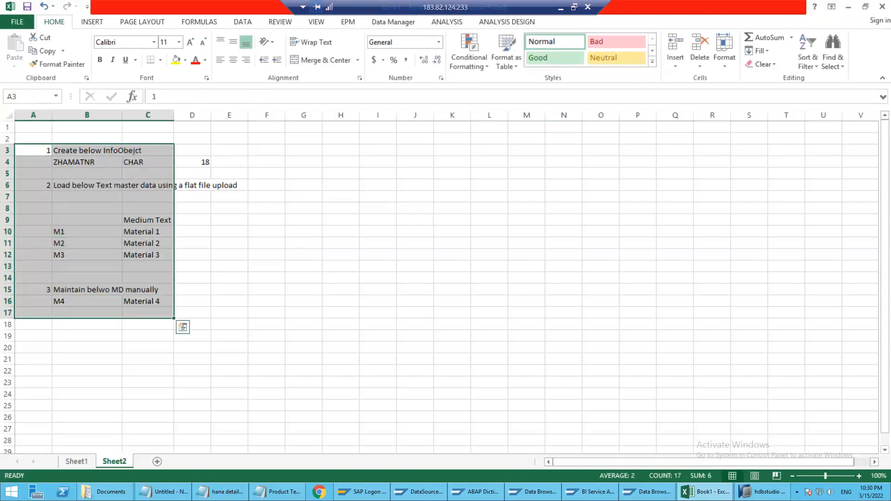
click(304, 242)
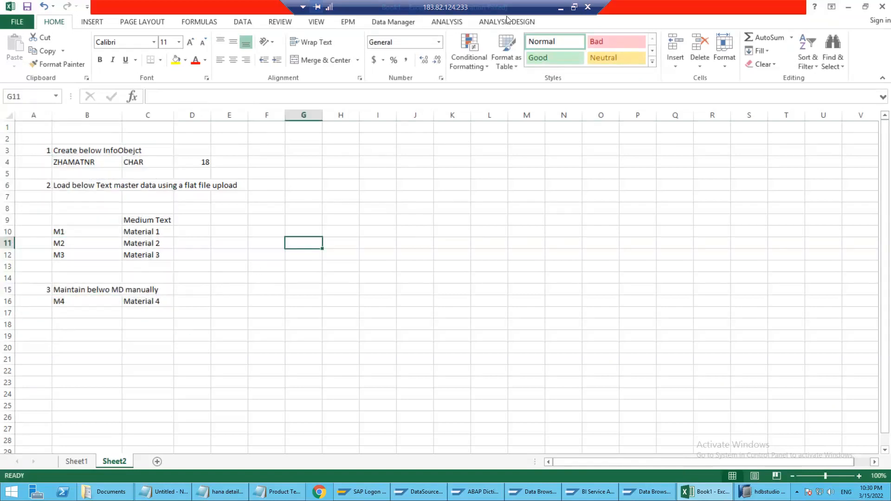